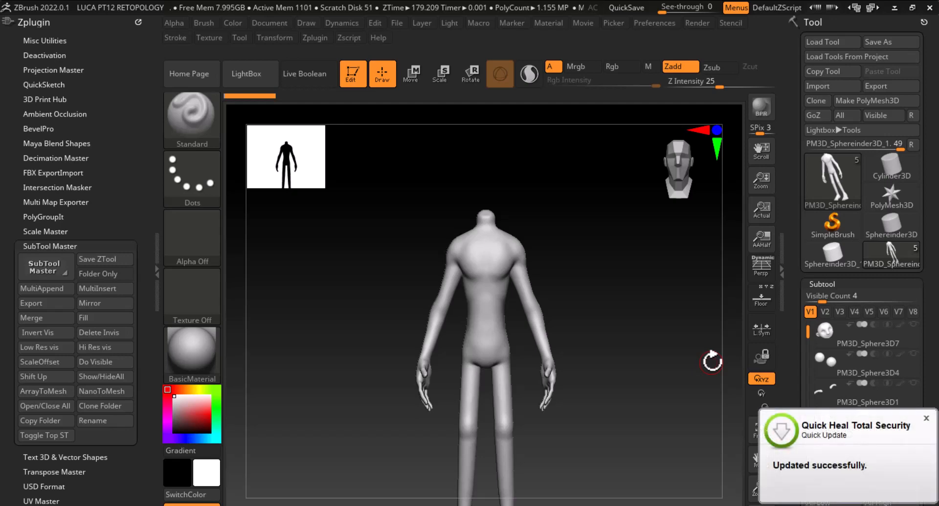
- Dismiss the antivirus notification, select the hair subtool PM3D_Sphere3D6 and show all the character's hidden subtools
click(926, 418)
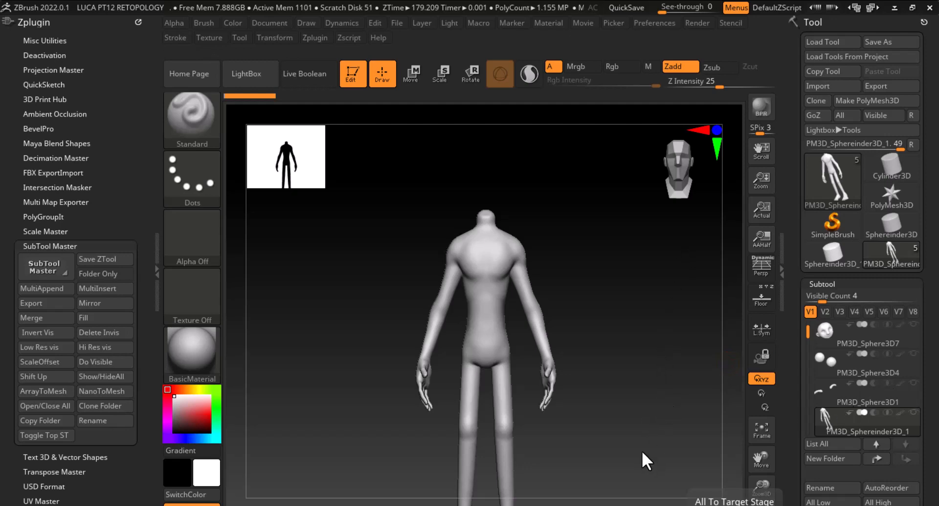
alt+drag(640, 441, 642, 395)
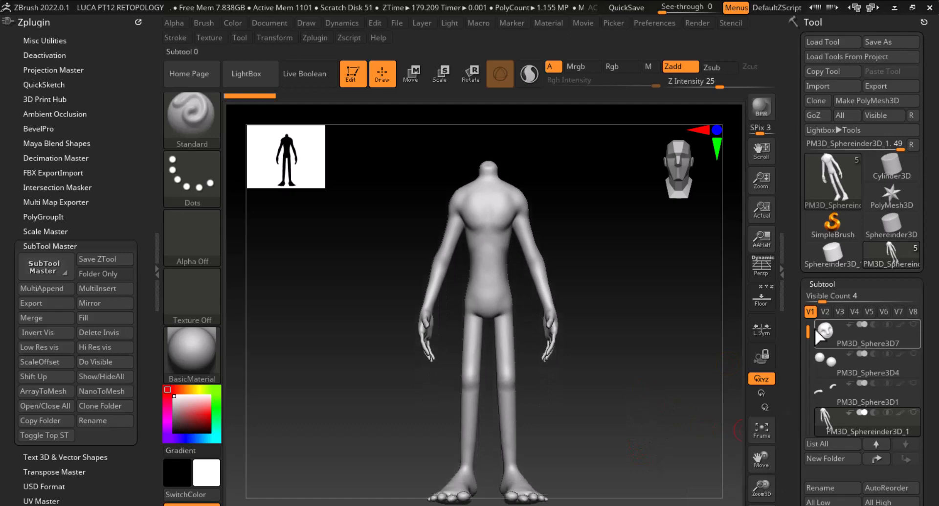
mouse_move(820, 389)
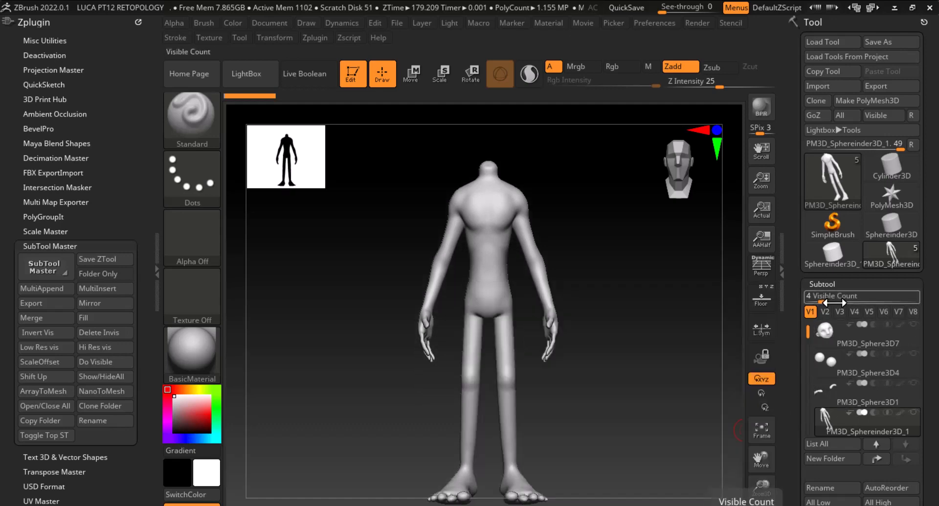
drag(808, 332, 808, 323)
click(819, 340)
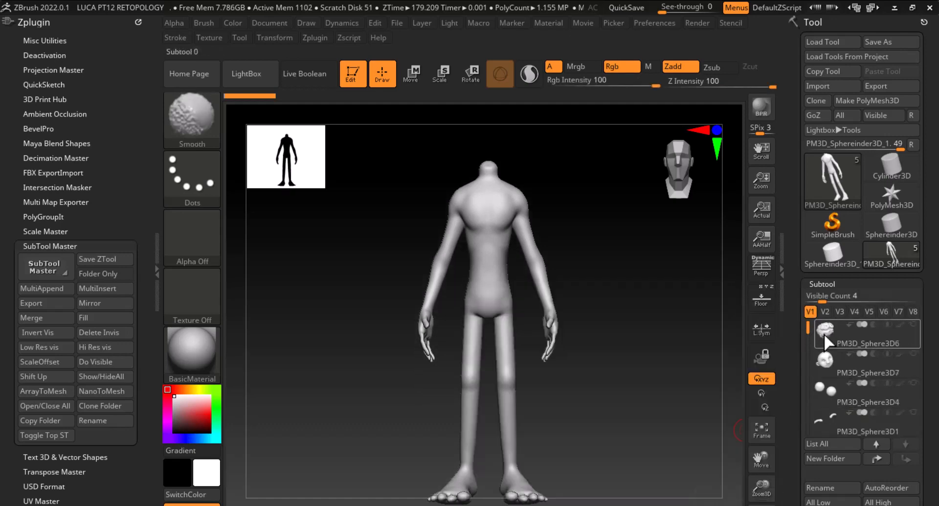
mouse_move(823, 333)
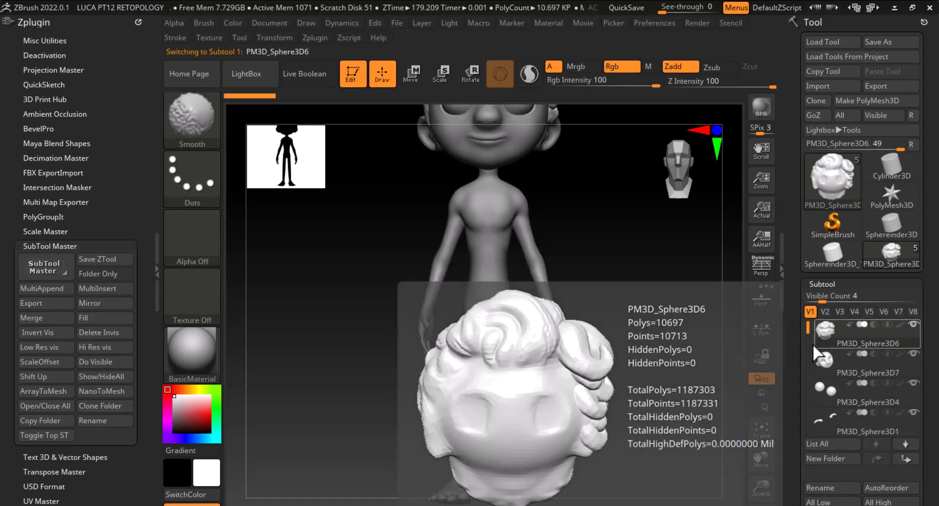
mouse_move(626, 331)
alt+mouse_down()
mouse_move(616, 302)
mouse_move(632, 347)
mouse_move(633, 331)
alt+mouse_up()
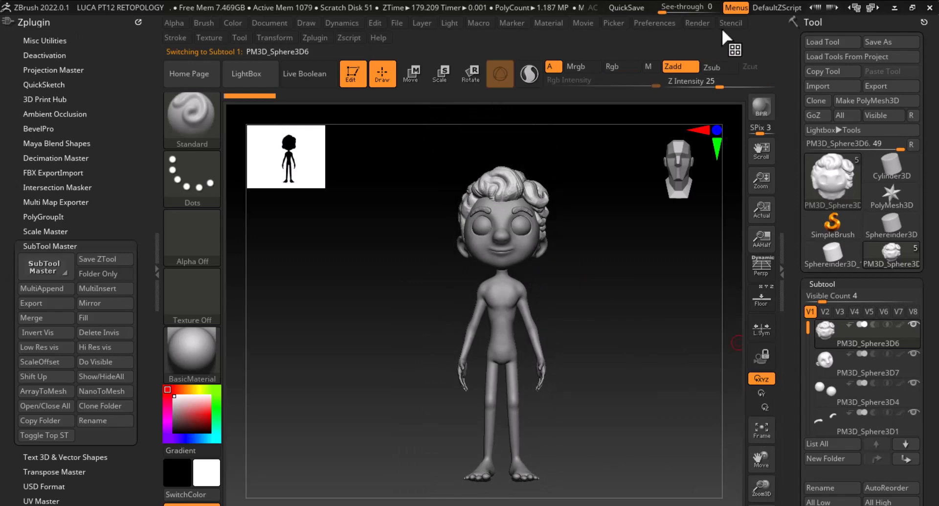
- Merge all visible subtools with SubTool Master, using Merge and delete extra SubTools without preserving existing polygroups
click(313, 38)
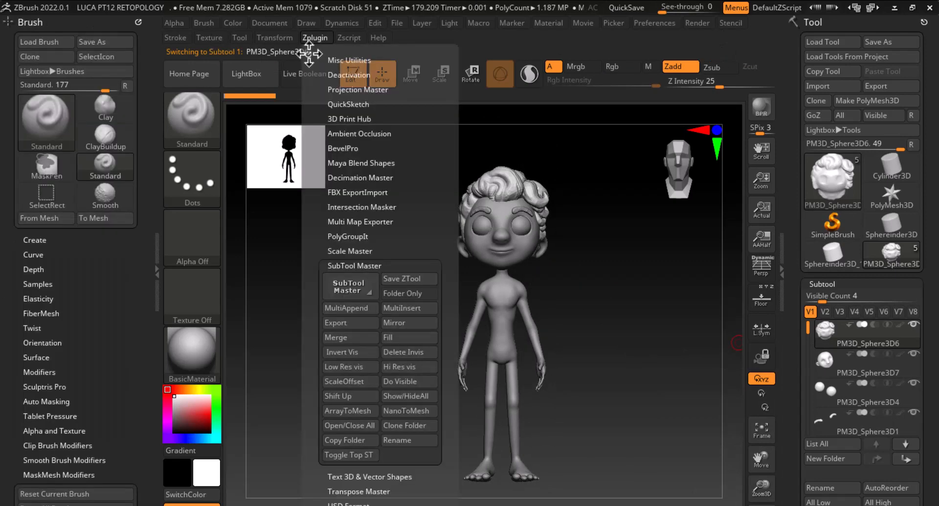
click(308, 52)
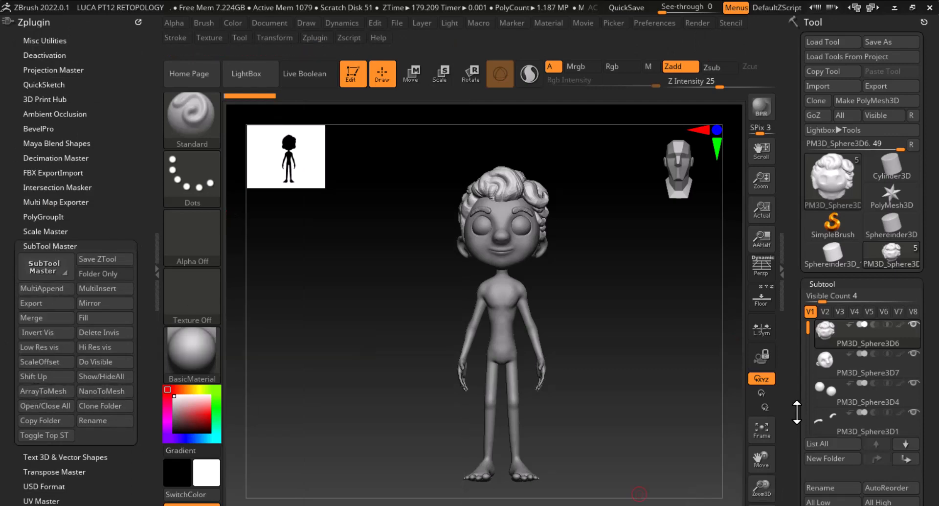
drag(797, 411, 799, 315)
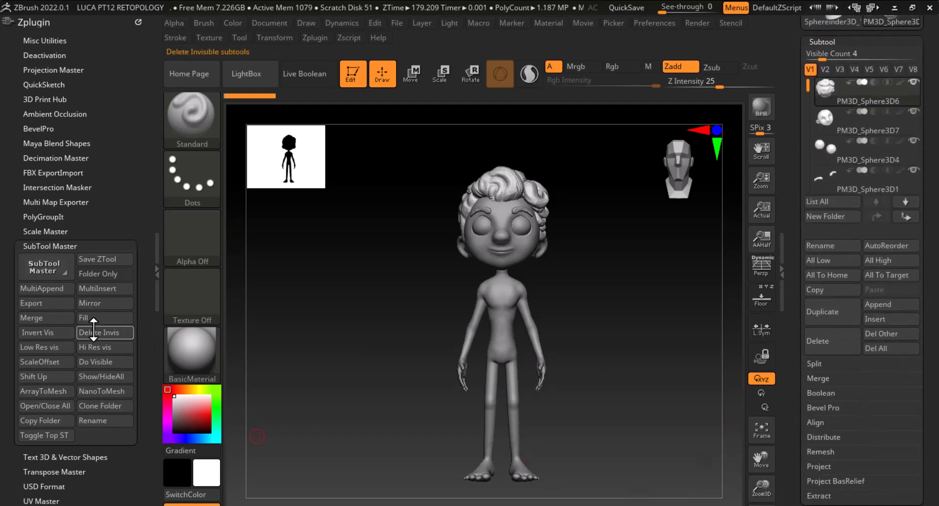
click(45, 318)
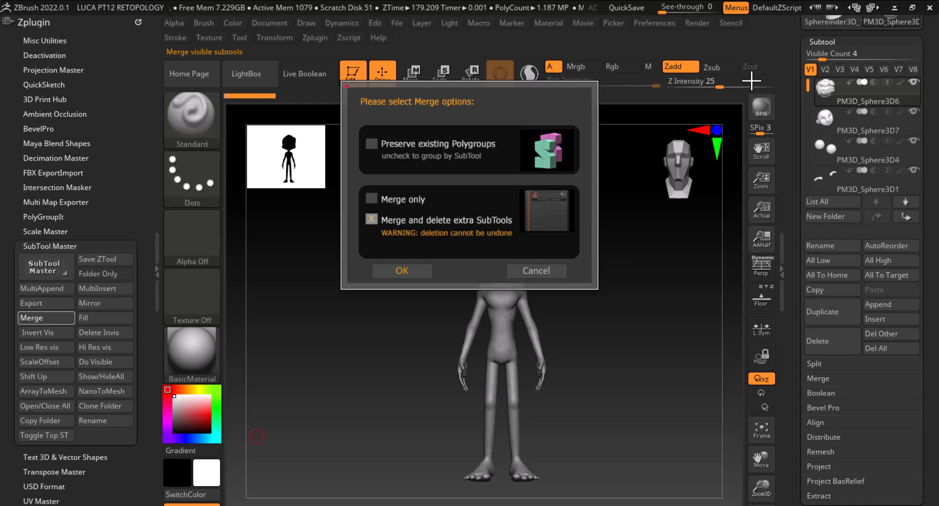
click(400, 271)
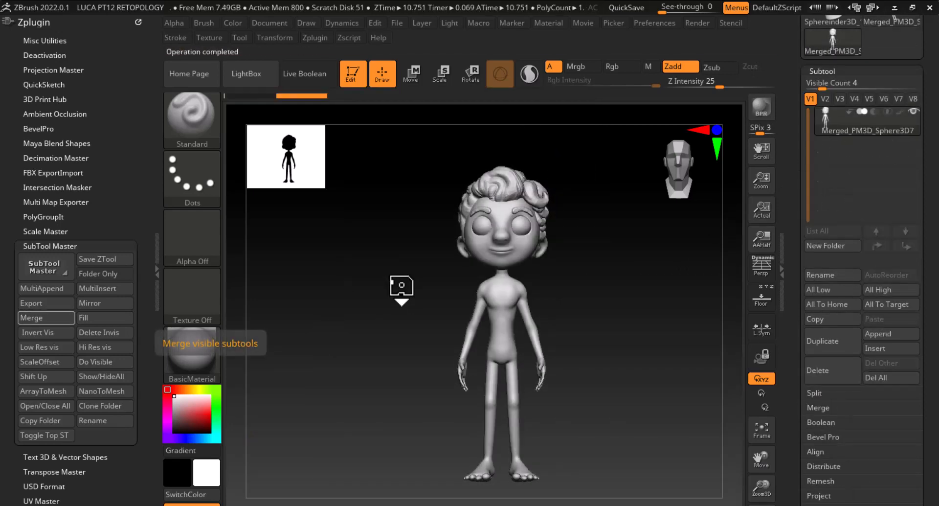
- Export the merged character as an OBJ file named LUCA RETOP in the sourceimages folder, checking the folder's existing files first
drag(798, 160, 793, 235)
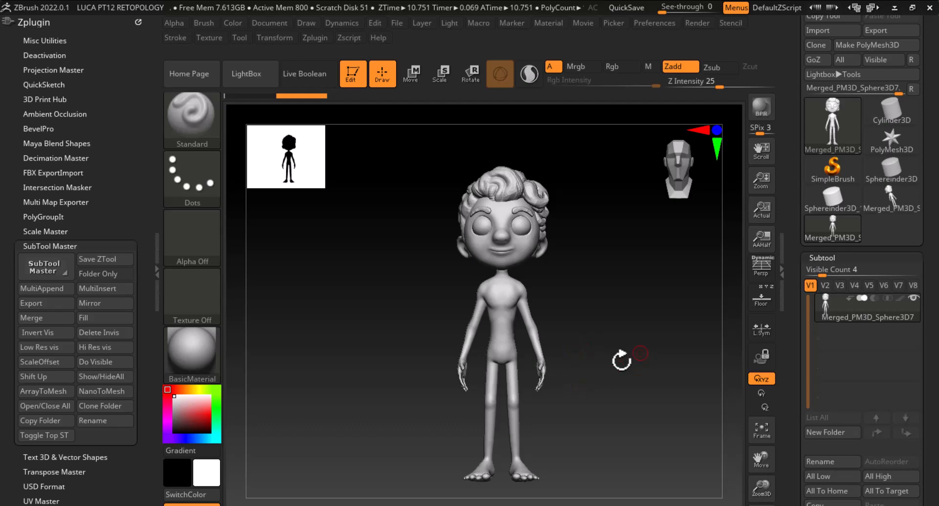
ctrl+right_drag(635, 383, 641, 391)
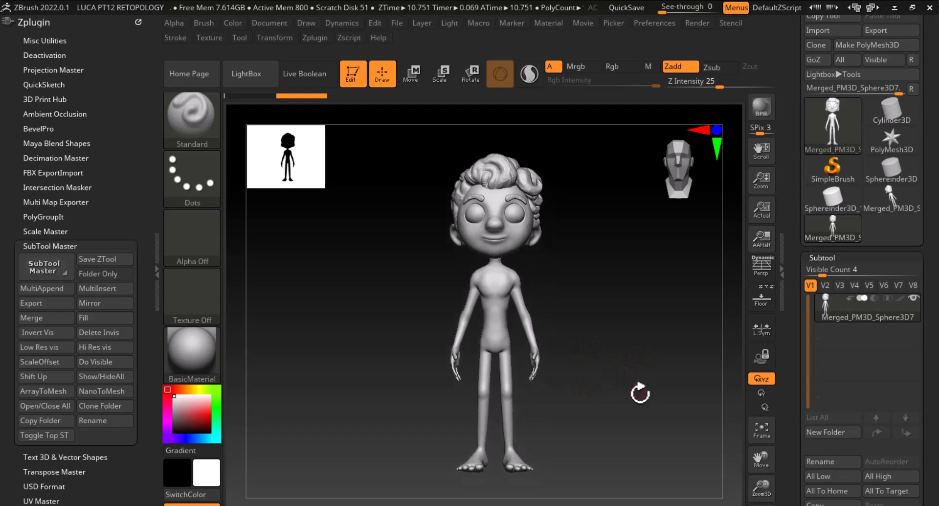
scroll(795, 168, up, 3)
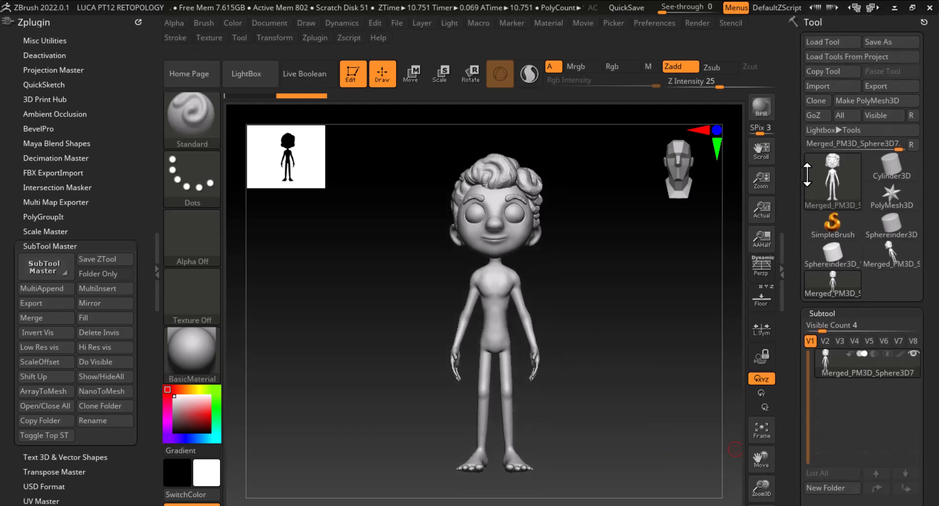
click(886, 86)
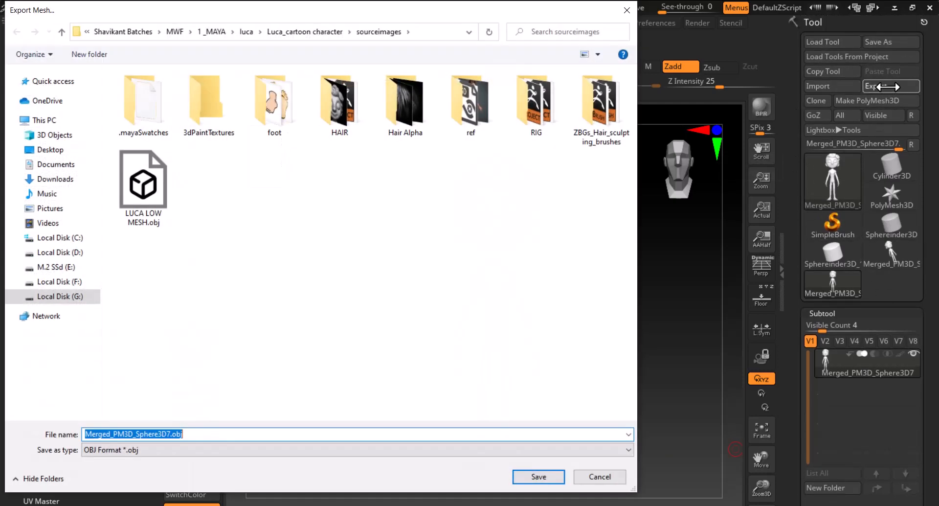
key(alt+Tab)
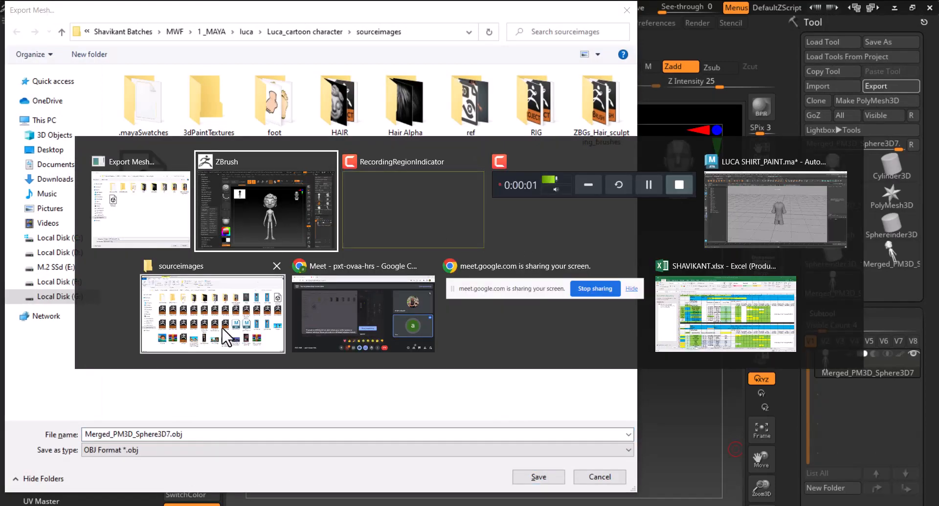
click(196, 322)
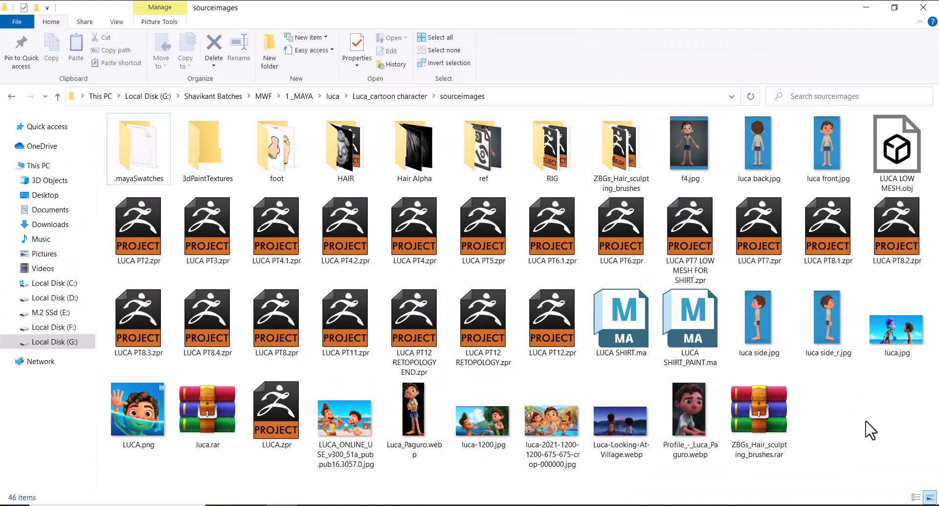
click(641, 350)
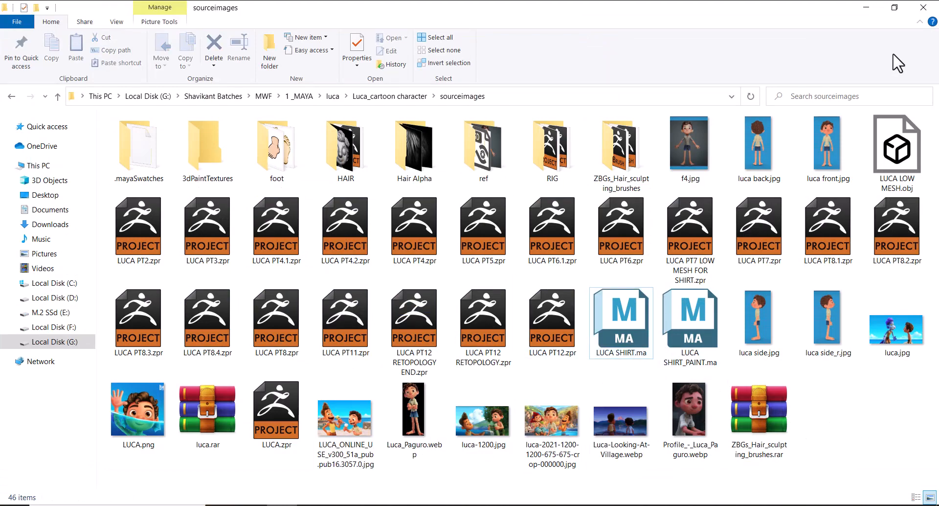
click(866, 8)
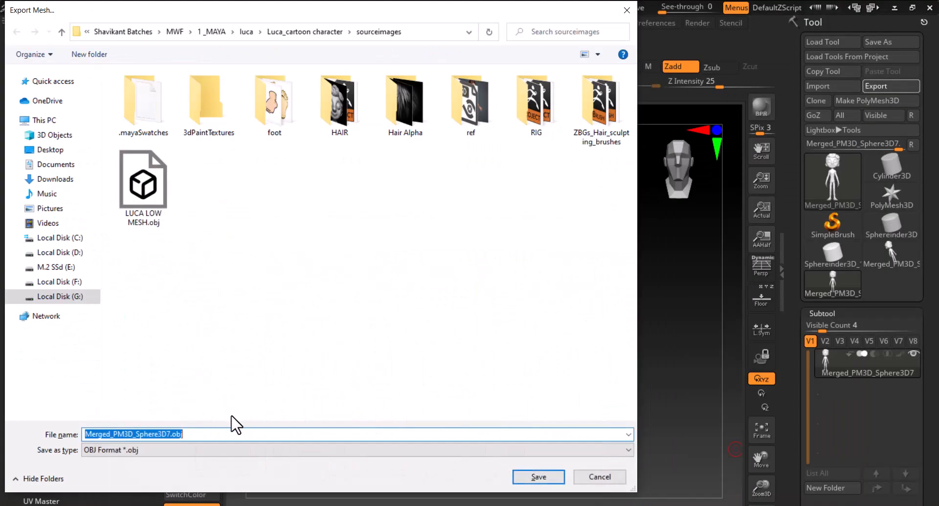
text(LUCA)
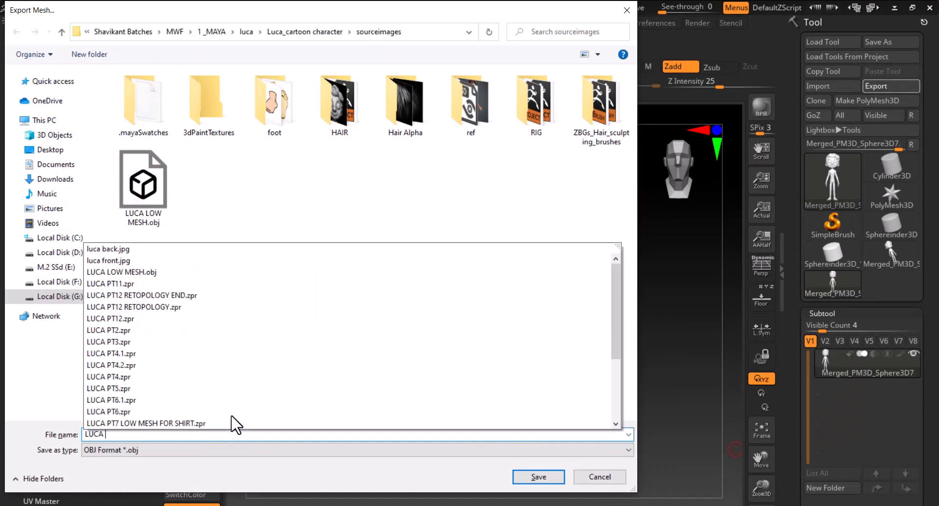
text( RETOP)
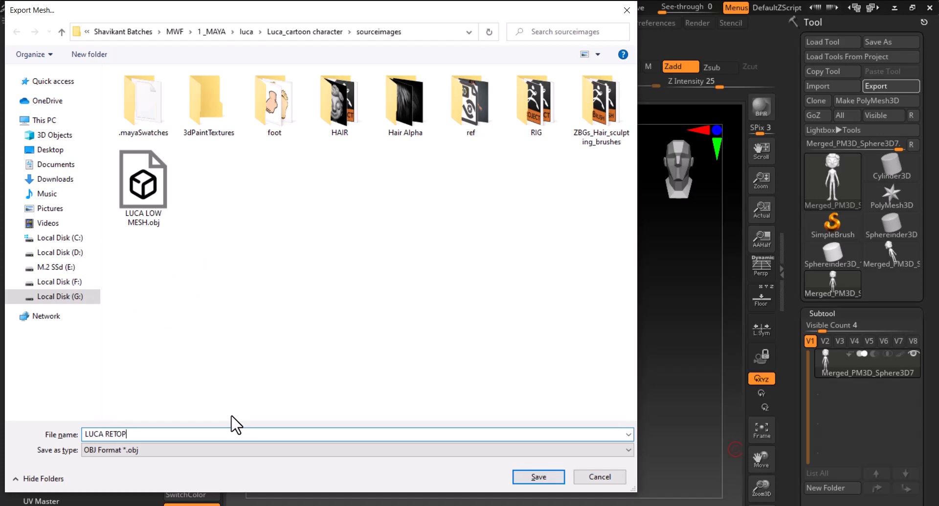
key(Return)
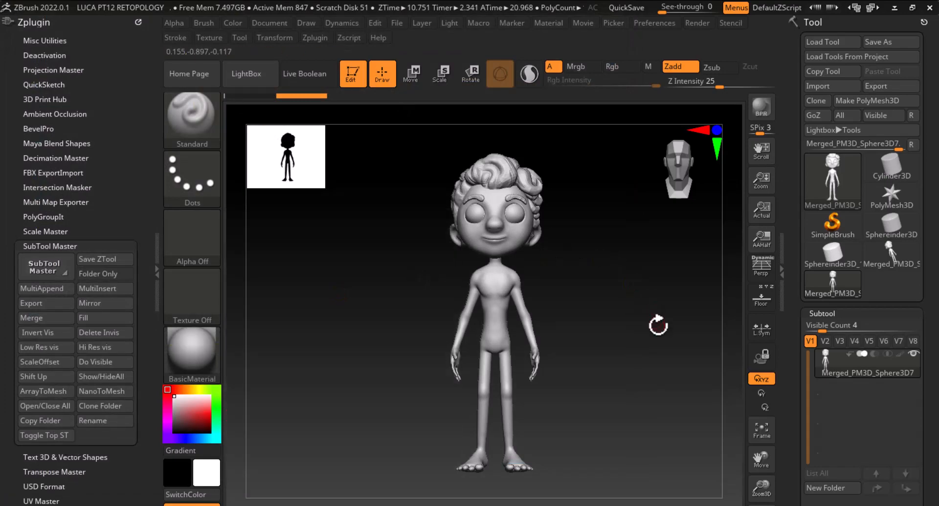
- Switch to Maya and import LUCA RETOP.obj from the sourceimages folder into the LUCA SHIRT_PAINT scene
key(alt+Tab)
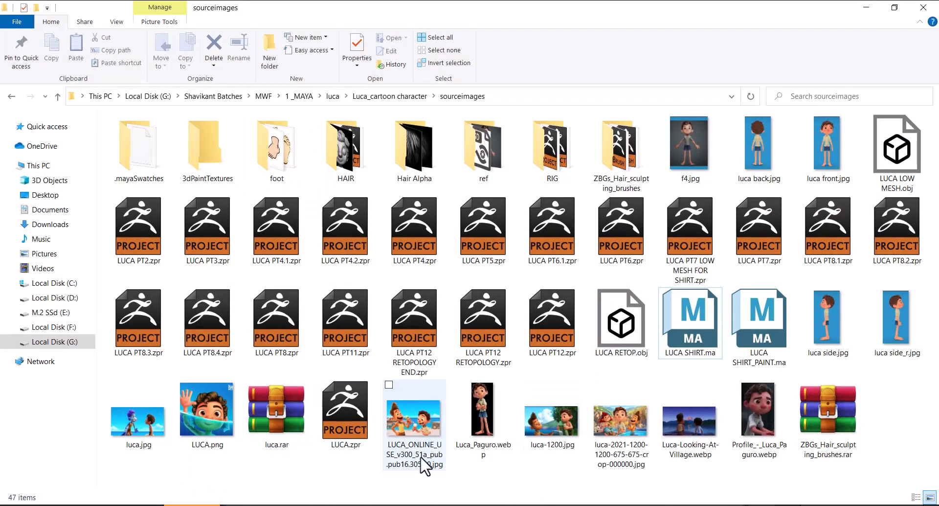
key(alt+Tab)
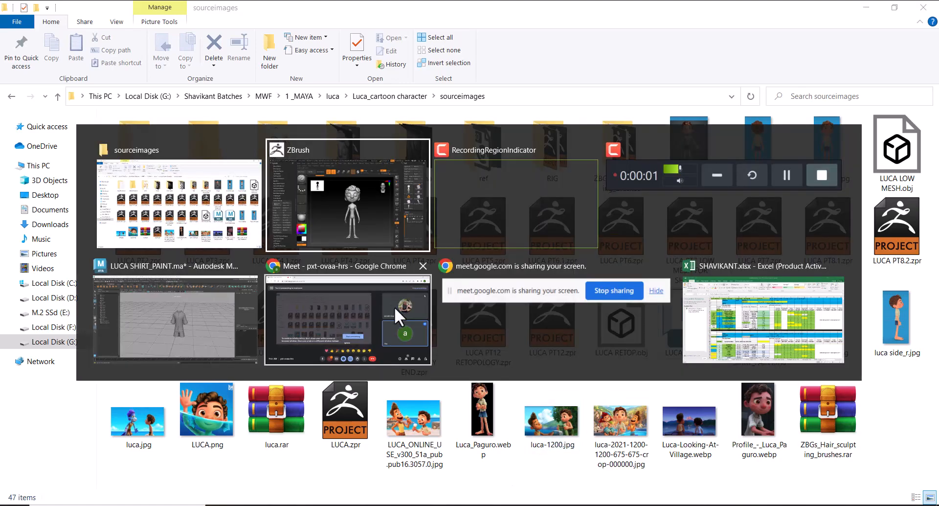
click(190, 316)
click(19, 21)
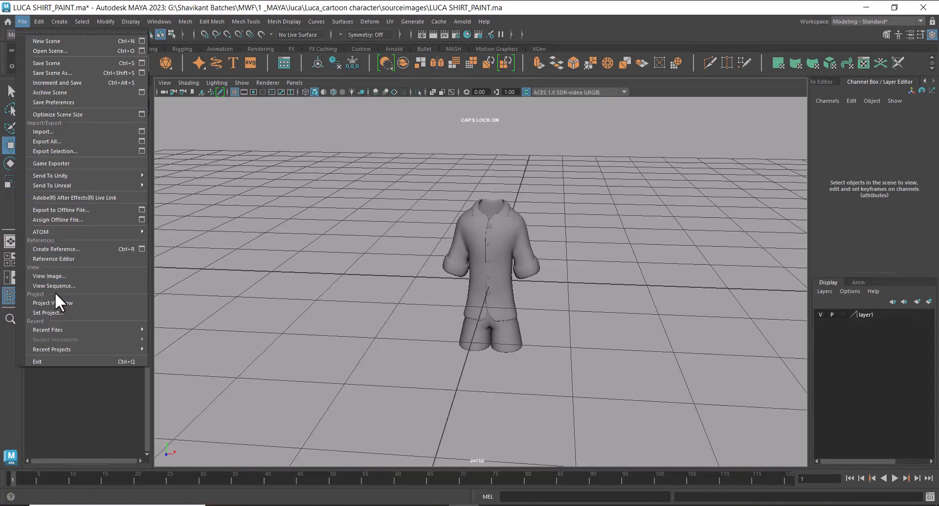
click(64, 133)
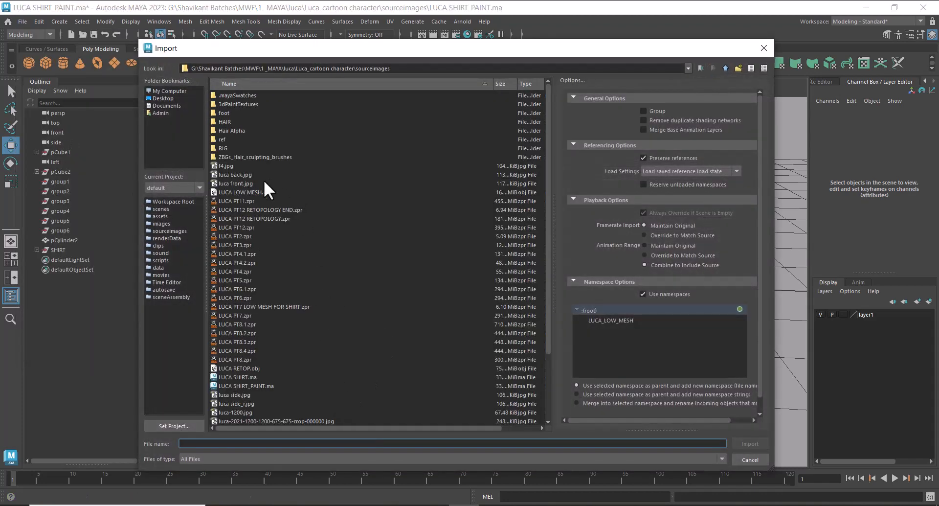
click(244, 194)
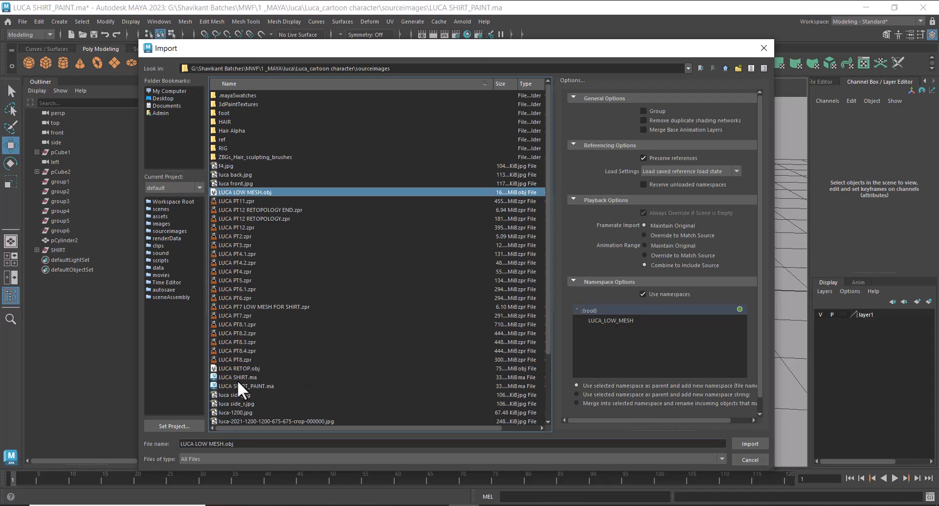
double_click(230, 366)
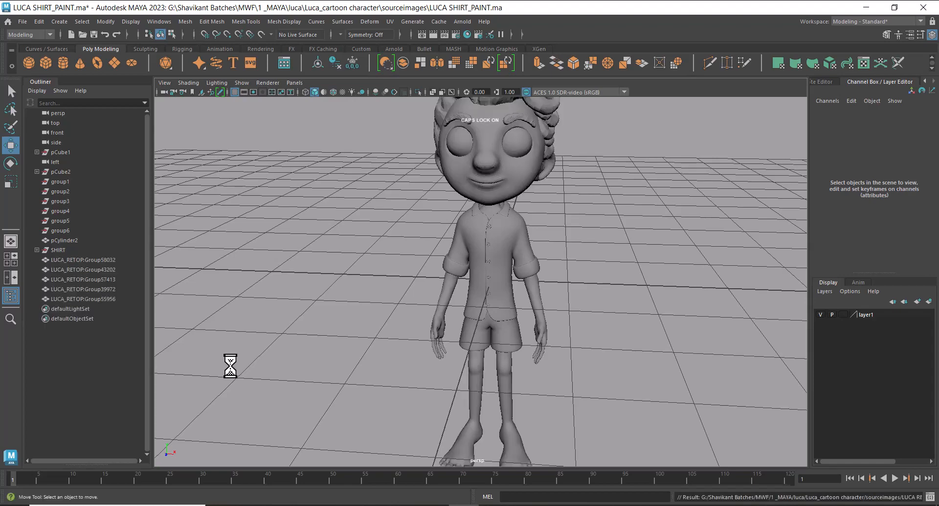
- Examine the imported character from several angles, selecting its separate meshes such as the head and the eyes
alt+drag(587, 334, 510, 195)
click(477, 332)
click(510, 196)
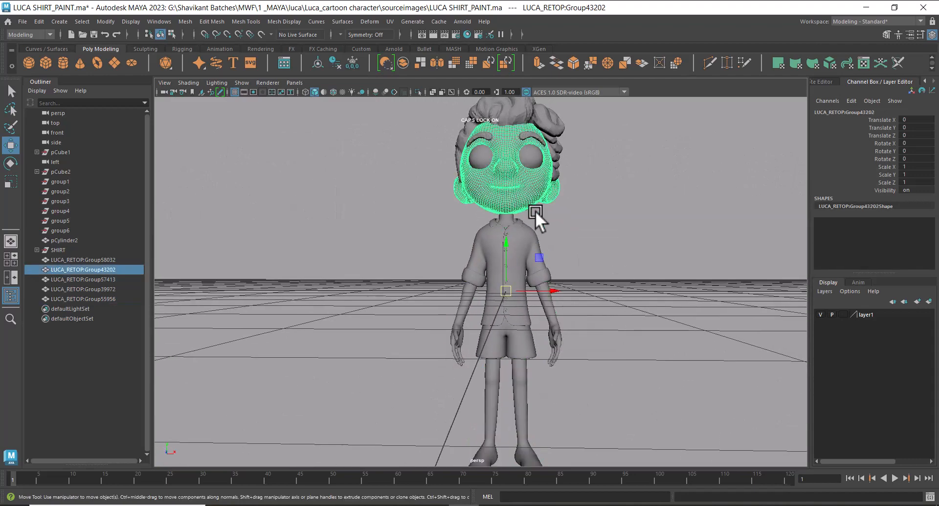
alt+drag(565, 217, 547, 191)
click(553, 157)
alt+drag(552, 156, 547, 261)
click(516, 242)
alt+drag(562, 299, 631, 279)
alt+right_drag(631, 278, 566, 277)
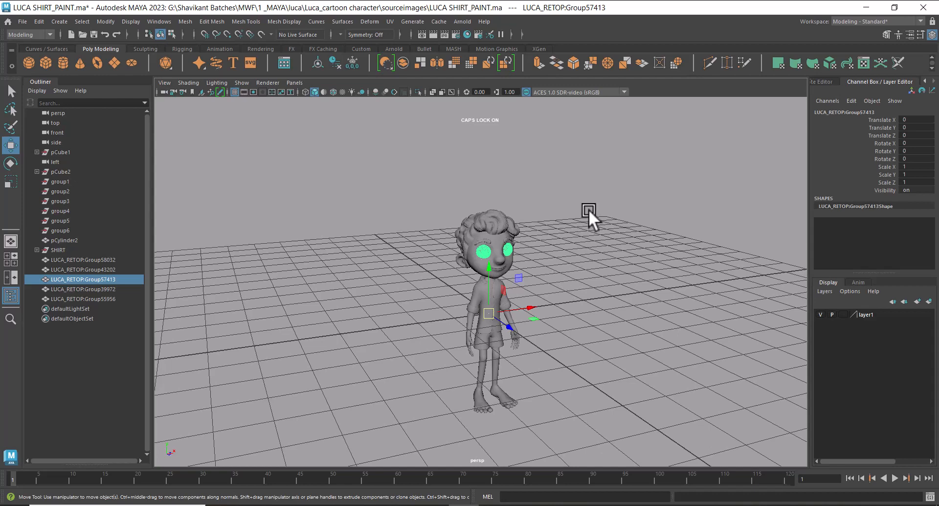
- Try raising all character and clothing meshes about 3.19 cm above the grid, and undo the move
drag(601, 179, 382, 465)
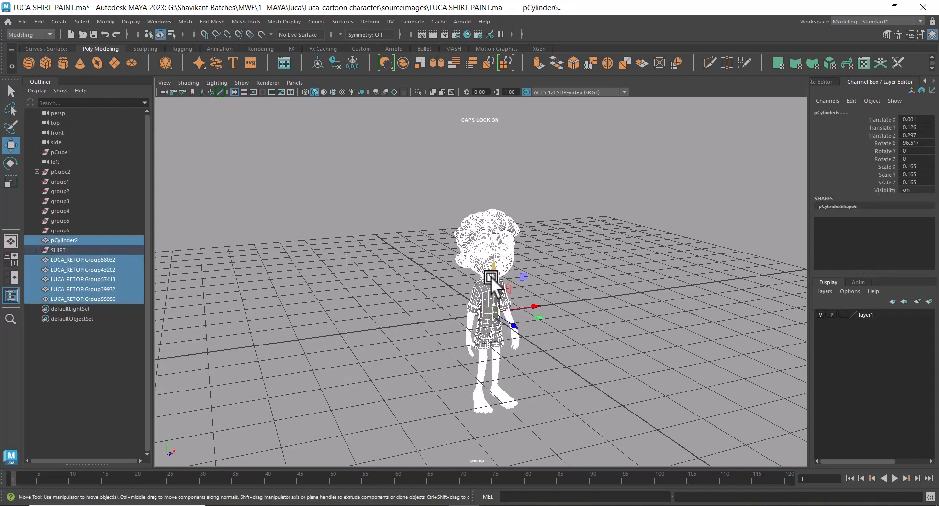
middle_drag(498, 260, 521, 141)
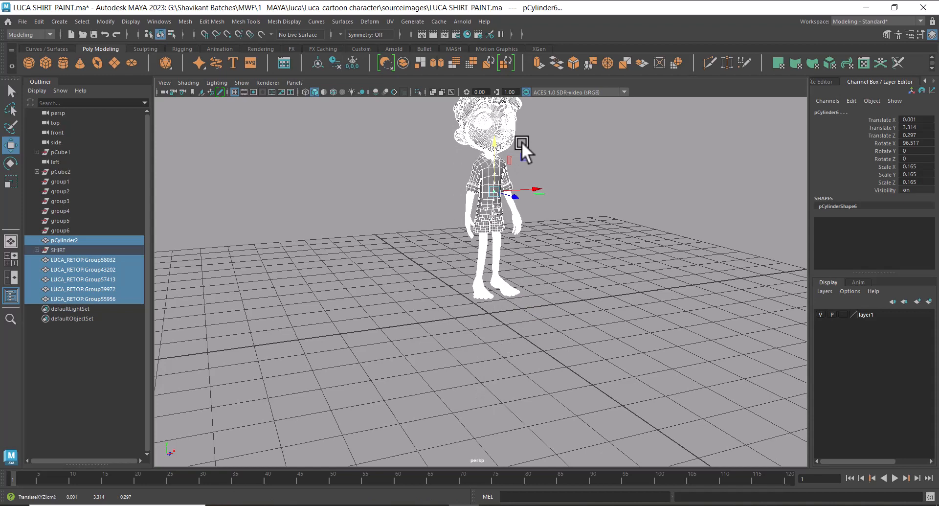
key(ctrl+z)
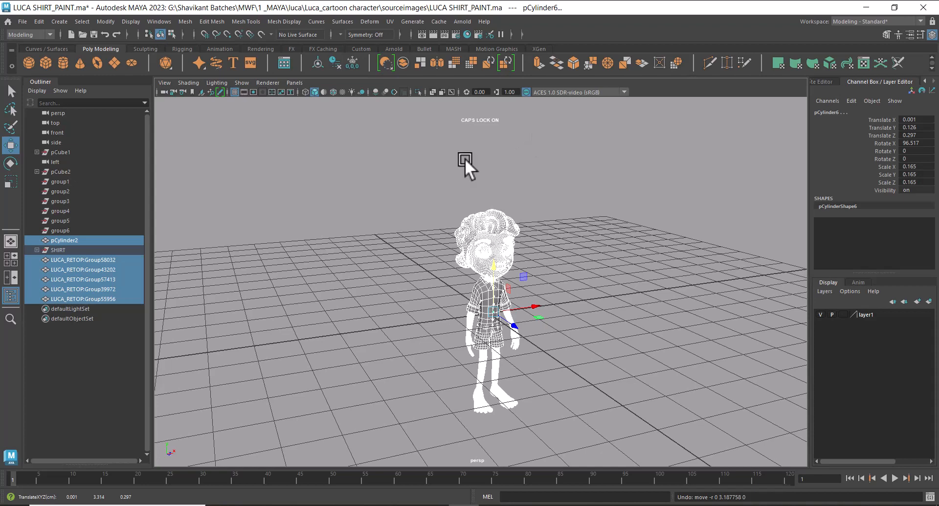
click(583, 327)
- Hide the grid in the perspective view of the dressed character
alt+drag(583, 328, 517, 318)
alt+right_drag(517, 318, 590, 360)
alt+middle_drag(590, 360, 570, 299)
alt+drag(570, 299, 582, 360)
click(234, 93)
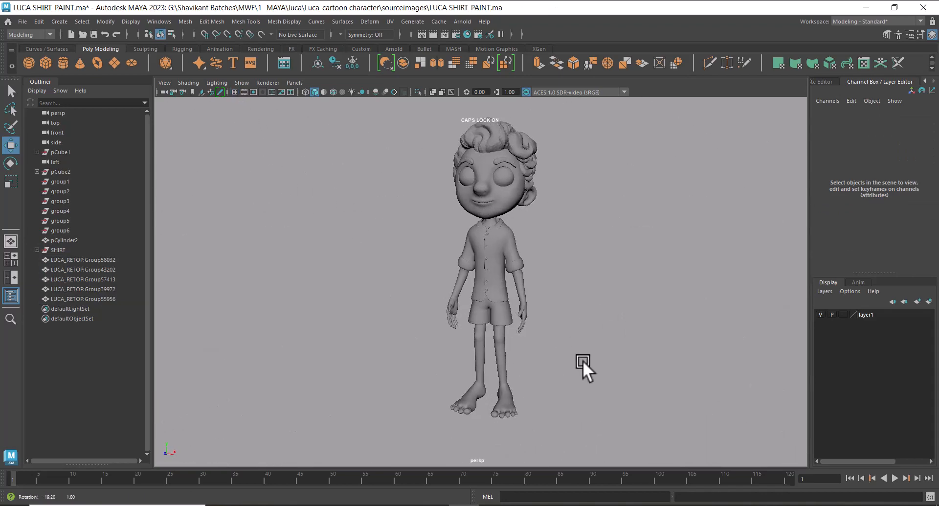
alt+right_drag(583, 360, 639, 366)
alt+middle_drag(638, 367, 619, 369)
alt+right_drag(618, 369, 532, 291)
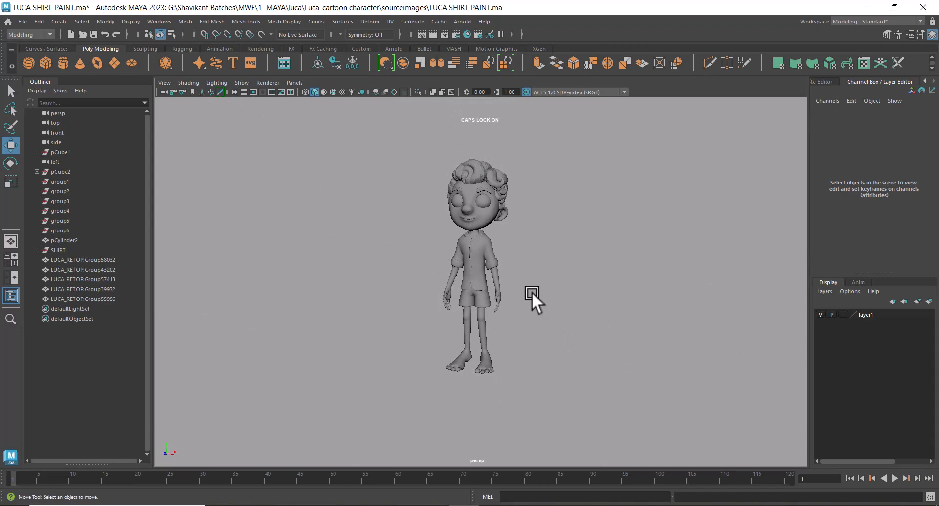
drag(583, 138, 412, 432)
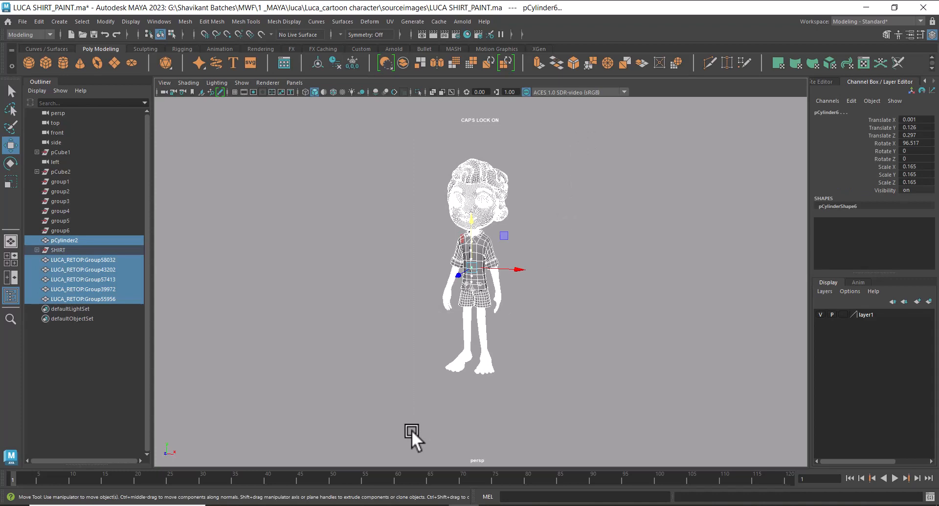
click(615, 352)
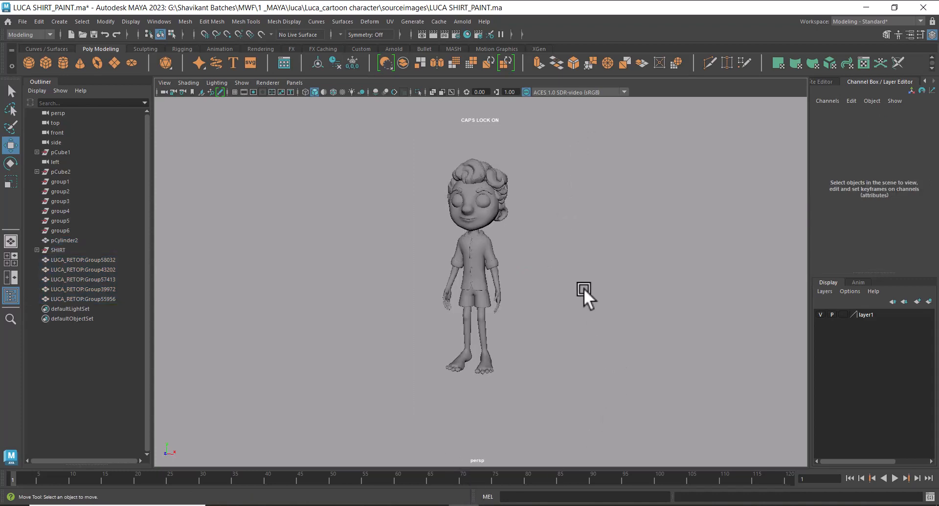
alt+drag(583, 287, 534, 327)
scroll(534, 327, up, 3)
- Open the reference picture Luca_Paguro.webp from the sourceimages folder in ACDSee Quick View and float its window over Maya
click(282, 505)
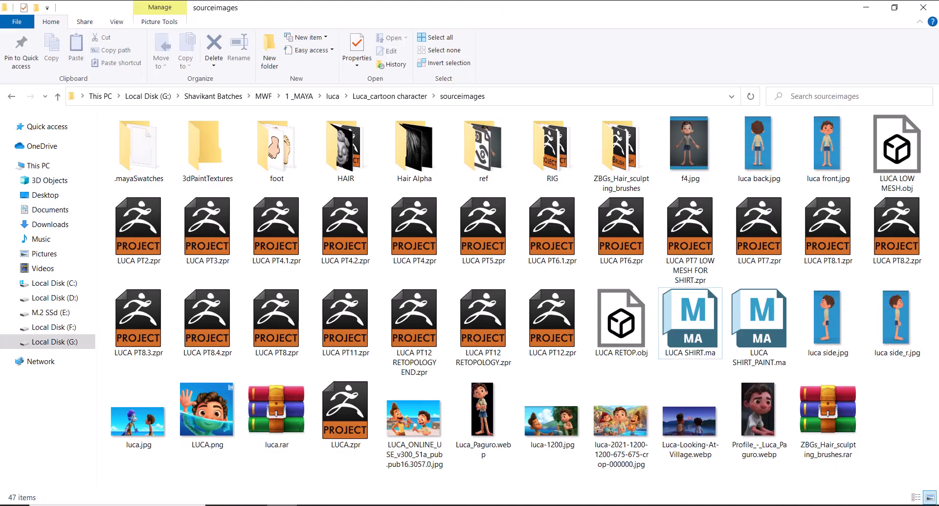
double_click(479, 413)
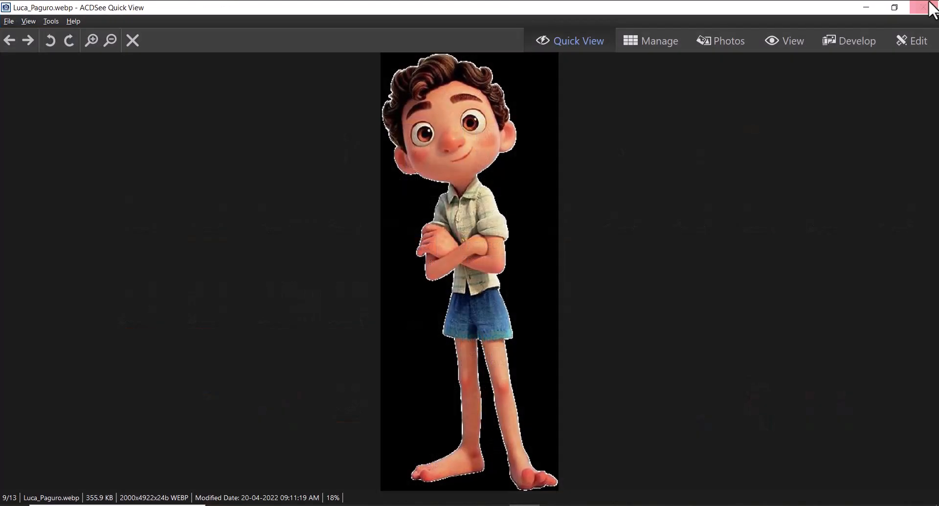
click(925, 7)
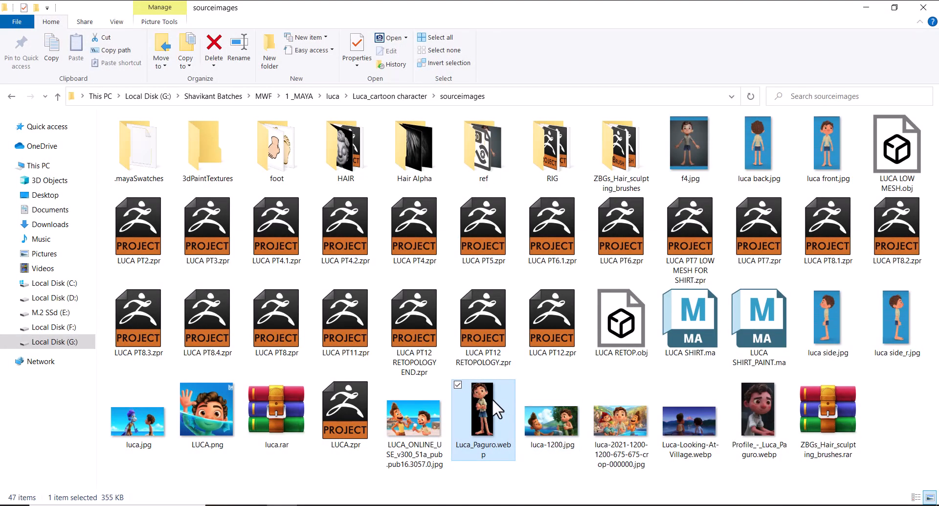
right_click(487, 401)
click(426, 247)
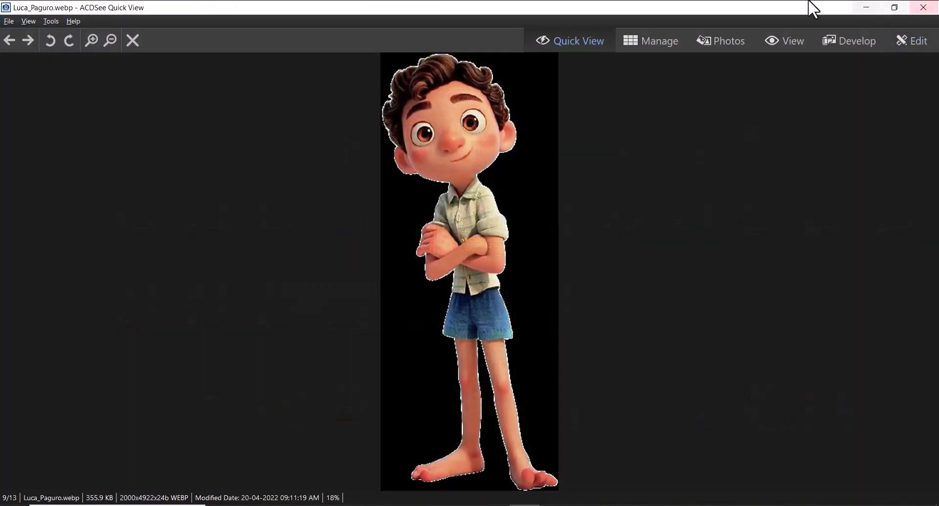
drag(810, 3, 191, 61)
click(873, 5)
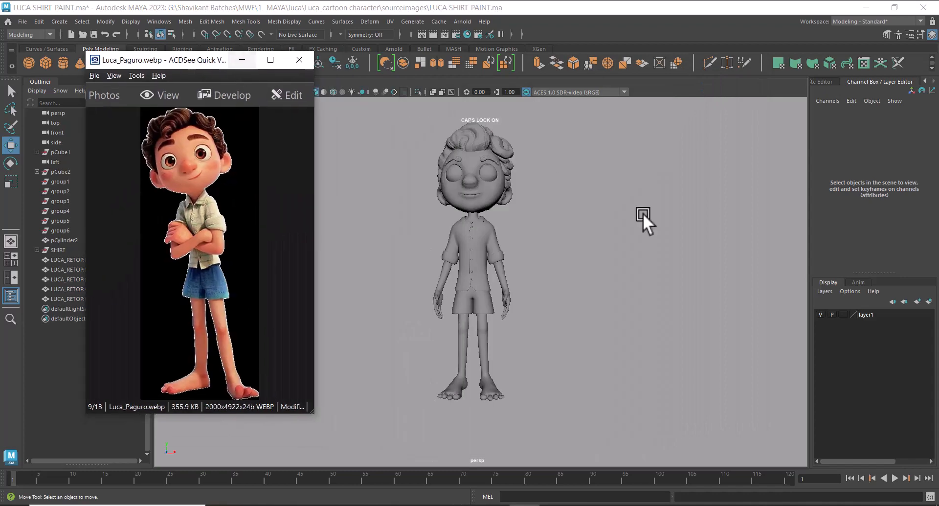
- Frame the full character in the perspective view and move the reference picture's window clear of the model
scroll(670, 292, up, 2)
alt+right_drag(670, 292, 668, 328)
alt+middle_drag(668, 328, 653, 354)
alt+right_drag(653, 354, 612, 323)
alt+middle_drag(660, 359, 619, 346)
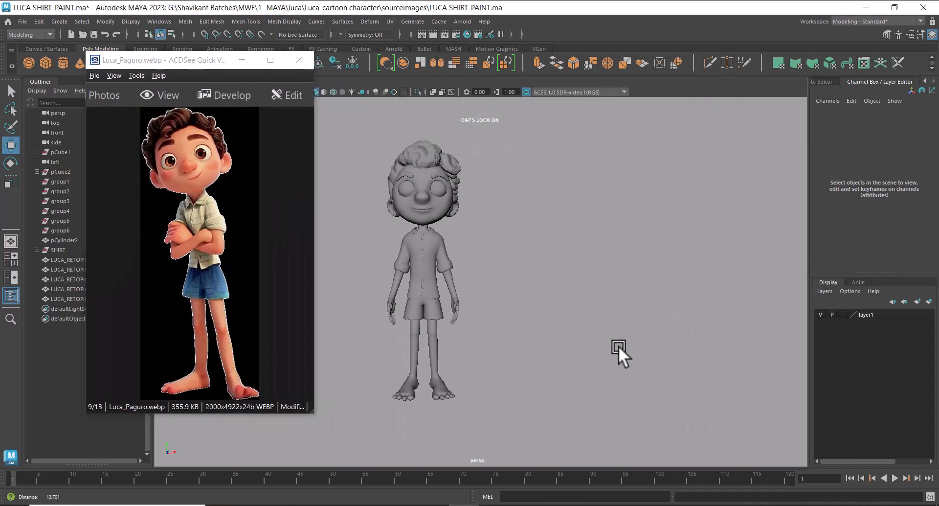
drag(213, 60, 105, 72)
scroll(556, 282, down, 2)
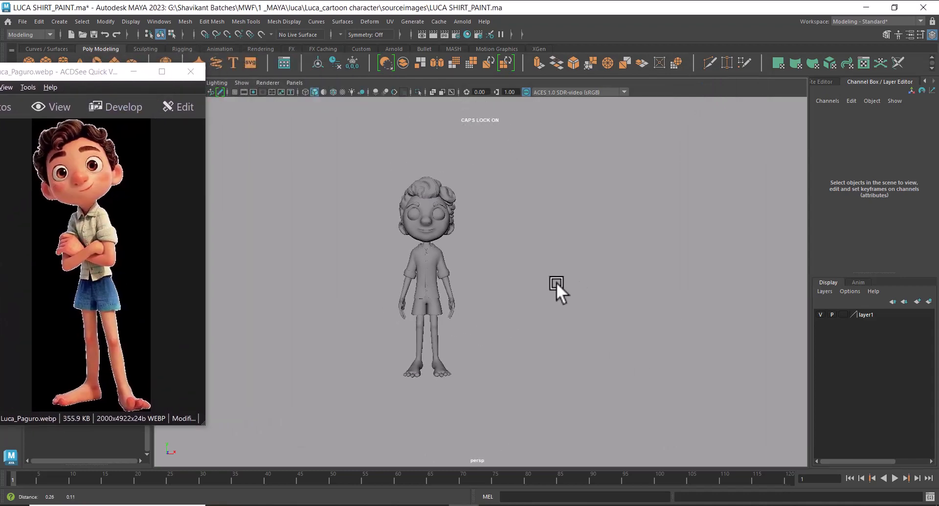
- Switch Maya to the UV Editing workspace and move the reference picture from the 3D view onto the UV Editor
click(861, 22)
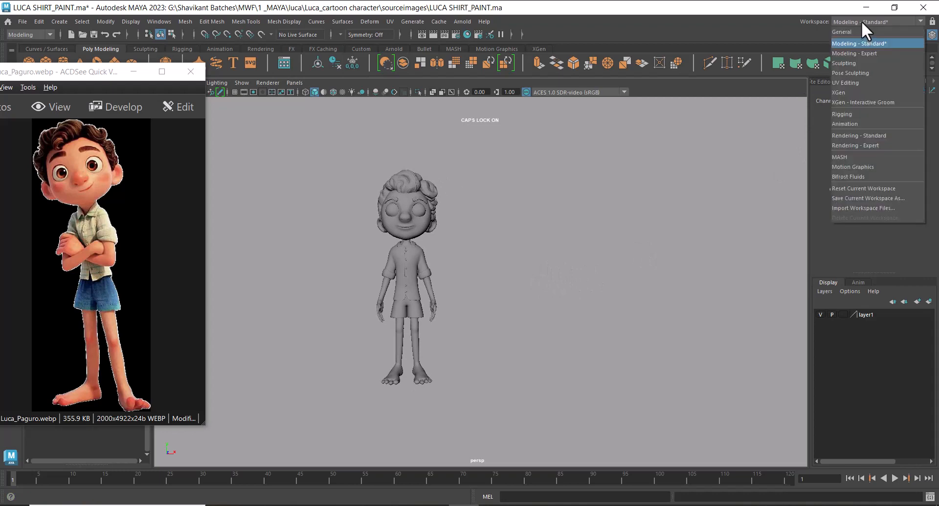
click(871, 82)
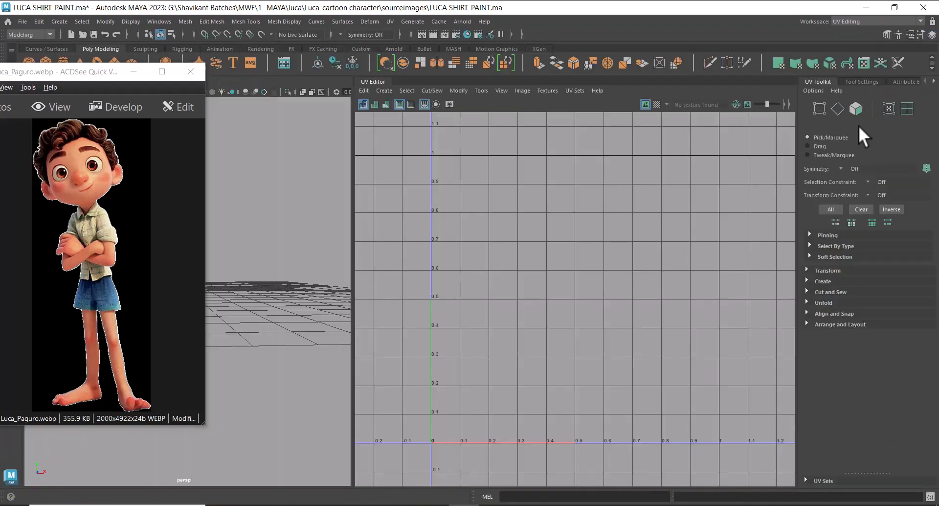
drag(108, 73, 692, 174)
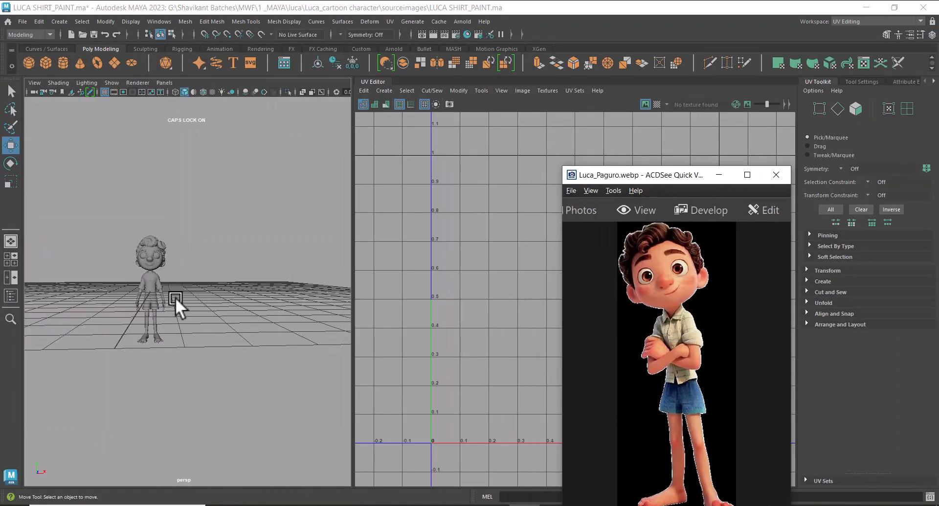
- Examine the existing UVs of the shirt and the shorts, and move the reference picture further off the UV layout
scroll(171, 333, up, 5)
scroll(241, 377, up, 5)
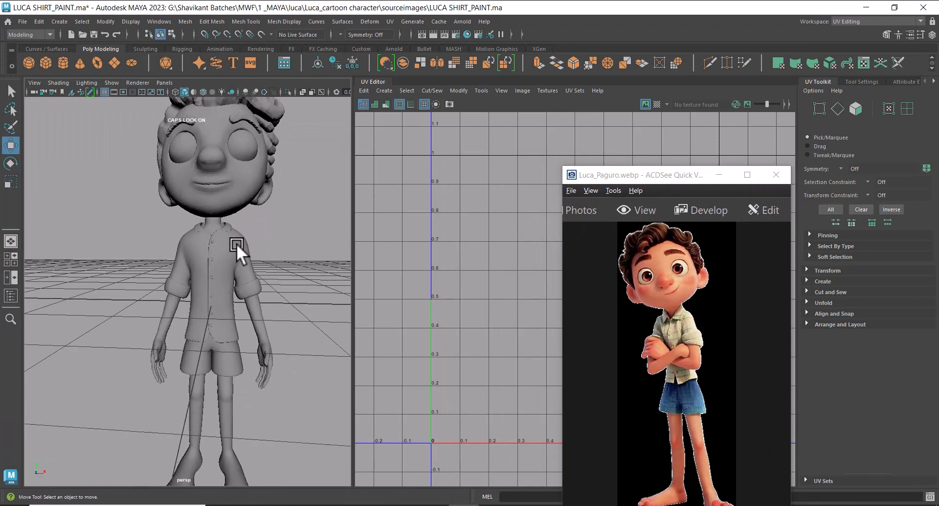
click(234, 325)
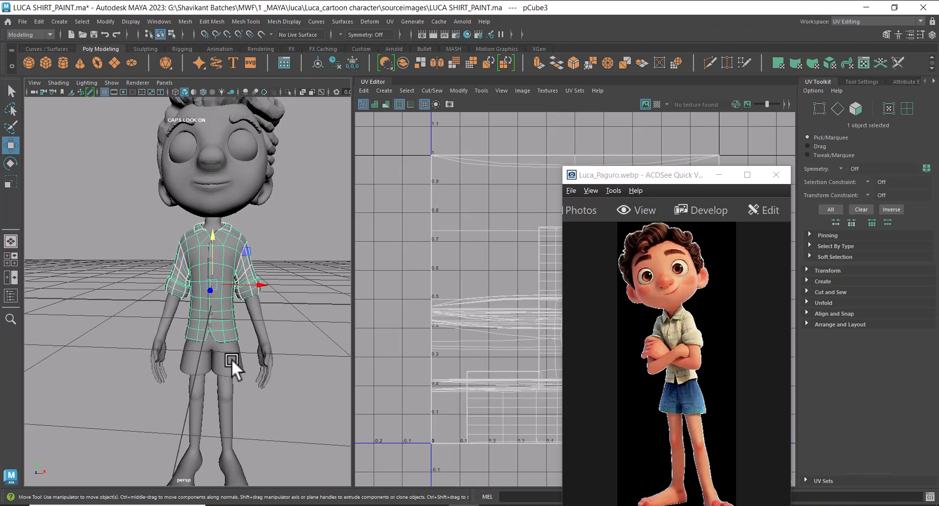
shift+click(231, 359)
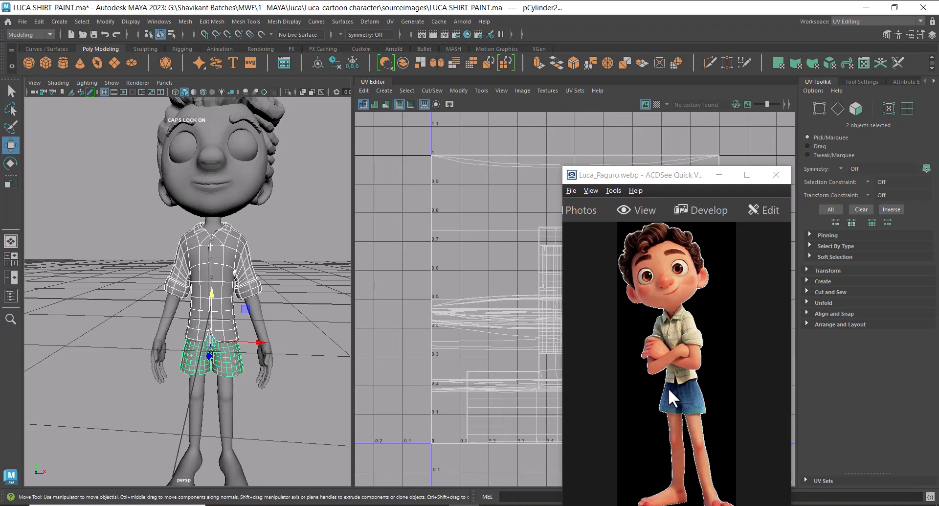
click(231, 298)
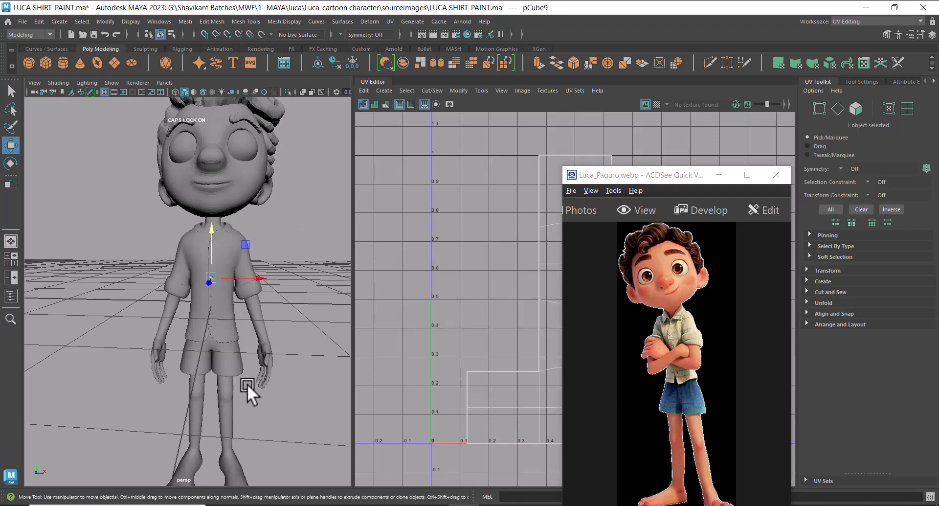
click(227, 360)
alt+drag(261, 383, 333, 323)
drag(654, 181, 755, 141)
scroll(215, 380, up, 3)
alt+drag(216, 380, 247, 401)
click(849, 135)
scroll(617, 327, down, 2)
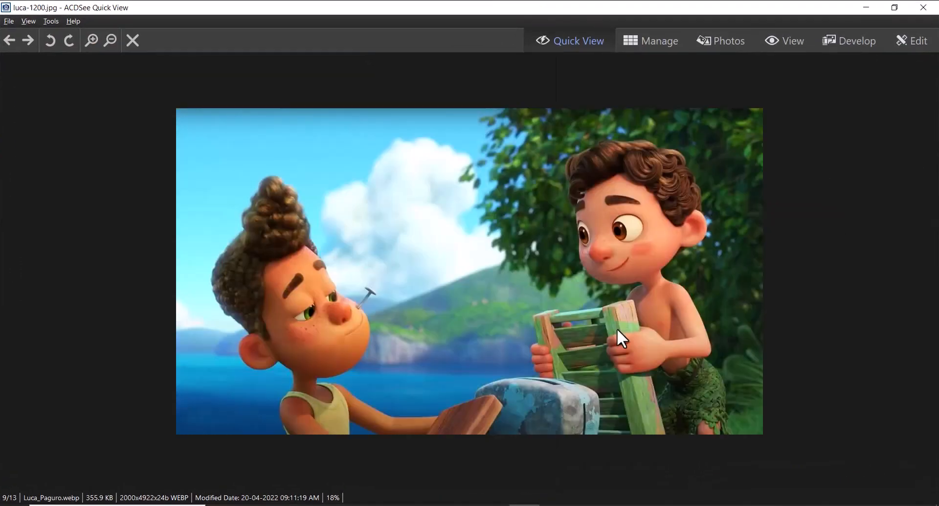
scroll(625, 364, down, 1)
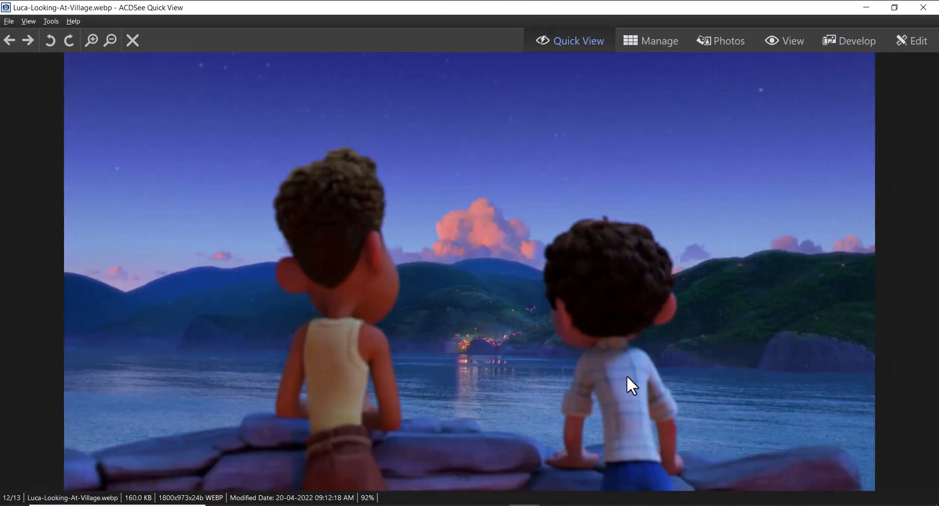
scroll(631, 385, down, 1)
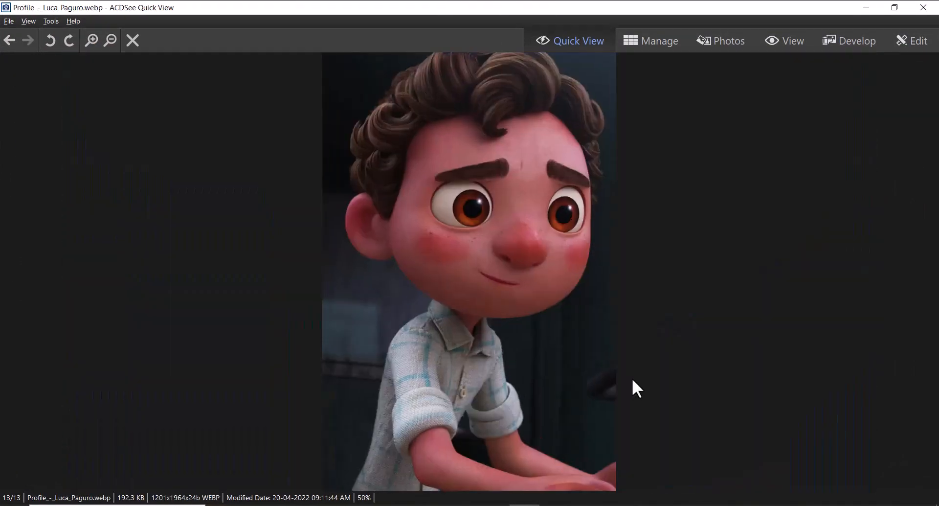
scroll(631, 378, down, 1)
scroll(631, 379, up, 1)
scroll(632, 386, up, 1)
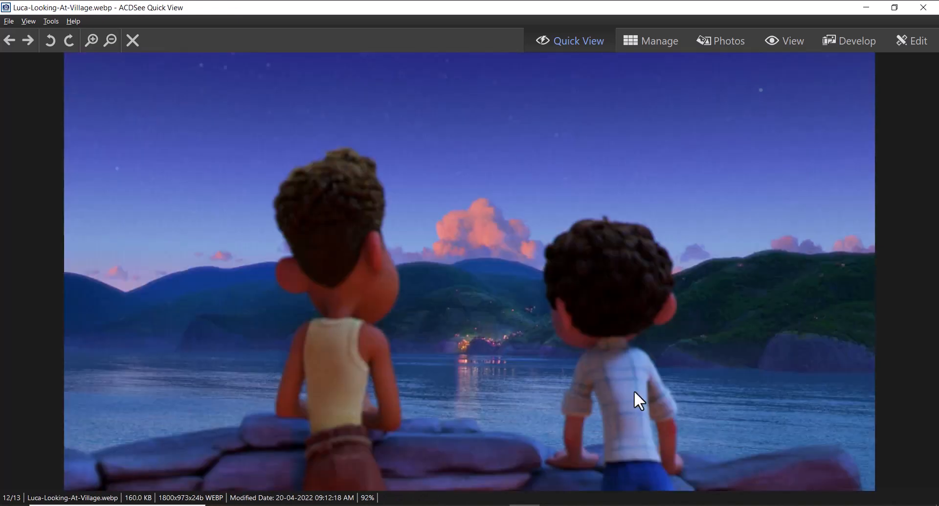
scroll(634, 392, up, 1)
scroll(635, 393, up, 1)
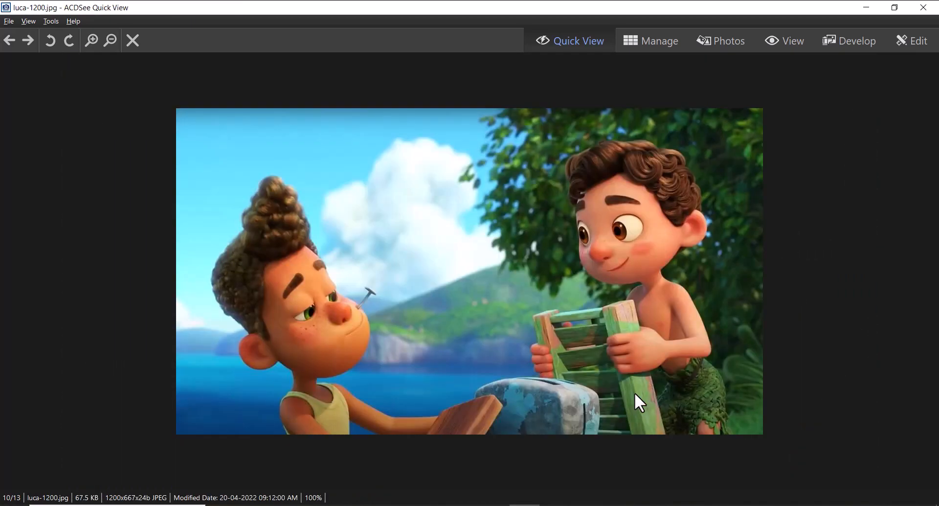
scroll(633, 401, down, 1)
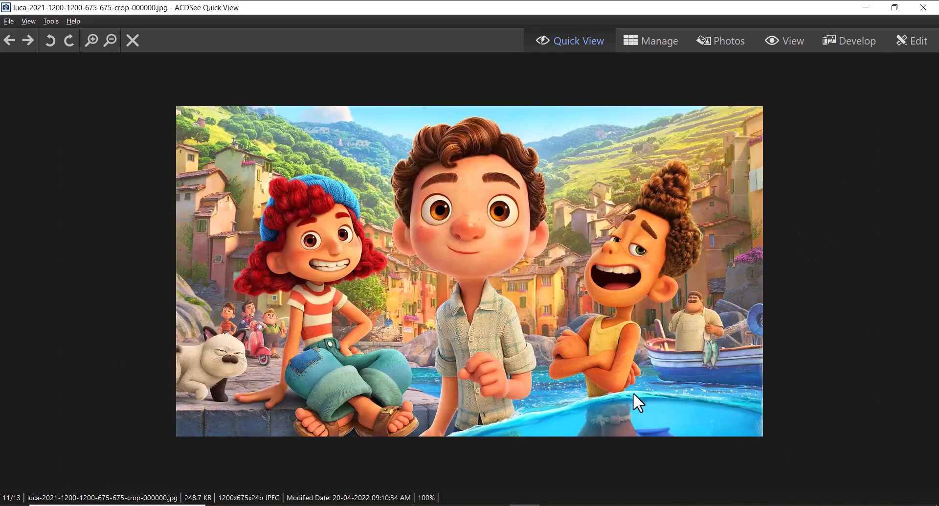
- Zoom the group picture to 200%, return it to a floating window over Maya and centre it on the plaid shirt
ctrl+scroll(503, 330, up, 3)
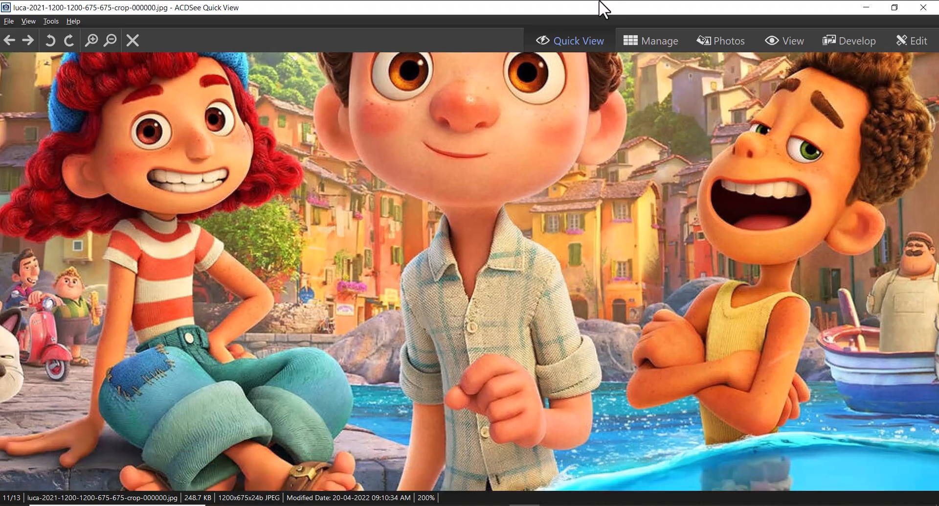
drag(603, 6, 716, 31)
drag(758, 279, 543, 215)
drag(822, 255, 693, 245)
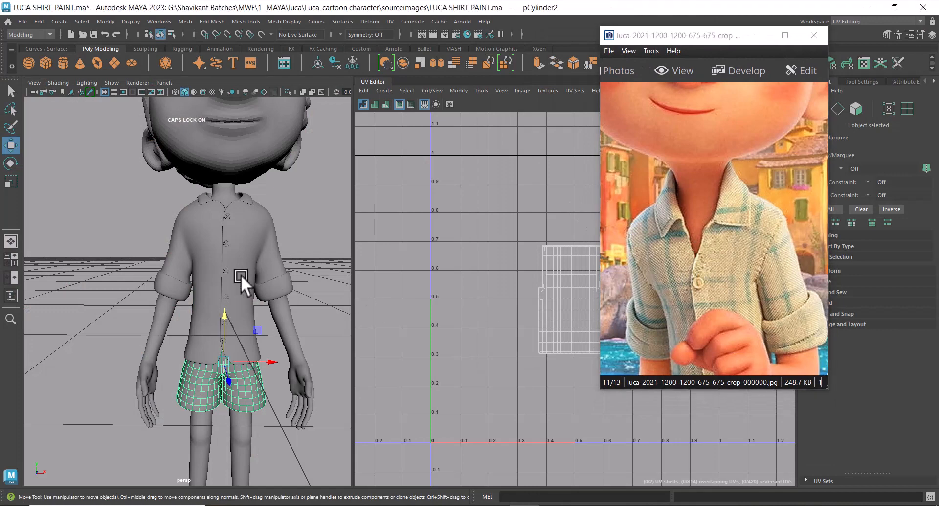
- Examine the shirt mesh from several angles against the plaid reference, moving the reference window further off the UV Editor
alt+drag(241, 275, 207, 281)
scroll(269, 259, up, 3)
click(285, 260)
scroll(239, 307, down, 6)
scroll(208, 281, up, 2)
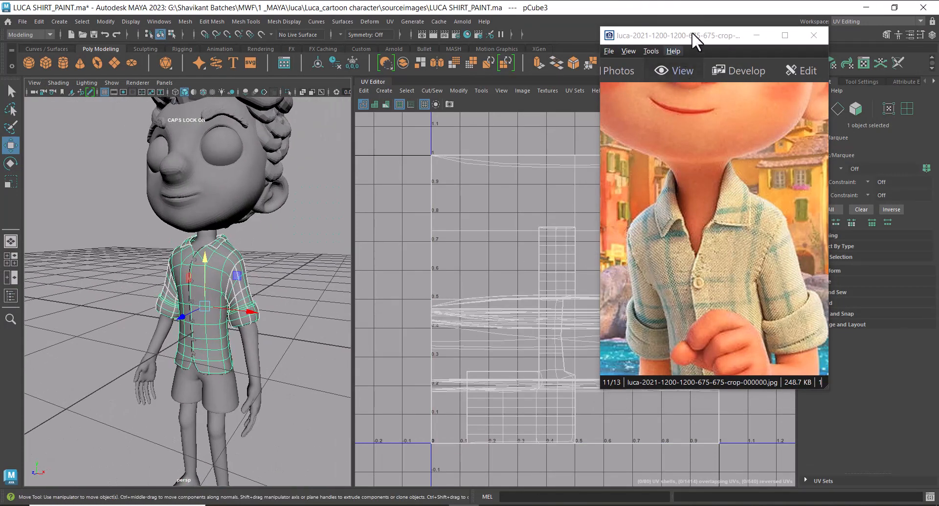
drag(696, 37, 752, 47)
alt+drag(365, 351, 294, 347)
scroll(266, 332, up, 2)
click(293, 348)
- Apply an automatic UV projection to the shirt mesh, then leave the projection tool and clear the selection
click(222, 258)
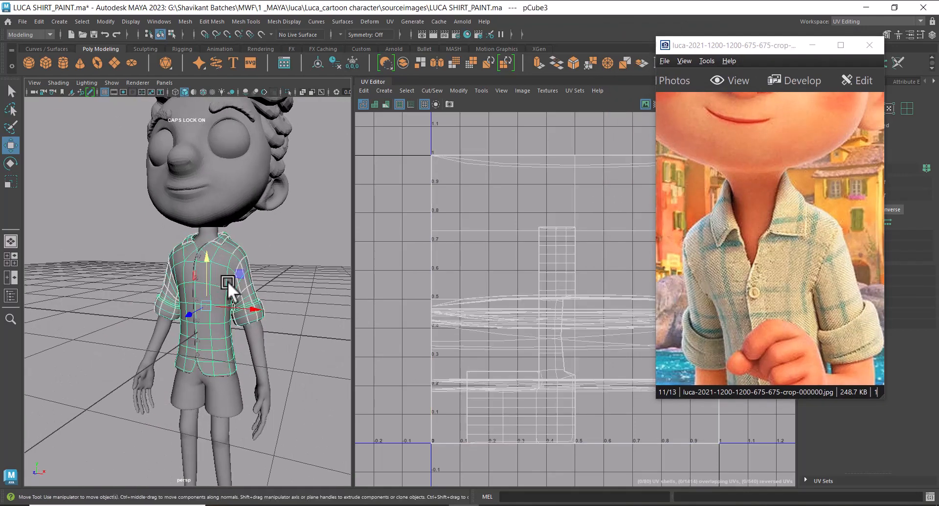
alt+drag(228, 280, 265, 281)
alt+drag(232, 226, 242, 233)
scroll(225, 297, up, 3)
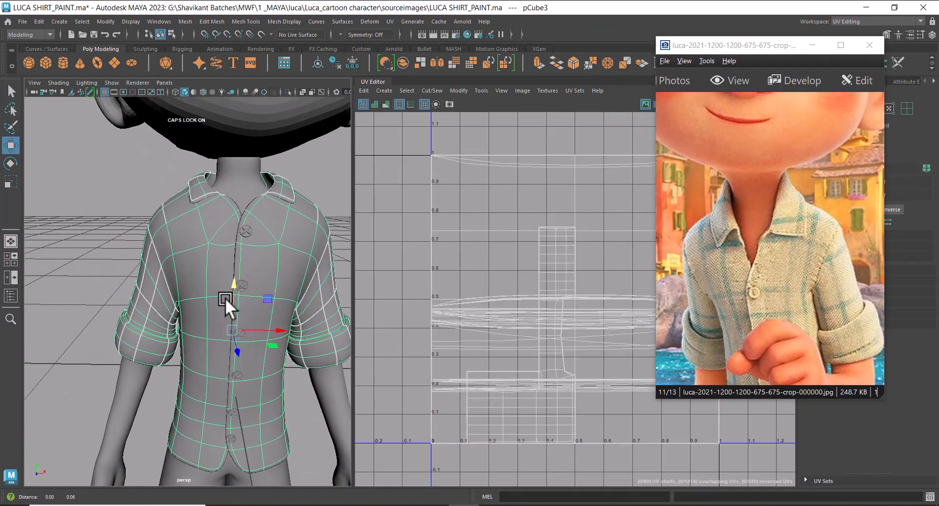
alt+drag(225, 298, 215, 279)
click(385, 22)
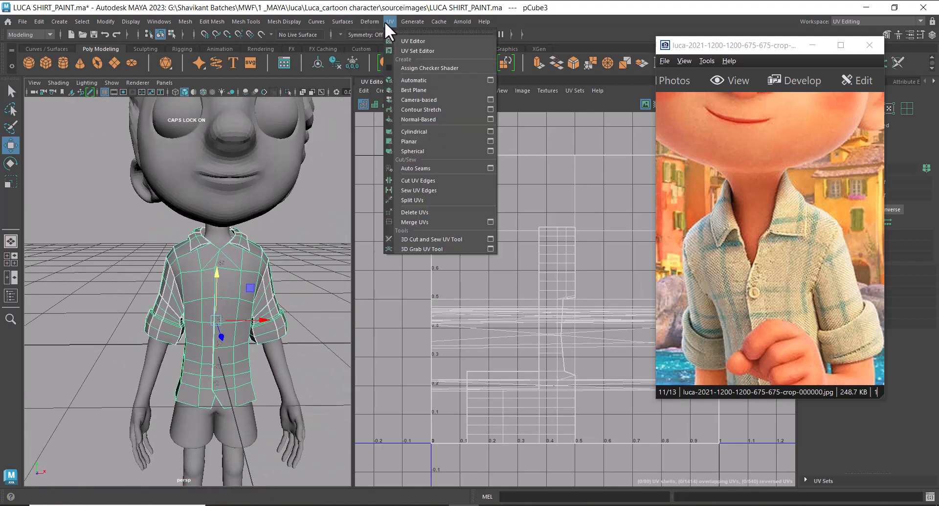
click(430, 81)
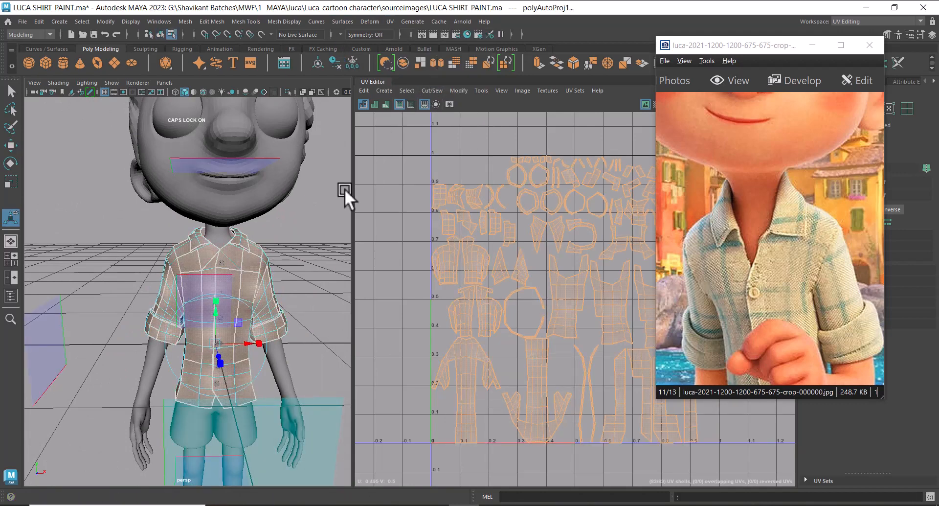
key(q)
click(333, 220)
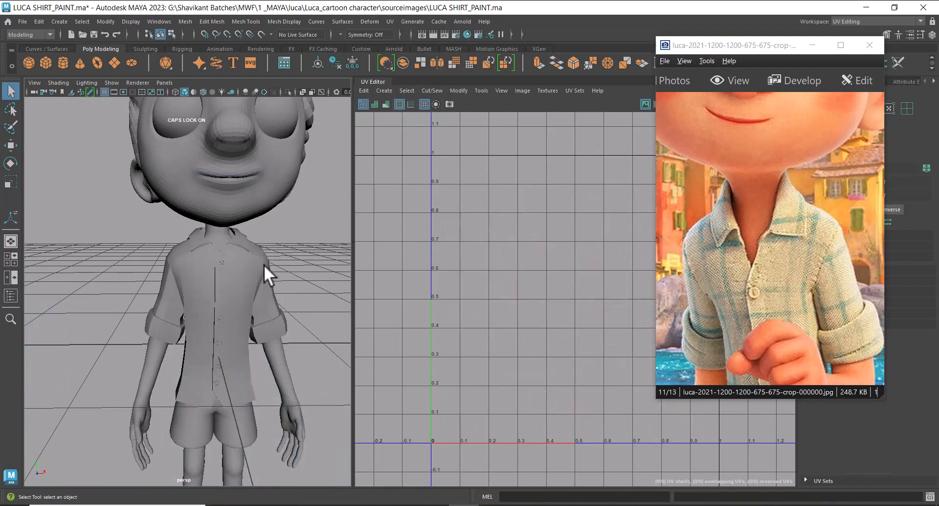
- Set Maya to full-screen view with the 3D view beside the UV Editor, and move the reference picture off the UV layout
key(ctrl+space)
scroll(297, 258, up, 3)
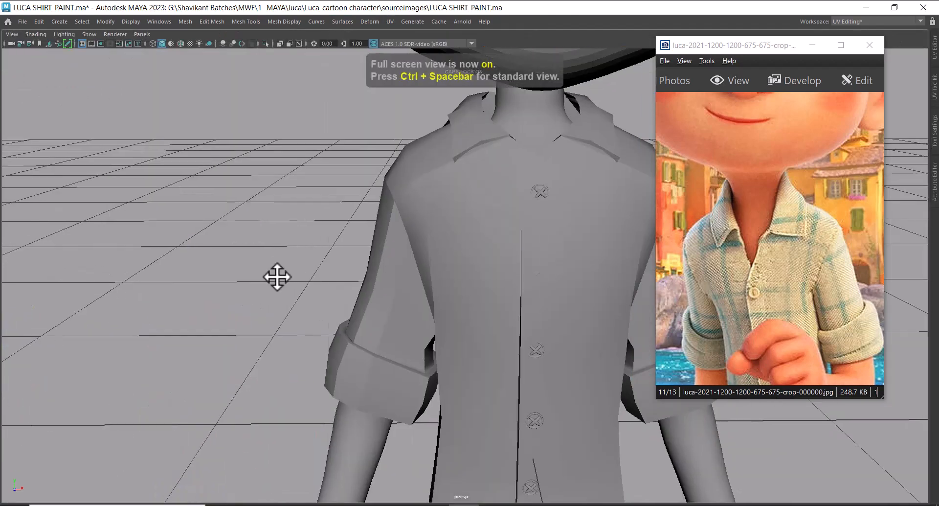
key(ctrl+space)
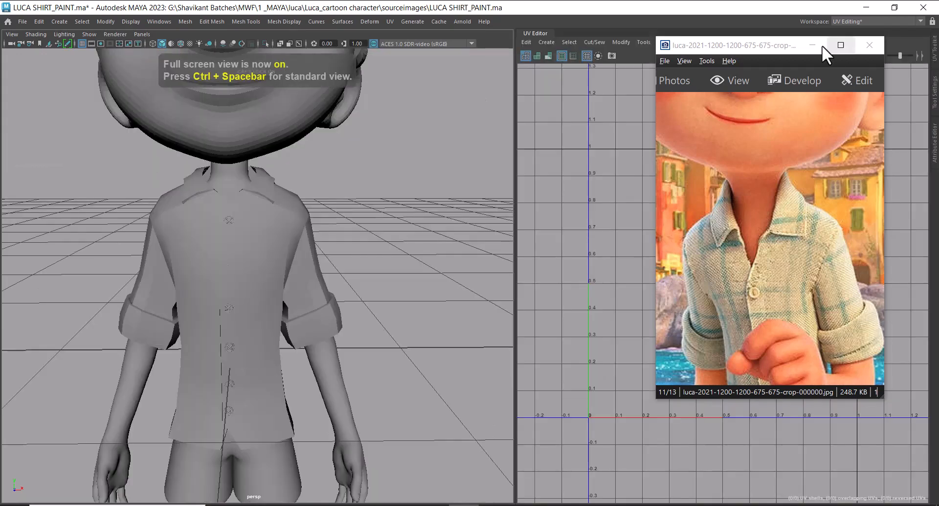
drag(747, 49, 835, 101)
- Select the armhole edge loops on both sides of the shirt and compare the sleeve seams with the plaid reference
click(214, 231)
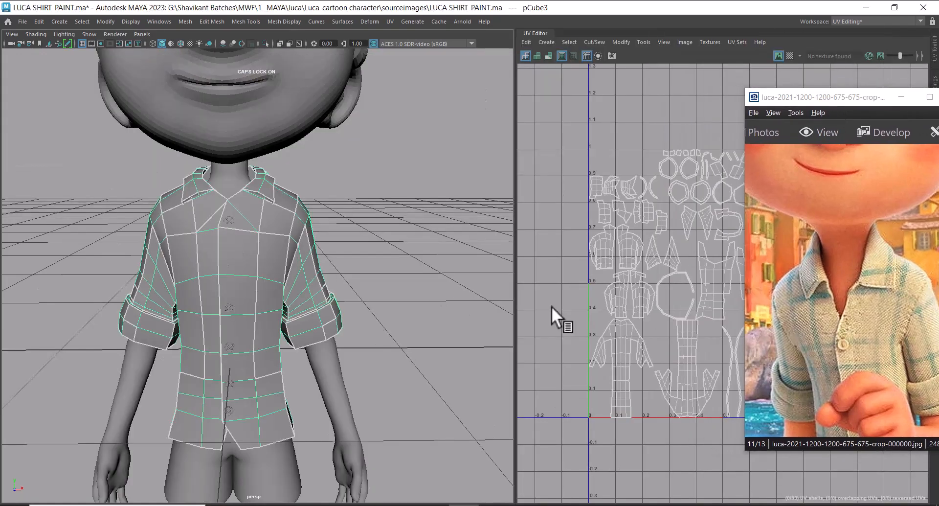
alt+drag(329, 284, 291, 217)
right_drag(291, 217, 292, 103)
click(289, 217)
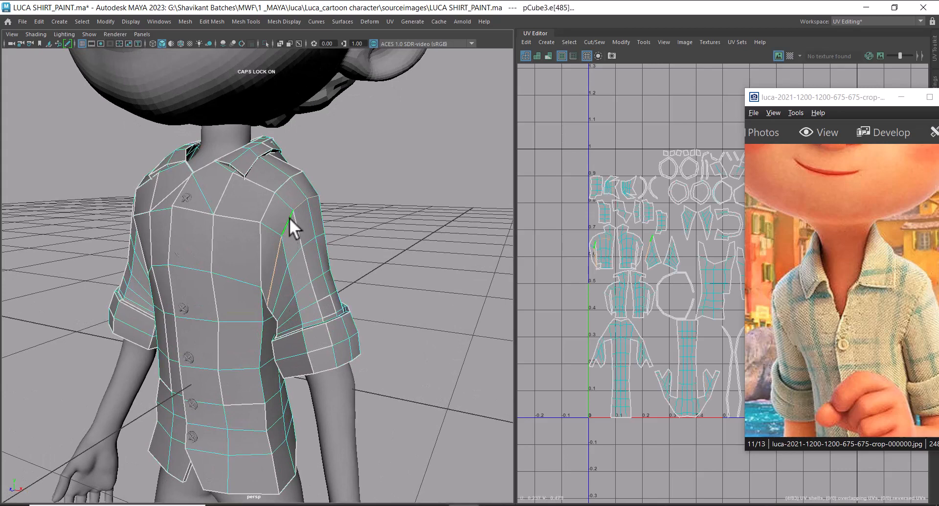
drag(923, 346, 885, 288)
alt+drag(465, 274, 281, 259)
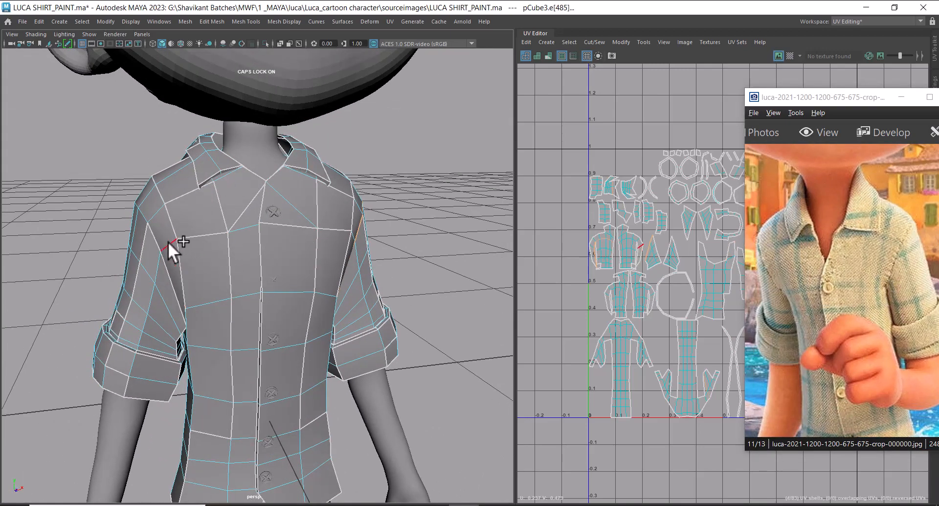
shift+double_click(151, 234)
alt+drag(468, 330, 265, 271)
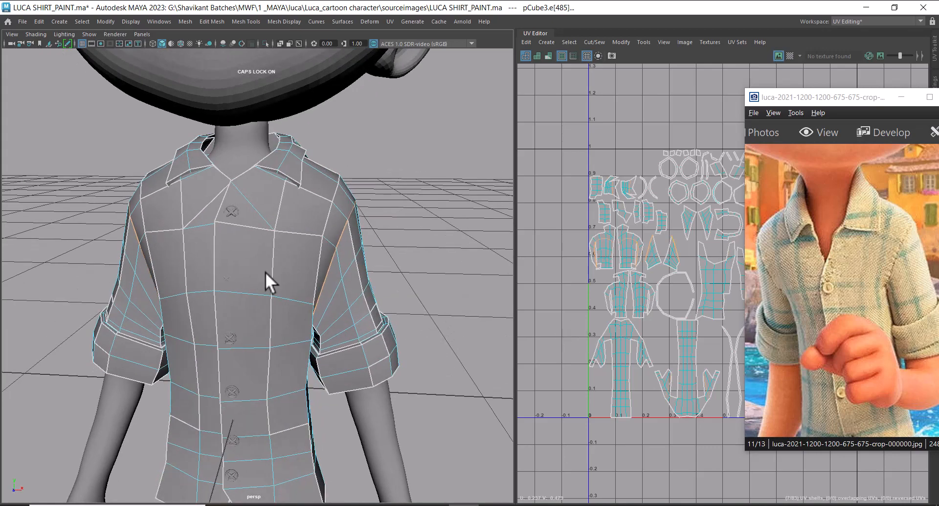
mouse_move(339, 266)
alt+mouse_down()
mouse_move(350, 202)
mouse_move(360, 237)
mouse_move(351, 263)
alt+mouse_up()
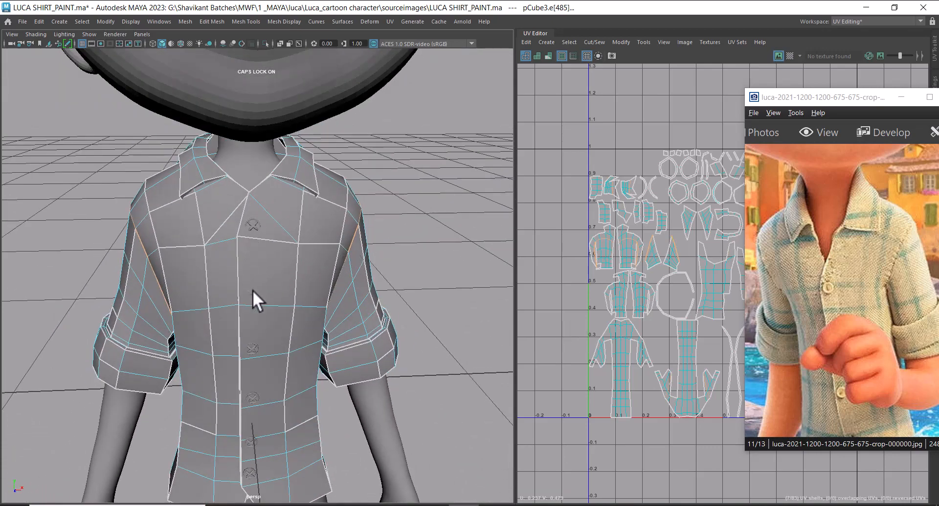
alt+drag(290, 298, 248, 286)
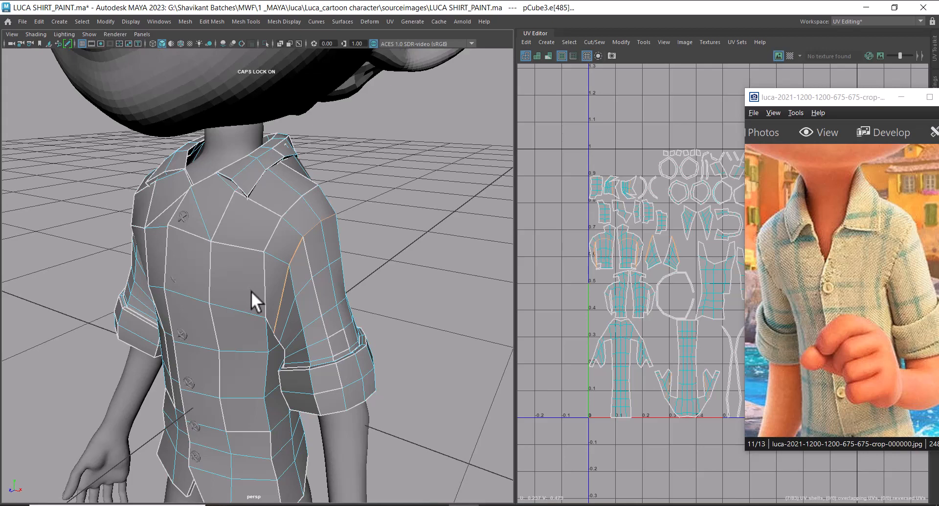
drag(861, 101, 837, 134)
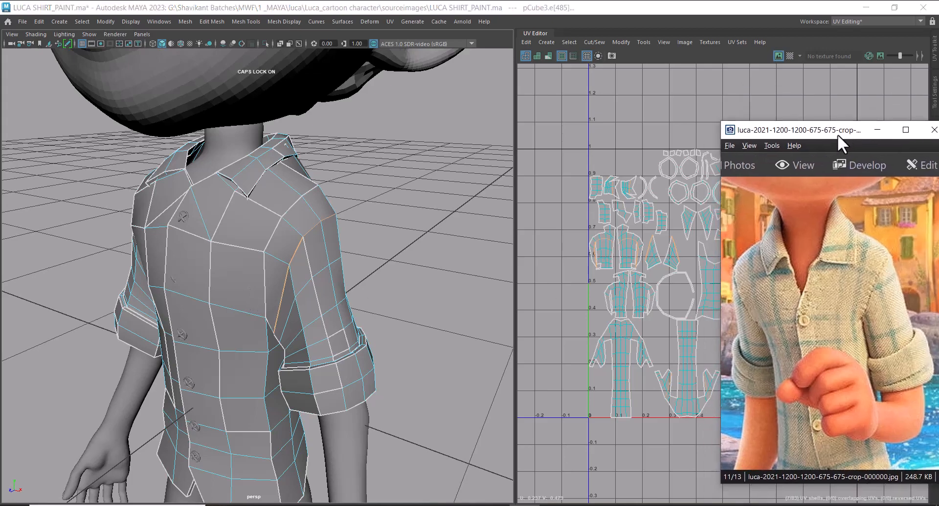
alt+drag(283, 289, 310, 221)
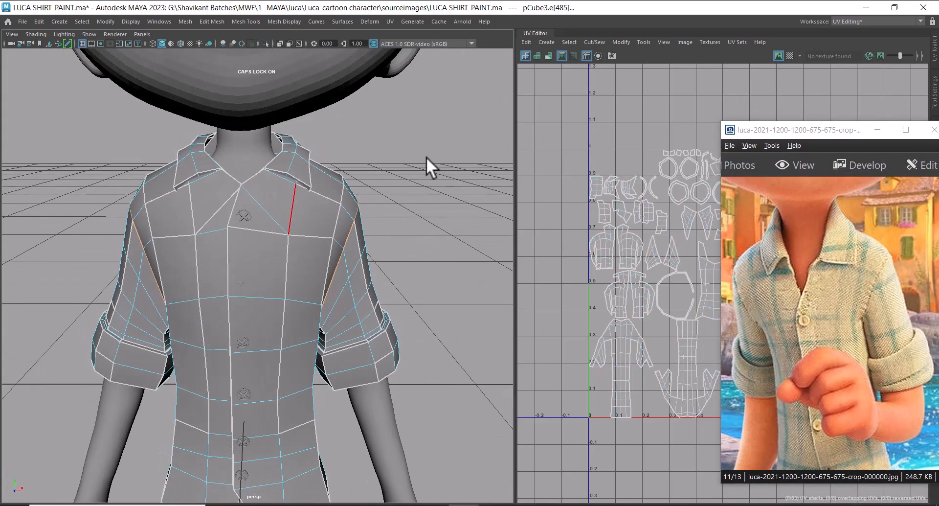
- Hide everything except the shirt mesh, turn off the viewport grid, and pan the reference picture to the shirt's lower half
click(427, 159)
click(321, 218)
key(alt+h)
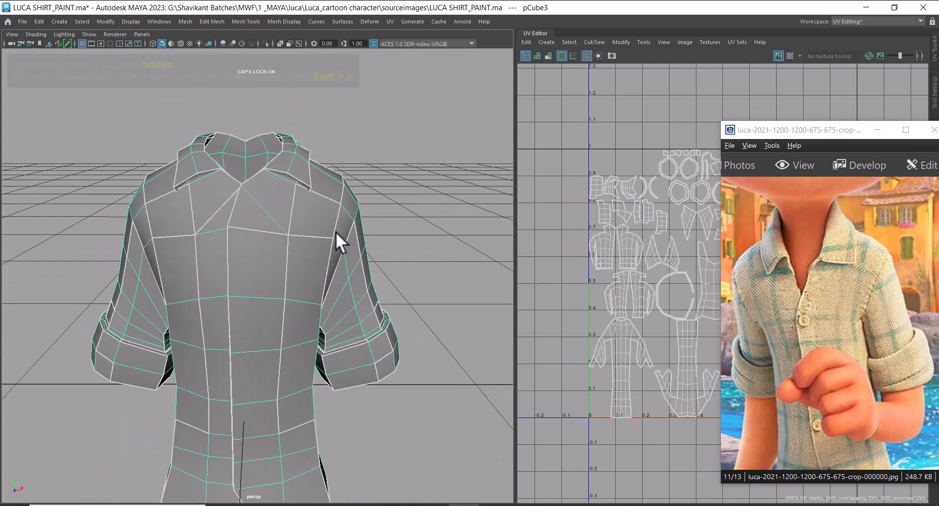
alt+drag(297, 275, 351, 269)
alt+middle_drag(351, 270, 319, 221)
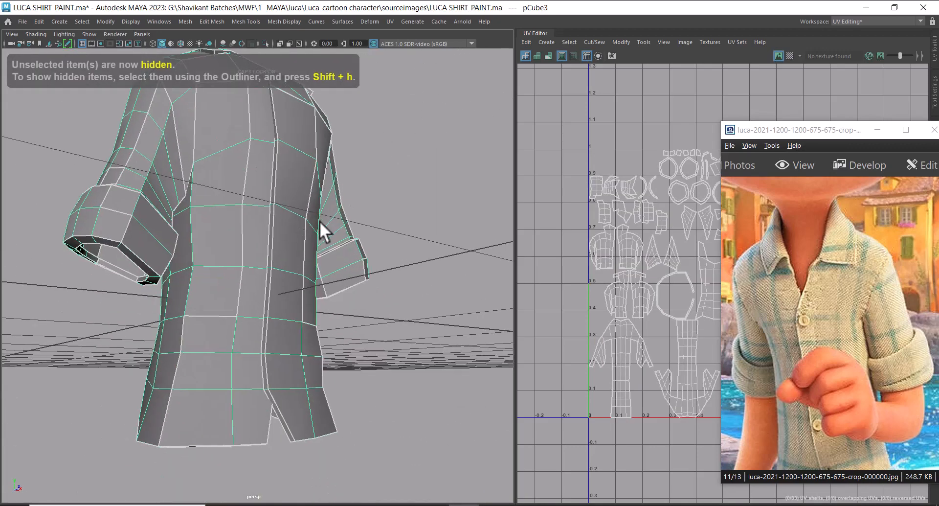
scroll(318, 221, down, 5)
click(82, 44)
alt+drag(296, 275, 299, 284)
scroll(380, 409, up, 5)
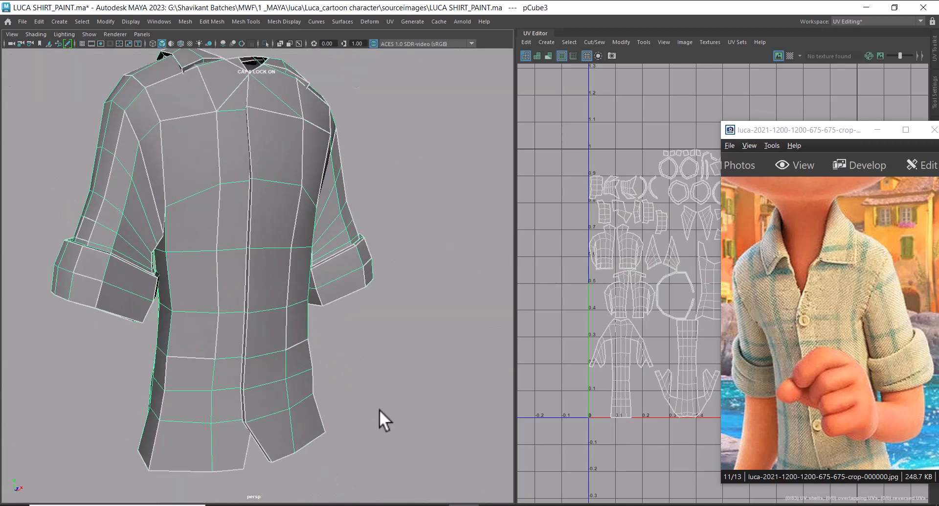
alt+drag(295, 404, 318, 340)
drag(798, 398, 838, 291)
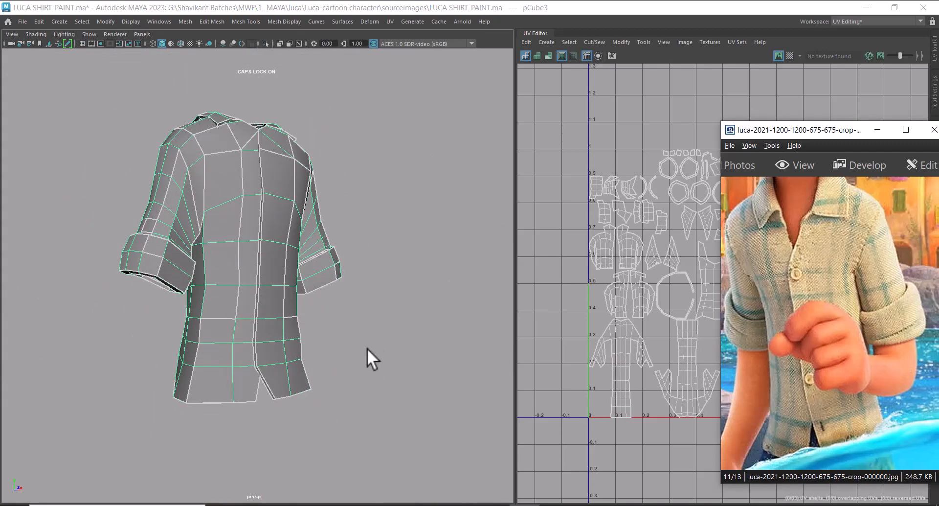
- Select the inner edge loops along the shirt's hem and front opening, viewed from underneath
alt+drag(367, 348, 265, 305)
scroll(346, 290, up, 4)
right_click(342, 191)
click(337, 168)
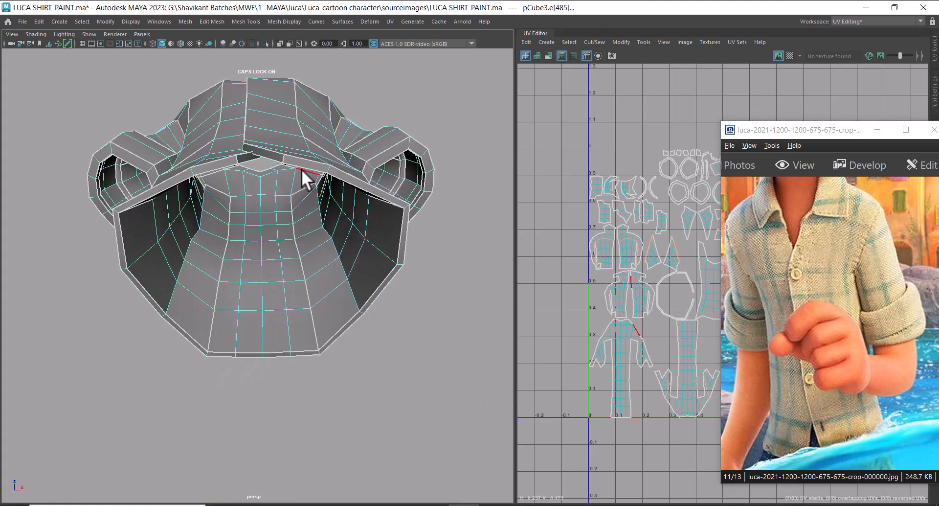
double_click(299, 162)
alt+drag(319, 171, 273, 245)
scroll(137, 239, up, 5)
shift+double_click(80, 168)
shift+double_click(146, 167)
alt+middle_drag(272, 245, 271, 305)
scroll(278, 294, down, 5)
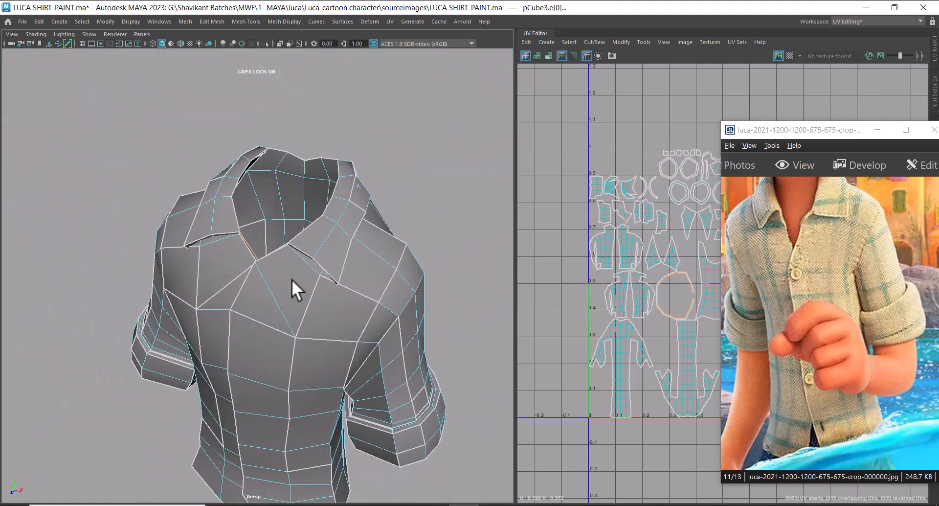
- Add the inner edge loops at the openings of both sleeve cuffs to the edge selection
alt+drag(291, 279, 239, 266)
scroll(239, 273, up, 3)
alt+drag(239, 297, 312, 227)
scroll(376, 335, down, 3)
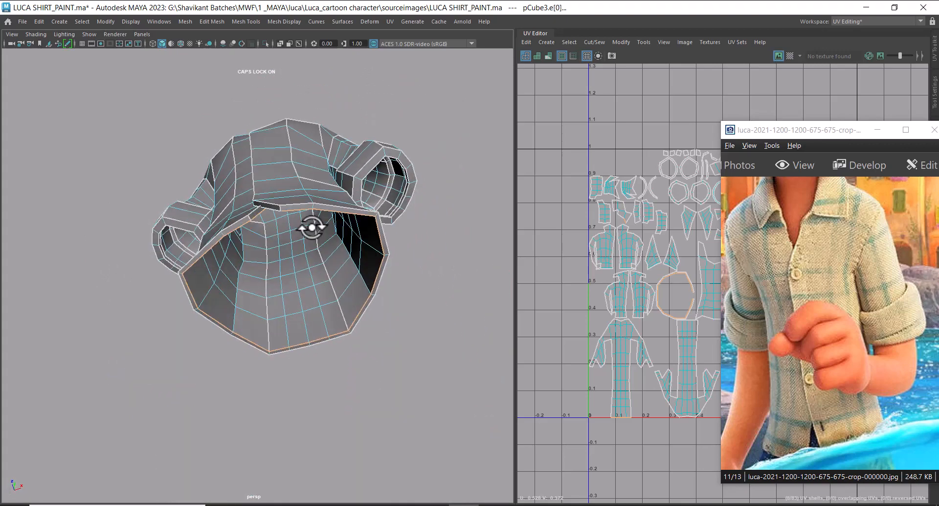
alt+drag(363, 292, 321, 247)
scroll(320, 287, up, 4)
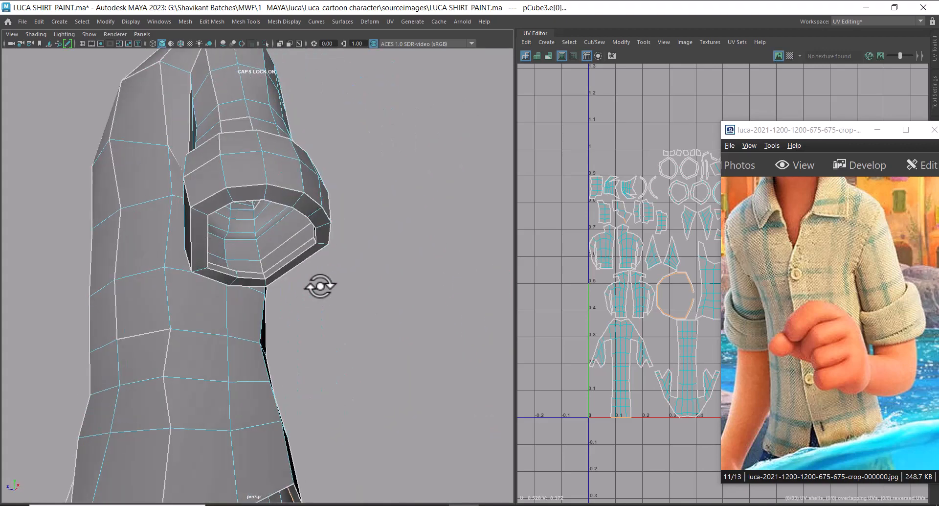
shift+double_click(192, 285)
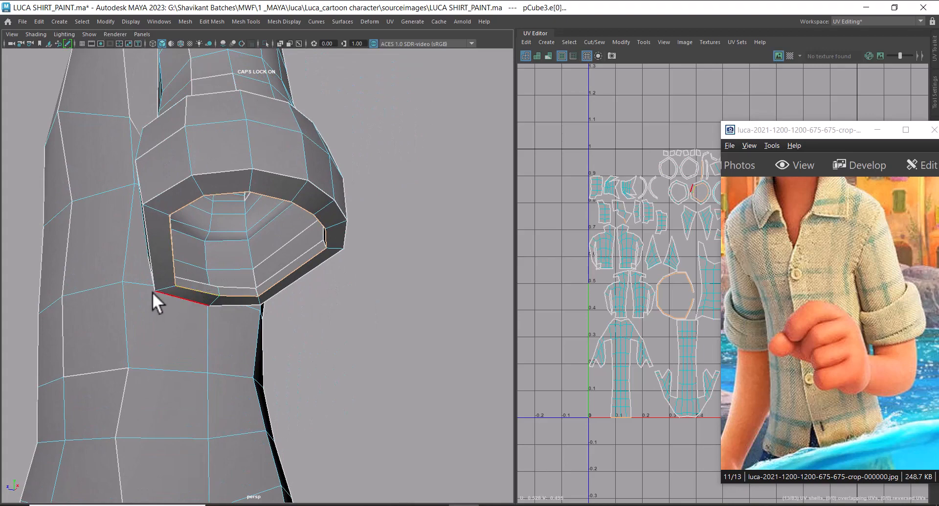
alt+drag(152, 292, 231, 286)
shift+double_click(236, 245)
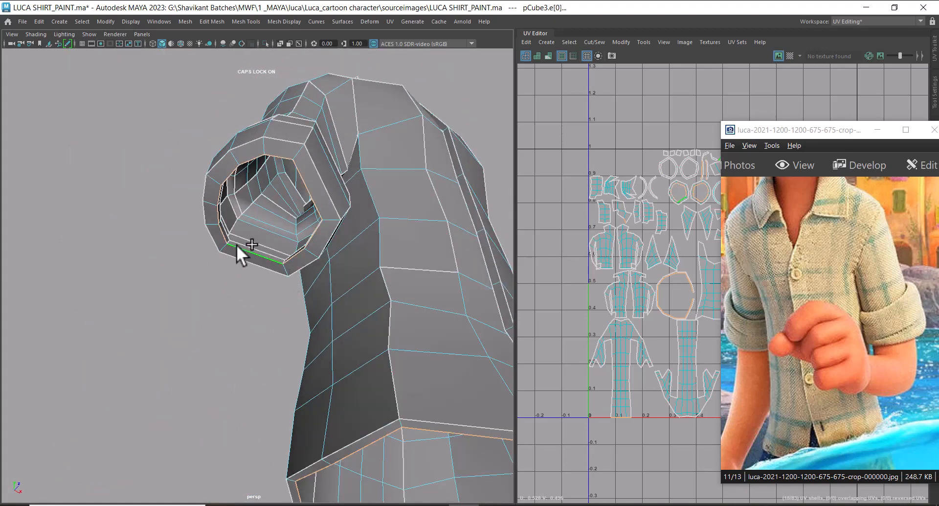
alt+drag(236, 245, 255, 237)
scroll(289, 216, down, 4)
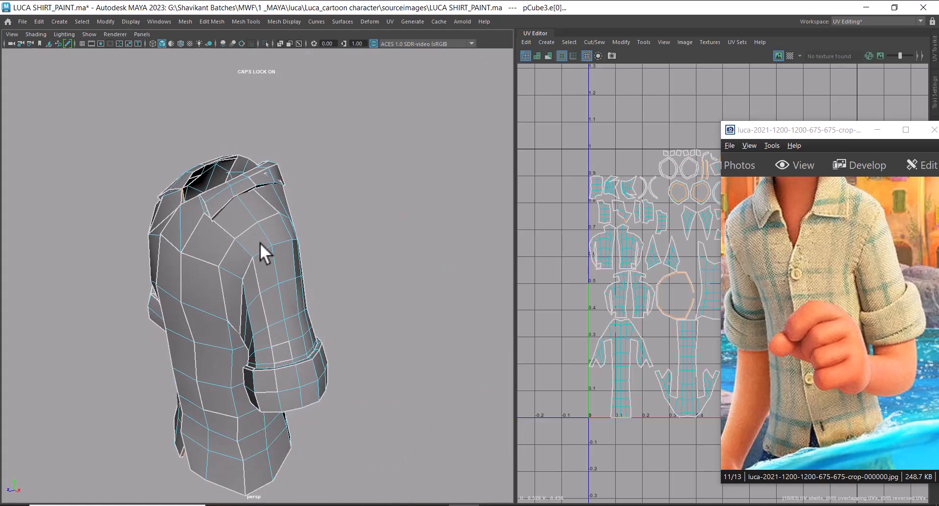
- Add the inner edges running along the collar and neckline to the seam selection
alt+drag(290, 252, 336, 254)
scroll(336, 254, up, 3)
alt+middle_drag(336, 254, 324, 289)
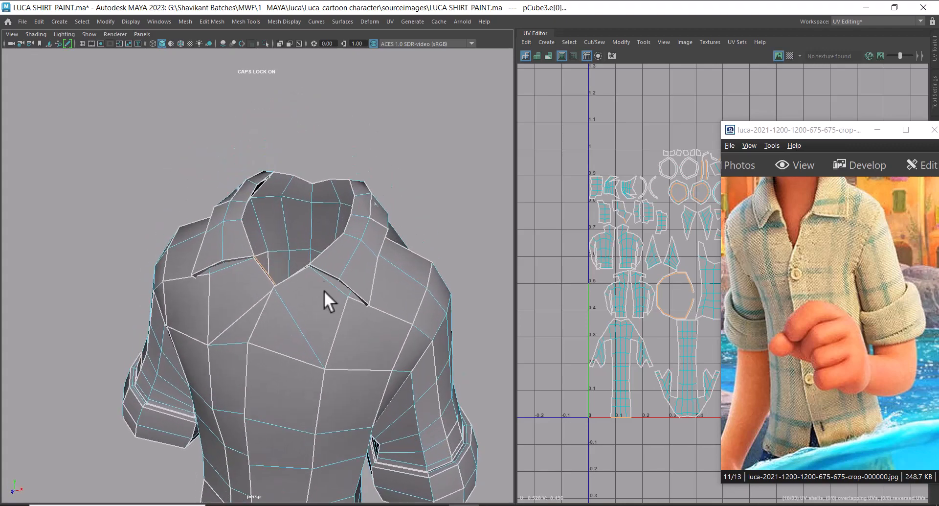
alt+drag(324, 290, 163, 360)
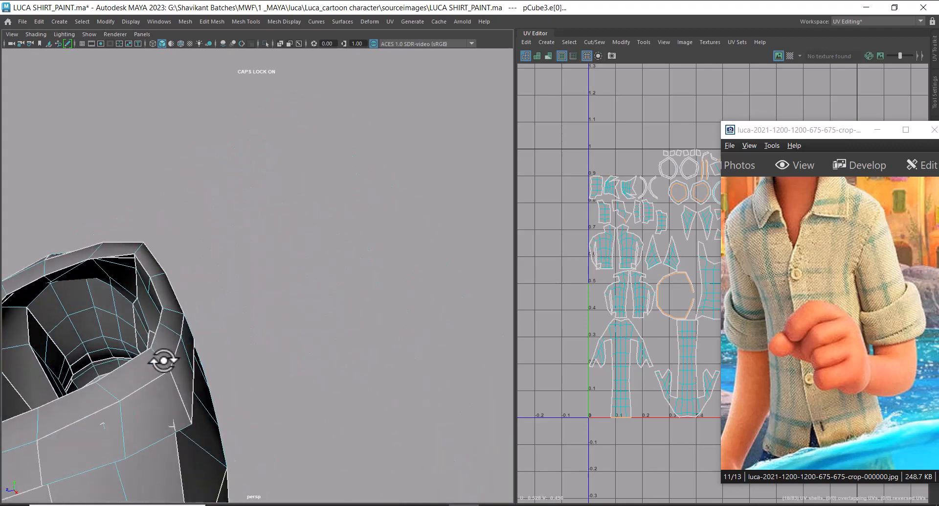
alt+middle_drag(164, 361, 318, 360)
alt+drag(318, 360, 274, 362)
alt+right_drag(274, 362, 298, 373)
alt+drag(298, 373, 367, 327)
shift+click(118, 309)
shift+double_click(238, 307)
scroll(239, 306, down, 8)
alt+middle_drag(366, 327, 374, 386)
scroll(374, 386, up, 4)
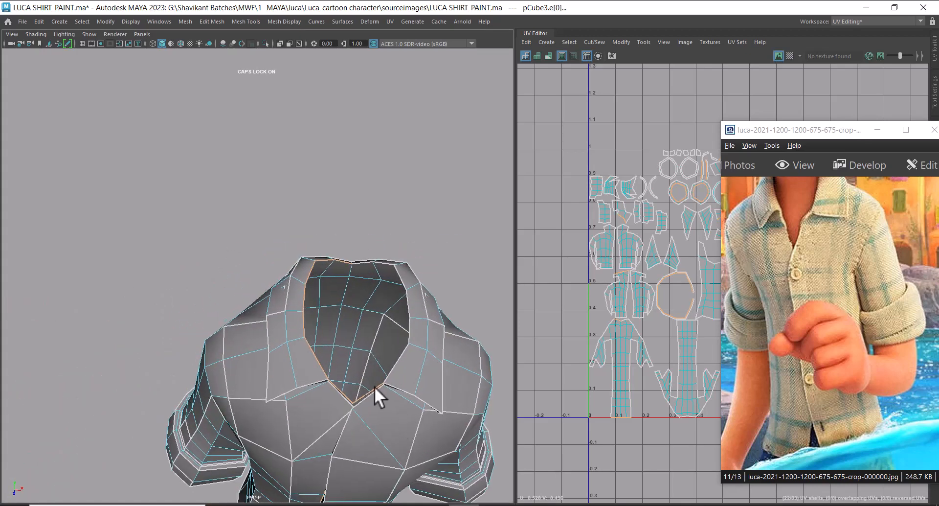
- Add the remaining edge loop at the neck opening, then cut the shirt's UVs along all selected seam edges
mouse_move(375, 386)
alt+mouse_down()
mouse_move(331, 266)
mouse_move(367, 392)
alt+mouse_up()
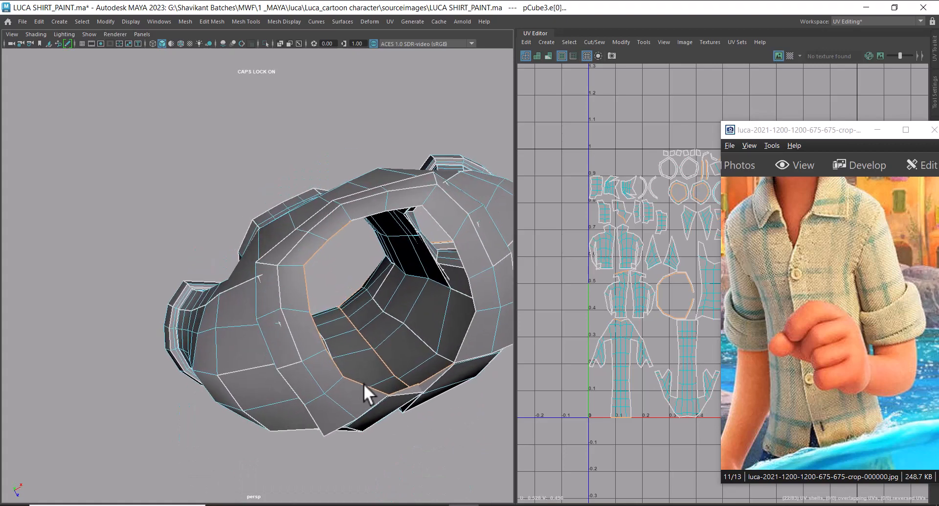
shift+double_click(371, 208)
alt+drag(430, 351, 372, 293)
scroll(372, 293, down, 4)
alt+middle_drag(366, 338, 326, 233)
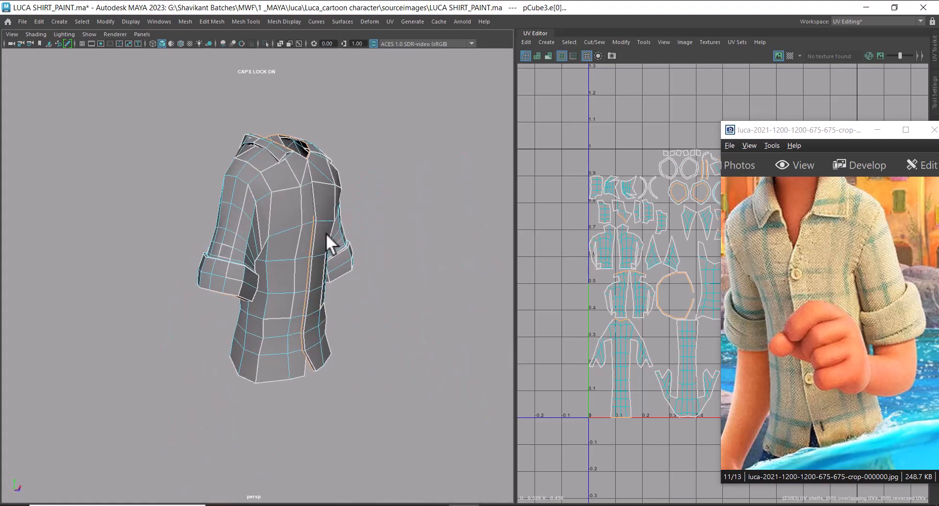
alt+right_drag(326, 232, 433, 300)
alt+drag(434, 300, 316, 278)
alt+drag(296, 237, 333, 289)
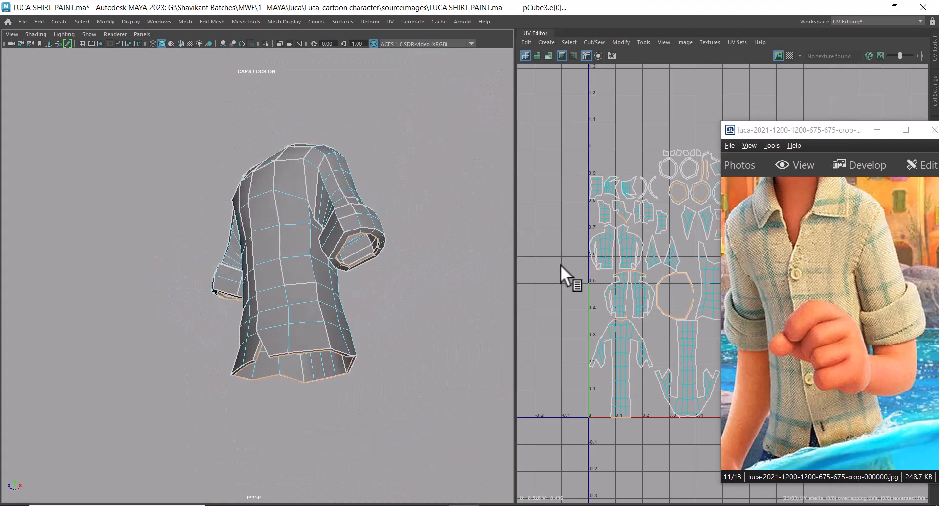
shift+right_drag(612, 145, 571, 161)
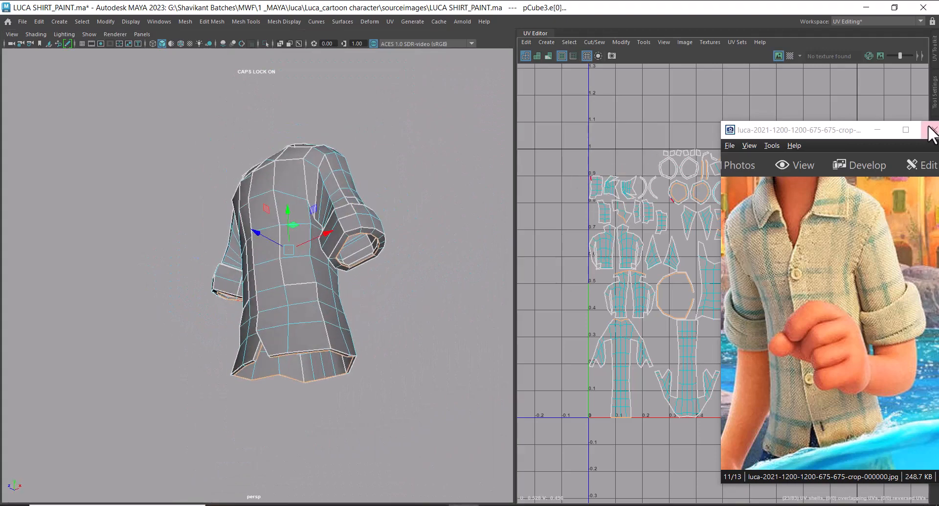
- Move the reference picture away from the UV Editor so the shirt's complete UV layout can be worked on
drag(847, 131, 21, 257)
scroll(693, 222, down, 3)
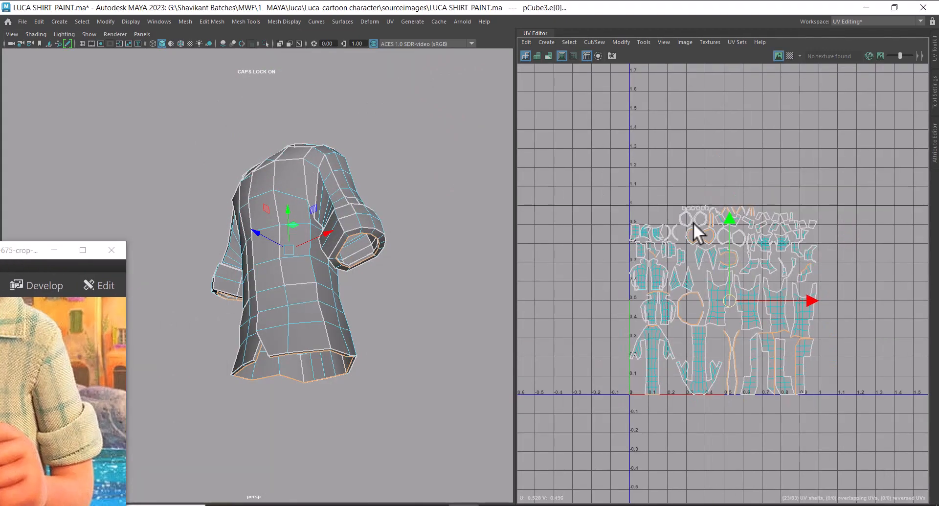
scroll(744, 230, up, 1)
alt+middle_drag(744, 230, 768, 264)
alt+right_drag(625, 361, 755, 330)
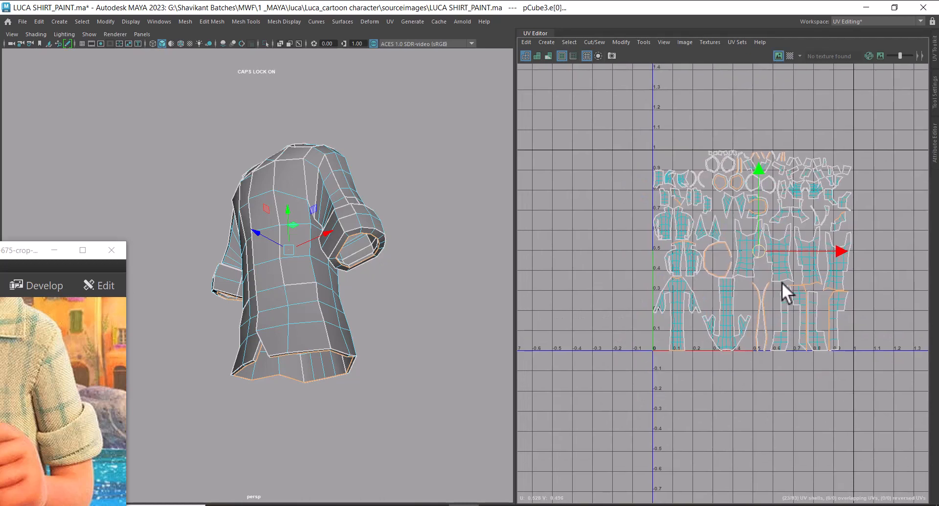
scroll(781, 282, down, 1)
- Invert the edge selection to everything except the seams and sew those edges so the pieces join into large shells
right_click(845, 154)
click(841, 112)
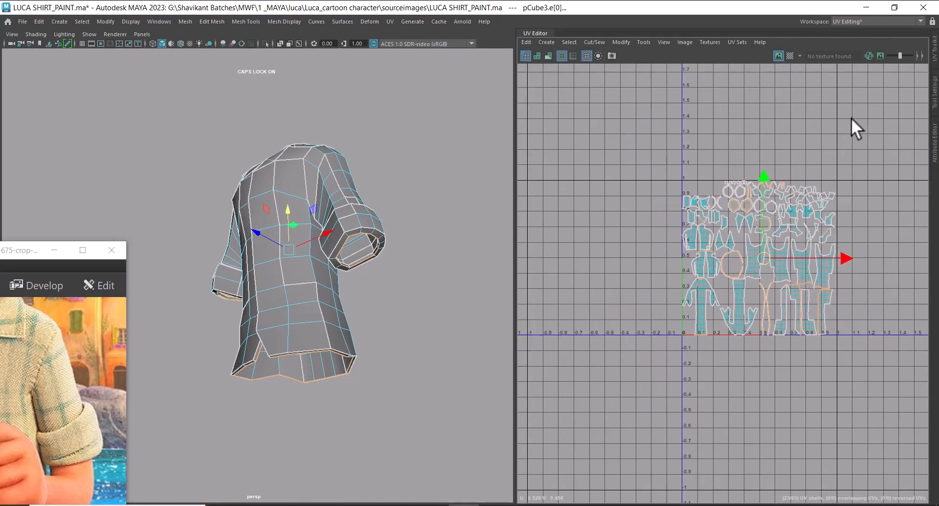
drag(599, 473, 599, 473)
shift+right_click(794, 189)
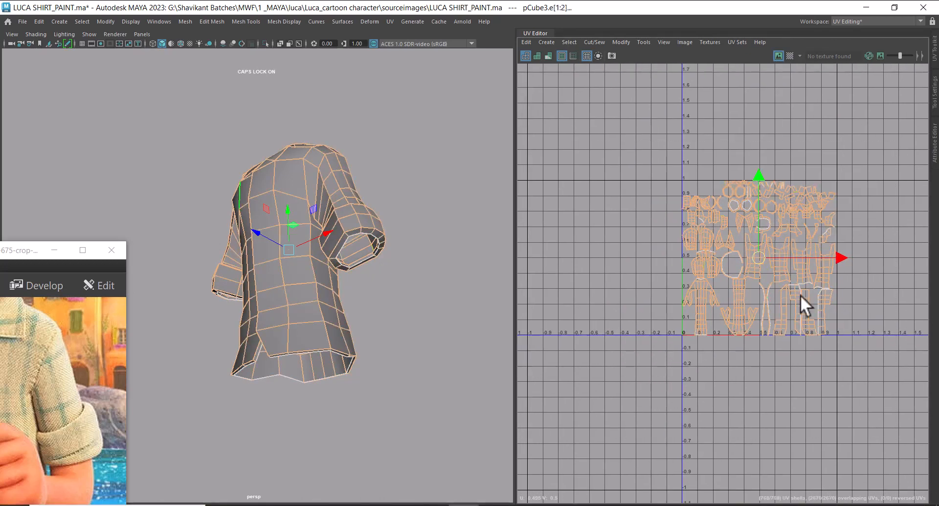
shift+right_click(813, 283)
click(806, 237)
scroll(788, 233, up, 3)
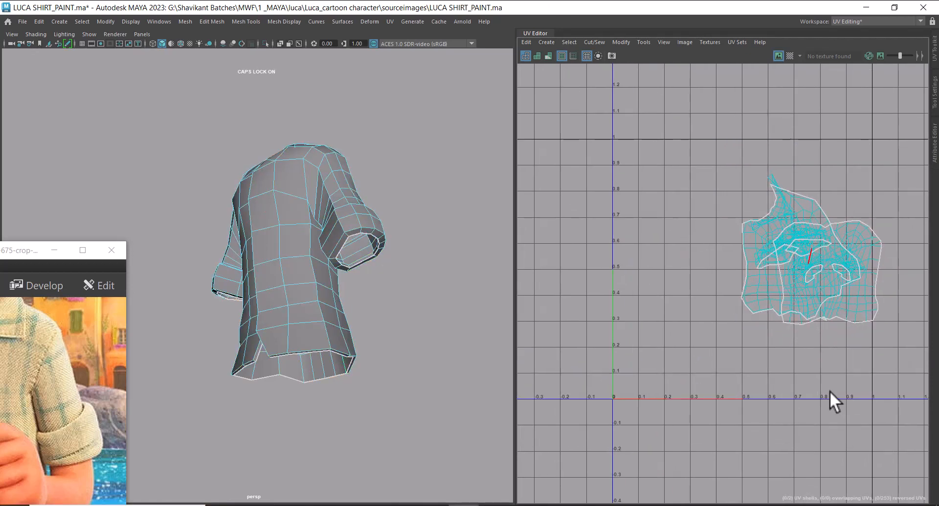
- Select the two overlapping shirt UV shells in turn and move them apart, side by side in the upper UV space
right_click(800, 233)
right_drag(871, 183, 872, 182)
click(789, 195)
ctrl+right_drag(767, 205, 808, 218)
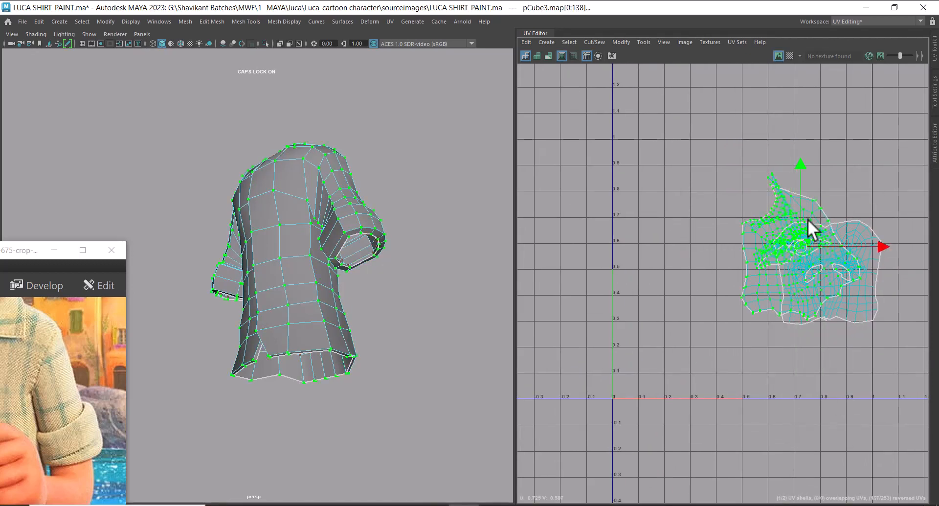
drag(806, 250, 655, 210)
click(802, 266)
ctrl+right_drag(800, 232, 847, 277)
drag(828, 272, 827, 218)
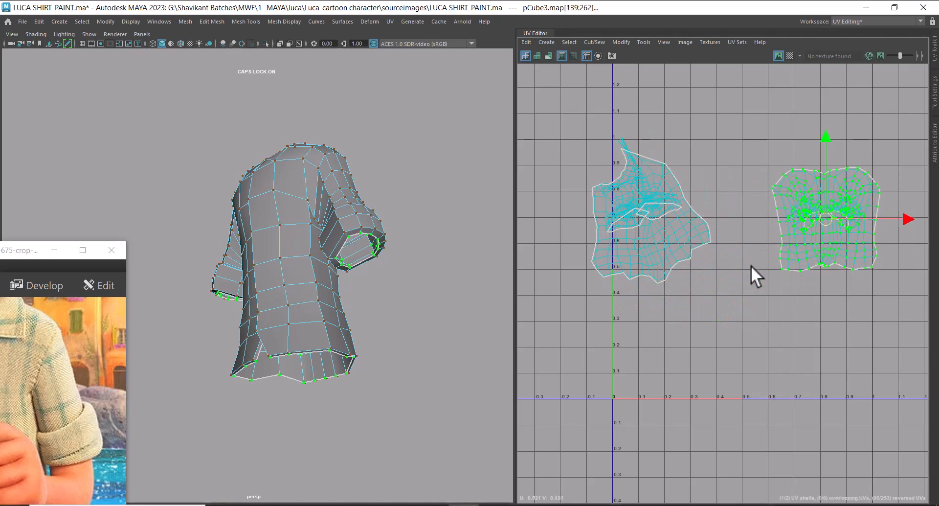
- Select the inner shirt UV shell and unfold it, accepting the fix for non-manifold geometry
alt+drag(243, 371, 321, 327)
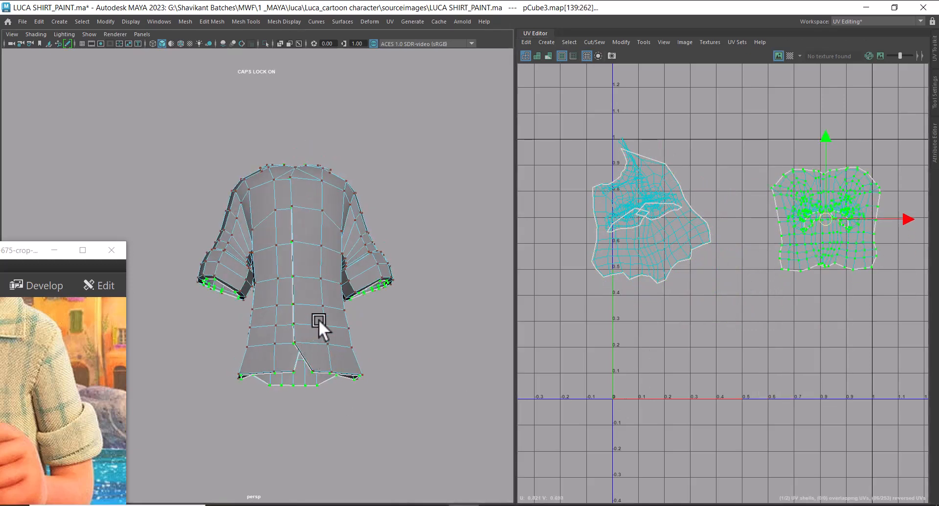
right_drag(832, 253, 875, 249)
click(877, 252)
ctrl+right_drag(801, 271, 843, 288)
shift+right_drag(879, 200, 750, 206)
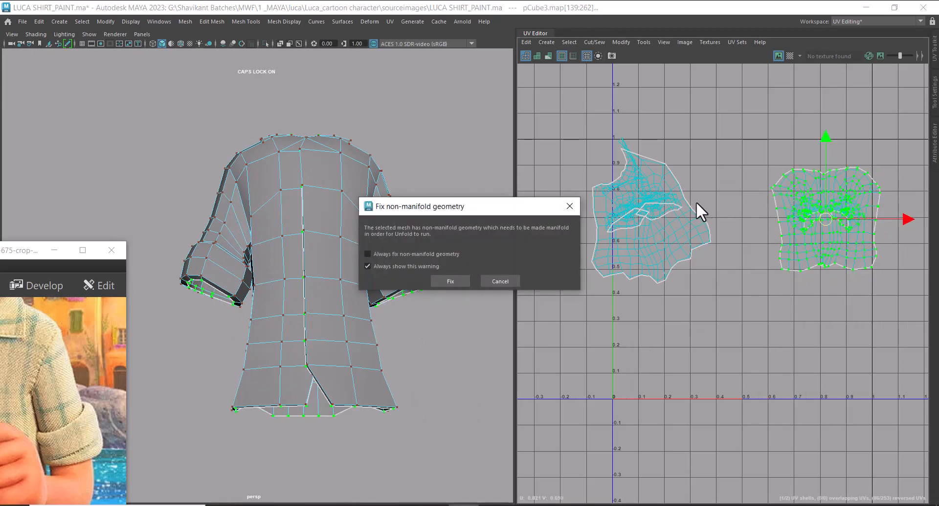
click(447, 283)
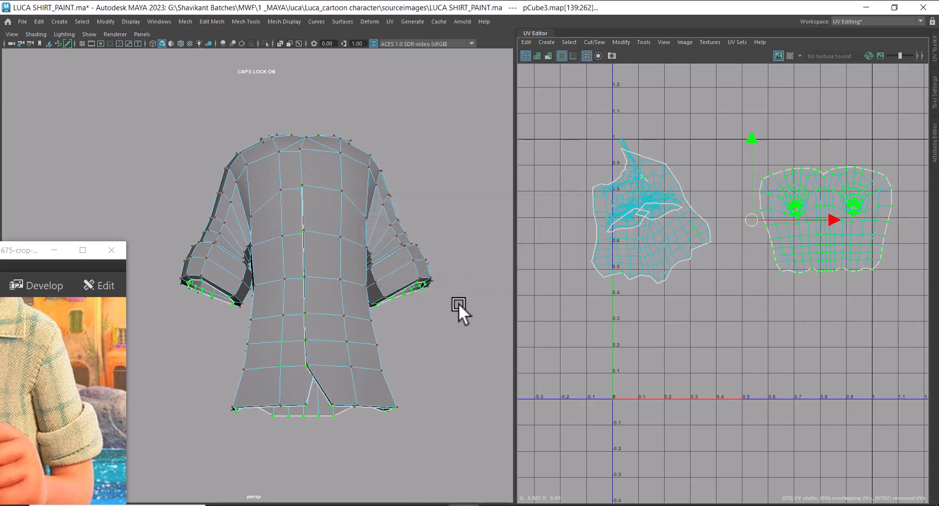
- Select the outer shirt UV shell and unfold it
click(639, 239)
ctrl+right_drag(623, 254, 666, 274)
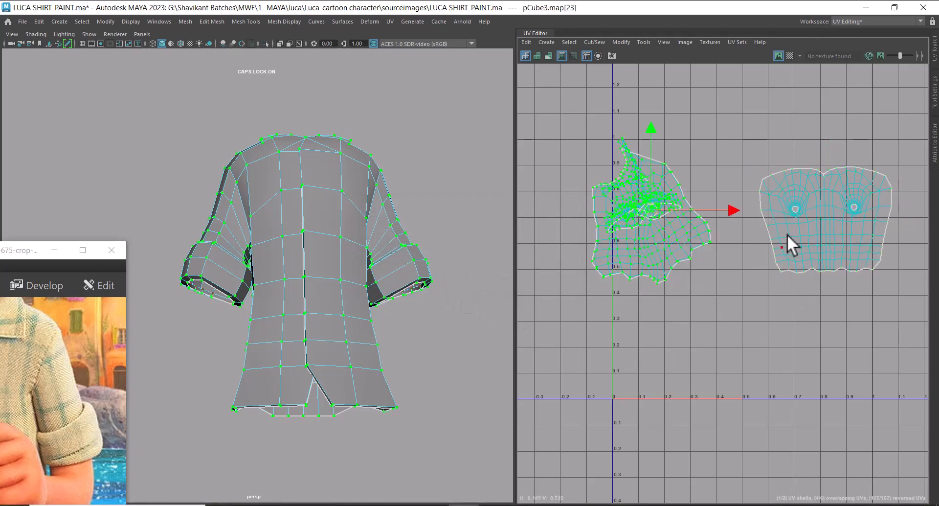
shift+right_drag(786, 188, 668, 188)
shift+right_drag(731, 158, 666, 160)
click(769, 450)
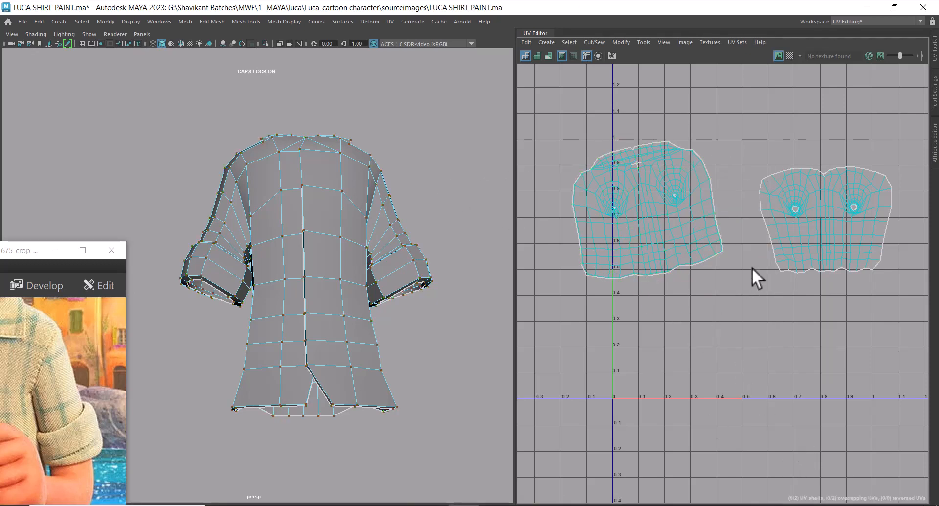
- Select the armhole edge loops on both sides of the outer shirt and cut the UVs along them to separate the sleeves
click(667, 245)
alt+drag(372, 323, 246, 280)
scroll(409, 224, up, 3)
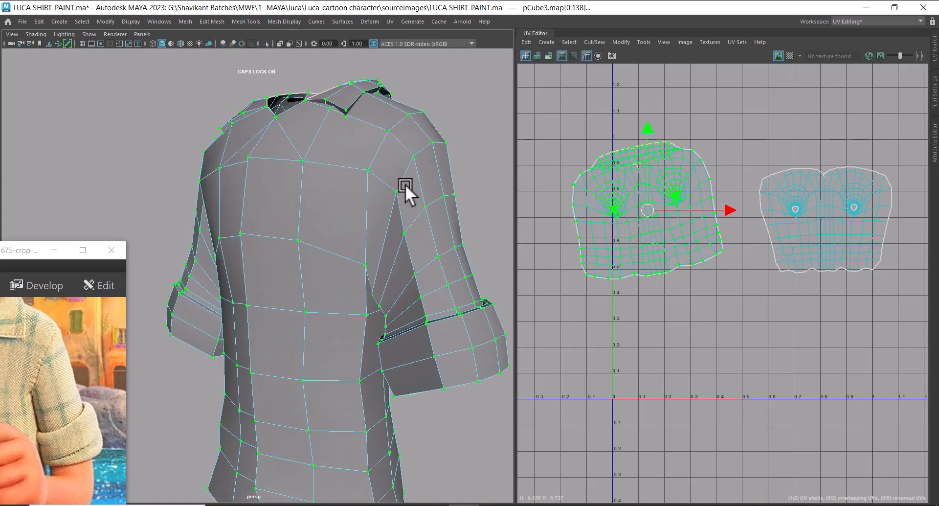
right_drag(405, 184, 409, 153)
click(409, 154)
alt+drag(408, 156, 286, 224)
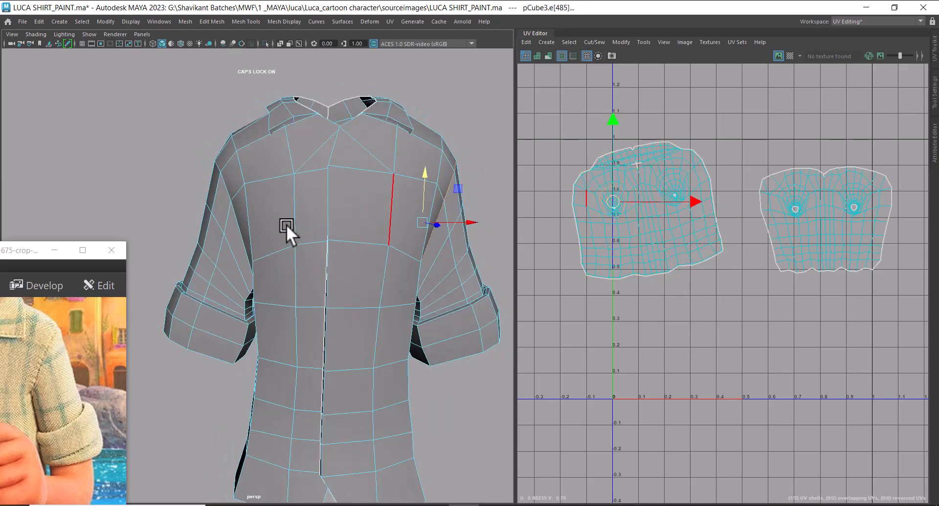
shift+double_click(222, 183)
shift+right_drag(665, 132, 625, 148)
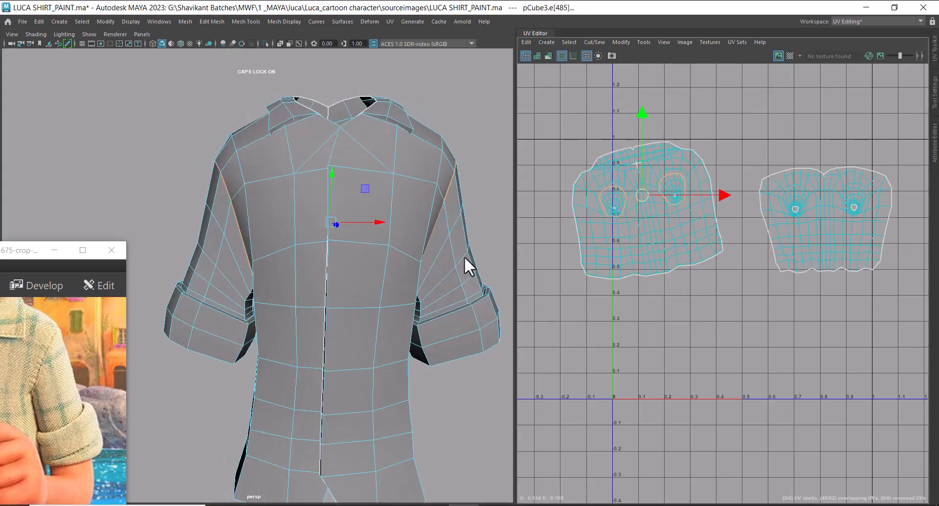
- Select the outer shirt's body UV shell and move it straight down, clear of the two sleeve shells
scroll(689, 243, up, 2)
right_drag(688, 244, 685, 258)
click(683, 259)
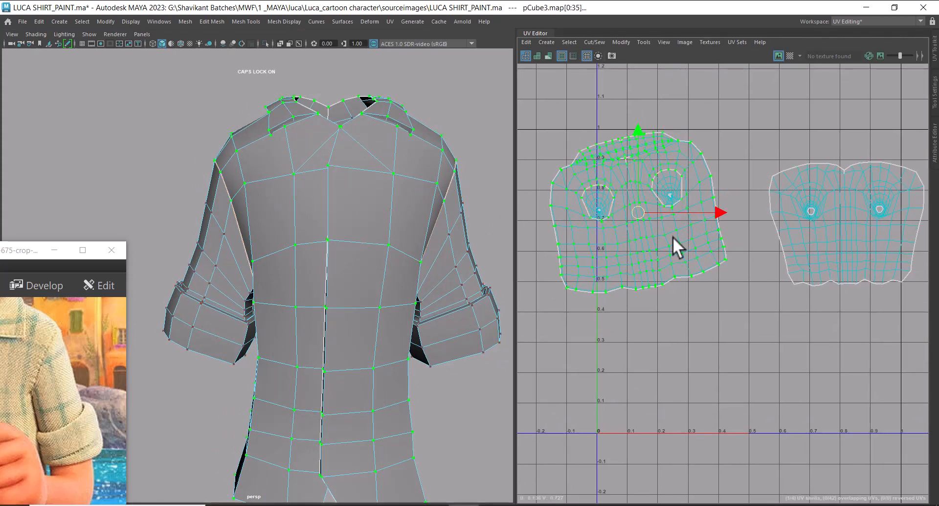
drag(644, 210, 644, 410)
- Switch the shirt to edge selection and turn on selection symmetry in object space along the X axis
alt+drag(388, 271, 437, 265)
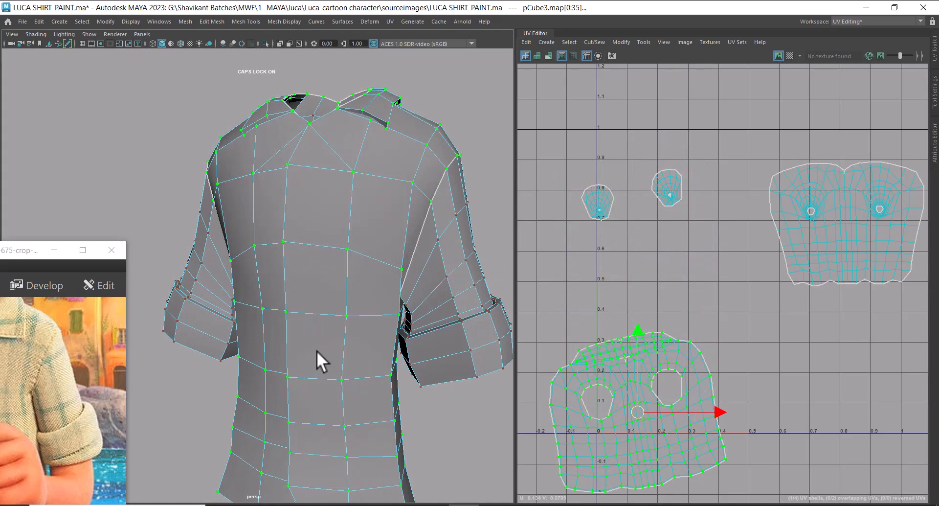
alt+drag(344, 263, 386, 254)
alt+drag(353, 227, 385, 218)
right_click(385, 219)
click(387, 197)
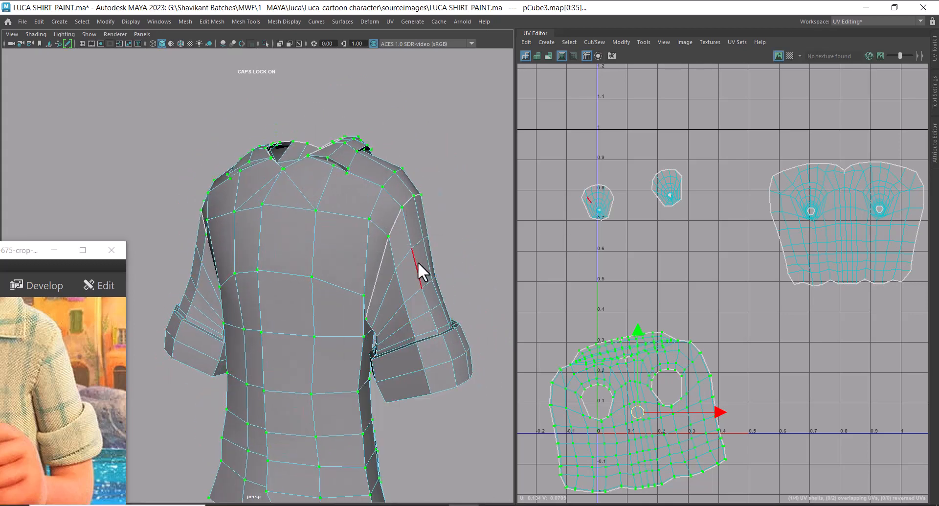
click(416, 265)
click(367, 198)
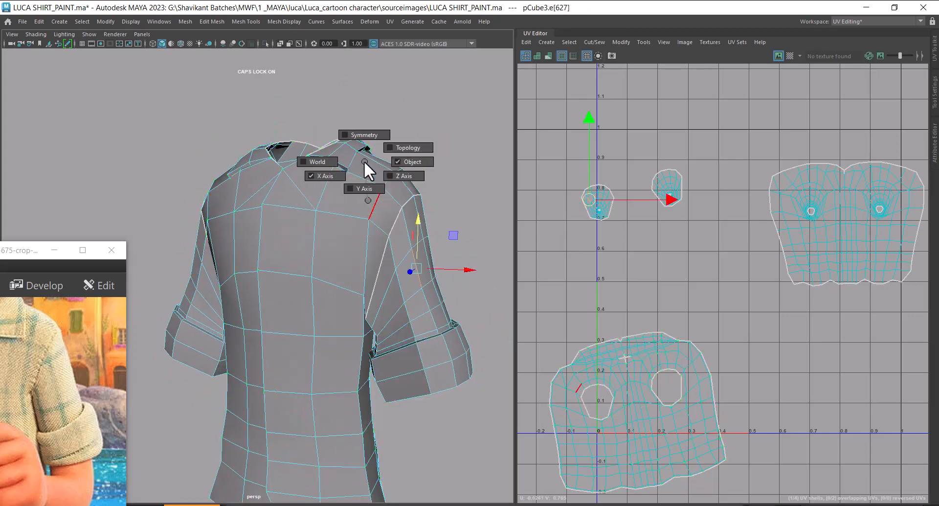
click(364, 142)
- Select the edge loop along the underside of the sleeve, mirrored on both sides of the shirt
alt+drag(375, 171, 424, 310)
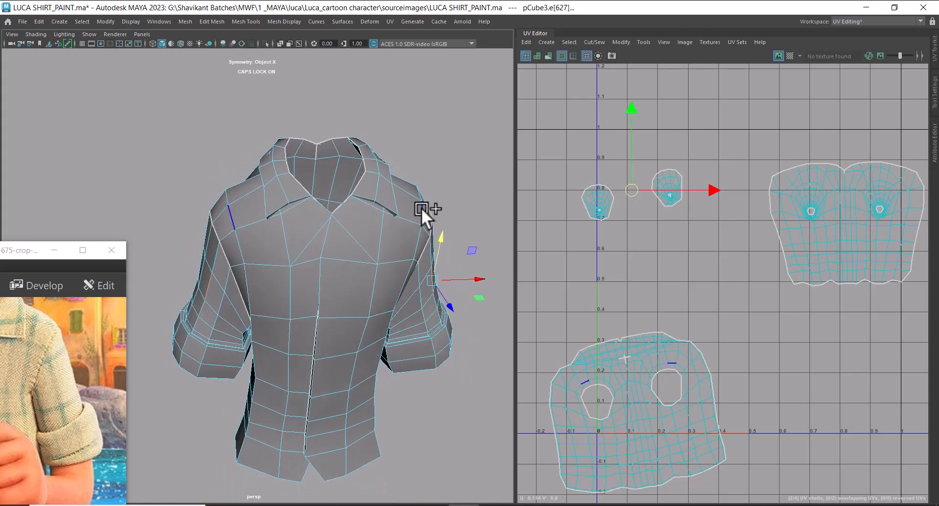
click(409, 196)
alt+drag(409, 197, 386, 374)
click(369, 298)
click(376, 365)
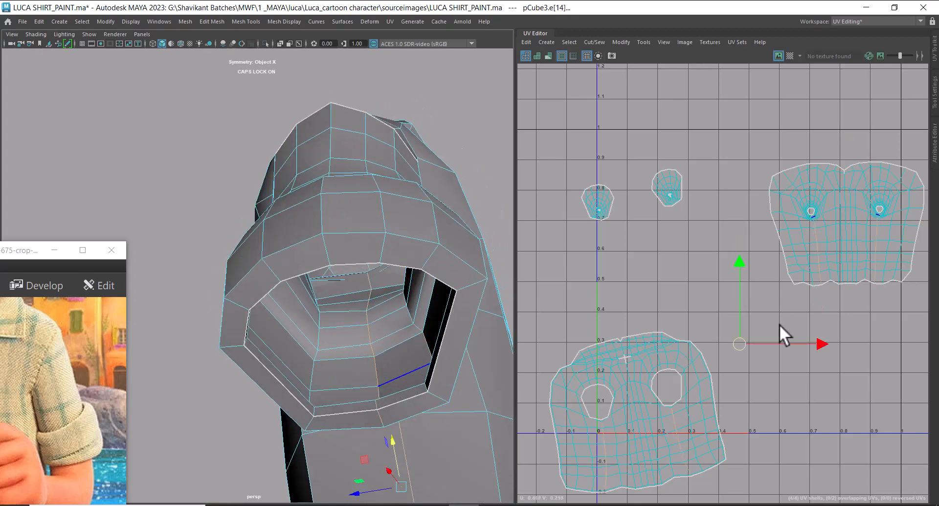
- Remove the edges lying on the outer body UV shell from the selection, keeping the underarm edges of the sleeves and inner shell
scroll(841, 250, down, 1)
alt+middle_drag(869, 191, 832, 125)
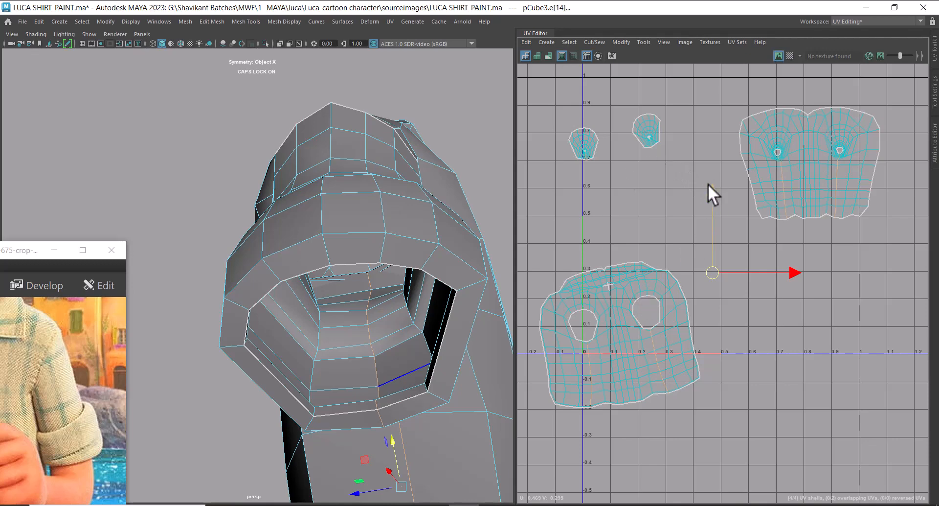
alt+middle_drag(670, 344, 697, 304)
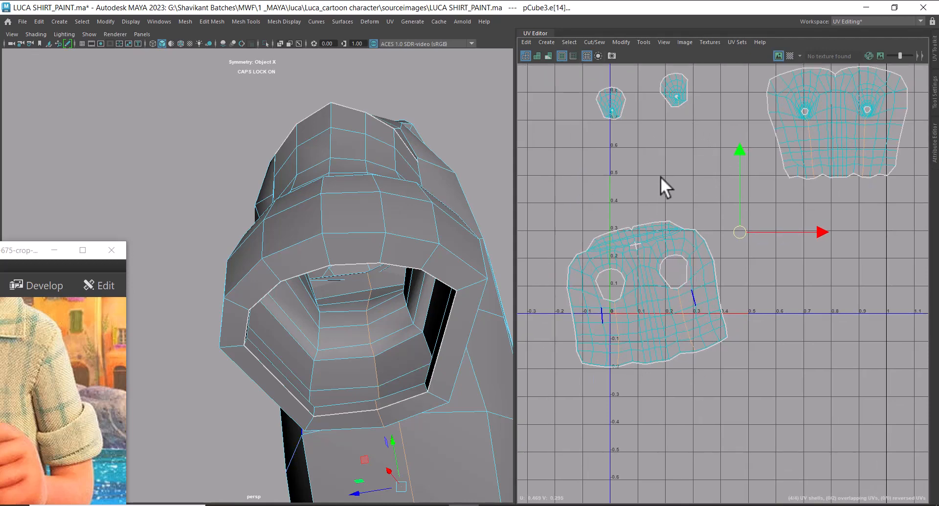
alt+middle_drag(649, 84, 651, 153)
scroll(650, 149, up, 2)
alt+drag(383, 309, 465, 315)
alt+right_drag(464, 315, 210, 315)
alt+middle_drag(210, 315, 430, 311)
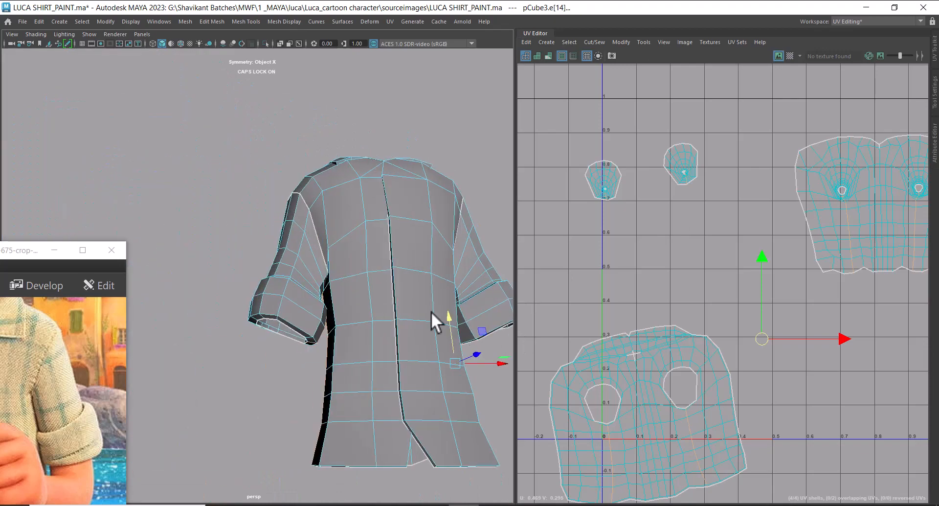
alt+drag(430, 311, 452, 288)
scroll(705, 255, up, 1)
alt+middle_drag(705, 254, 755, 98)
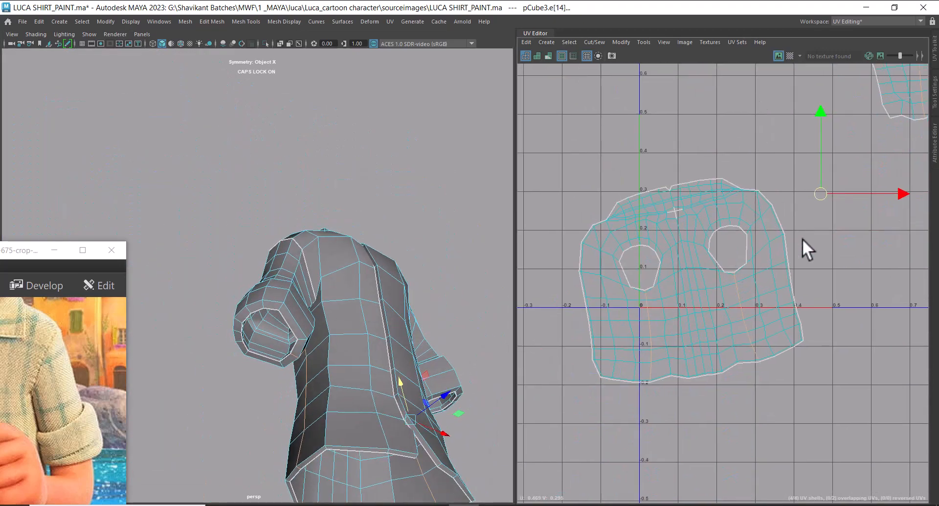
ctrl+drag(802, 238, 488, 449)
scroll(734, 250, down, 3)
alt+middle_drag(689, 199, 589, 251)
scroll(638, 288, up, 2)
alt+middle_drag(657, 225, 665, 275)
alt+middle_drag(782, 211, 849, 215)
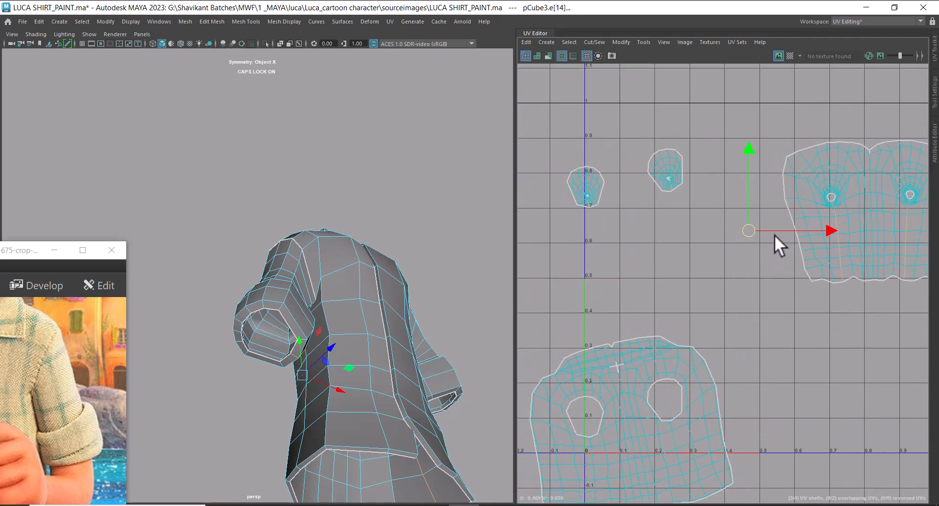
- Cut the UVs along the selected underarm edges, then select both sleeve shells and unfold them
right_drag(721, 184, 680, 201)
scroll(645, 257, up, 2)
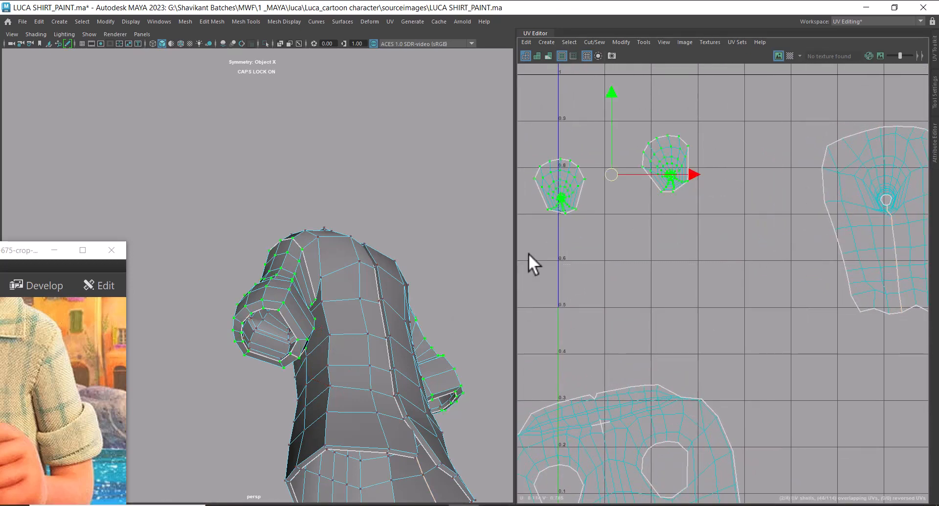
alt+middle_drag(529, 253, 597, 281)
shift+right_drag(704, 157, 533, 171)
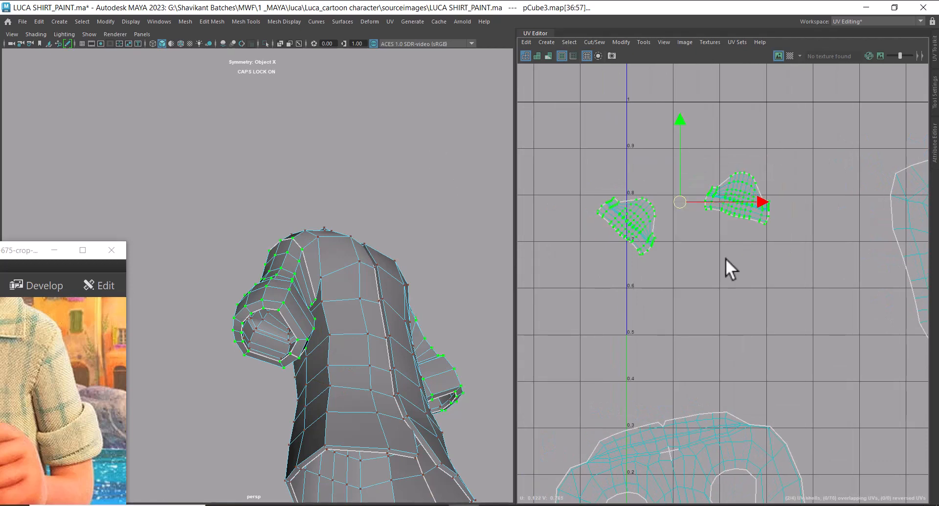
- Enlarge the UV Editor beside the 3D view and open the UV Toolkit
scroll(688, 271, up, 4)
alt+drag(334, 317, 474, 359)
scroll(707, 279, down, 3)
mouse_move(707, 280)
alt+middle_down()
mouse_move(725, 308)
mouse_move(725, 284)
alt+middle_up()
scroll(736, 295, up, 2)
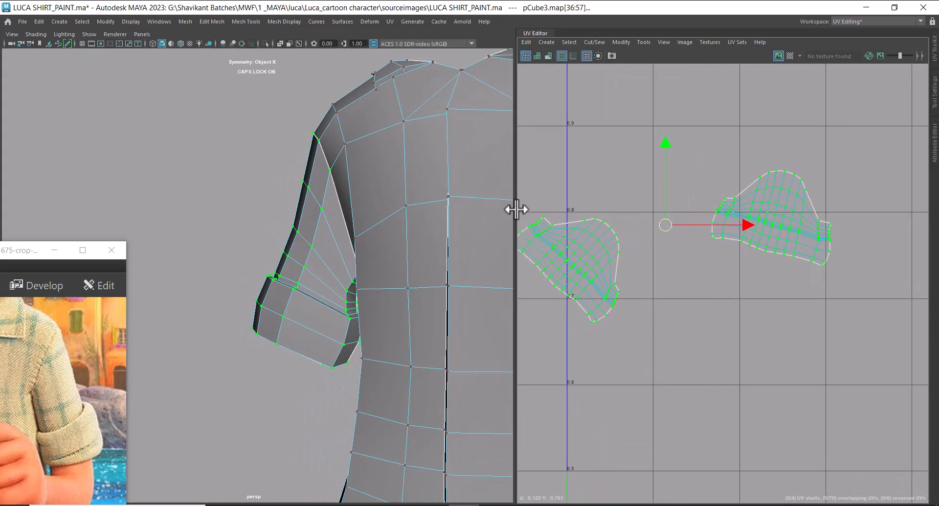
drag(515, 207, 410, 200)
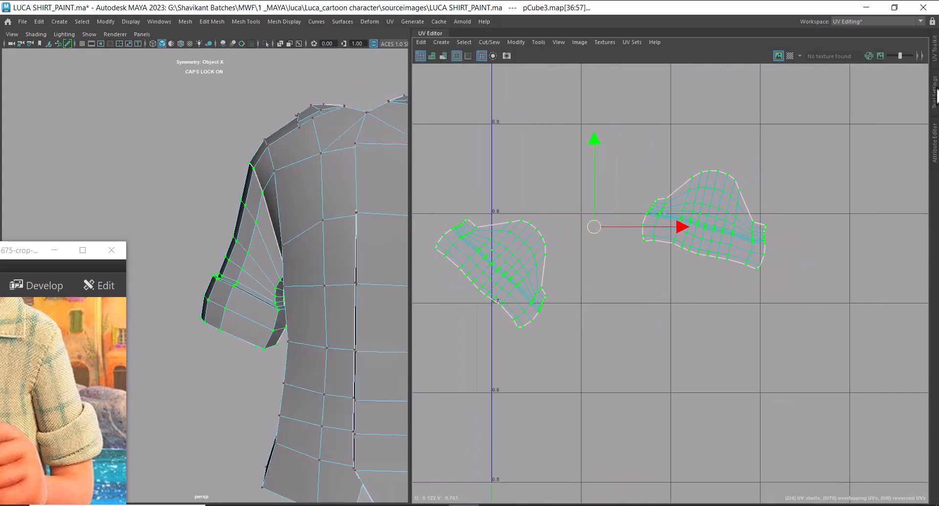
click(935, 93)
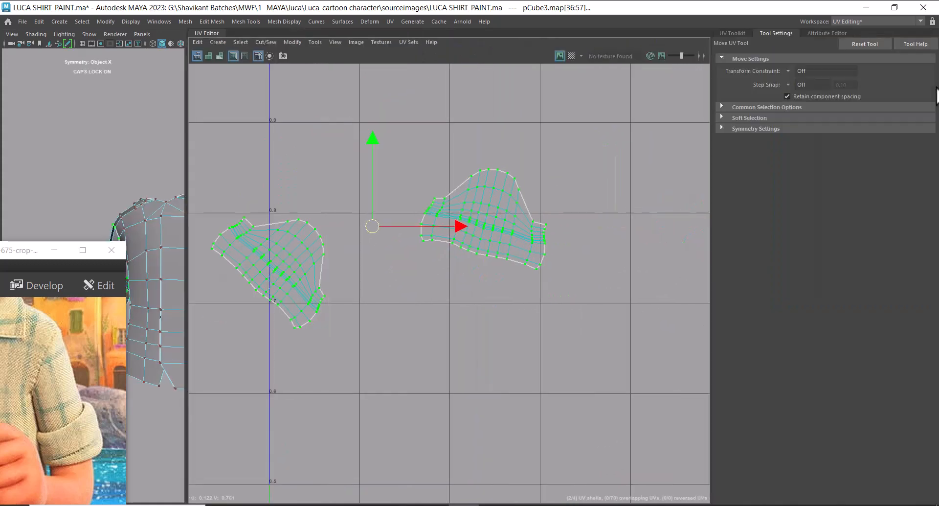
click(729, 33)
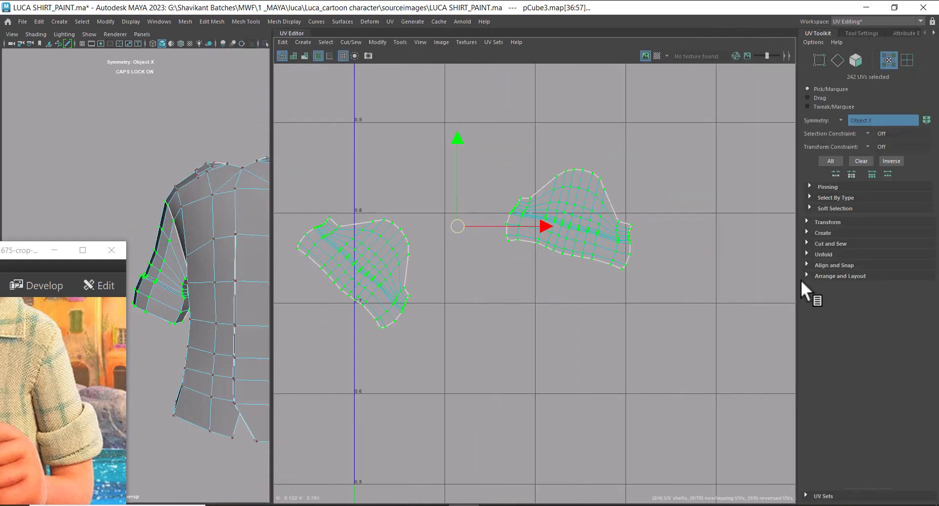
- Select the lengthwise edge loop through the middle of the first sleeve shell and straighten that shell with Straighten Shell
alt+middle_drag(473, 326, 580, 282)
scroll(579, 283, up, 4)
alt+middle_drag(495, 202, 621, 278)
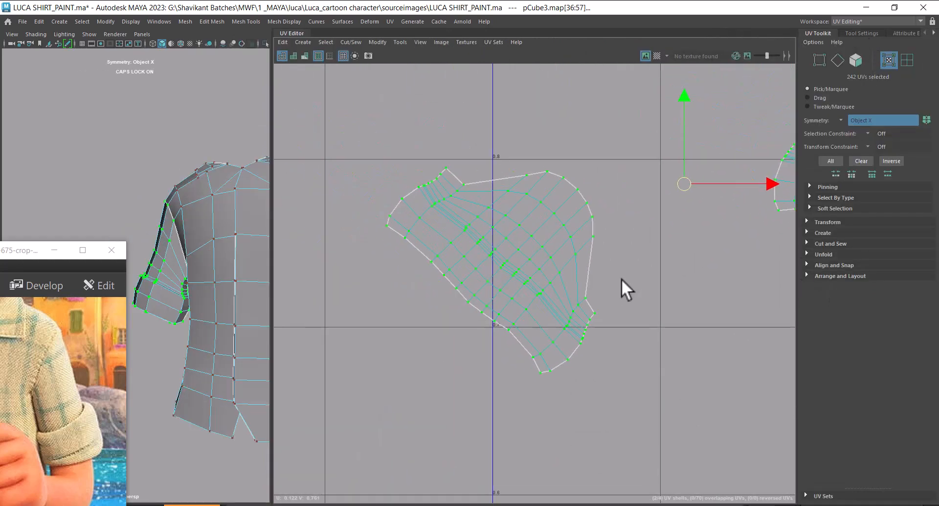
right_drag(567, 259, 565, 225)
double_click(544, 218)
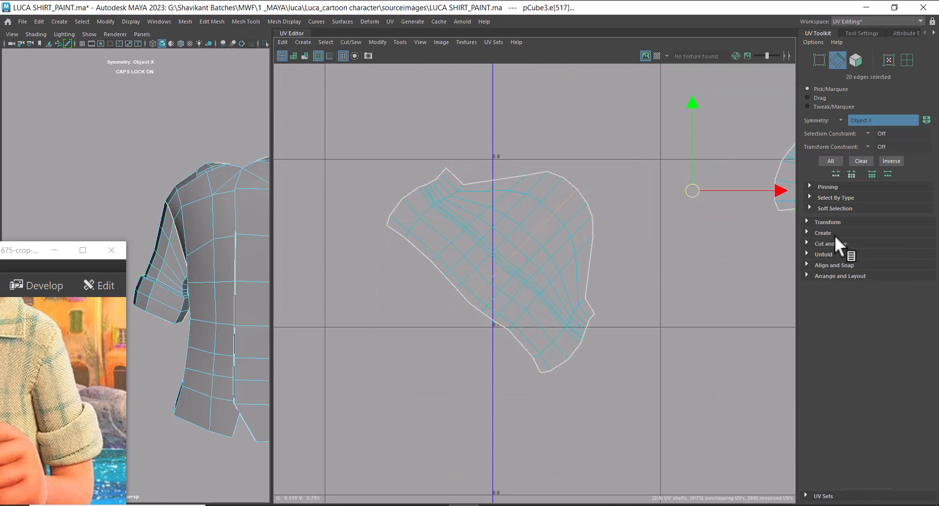
click(826, 265)
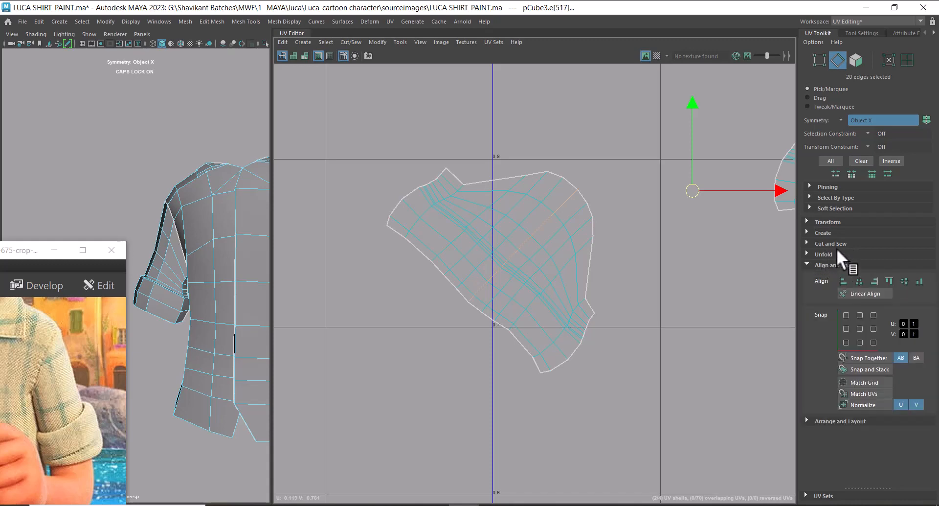
click(836, 251)
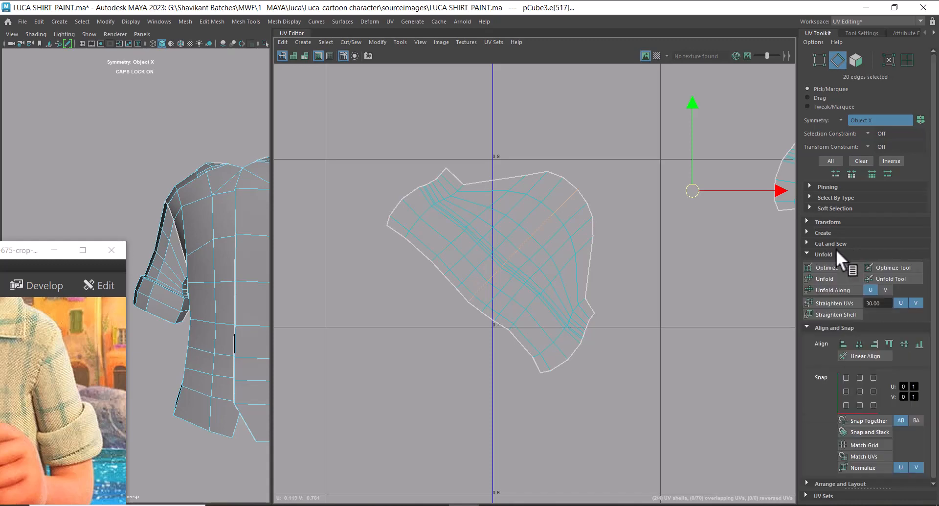
click(840, 312)
scroll(682, 315, down, 2)
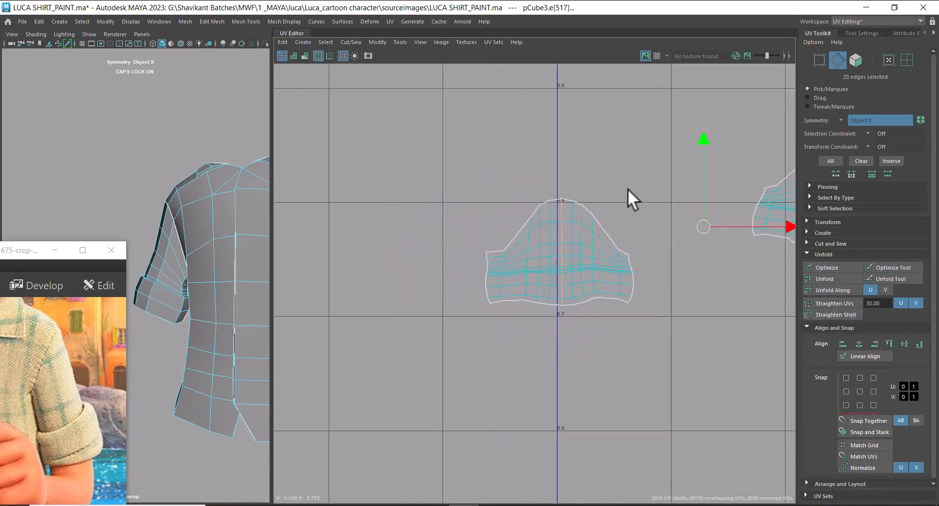
- Try to straighten the second, tilted sleeve shell with symmetry still active, then undo it
alt+middle_drag(627, 189, 529, 172)
click(770, 220)
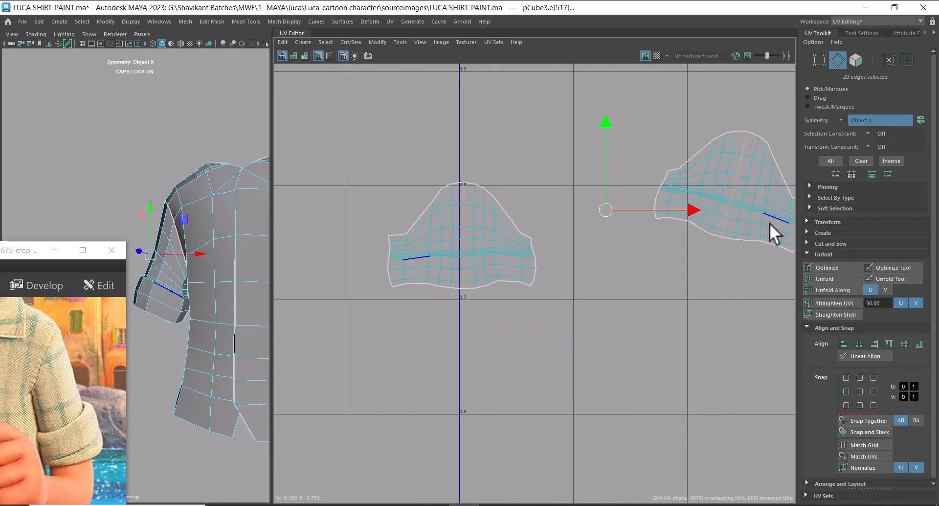
click(838, 311)
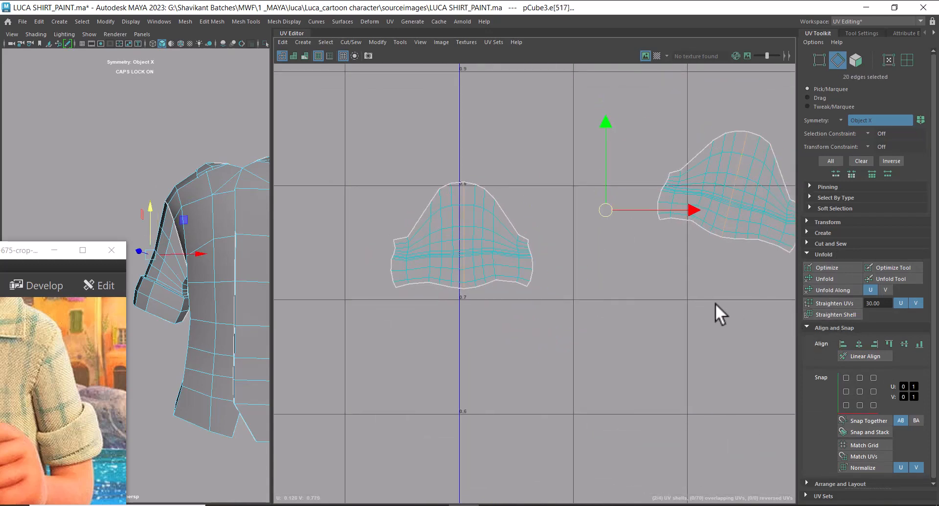
key(ctrl+z)
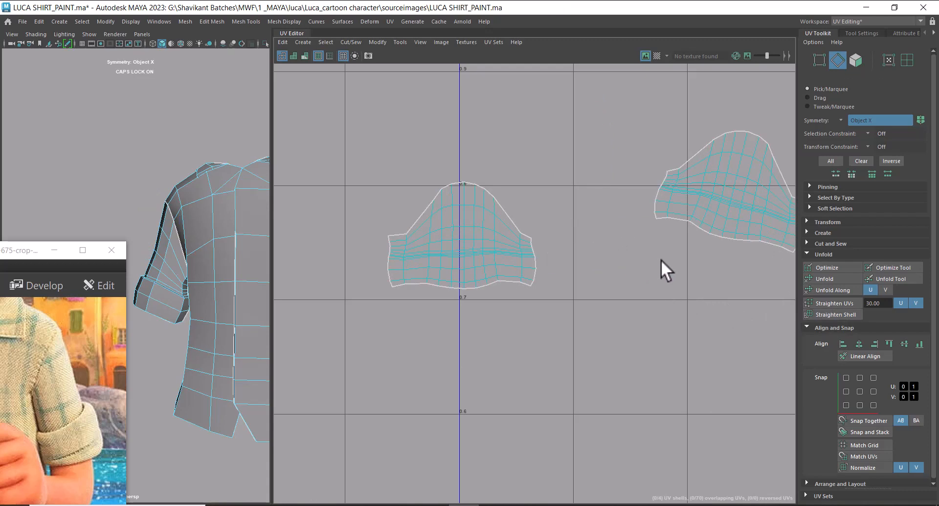
- Turn symmetry off, select the lengthwise middle edge loop of the tilted sleeve shell and straighten the shell
scroll(661, 260, down, 1)
right_drag(208, 203, 213, 172)
click(210, 211)
right_drag(210, 211, 214, 69)
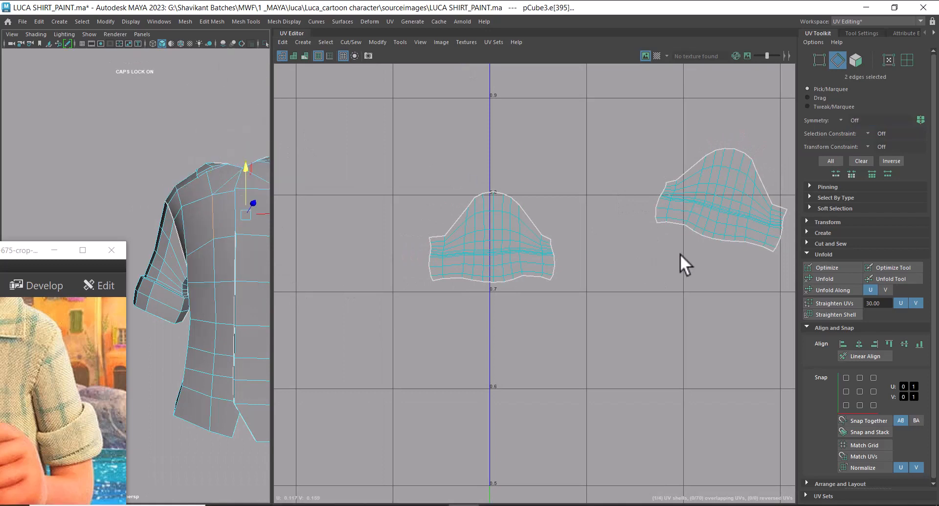
double_click(721, 189)
click(842, 314)
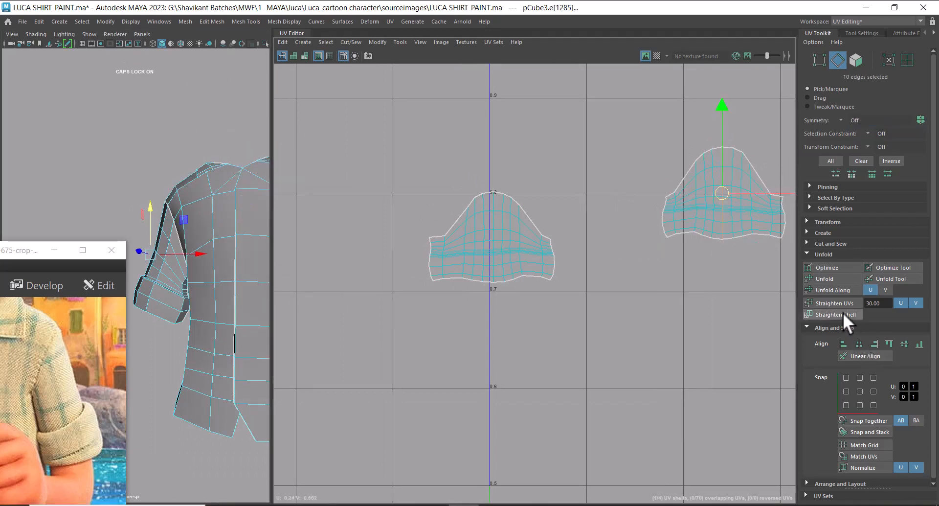
- Select the second sleeve shell's UVs and move the shell beside the first sleeve shell at the same height
scroll(620, 324, down, 5)
scroll(584, 308, down, 3)
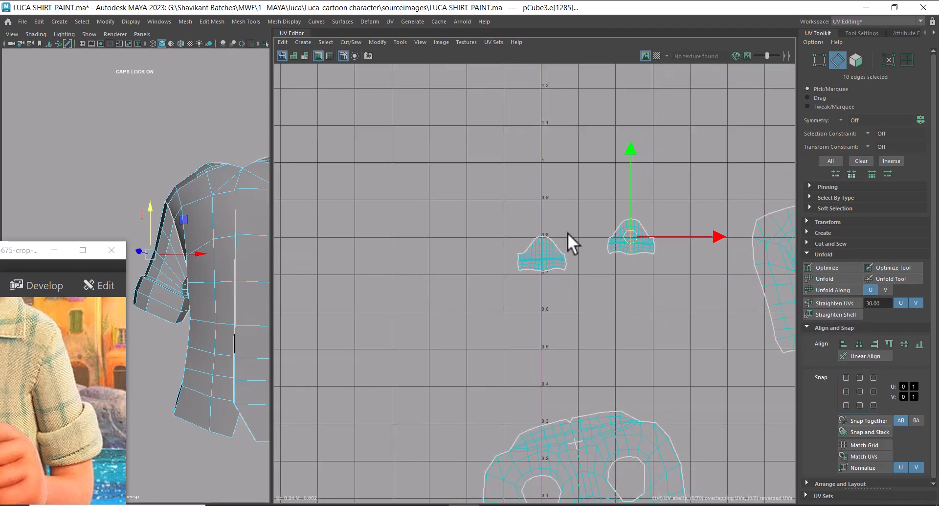
scroll(523, 208, up, 5)
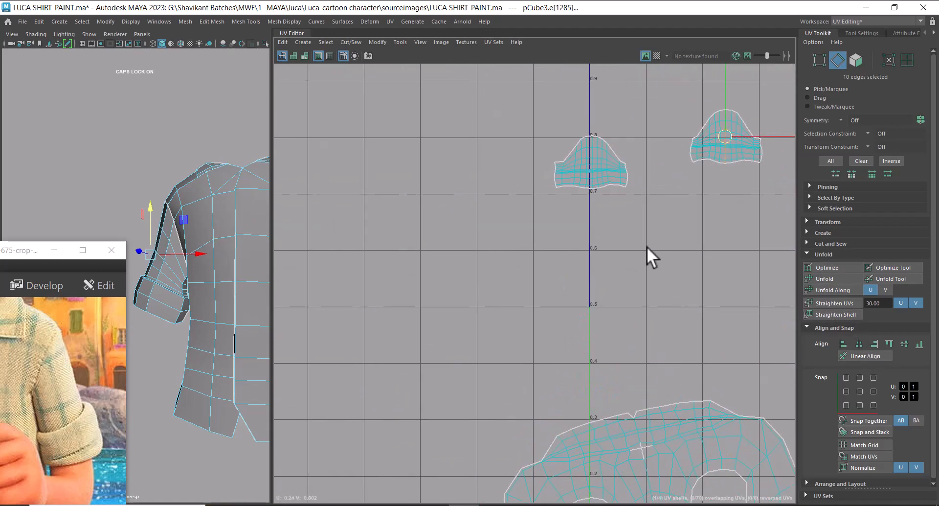
alt+middle_drag(646, 245, 600, 267)
right_drag(660, 178, 661, 152)
click(697, 171)
drag(703, 159, 455, 178)
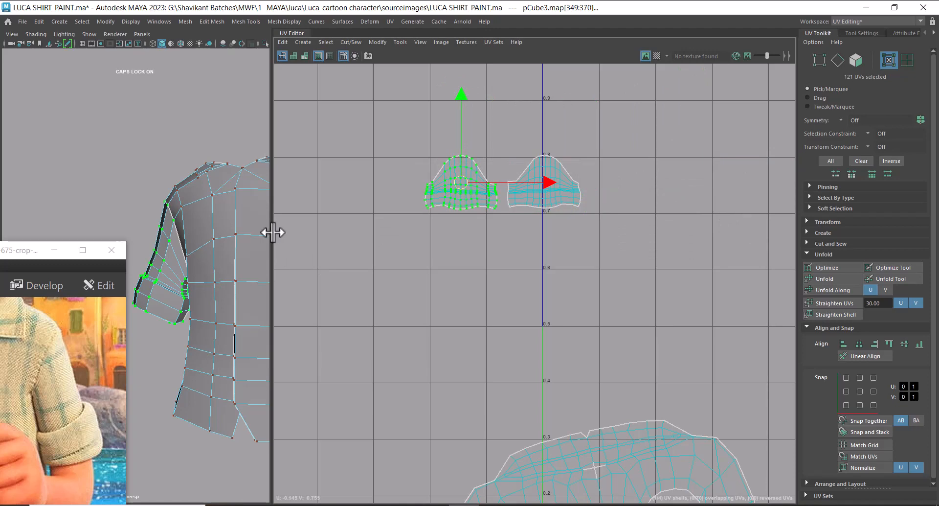
- Widen the 3D view and select all UVs of the body shell with large armholes to locate it on the shirt
drag(274, 230, 402, 230)
scroll(651, 290, down, 3)
alt+middle_drag(651, 290, 654, 209)
scroll(295, 335, down, 5)
alt+middle_drag(318, 310, 292, 278)
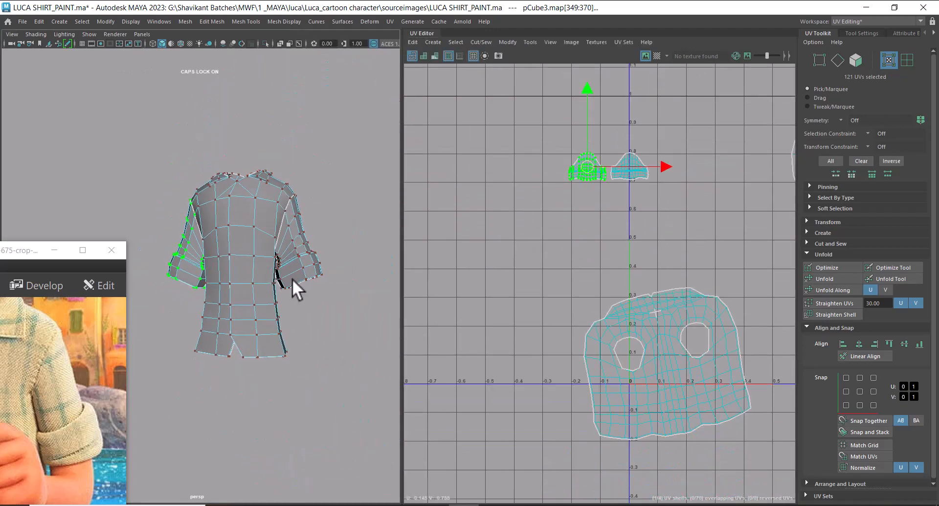
alt+drag(292, 278, 305, 303)
alt+middle_drag(689, 363, 656, 282)
scroll(656, 281, up, 1)
drag(690, 289, 666, 328)
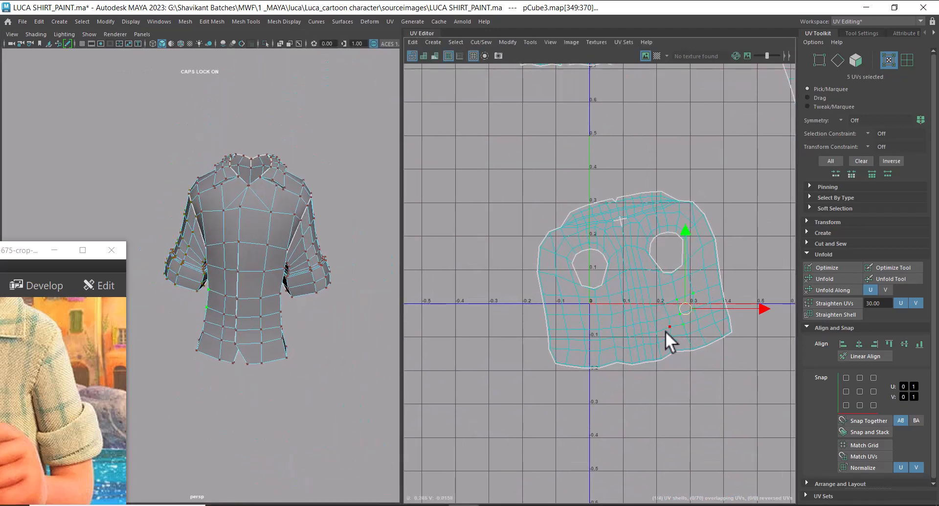
ctrl+right_drag(642, 324, 681, 338)
alt+drag(287, 277, 252, 260)
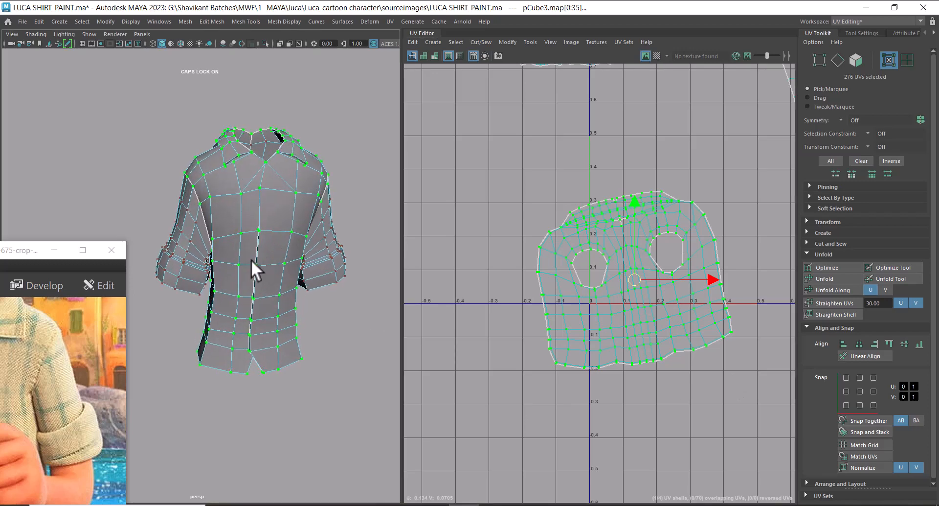
- Raise the plaid reference image and select the vertical side edge loops of the shirt under both sleeves
drag(13, 257, 57, 166)
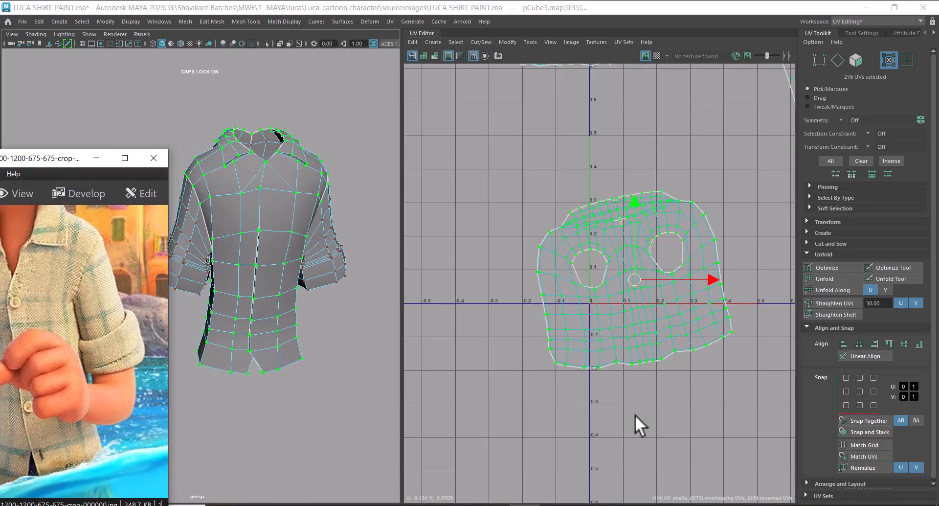
alt+middle_drag(635, 414, 671, 314)
alt+drag(285, 269, 258, 299)
scroll(288, 264, up, 3)
right_drag(258, 299, 260, 245)
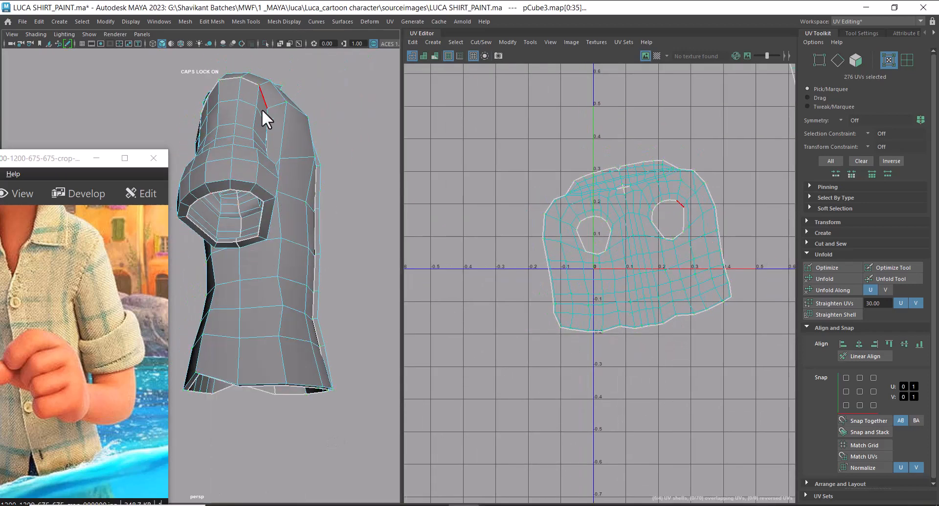
double_click(238, 357)
alt+drag(331, 339, 224, 336)
scroll(303, 272, down, 3)
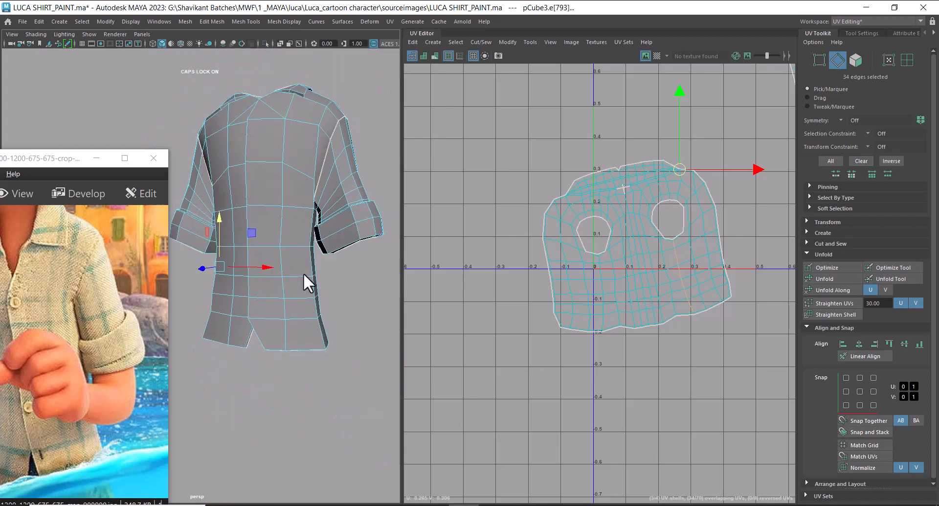
alt+drag(303, 273, 194, 284)
shift+double_click(225, 337)
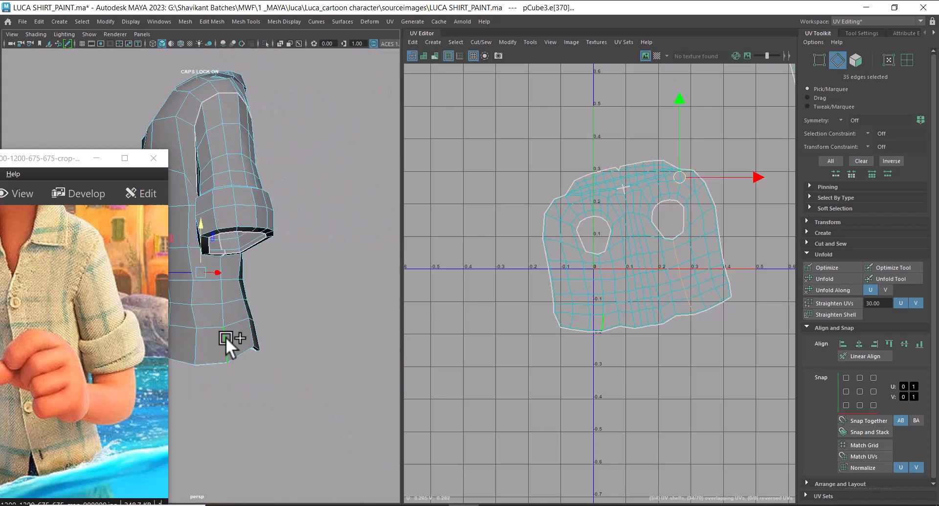
- Deselect the sleeve shells' edges and cut the side edges running from the armholes to the hem on both body shells
scroll(682, 303, down, 4)
alt+middle_drag(660, 224, 620, 258)
scroll(620, 258, down, 1)
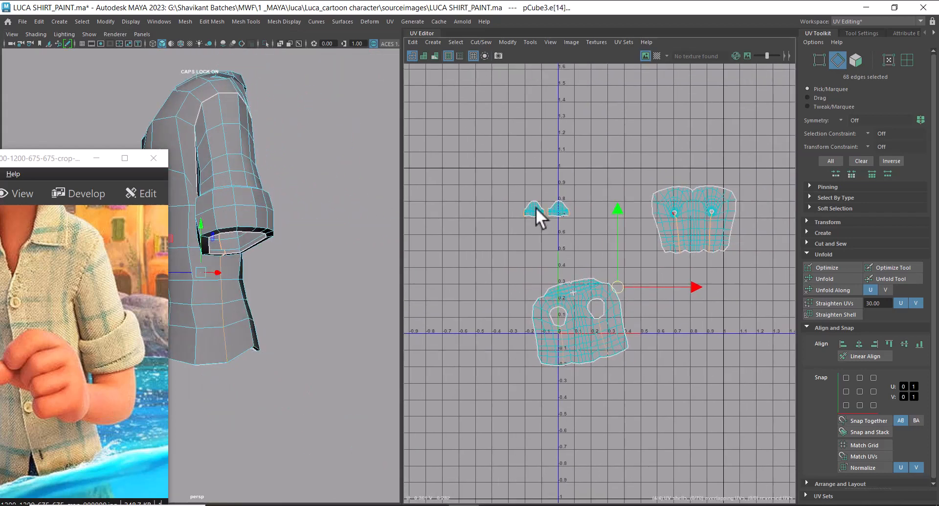
ctrl+drag(588, 229, 589, 230)
scroll(623, 307, up, 3)
shift+right_drag(629, 258, 591, 272)
- Compare the shoulders with the reference and select the edge loop over the shoulder with symmetry set to Object X
drag(127, 288, 219, 350)
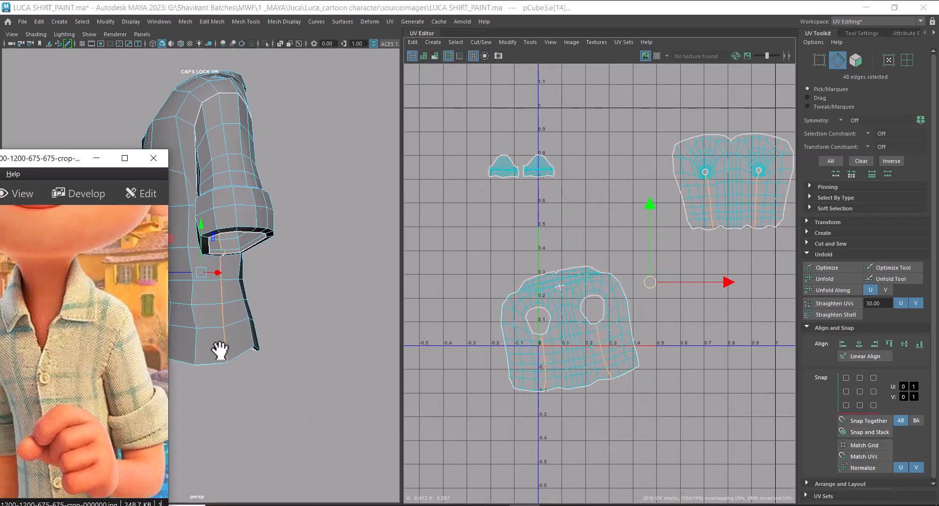
scroll(274, 201, up, 10)
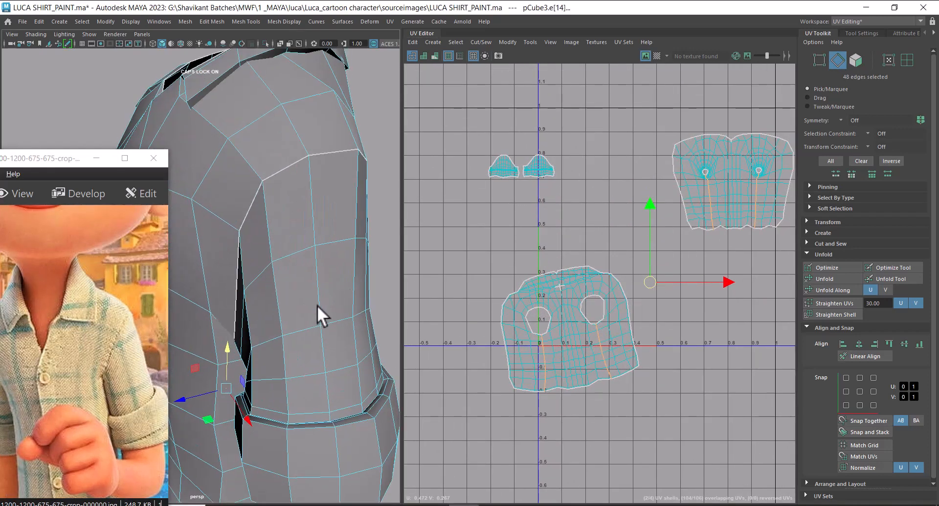
scroll(293, 264, down, 5)
alt+drag(279, 268, 325, 315)
drag(107, 337, 121, 353)
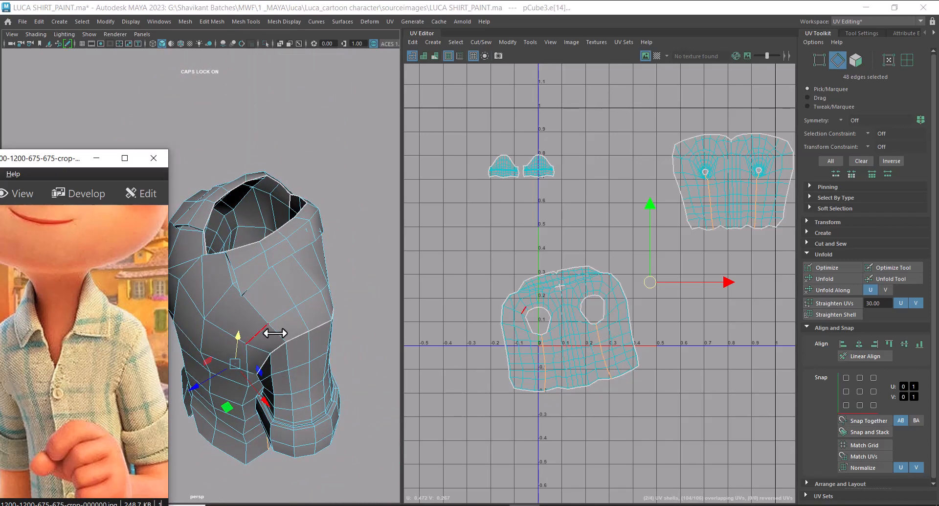
alt+drag(272, 331, 289, 304)
click(293, 302)
double_click(293, 302)
alt+drag(246, 333, 308, 294)
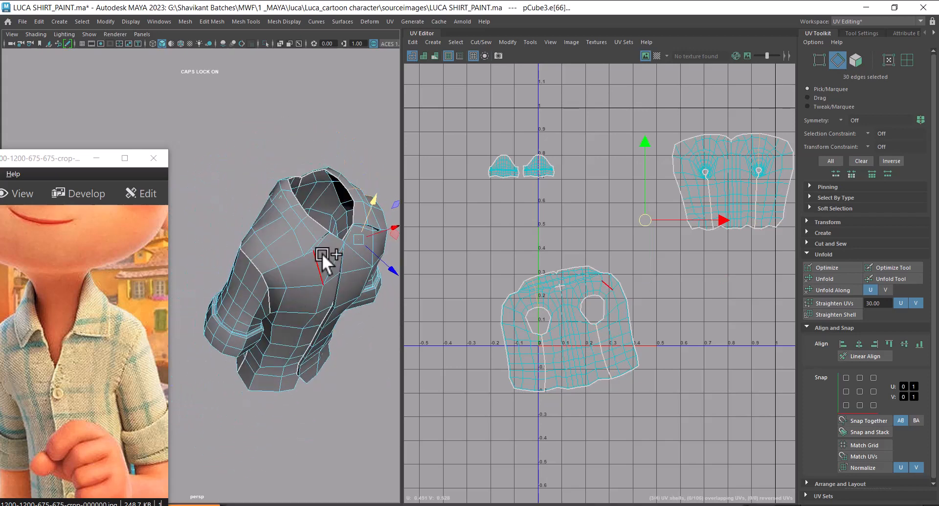
ctrl+shift+right_drag(321, 252, 322, 165)
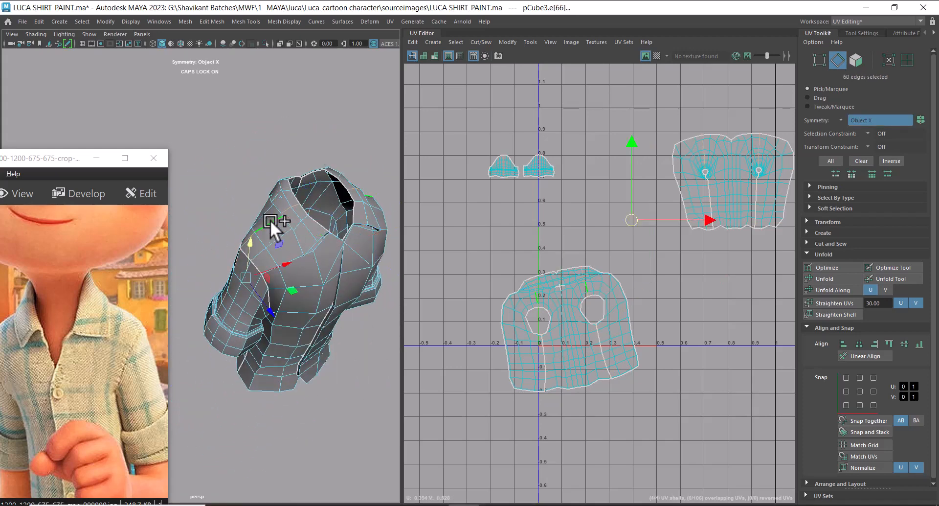
- Examine the shoulder and collar from several sides against the plaid reference for a suitable shoulder seam, minimizing the reference image once checked
alt+drag(270, 219, 252, 250)
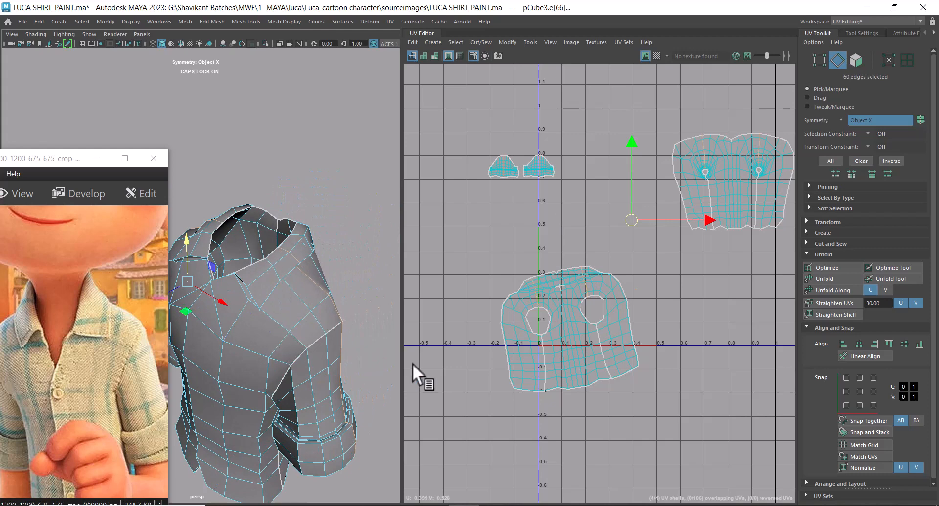
scroll(572, 216, up, 3)
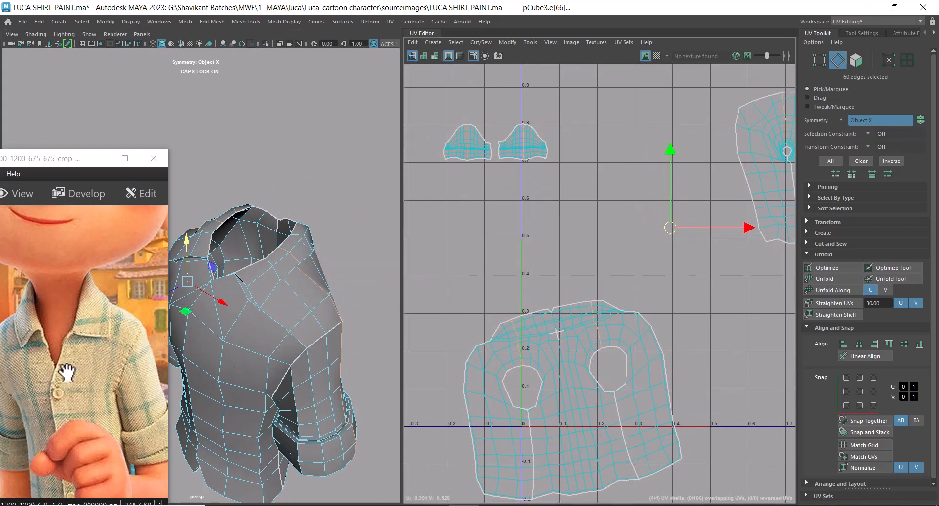
scroll(247, 289, up, 5)
alt+drag(267, 279, 298, 284)
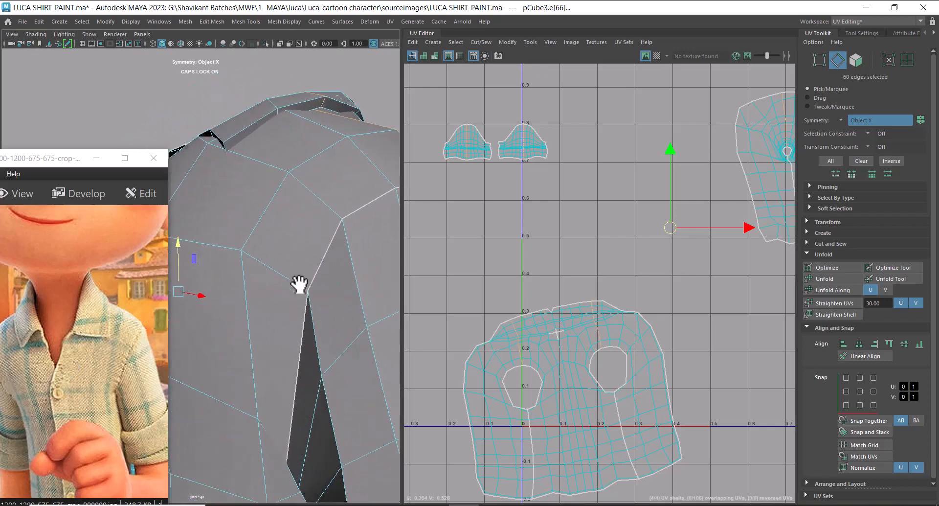
alt+middle_drag(325, 236, 325, 274)
alt+drag(295, 215, 359, 260)
scroll(338, 232, down, 5)
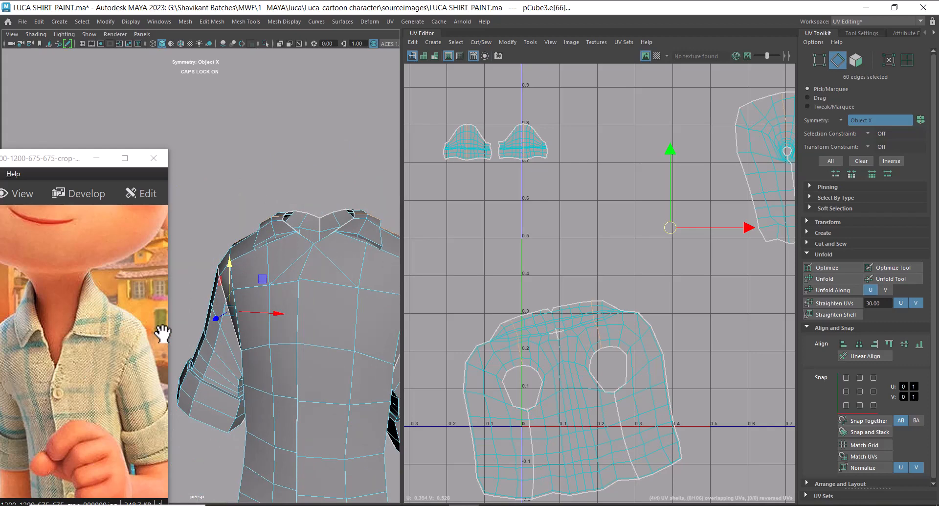
alt+right_drag(237, 268, 329, 277)
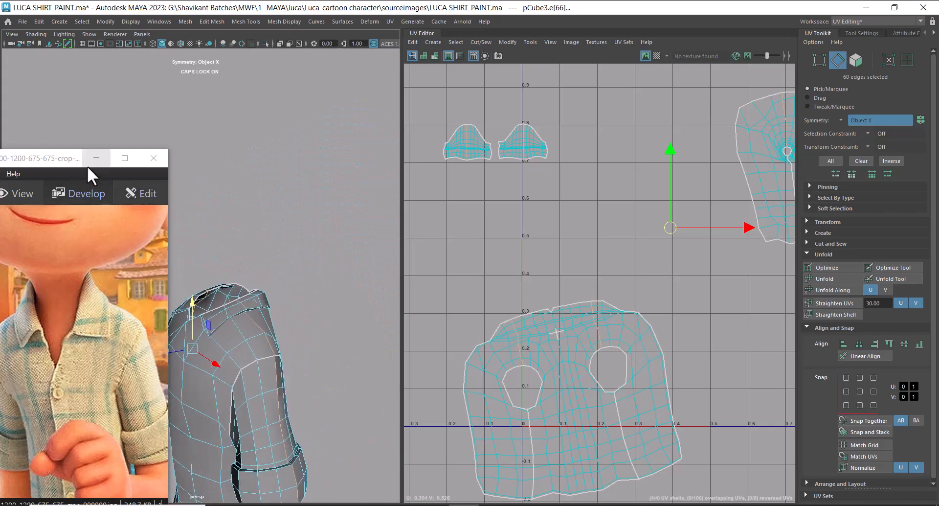
click(98, 158)
scroll(256, 380, up, 5)
alt+drag(295, 305, 211, 295)
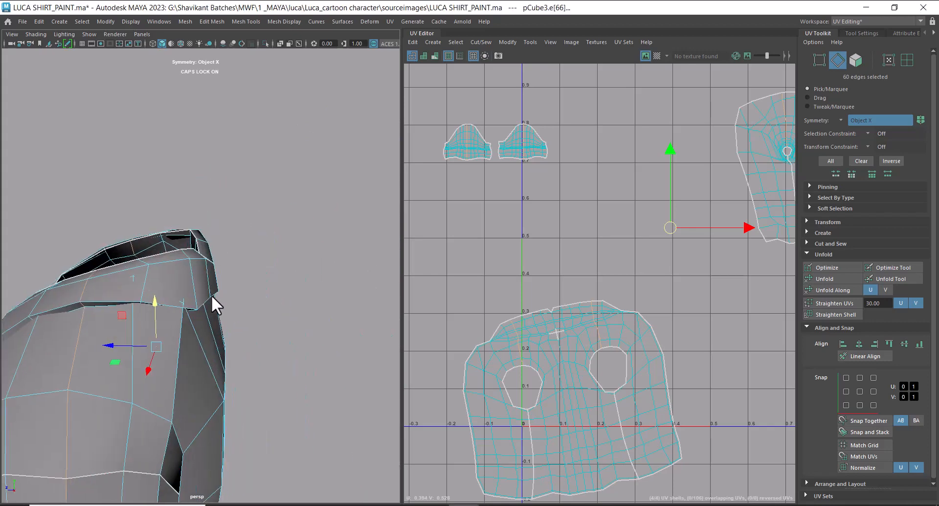
alt+middle_drag(211, 295, 274, 254)
scroll(257, 348, down, 5)
alt+drag(257, 347, 263, 312)
scroll(263, 312, up, 2)
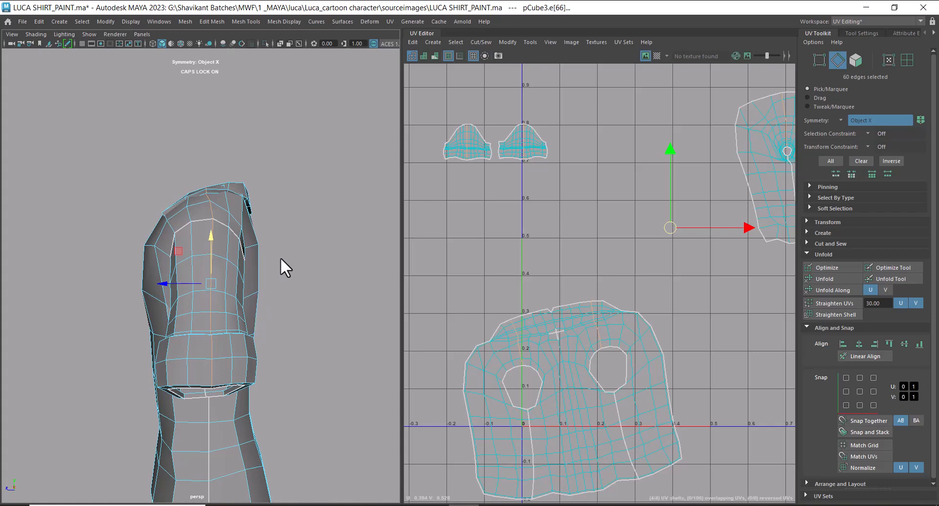
- Replace the selection with the shoulder-top edges running from the armhole to the collar on both sides
click(283, 272)
alt+drag(283, 272, 223, 253)
click(223, 251)
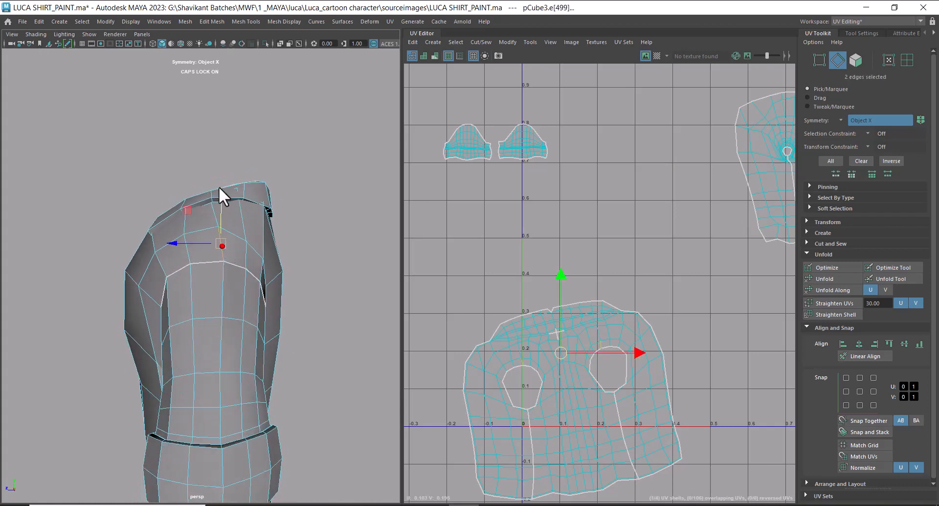
scroll(219, 187, up, 6)
alt+middle_drag(240, 161, 245, 281)
shift+click(245, 206)
scroll(665, 383, up, 8)
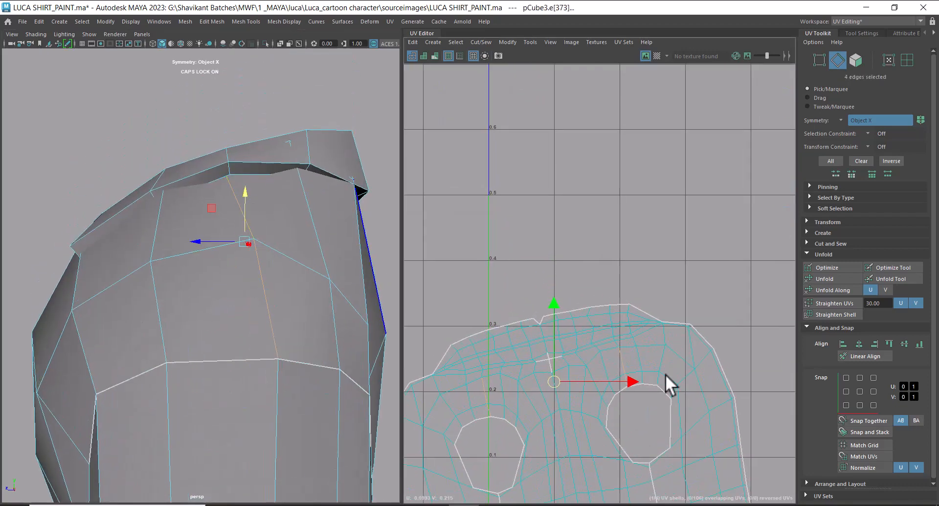
- Extend the shoulder seam selection with the short edges beside the collar base in the UV Editor
scroll(675, 262, down, 2)
alt+middle_drag(562, 265, 662, 201)
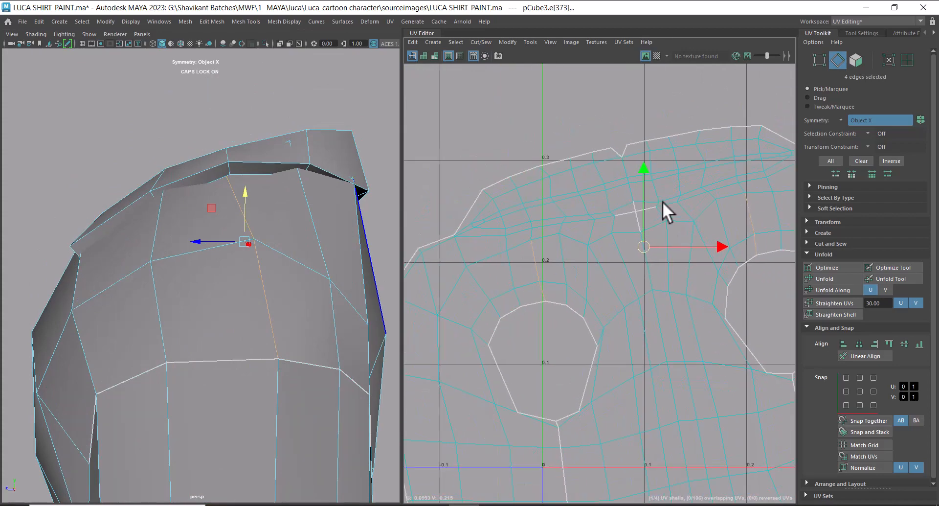
alt+right_drag(688, 365, 633, 309)
alt+middle_drag(587, 315, 527, 303)
alt+right_drag(527, 304, 649, 327)
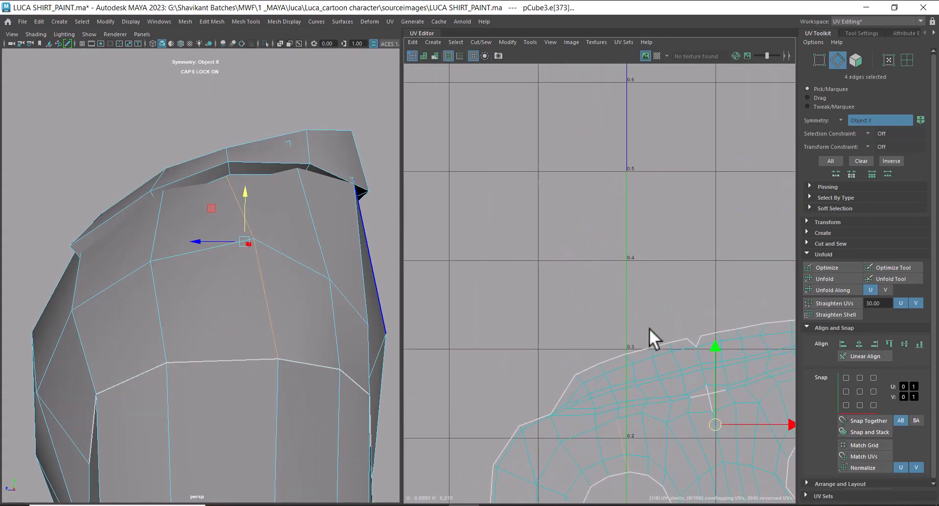
alt+middle_drag(649, 327, 563, 198)
alt+right_drag(562, 198, 704, 315)
alt+middle_drag(704, 316, 609, 338)
alt+right_drag(608, 338, 679, 199)
alt+middle_drag(680, 199, 627, 227)
alt+right_drag(627, 227, 678, 237)
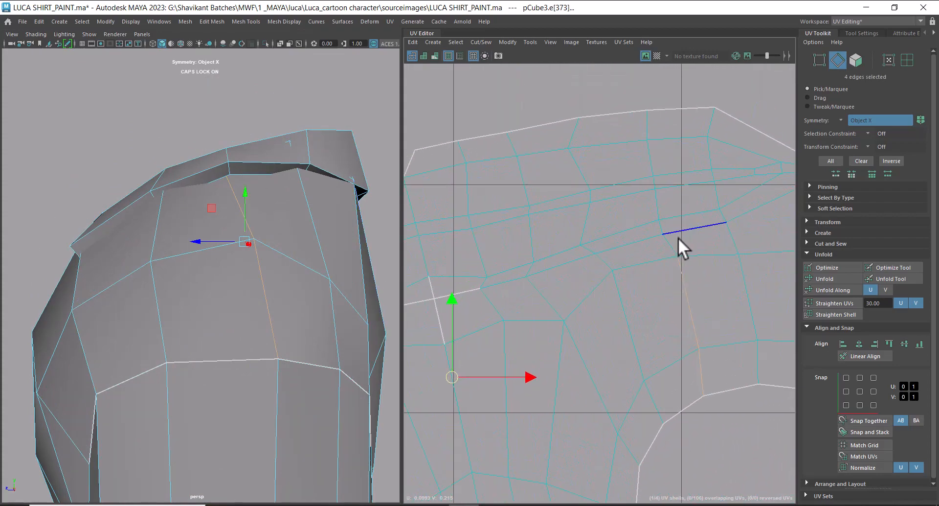
shift+click(671, 240)
- Try to add the edge loop running around the collar to the shoulder seam selection, then undo it
shift+double_click(672, 216)
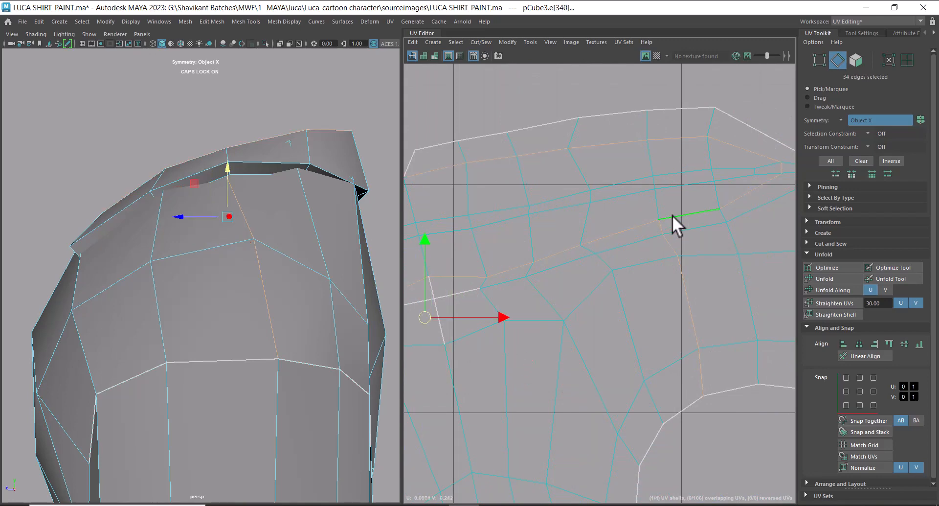
alt+right_drag(648, 238, 539, 277)
alt+middle_drag(539, 276, 716, 209)
alt+right_drag(716, 209, 558, 218)
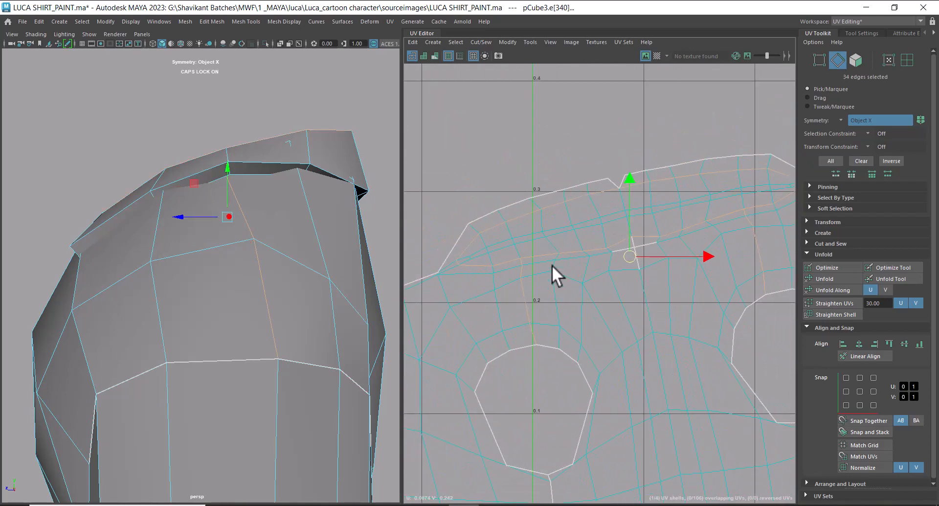
scroll(576, 218, down, 1)
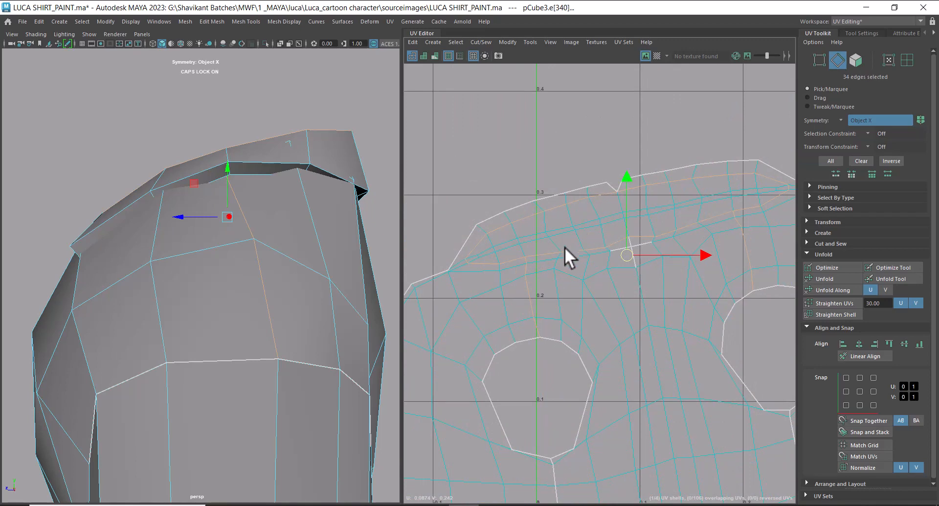
alt+middle_drag(585, 253, 565, 253)
key(ctrl+z)
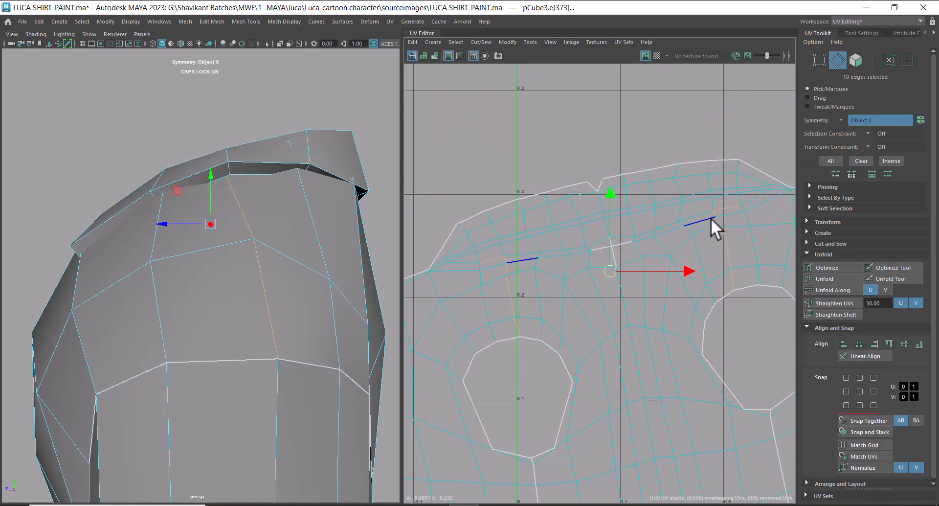
- Add the edge loop along the collar base to the selection and deselect the stray short edges beside the shoulder seams
shift+double_click(707, 216)
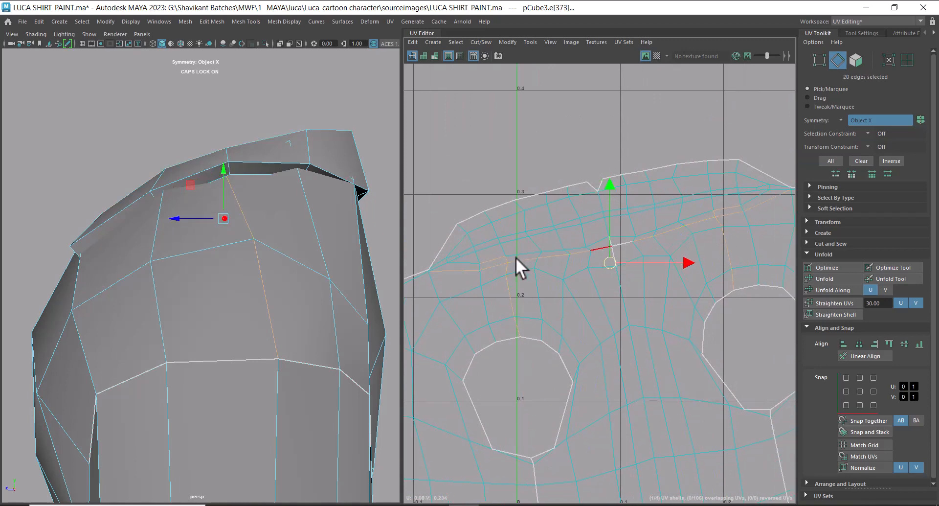
scroll(516, 256, up, 4)
drag(476, 255, 509, 268)
scroll(631, 222, down, 2)
scroll(603, 268, down, 2)
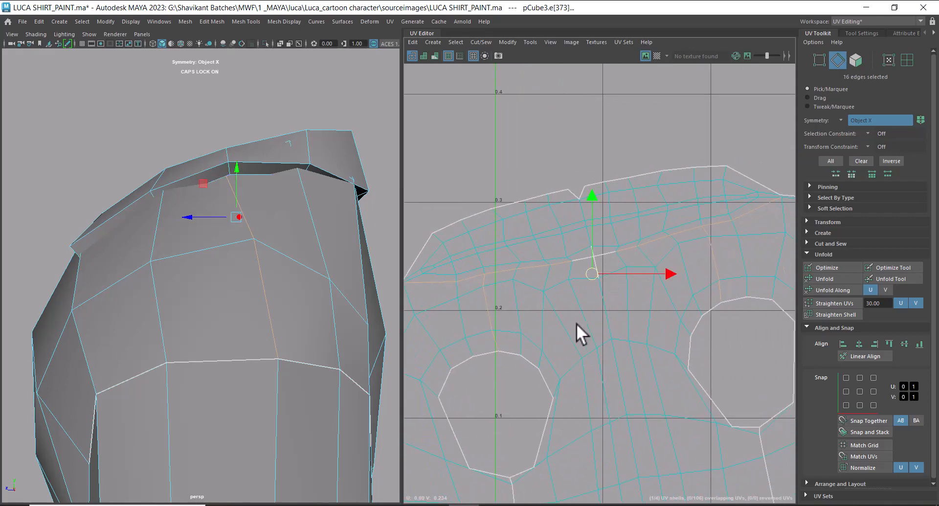
- Cut the body shell along the selected shoulder and collar-base edges
scroll(211, 193, down, 5)
alt+drag(212, 193, 362, 267)
shift+right_drag(721, 140, 430, 272)
alt+right_drag(469, 210, 555, 318)
alt+middle_drag(555, 318, 556, 200)
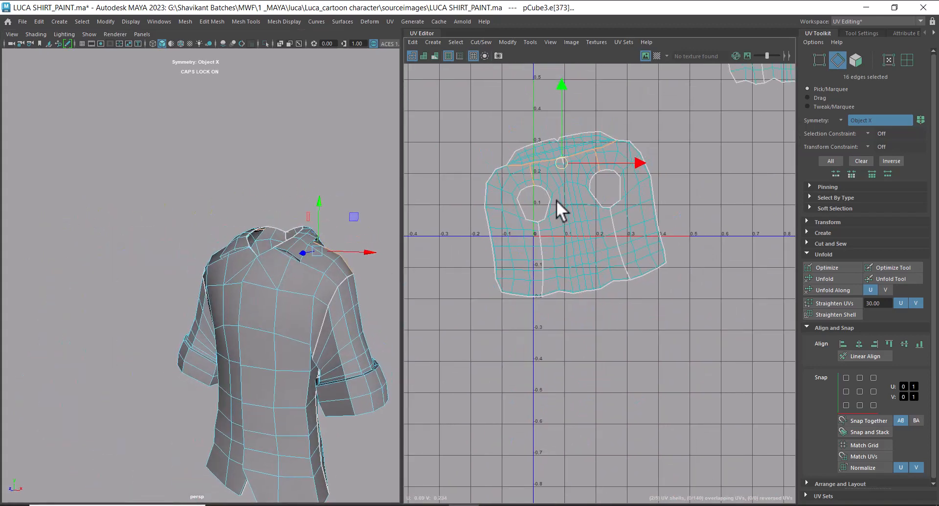
- Select the shell holding the shirt fronts and collar and move it up, clear of the back shell
right_drag(556, 200, 644, 225)
click(657, 231)
ctrl+right_drag(615, 252, 643, 262)
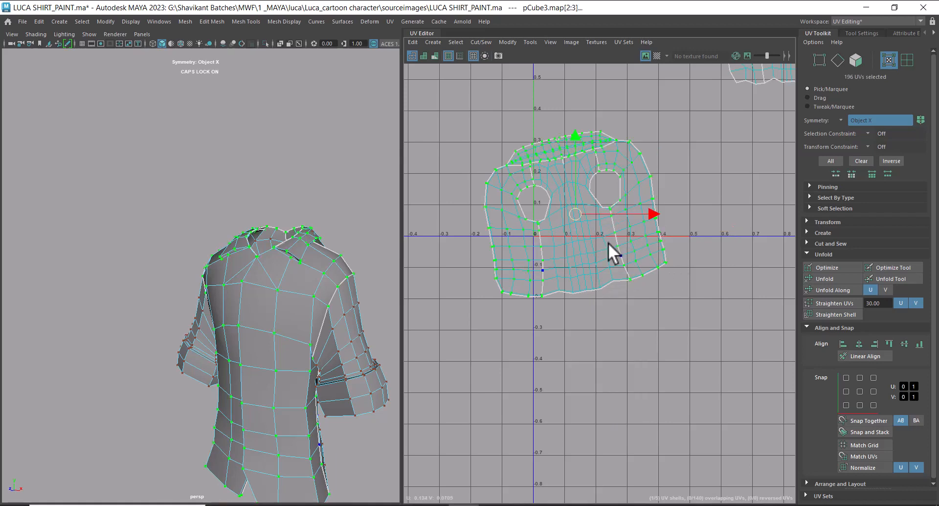
drag(574, 214, 567, 154)
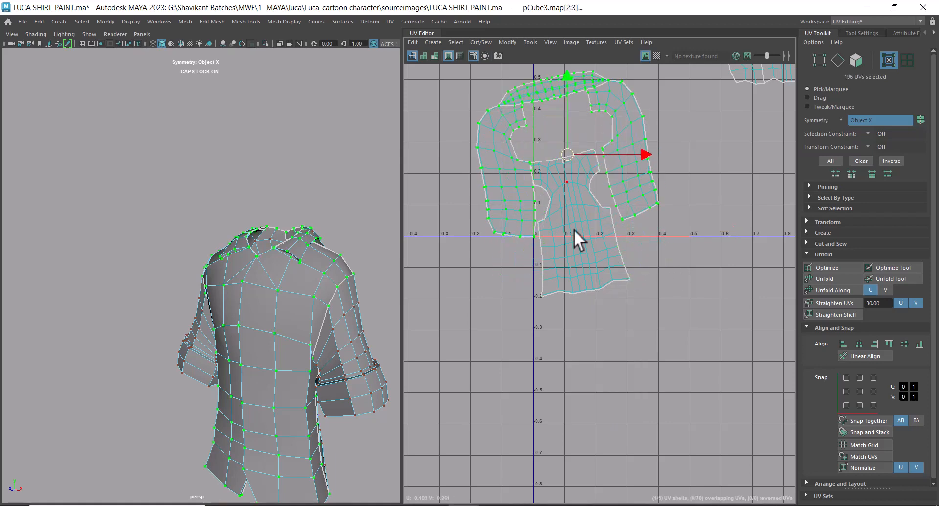
- Unfold the shirt back shell and rotate it roughly upright
click(584, 286)
ctrl+right_drag(606, 278, 678, 302)
shift+right_drag(712, 233, 607, 234)
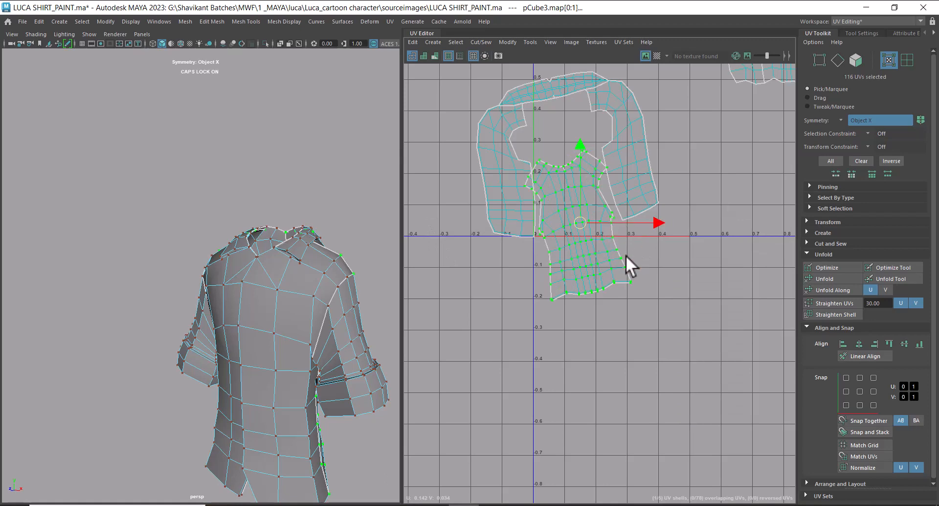
scroll(647, 327, up, 2)
key(e)
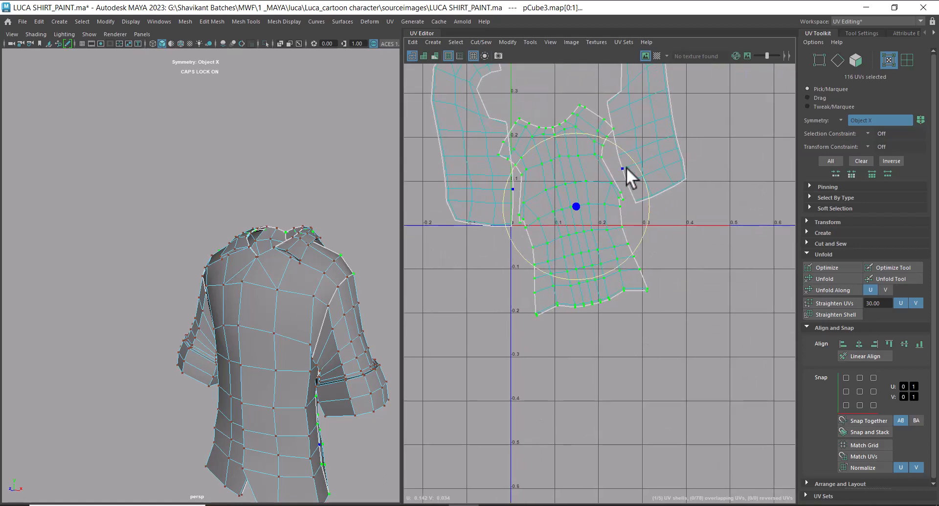
drag(626, 167, 637, 181)
- Select the back shell's vertical centre edge loop and straighten the shell by it
scroll(631, 288, up, 1)
key(F10)
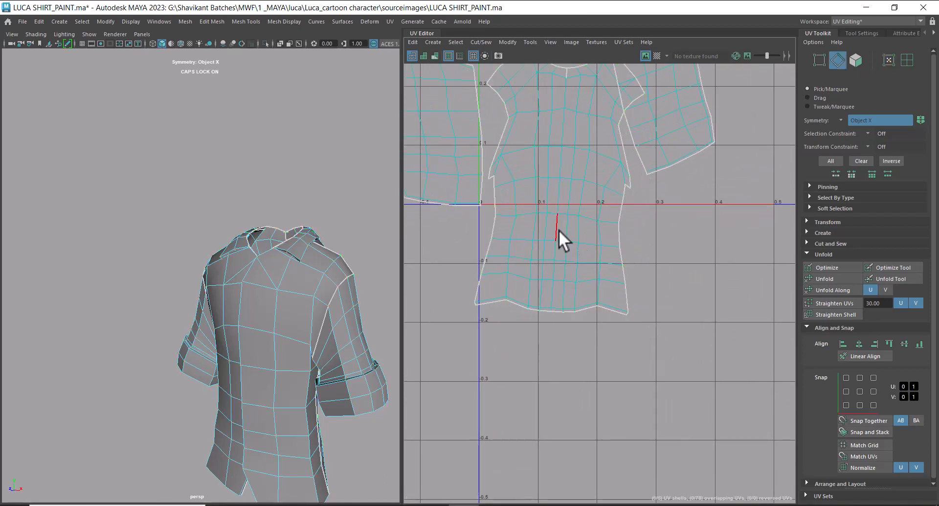
double_click(556, 225)
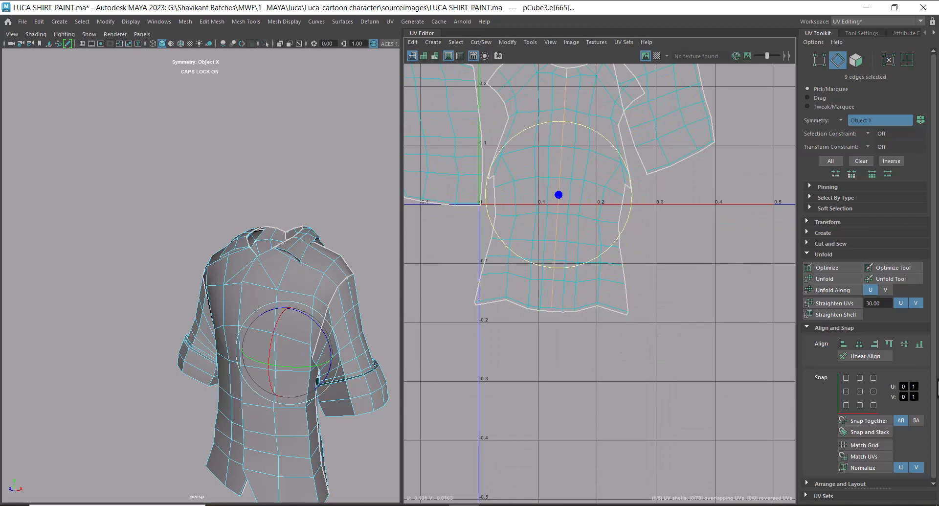
click(837, 315)
- Select the UV beside the small notch at the centre of the back shell's neckline
scroll(656, 274, down, 2)
alt+middle_drag(631, 216, 651, 400)
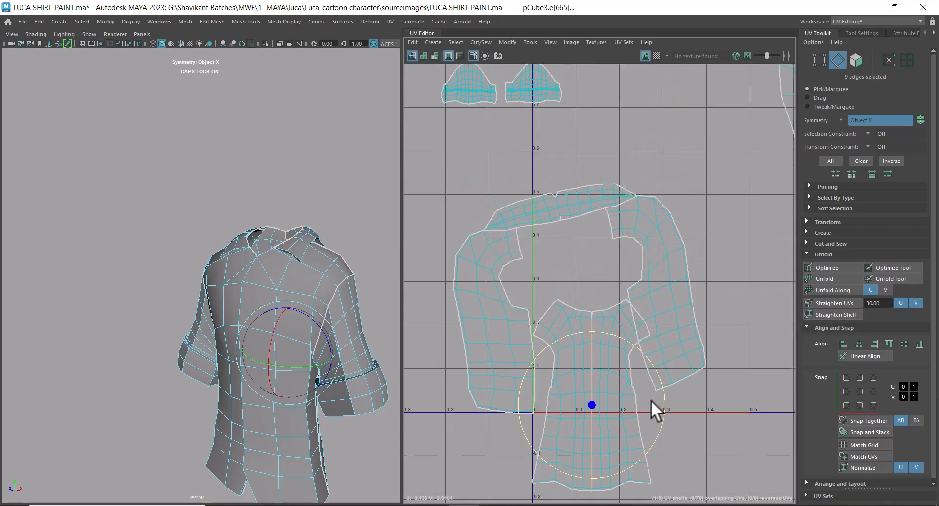
scroll(616, 274, up, 3)
alt+middle_drag(572, 223, 626, 314)
scroll(656, 336, up, 2)
alt+middle_drag(653, 487, 650, 348)
scroll(650, 349, up, 4)
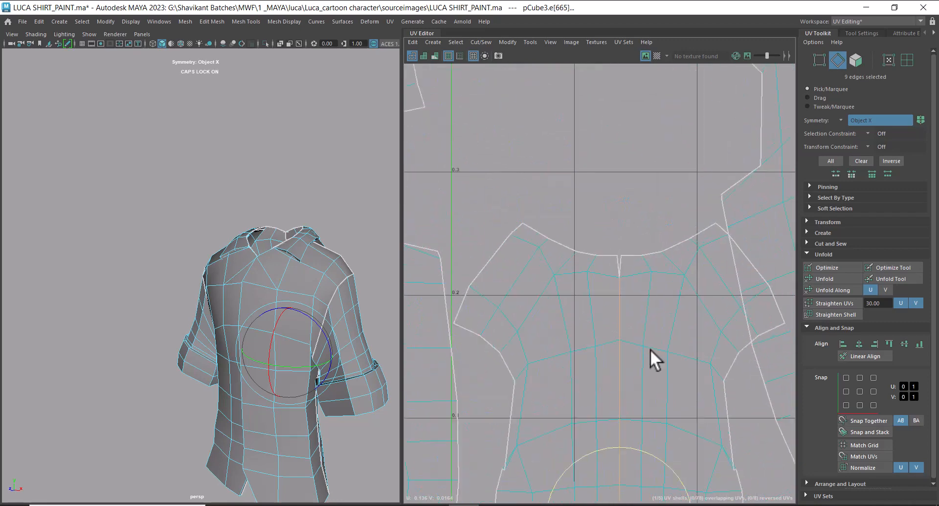
right_drag(651, 287, 694, 285)
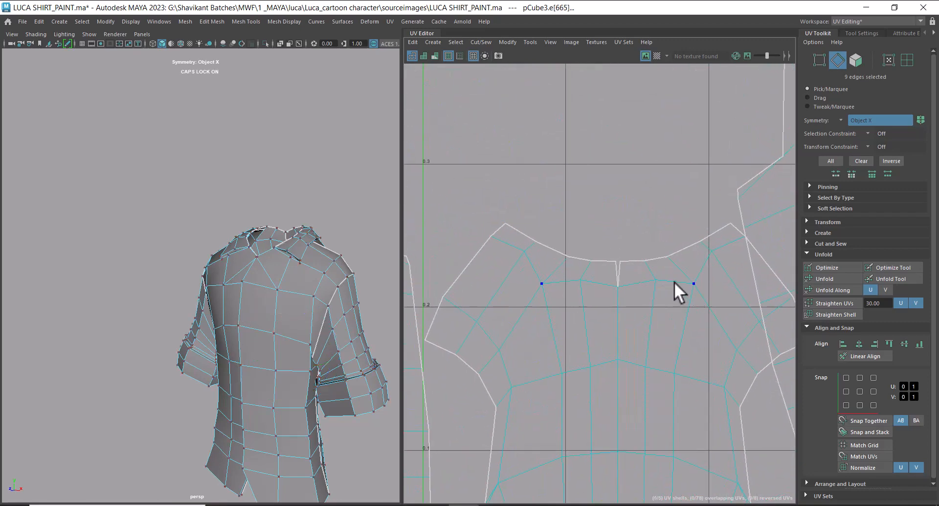
alt+drag(266, 289, 154, 287)
alt+middle_drag(154, 288, 184, 313)
scroll(184, 314, up, 3)
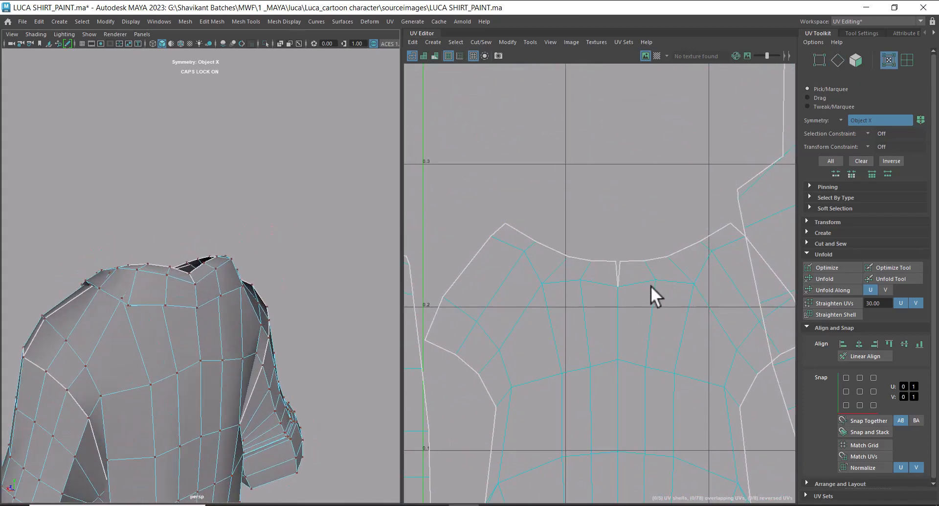
right_drag(650, 282, 712, 288)
click(618, 261)
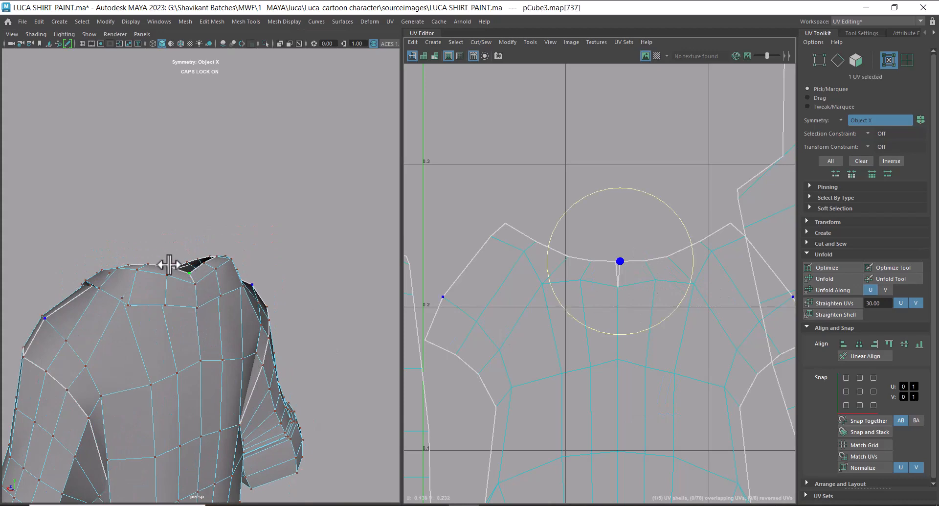
- Select the overlapping vertices at the centre of the back neckline on the mesh and merge them
alt+right_drag(163, 286, 200, 326)
alt+drag(201, 326, 210, 282)
right_drag(281, 172, 230, 172)
scroll(286, 190, up, 4)
alt+right_drag(284, 192, 239, 189)
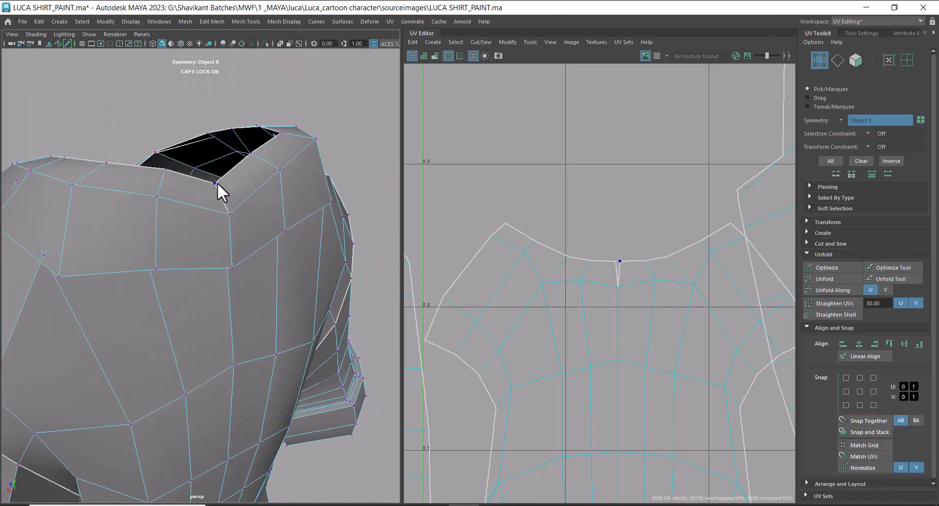
click(215, 182)
alt+drag(248, 203, 251, 238)
key(w)
key(4)
drag(263, 159, 217, 200)
mouse_move(220, 203)
alt+mouse_down()
mouse_move(304, 242)
mouse_move(338, 225)
mouse_move(285, 233)
mouse_move(342, 398)
mouse_move(258, 356)
mouse_move(293, 295)
mouse_move(204, 351)
mouse_move(95, 322)
mouse_move(244, 312)
alt+mouse_up()
key(f)
key(5)
shift+right_drag(222, 228, 224, 102)
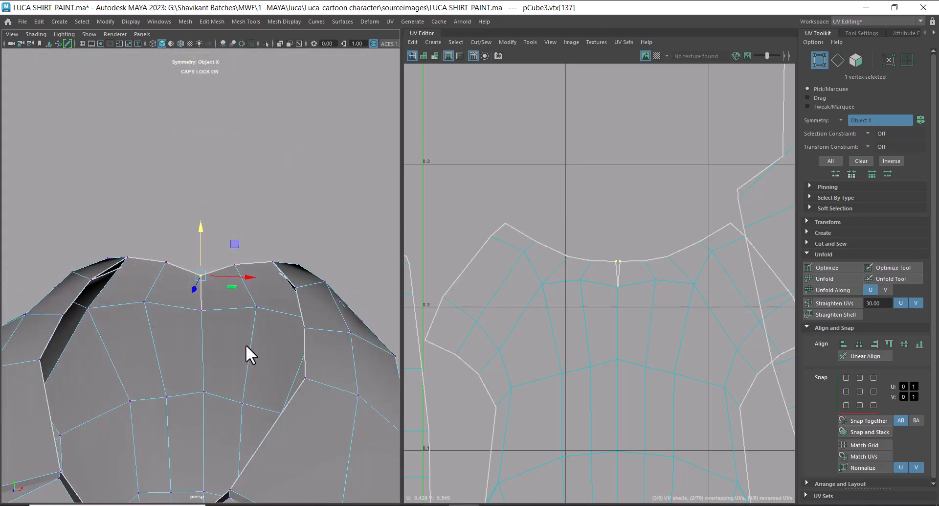
- Sew the notch edge at the centre of the back shell's neckline and clear the selection
right_drag(245, 317, 233, 199)
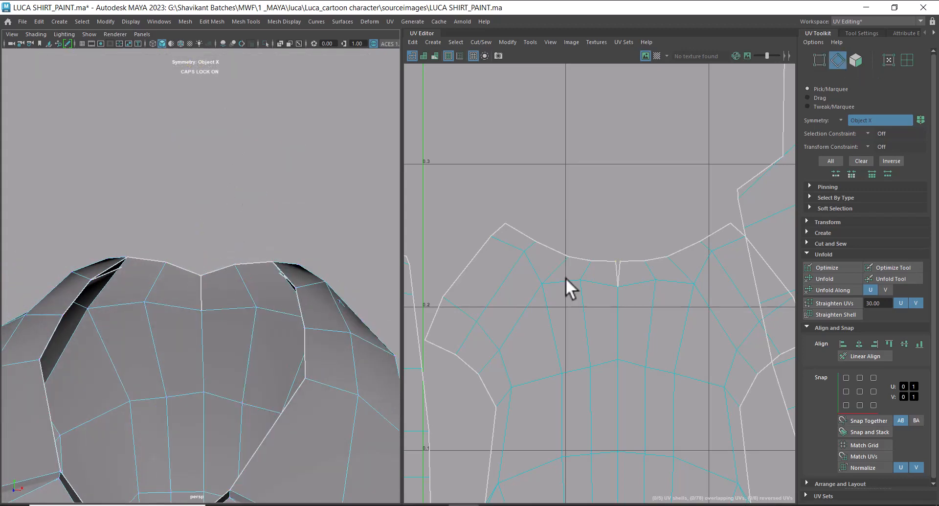
click(617, 268)
key(shift+s)
click(630, 161)
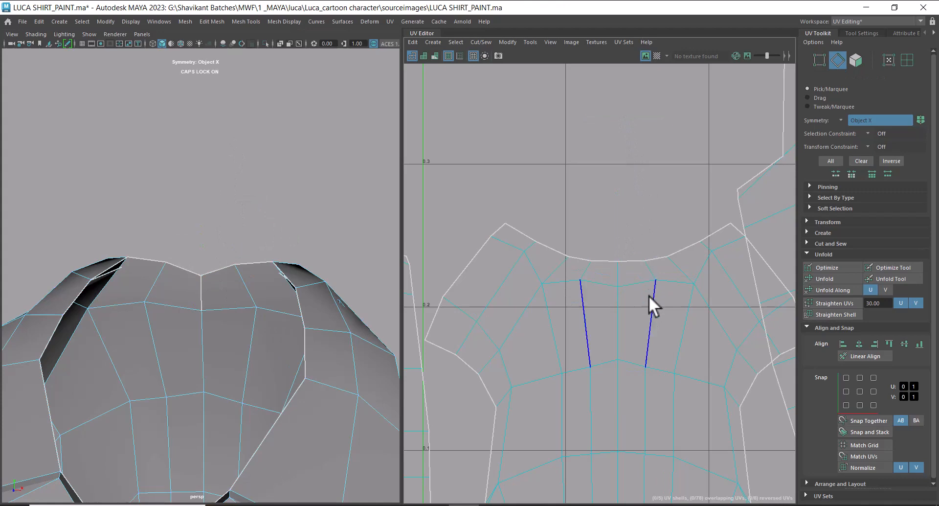
- Select the whole back shell and move it beside the front-and-collar shell, clear of the other pieces
alt+right_drag(650, 317, 626, 225)
alt+middle_drag(626, 225, 643, 365)
alt+right_drag(560, 213, 622, 207)
click(571, 220)
click(603, 117)
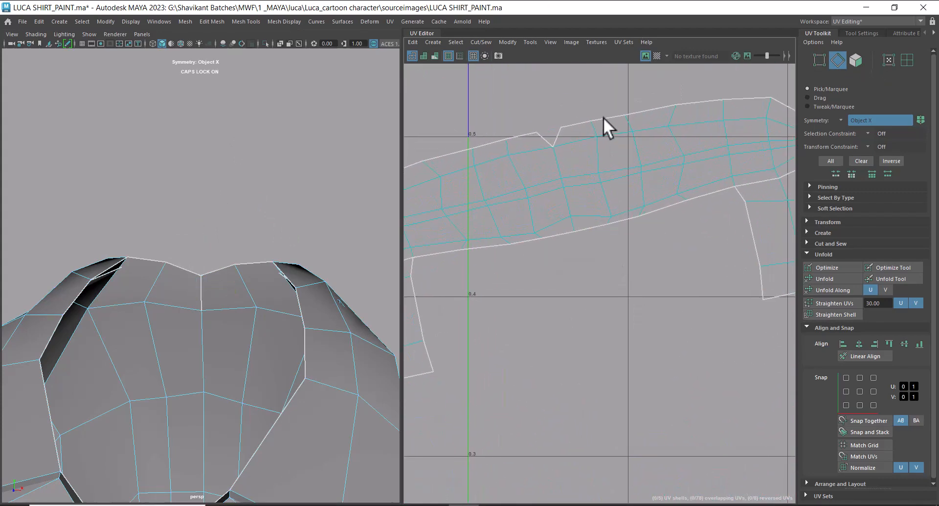
alt+right_drag(631, 332, 584, 291)
alt+middle_drag(653, 489, 647, 314)
alt+right_drag(659, 353, 712, 326)
drag(713, 348, 621, 368)
ctrl+right_drag(623, 332, 669, 345)
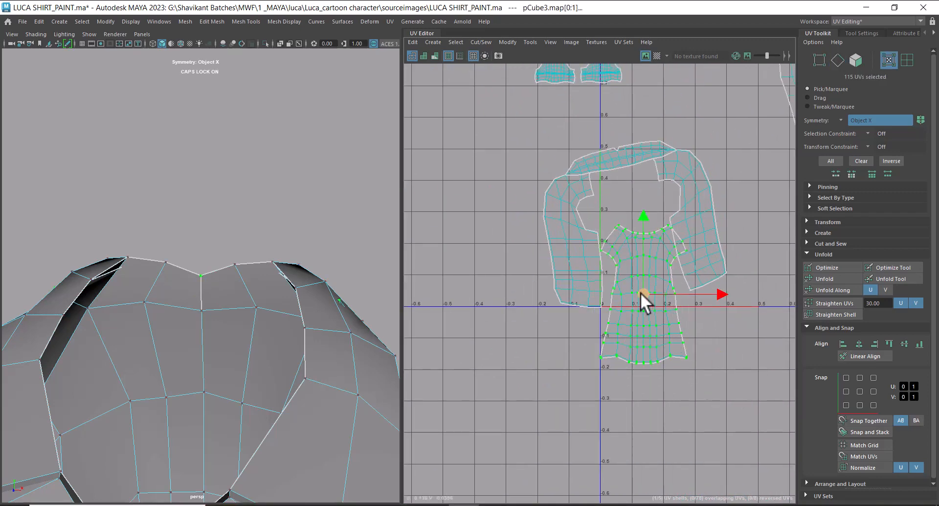
drag(640, 293, 471, 213)
- Cut the short edges that still join the collar to the two front pieces
alt+middle_drag(622, 207, 623, 274)
alt+right_drag(623, 274, 690, 405)
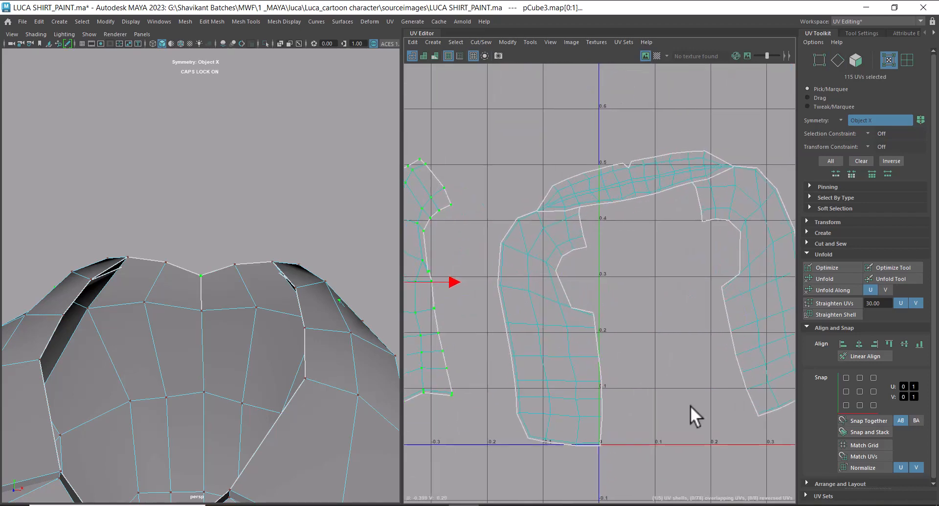
alt+middle_drag(594, 204, 621, 249)
alt+right_drag(621, 252, 642, 293)
click(657, 227)
alt+middle_drag(658, 227, 664, 244)
alt+right_drag(664, 244, 703, 400)
alt+middle_drag(586, 244, 598, 271)
alt+right_drag(597, 271, 612, 367)
alt+middle_drag(467, 329, 619, 292)
alt+right_drag(619, 293, 632, 437)
right_drag(570, 267, 568, 189)
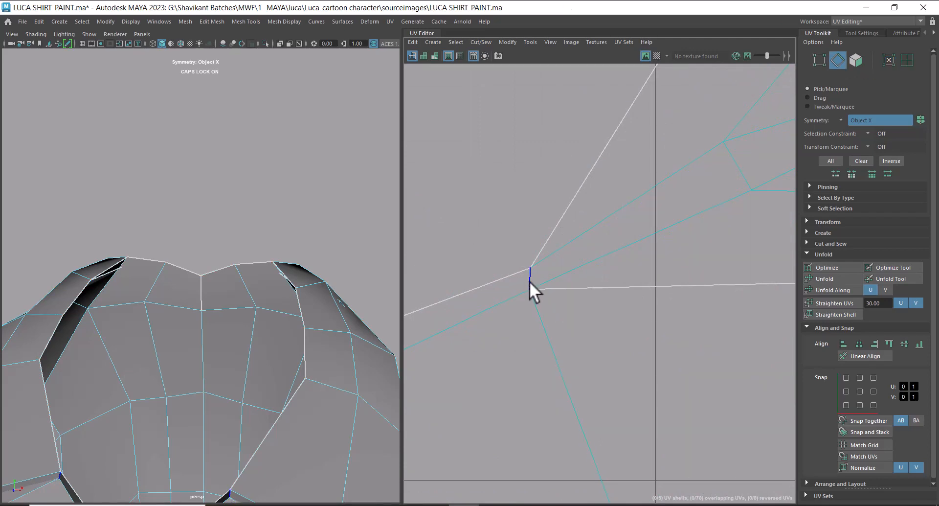
click(585, 231)
right_drag(629, 198, 626, 200)
click(675, 287)
alt+right_drag(703, 315, 550, 210)
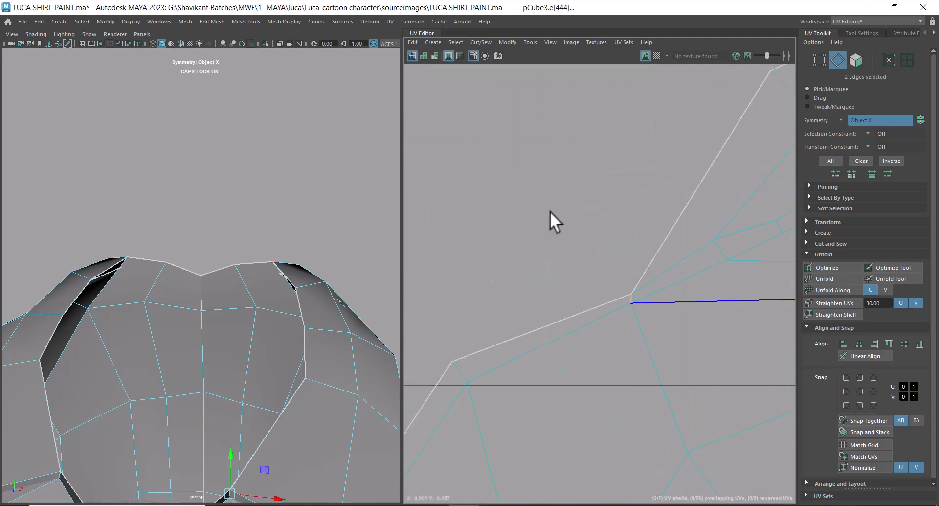
- Select both front shells and move them down, away from the collar shell
alt+right_drag(673, 305, 588, 289)
alt+right_drag(693, 334, 616, 228)
alt+middle_drag(683, 353, 567, 196)
alt+right_drag(567, 195, 633, 245)
click(583, 259)
ctrl+right_drag(578, 261, 673, 336)
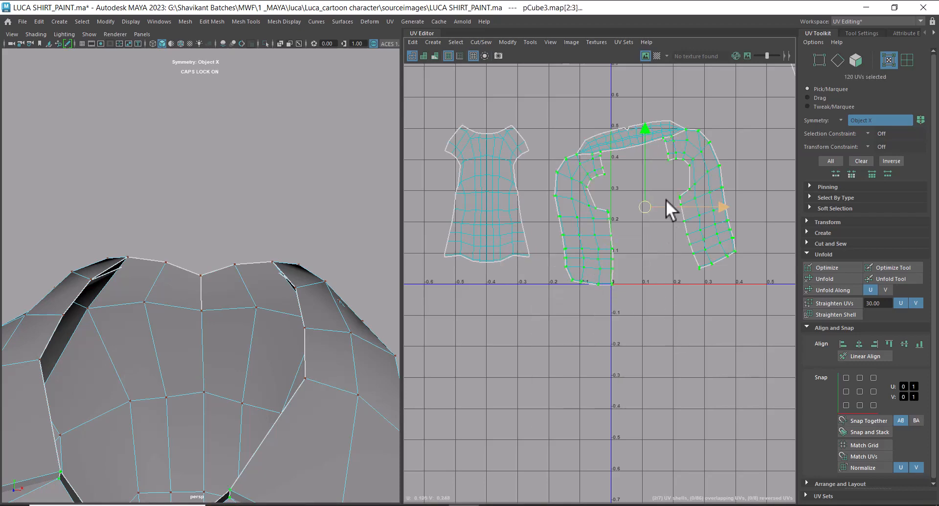
drag(644, 206, 633, 272)
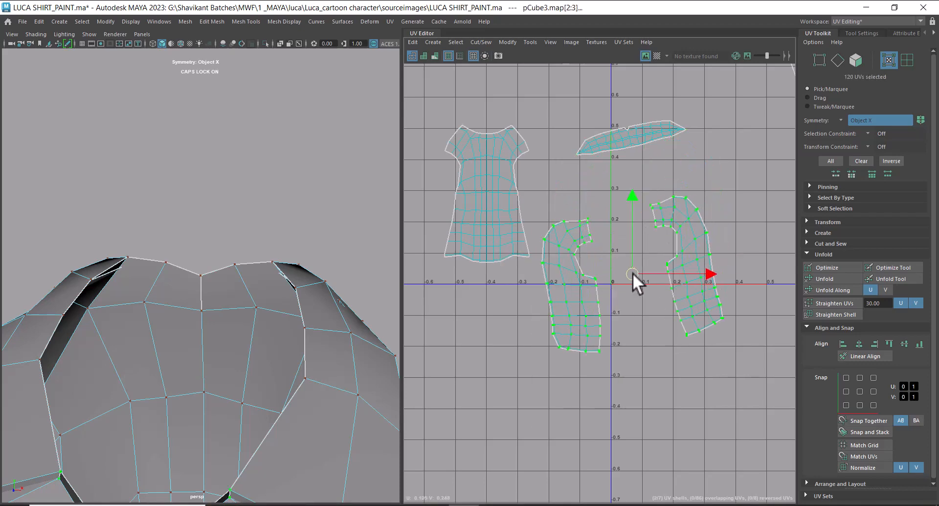
- Unfold the two front shells and clear the selection
right_click(662, 229)
right_click(672, 218)
mouse_move(614, 219)
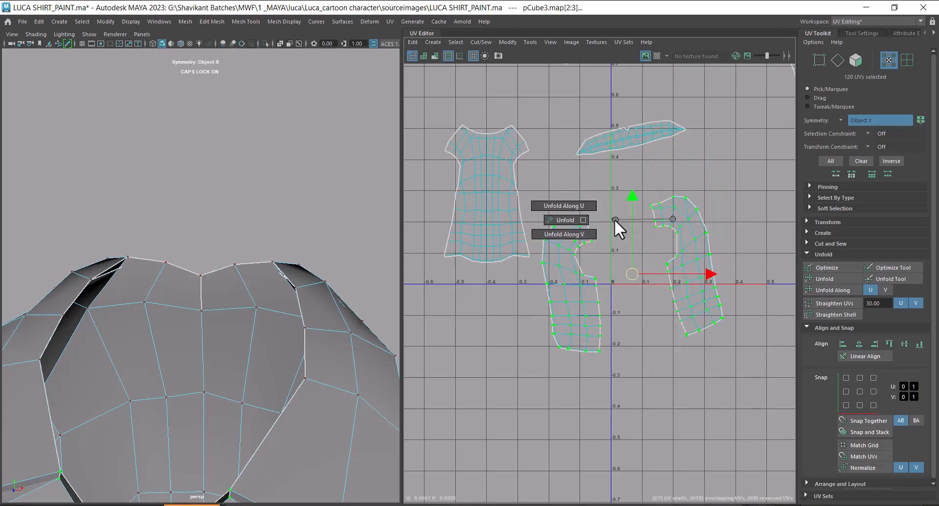
click(558, 235)
click(450, 281)
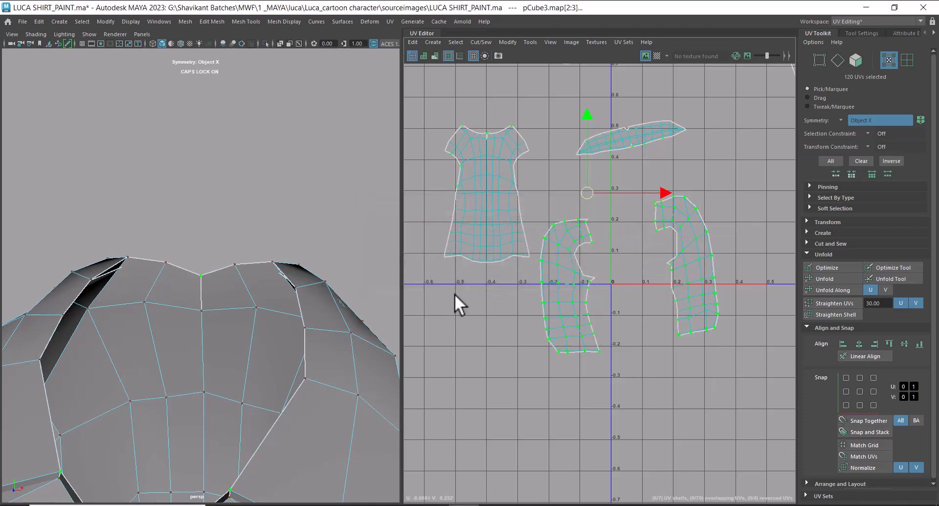
click(638, 333)
scroll(616, 240, up, 2)
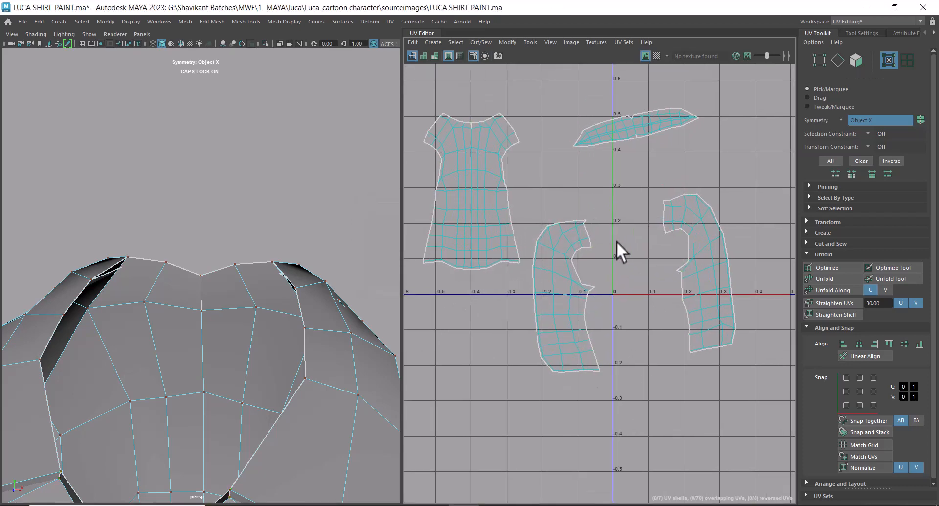
- Try to sew the small notch at the centre of the collar shell's lower border
alt+middle_drag(622, 252, 708, 226)
alt+right_drag(685, 321, 753, 313)
alt+middle_drag(763, 210, 648, 339)
alt+right_drag(647, 339, 680, 323)
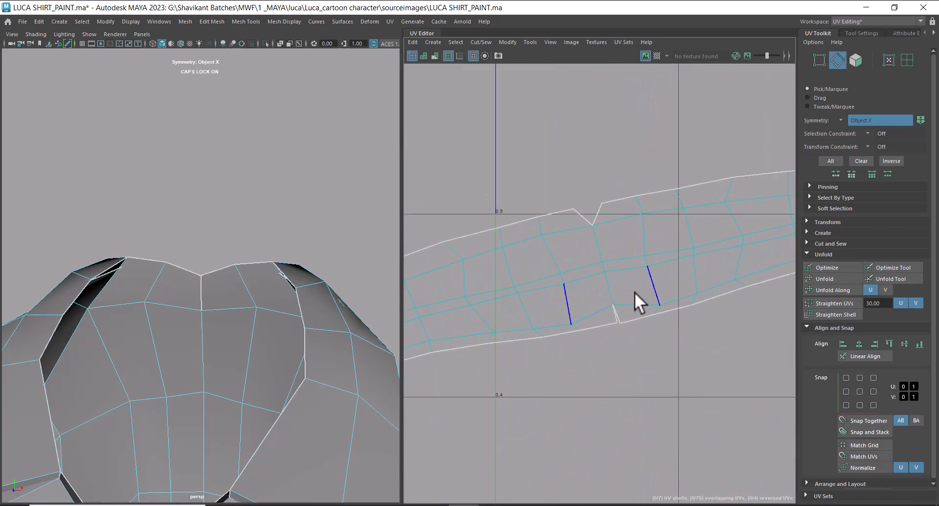
click(613, 313)
shift+right_drag(641, 276, 637, 192)
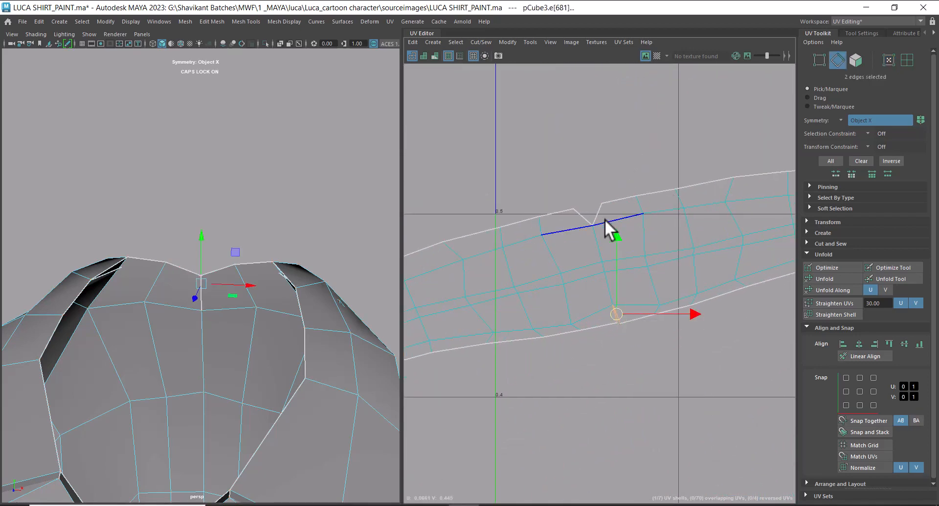
- Select the edge and then the UV at the notch on the collar shell's upper border
click(597, 209)
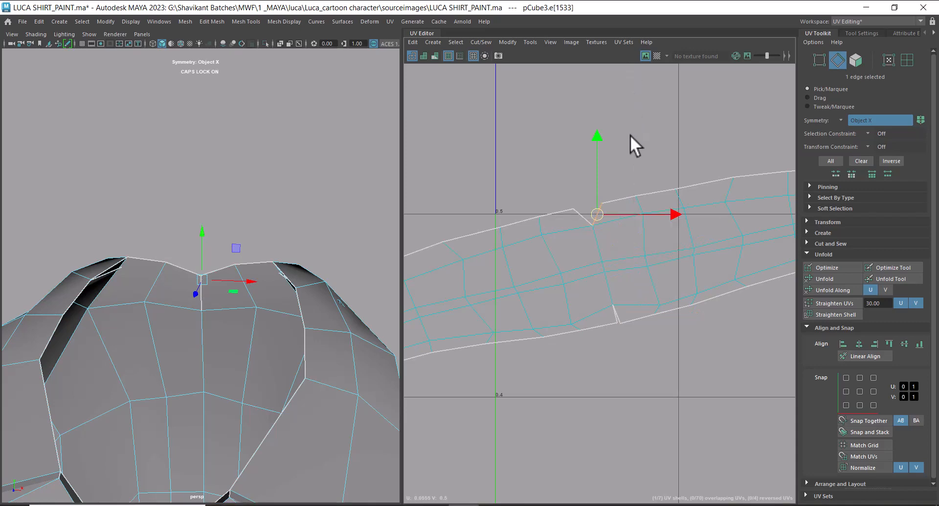
right_drag(619, 225, 683, 228)
click(585, 226)
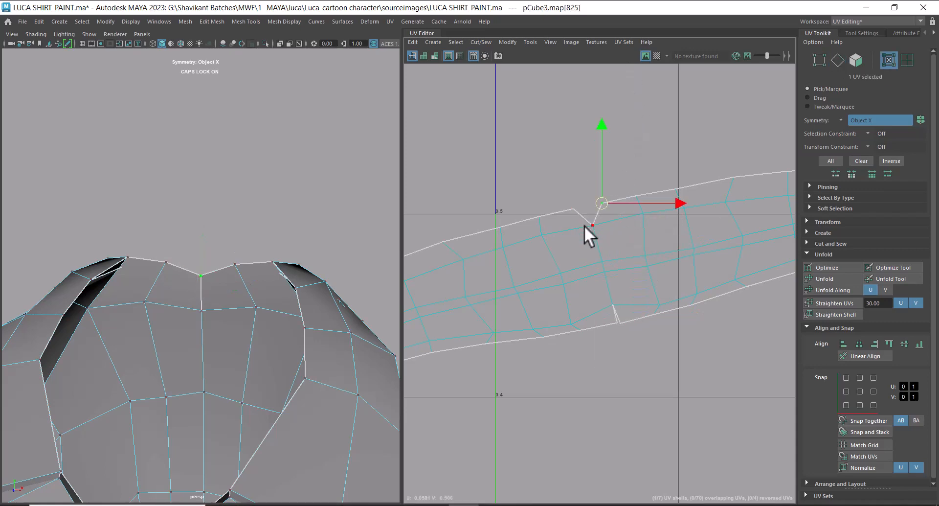
- Select the mesh vertices at the centre of the back neckline and examine them in wireframe and shaded display
alt+right_drag(253, 286, 210, 317)
right_drag(247, 227, 308, 211)
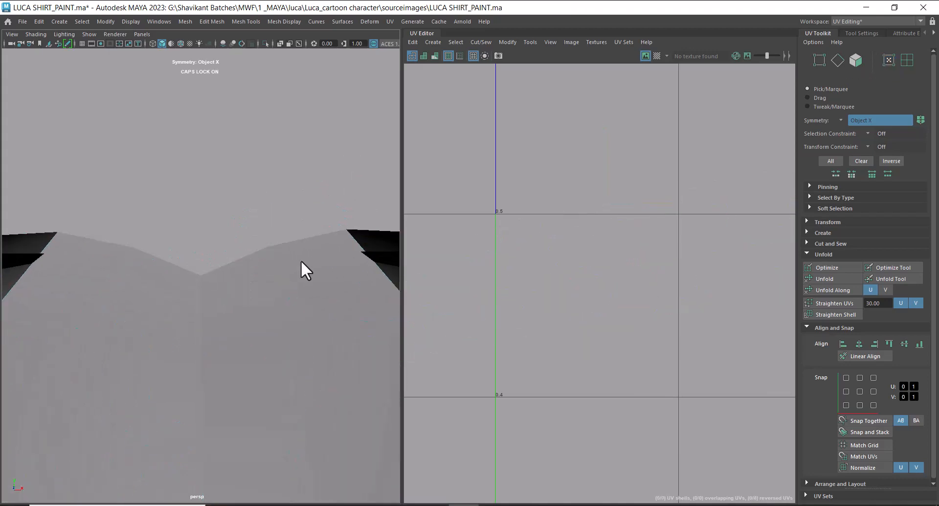
right_drag(356, 156, 296, 156)
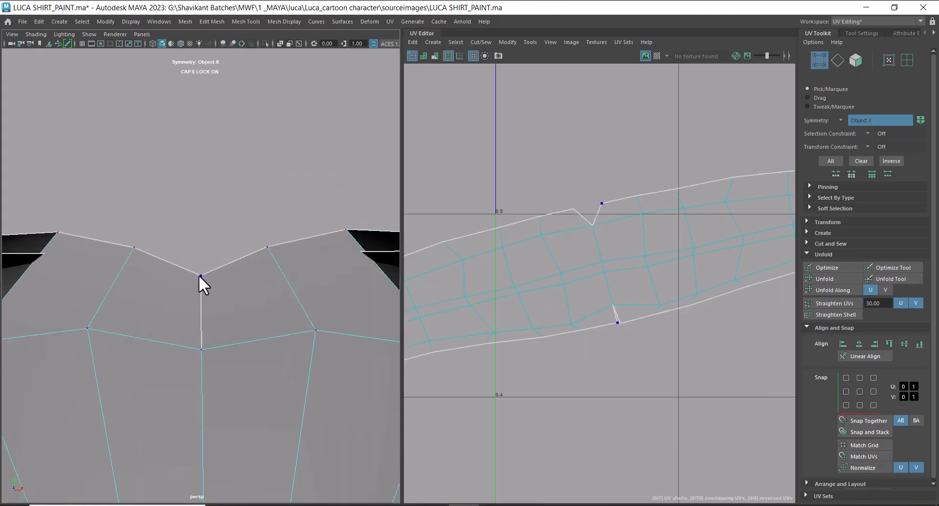
click(200, 275)
key(4)
alt+drag(266, 303, 173, 257)
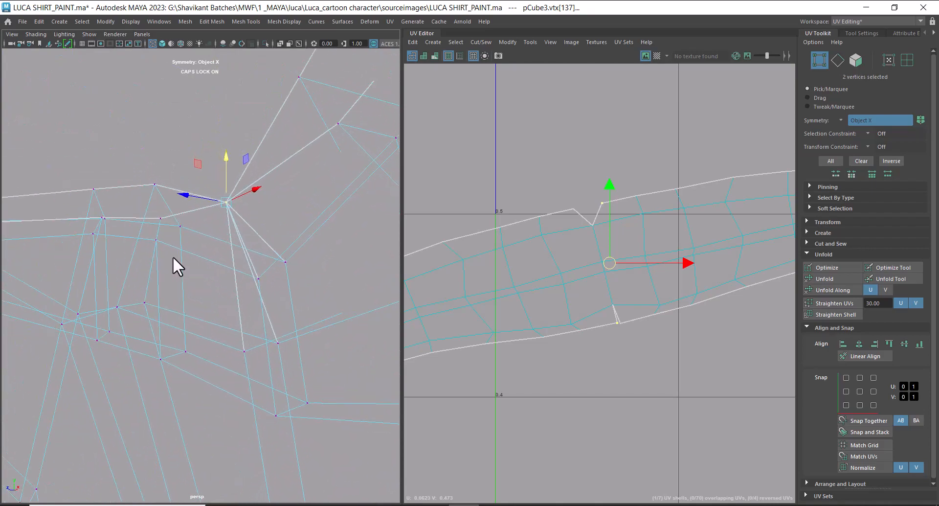
key(4)
key(5)
mouse_move(283, 277)
alt+mouse_down()
mouse_move(306, 324)
mouse_move(257, 323)
mouse_move(268, 306)
mouse_move(267, 265)
mouse_move(262, 283)
alt+mouse_up()
alt+right_drag(261, 280, 59, 142)
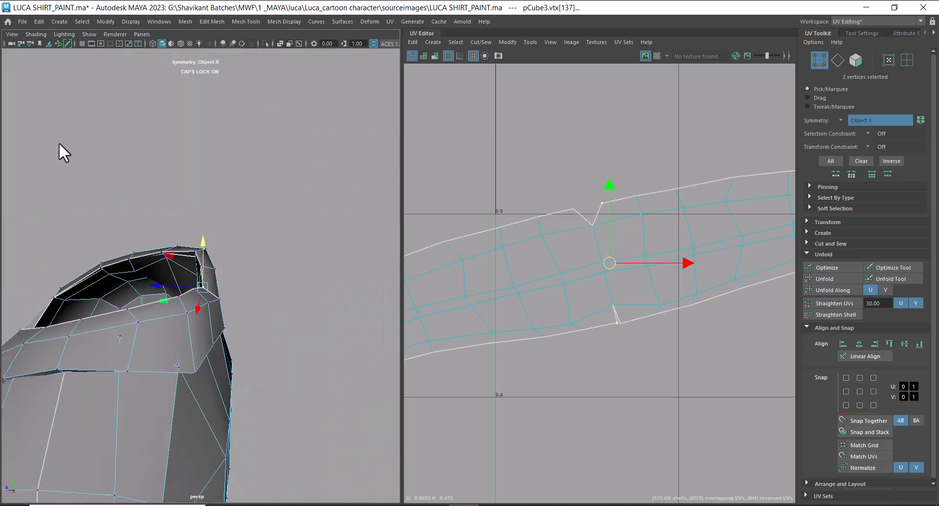
- Set the perspective camera's near clip plane to 0.001
click(11, 43)
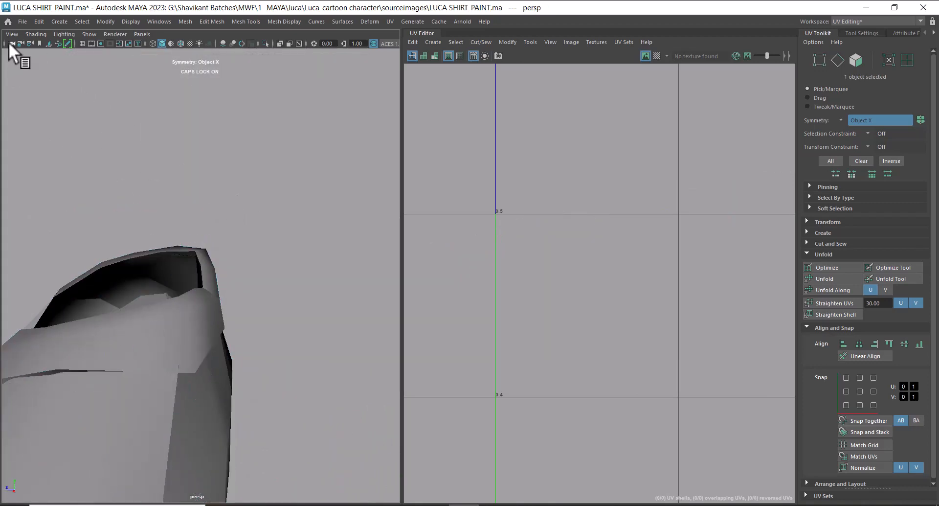
key(ctrl+a)
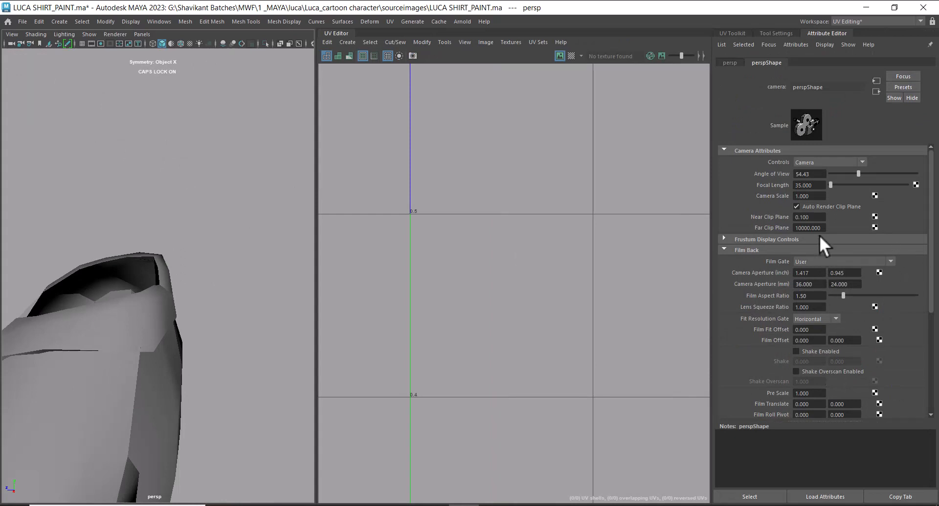
click(813, 217)
text(0.001)
key(Return)
- Try to delete the mesh face on one side of the back neckline's centre
alt+right_drag(187, 268, 220, 285)
click(201, 273)
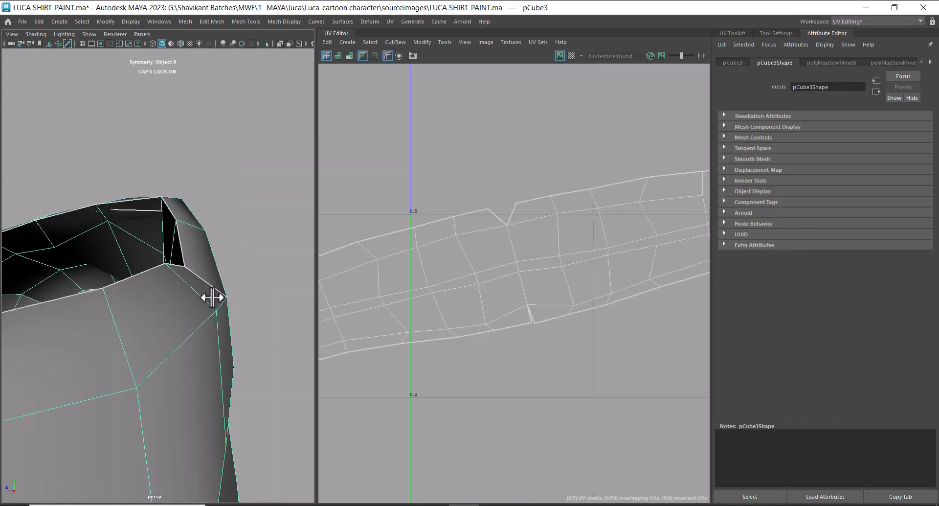
right_drag(204, 217, 169, 219)
alt+right_drag(204, 266, 207, 302)
alt+right_drag(222, 336, 216, 354)
alt+drag(215, 354, 219, 155)
right_drag(221, 156, 219, 178)
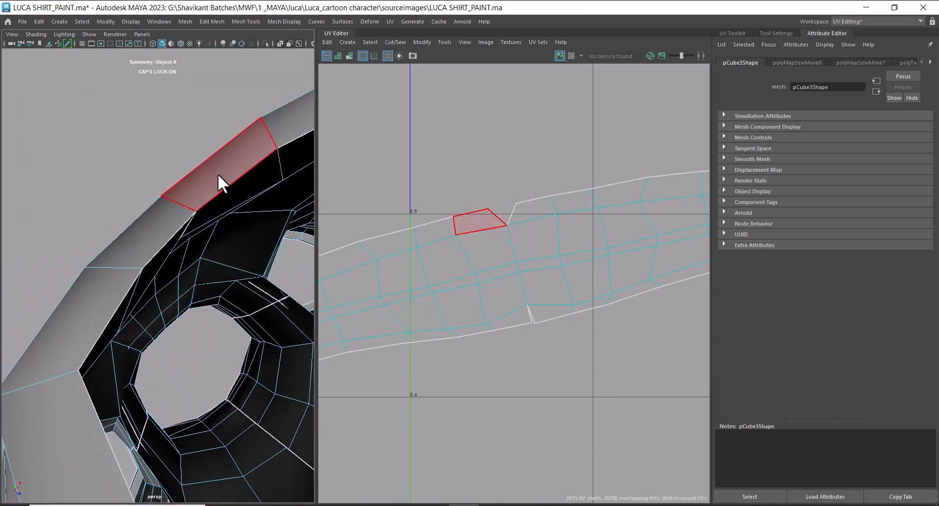
click(219, 174)
key(Delete)
- Try to delete the adjoining face on the other side of the back neckline's centre
alt+drag(172, 251, 4, 215)
alt+drag(122, 315, 189, 342)
click(189, 342)
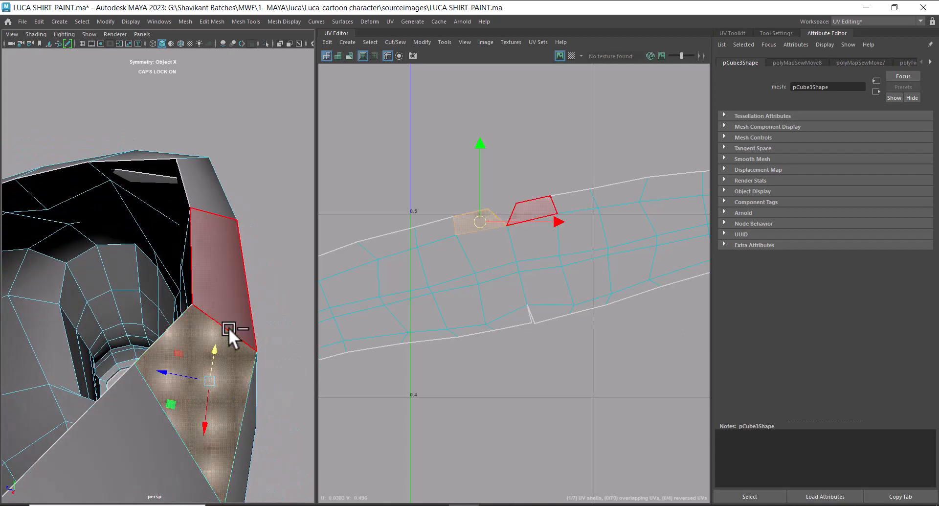
click(229, 287)
key(Delete)
alt+drag(220, 326, 69, 319)
alt+drag(129, 282, 188, 282)
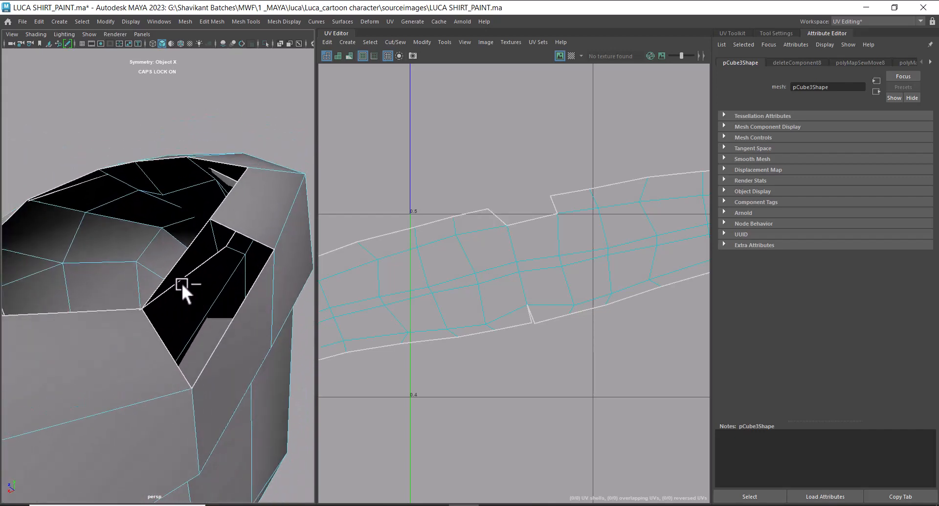
- Undo the deletion of the two back neckline faces
alt+drag(192, 280, 287, 284)
click(112, 295)
key(ctrl+z)
scroll(210, 360, down, 5)
scroll(189, 324, up, 5)
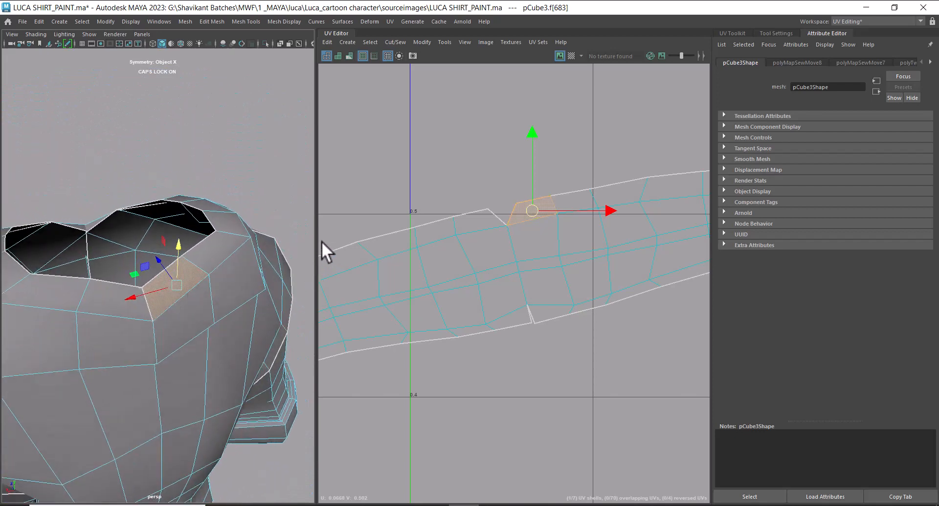
- Widen the perspective view and return the shirt mesh to object selection
drag(317, 241, 435, 241)
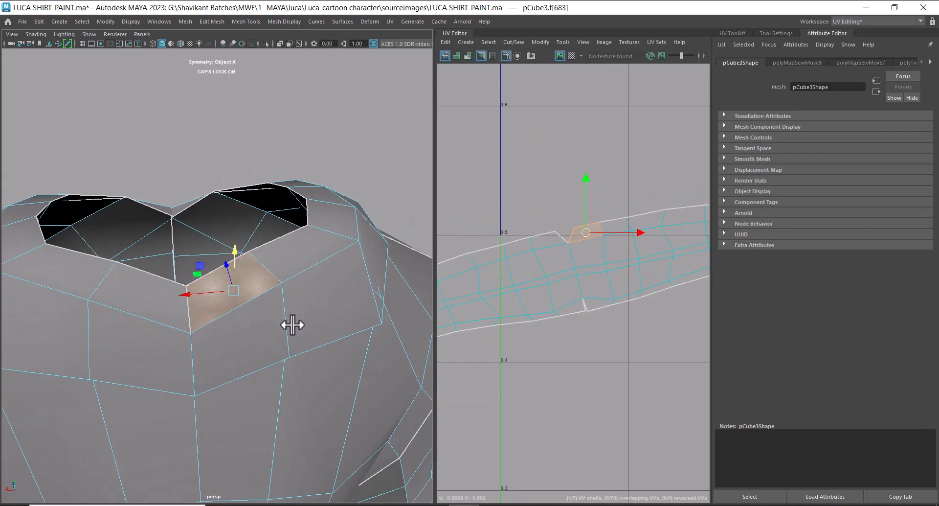
alt+drag(277, 326, 250, 329)
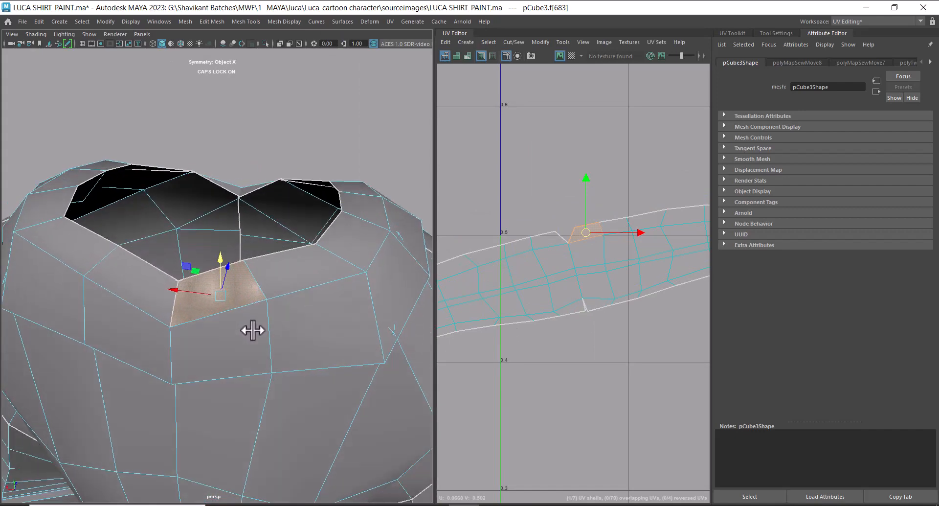
right_click(288, 268)
right_drag(288, 268, 337, 210)
alt+drag(343, 278, 313, 291)
scroll(312, 291, up, 5)
scroll(244, 220, down, 5)
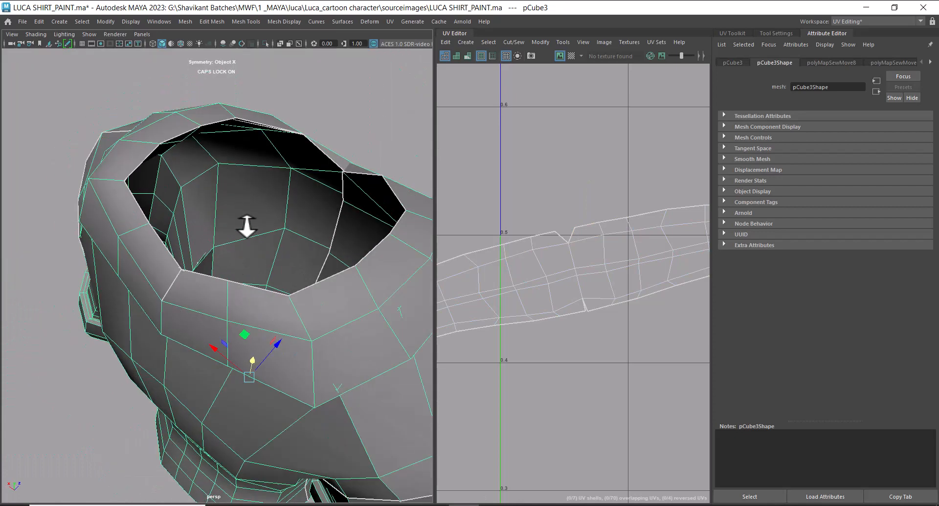
- Try a Multi-Cut at the back neckline, leave the tool and turn off Object X symmetry
right_drag(233, 165, 160, 162)
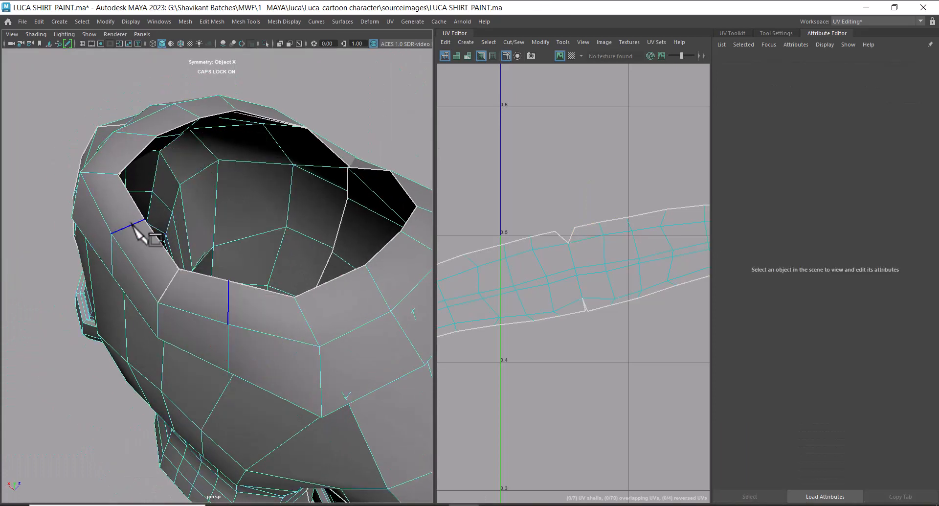
click(169, 286)
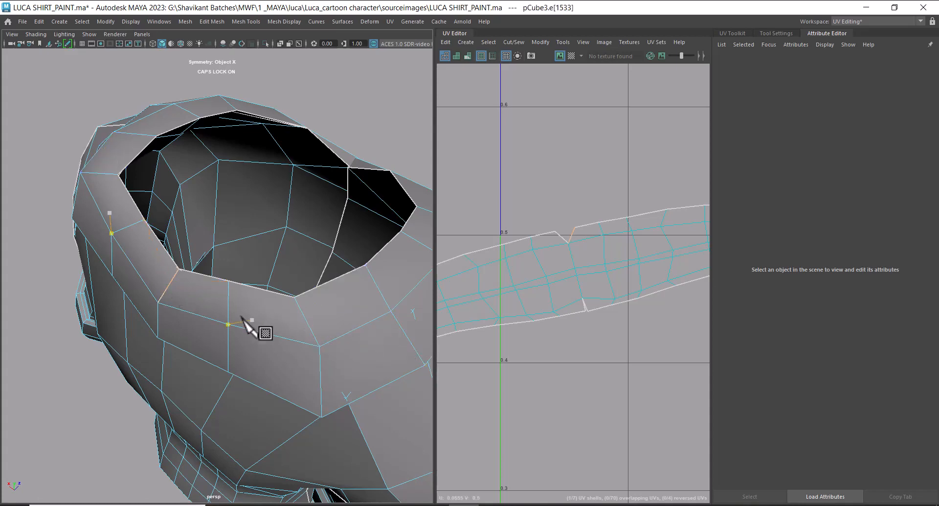
key(F8)
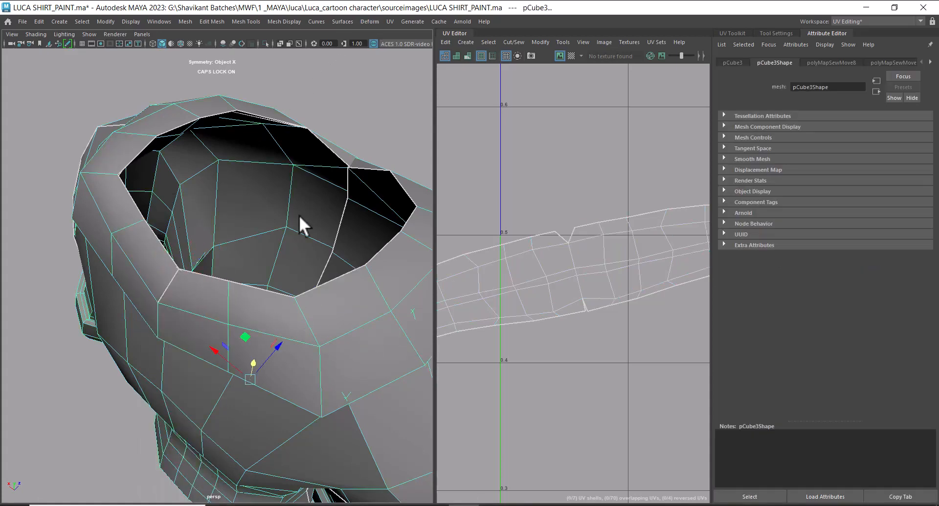
shift+right_click(329, 145)
ctrl+shift+right_drag(309, 138, 311, 67)
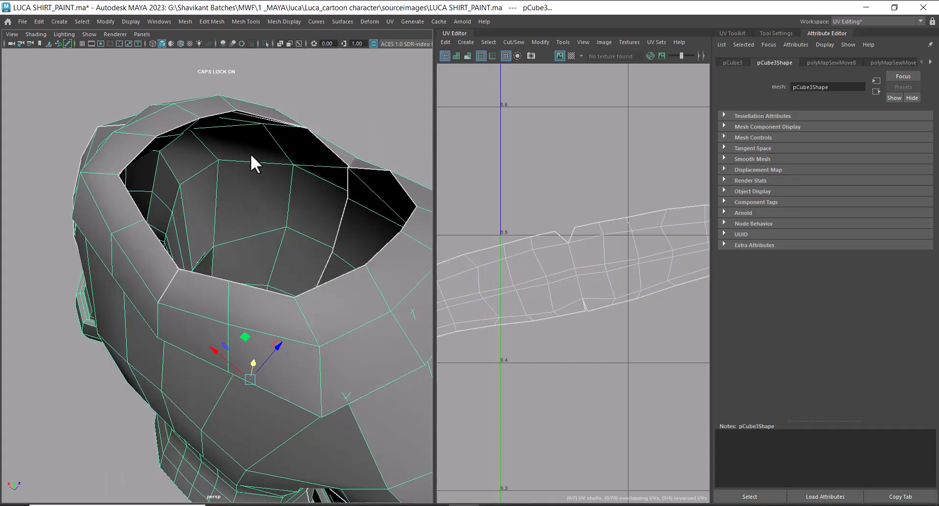
- Try to cut new edges across the collar faces around the back neckline with Multi-Cut
right_drag(242, 149, 179, 154)
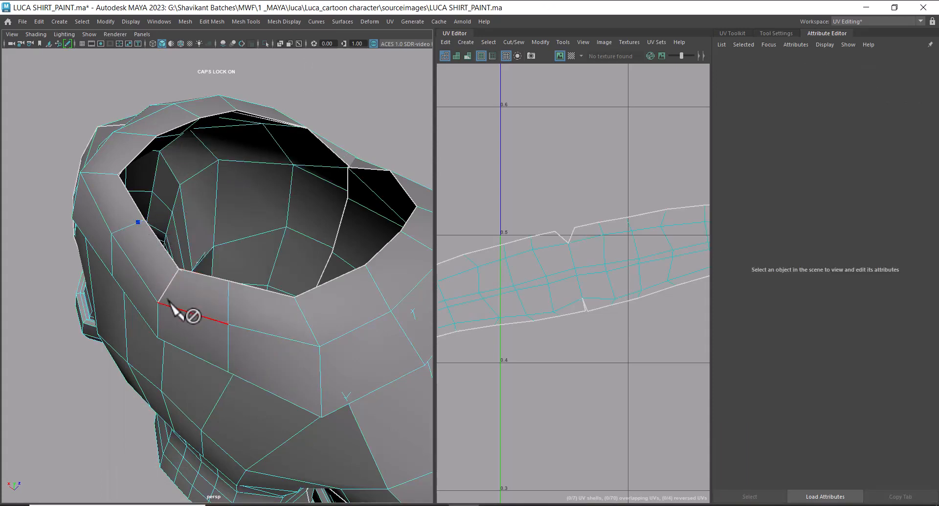
alt+drag(178, 310, 337, 304)
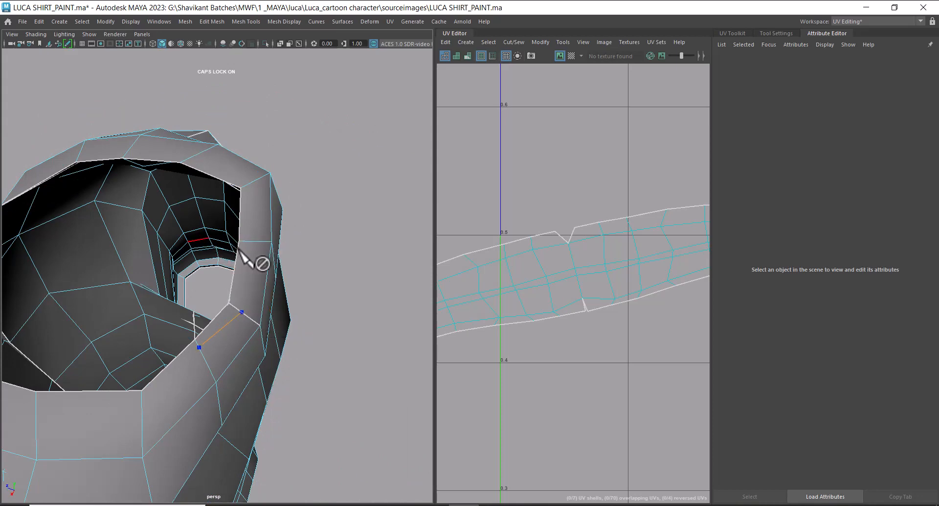
alt+drag(239, 243, 259, 251)
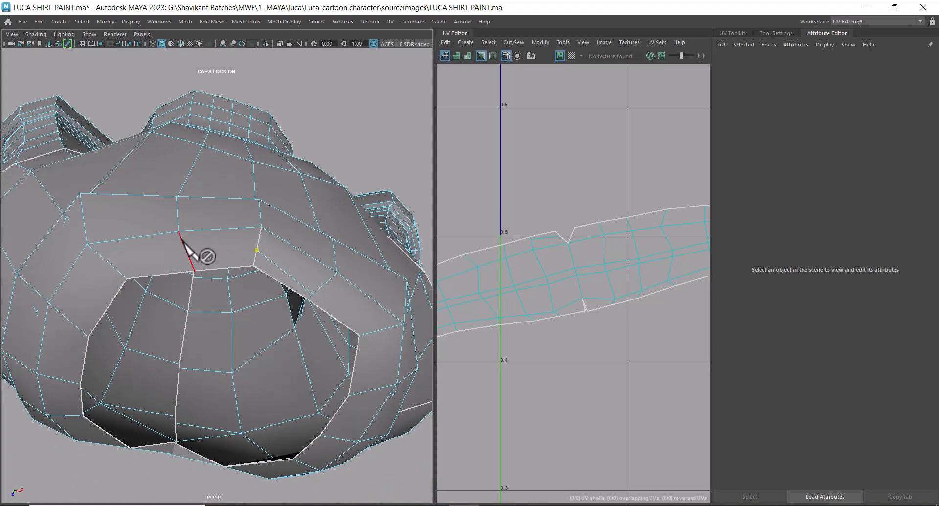
alt+drag(185, 240, 259, 289)
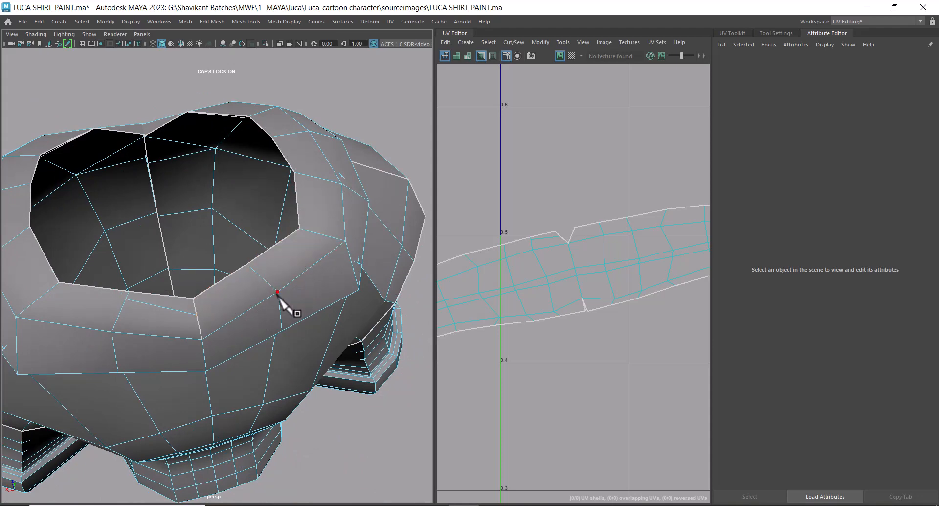
scroll(226, 338, up, 5)
alt+drag(226, 338, 264, 315)
scroll(228, 313, down, 5)
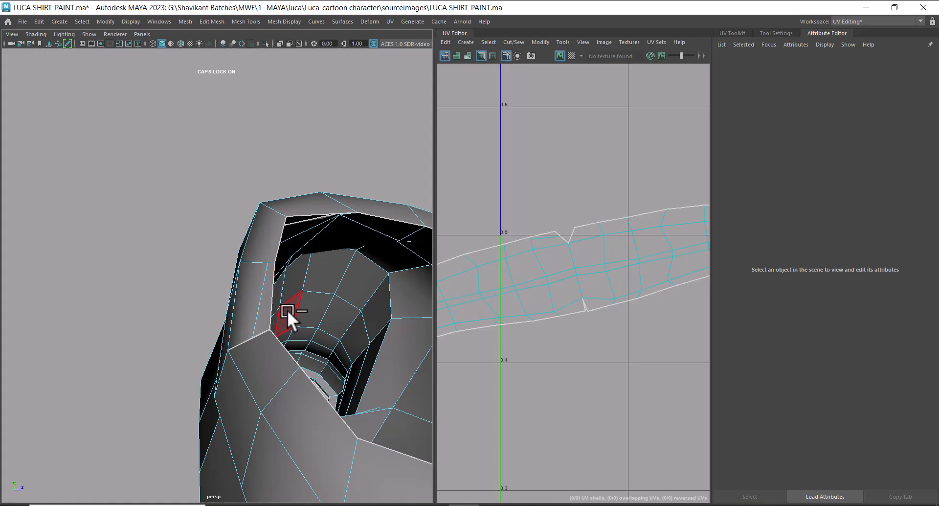
- Delete the two outer faces on either side of the back neckline's centre
click(270, 316)
right_drag(268, 283, 269, 294)
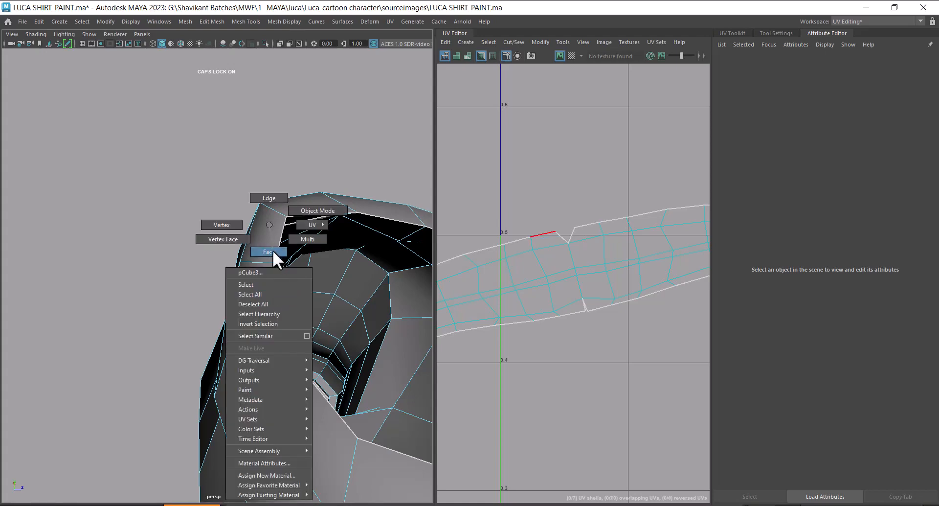
right_drag(272, 251, 272, 252)
alt+drag(274, 252, 369, 319)
click(294, 250)
key(Delete)
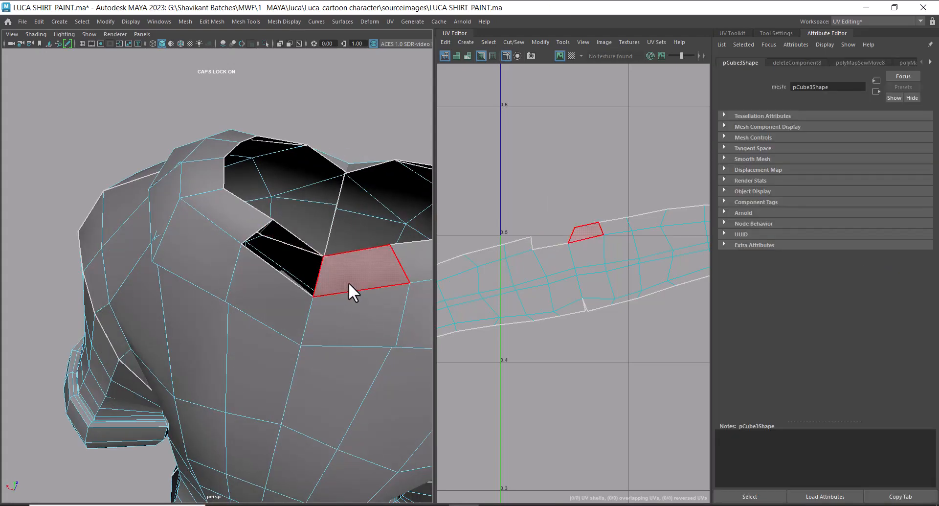
click(354, 264)
key(Delete)
- Adjust the split vertex at the centre of the back neckline and merge the overlapping vertices there
mouse_move(295, 288)
alt+mouse_down()
mouse_move(345, 280)
mouse_move(241, 265)
mouse_move(292, 277)
mouse_move(201, 292)
mouse_move(342, 310)
mouse_move(314, 246)
mouse_move(321, 229)
alt+mouse_up()
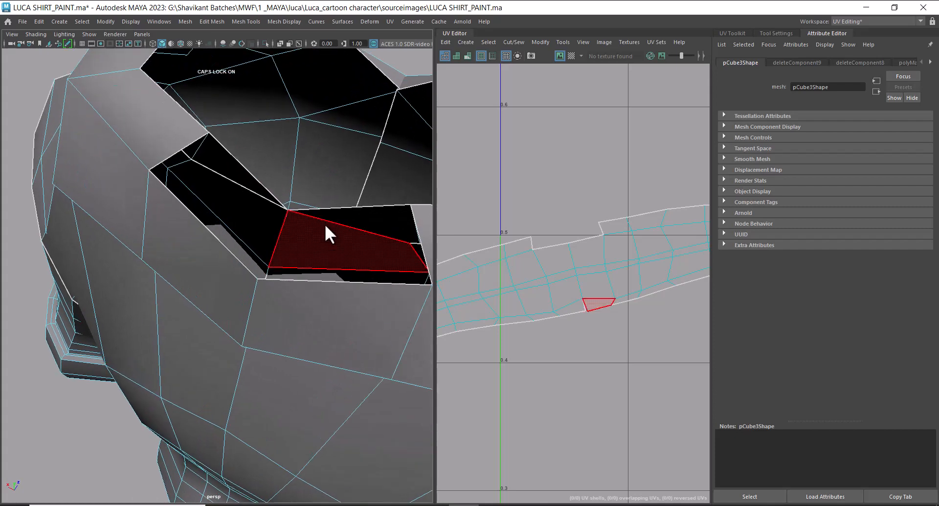
key(F9)
click(287, 209)
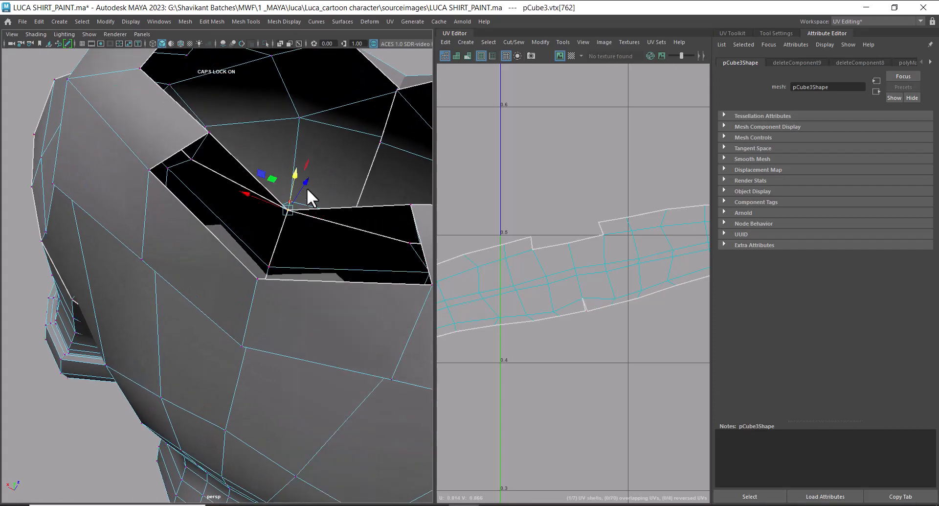
drag(295, 176, 253, 247)
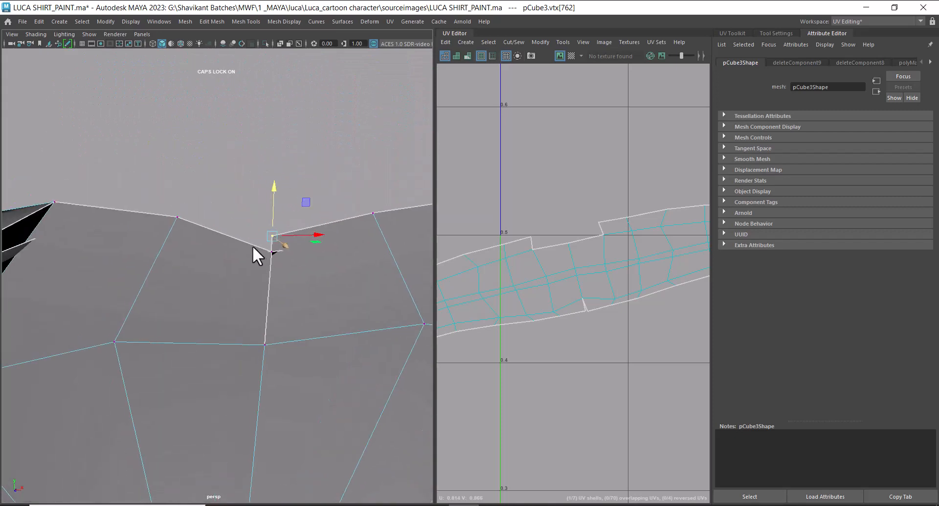
click(272, 253)
drag(271, 213, 148, 283)
click(171, 306)
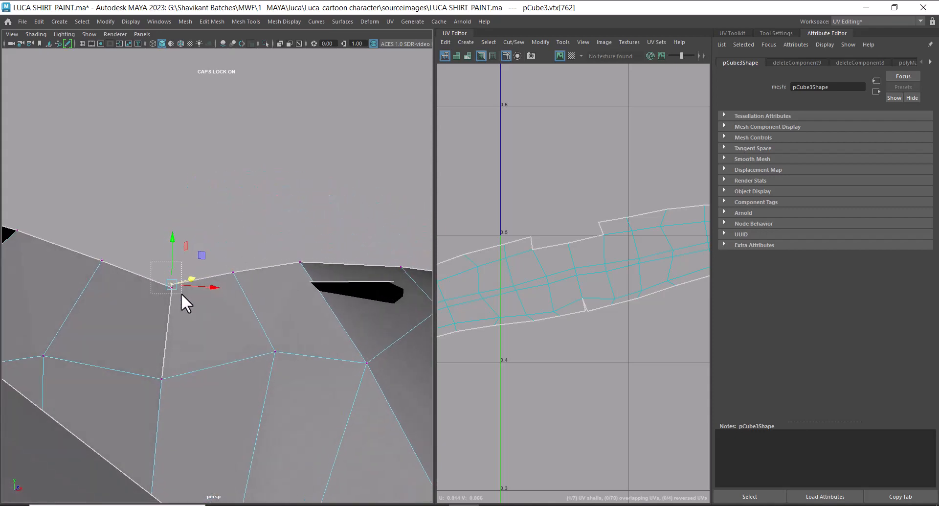
shift+click(224, 274)
shift+right_drag(222, 273, 220, 161)
alt+drag(220, 162, 342, 360)
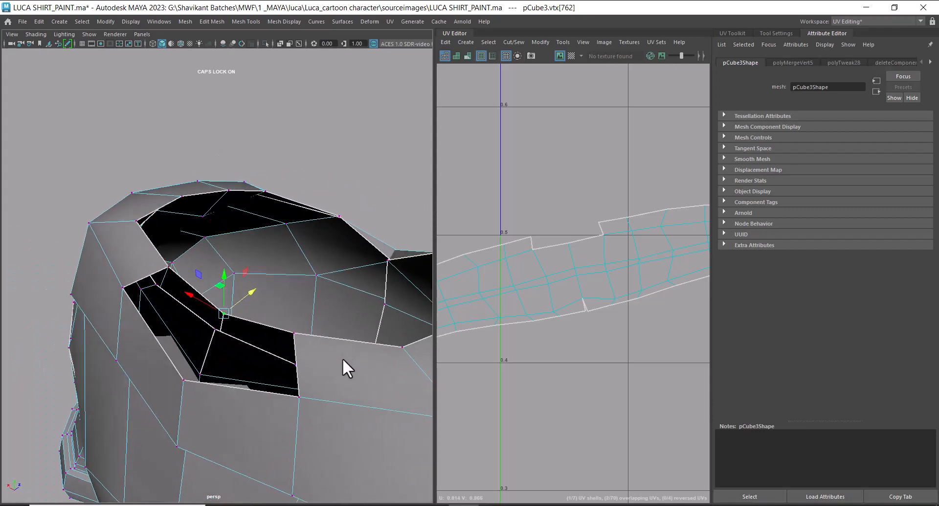
- Merge the coincident vertices on the inner collar border just below the back neckline's centre
click(214, 328)
alt+drag(213, 327, 307, 362)
key(4)
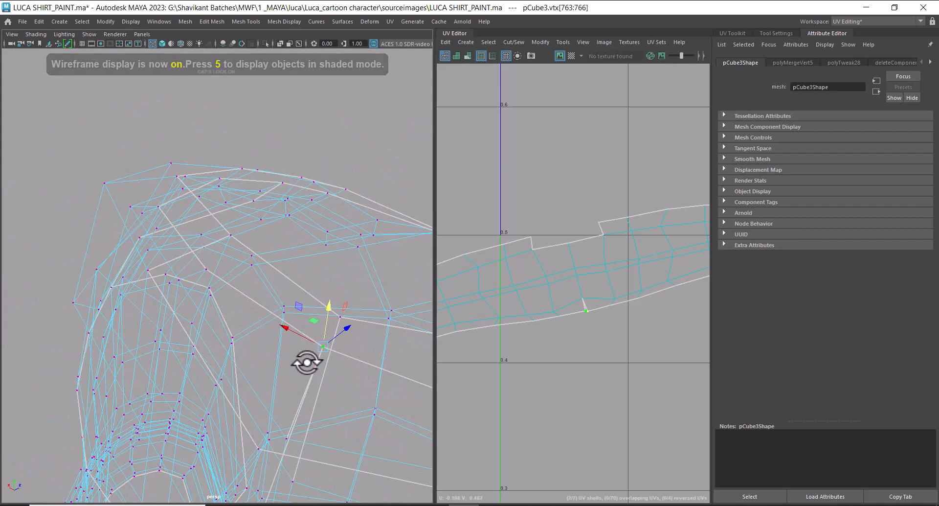
shift+right_drag(323, 359, 312, 254)
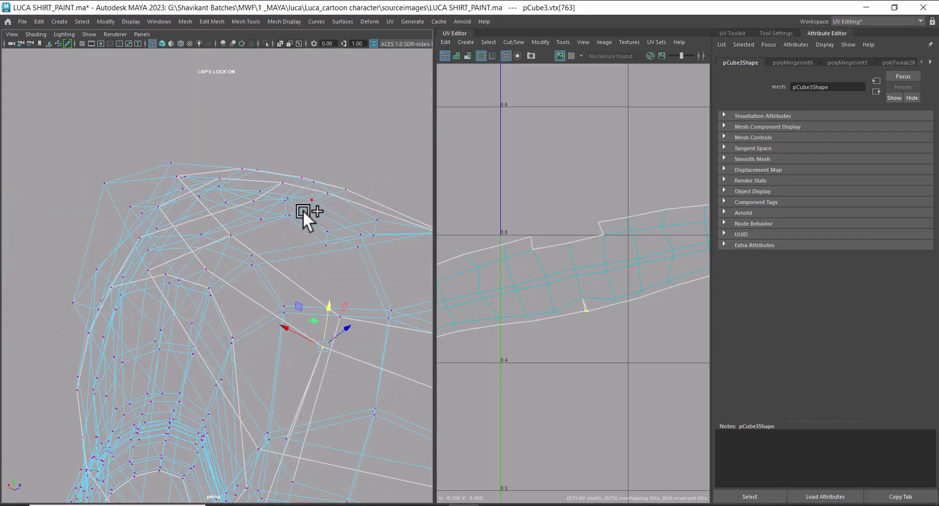
key(5)
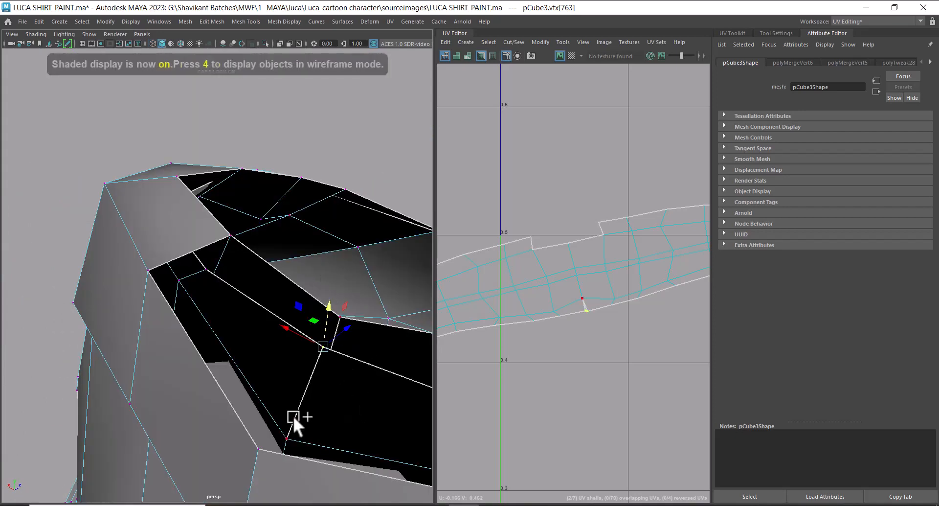
- Examine the merged vertices and the inner collar edges around the open gap at the back neckline
click(293, 417)
click(286, 438)
click(324, 345)
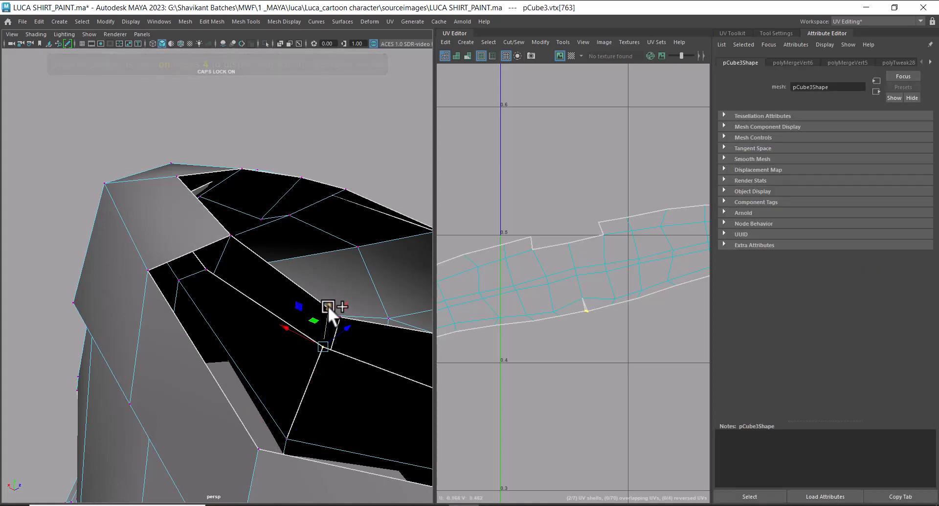
key(f)
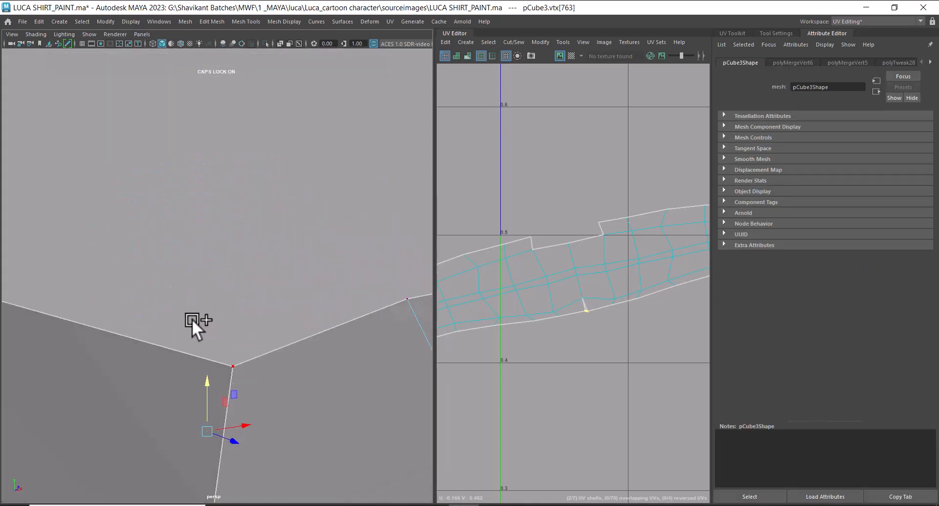
scroll(192, 319, down, 10)
alt+drag(226, 360, 354, 409)
scroll(278, 360, up, 6)
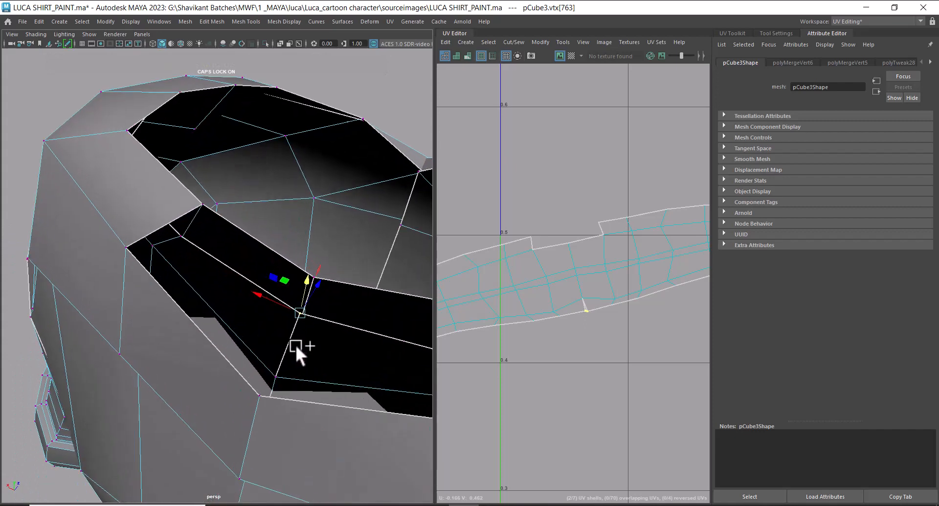
- Fill the hole from the selected back neckline border edges and show the mesh in wireframe
right_drag(310, 225, 315, 147)
click(275, 250)
scroll(269, 283, down, 5)
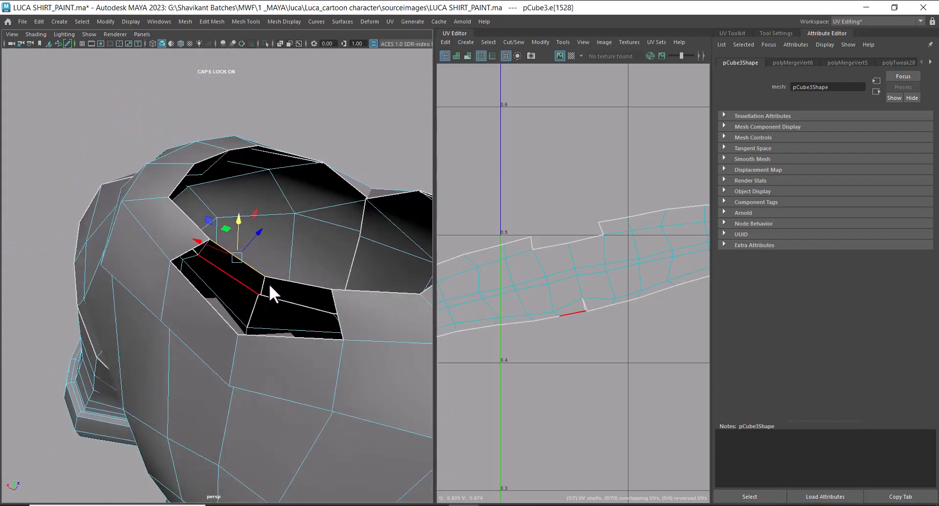
alt+drag(269, 284, 199, 288)
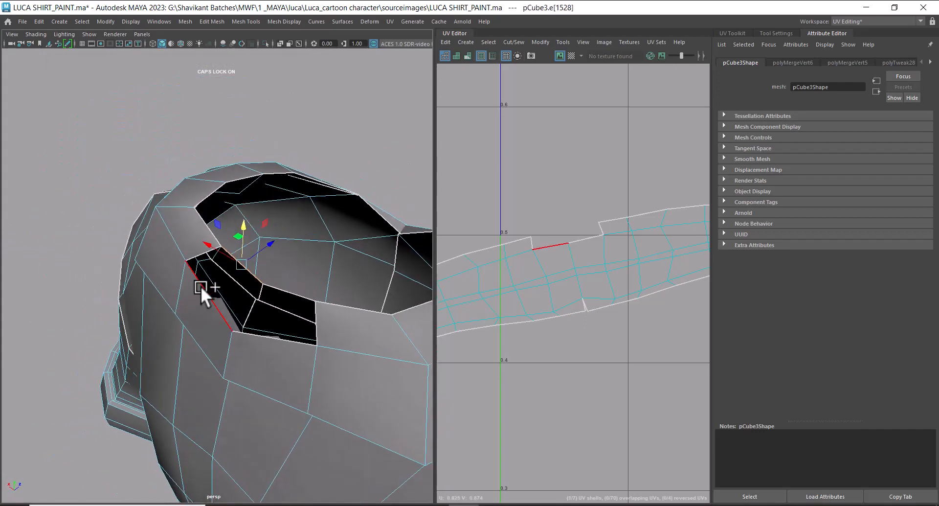
shift+right_drag(201, 285, 198, 377)
key(4)
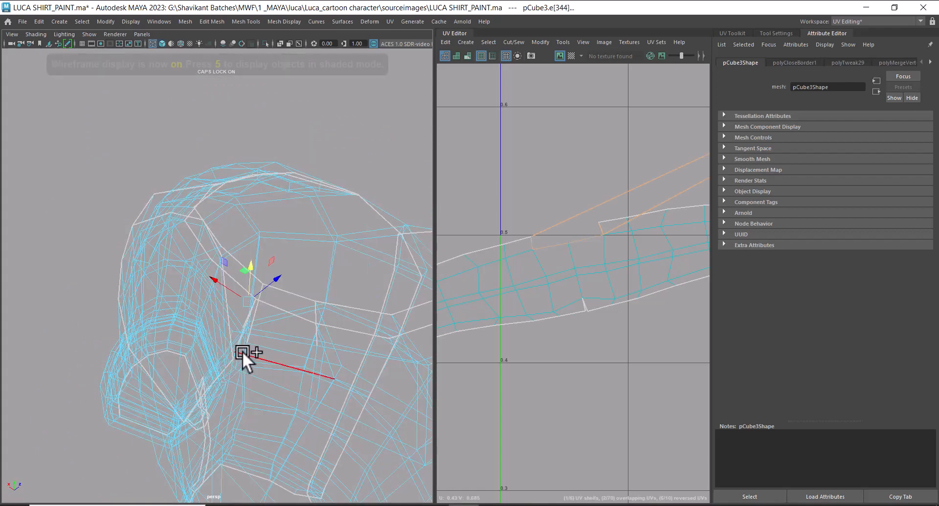
- Assign a Lambert material to the shirt so it displays shaded instead of wireframe
key(5)
alt+drag(293, 341, 229, 259)
right_drag(218, 234, 277, 186)
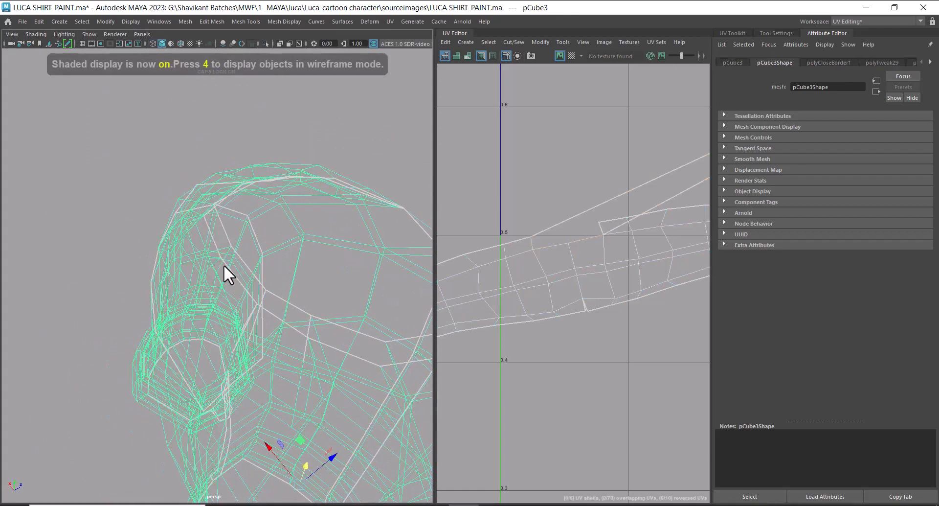
key(6)
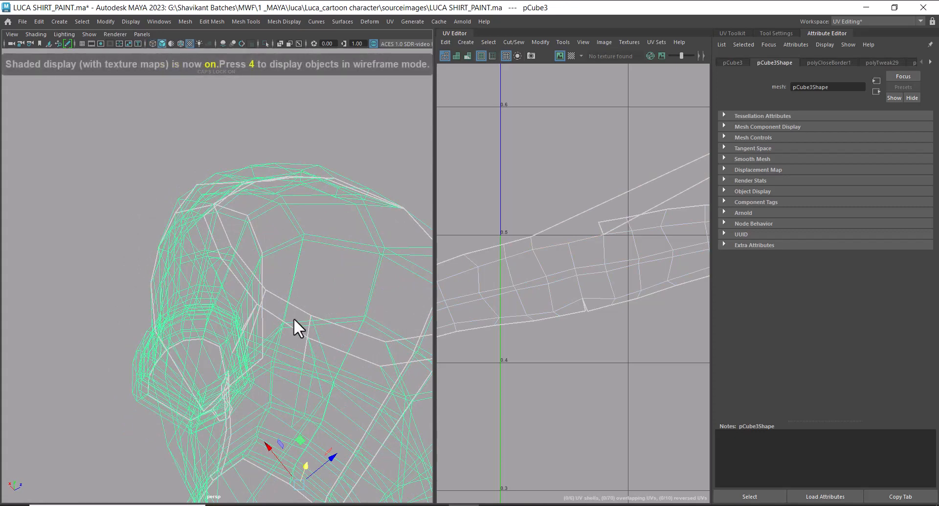
key(Delete)
key(ctrl+z)
right_drag(226, 225, 258, 494)
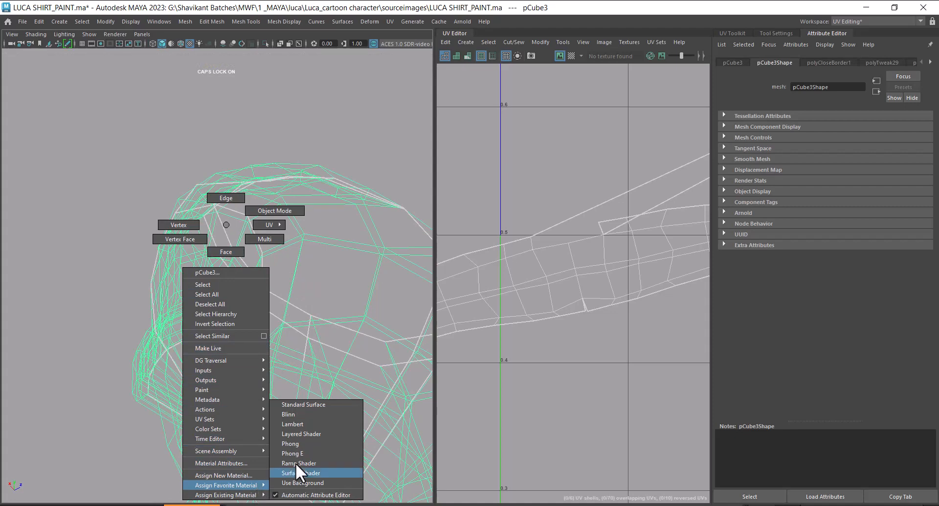
right_drag(306, 429, 305, 423)
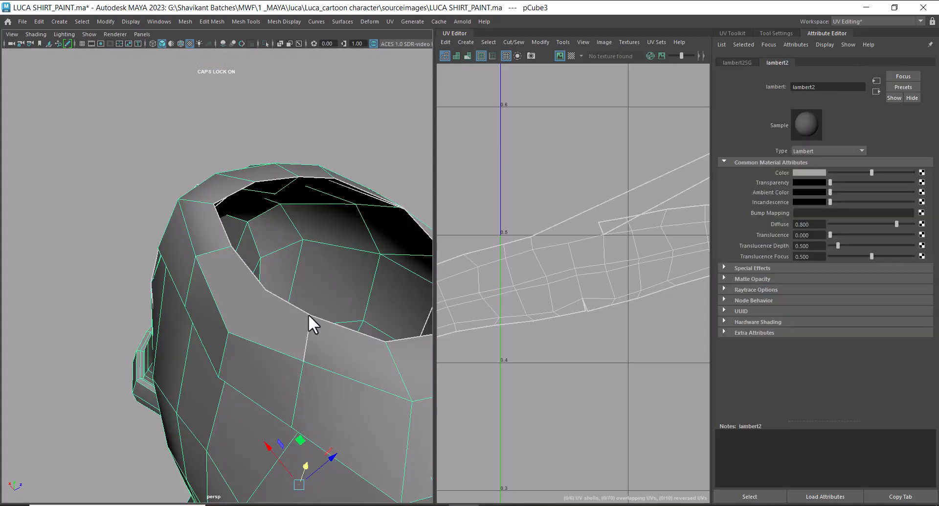
- Cut an edge with Multi-Cut across the filled back neckline face, from the border vertex to the vertex below it
alt+drag(240, 303, 265, 321)
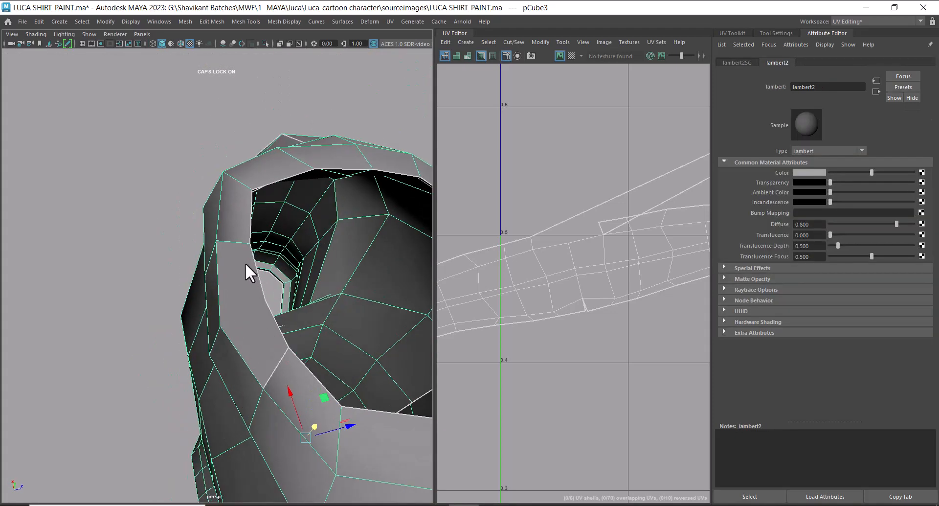
right_drag(230, 237, 180, 230)
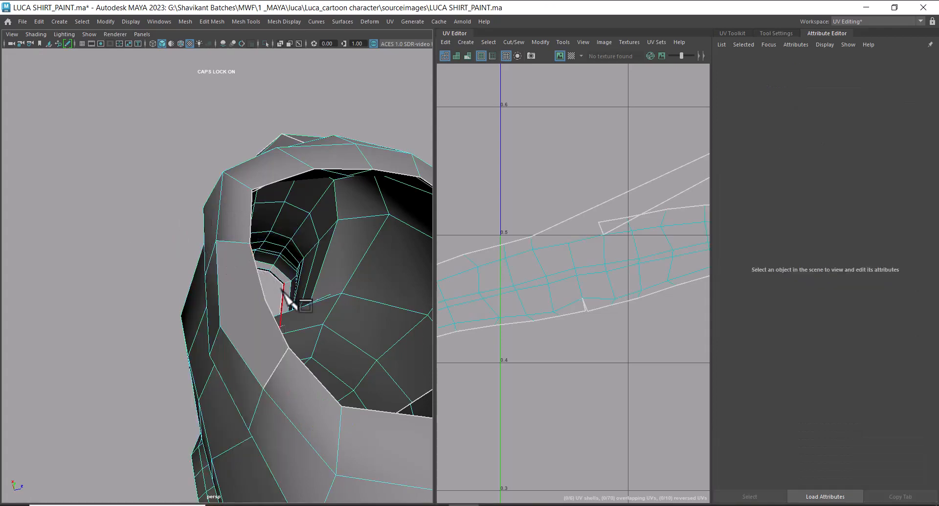
alt+drag(281, 289, 201, 294)
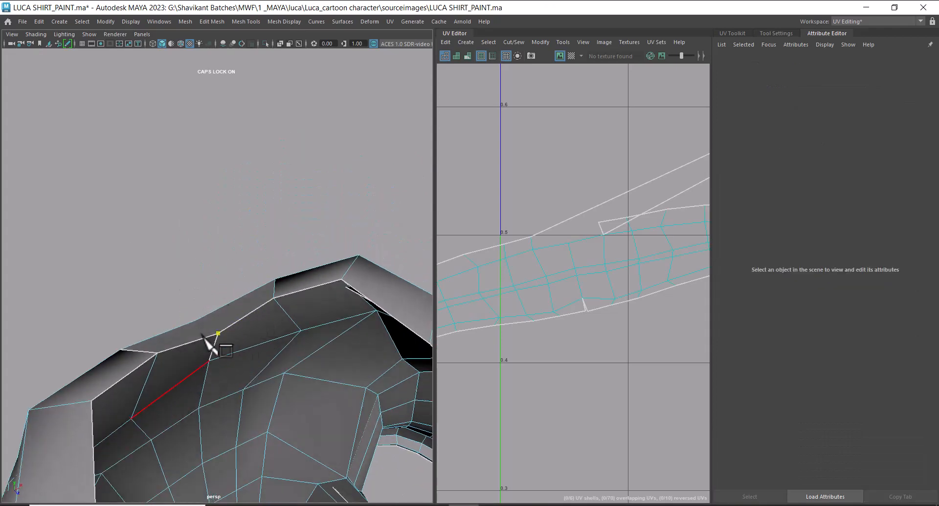
alt+drag(202, 335, 315, 322)
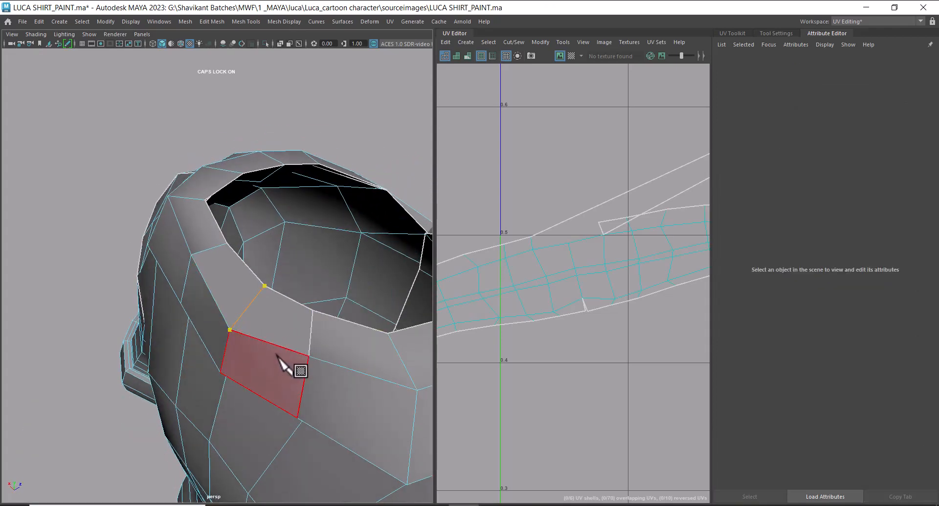
key(ctrl+z)
key(ctrl+z)
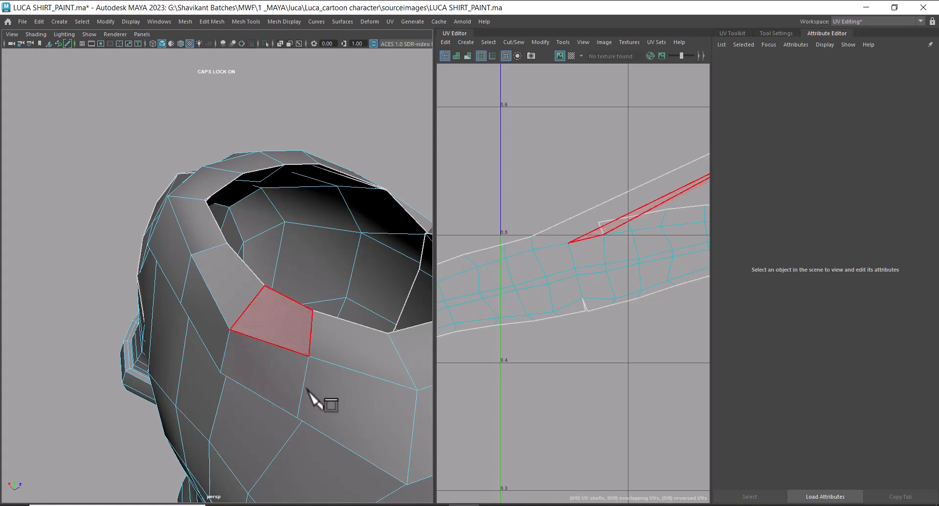
- Examine the repaired back neckline from the front and inside the collar, with the vertex below its centre selected
alt+drag(314, 398, 163, 351)
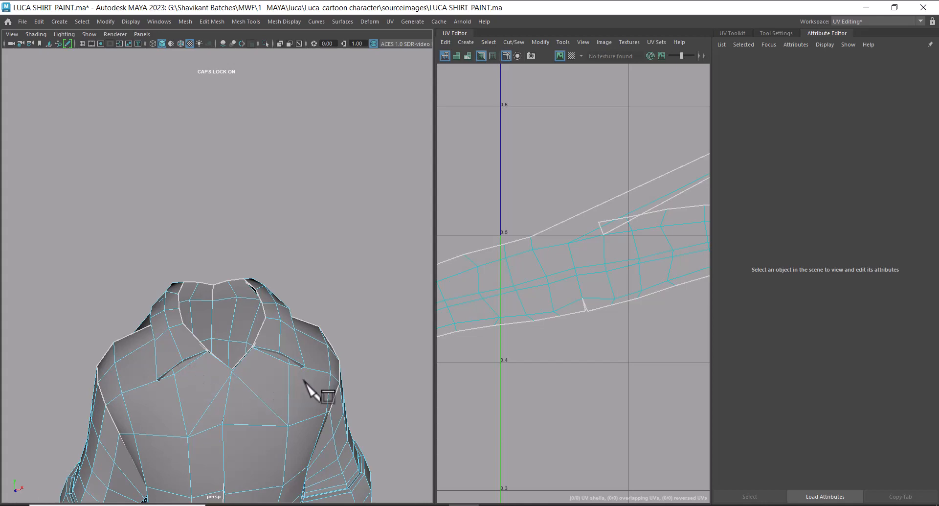
alt+right_drag(299, 340, 300, 473)
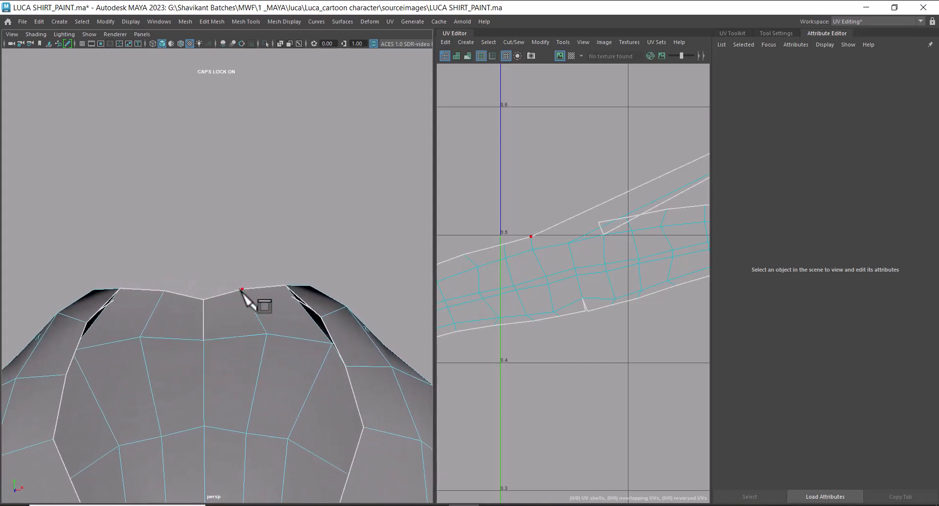
click(267, 288)
key(F9)
alt+right_drag(198, 193, 249, 375)
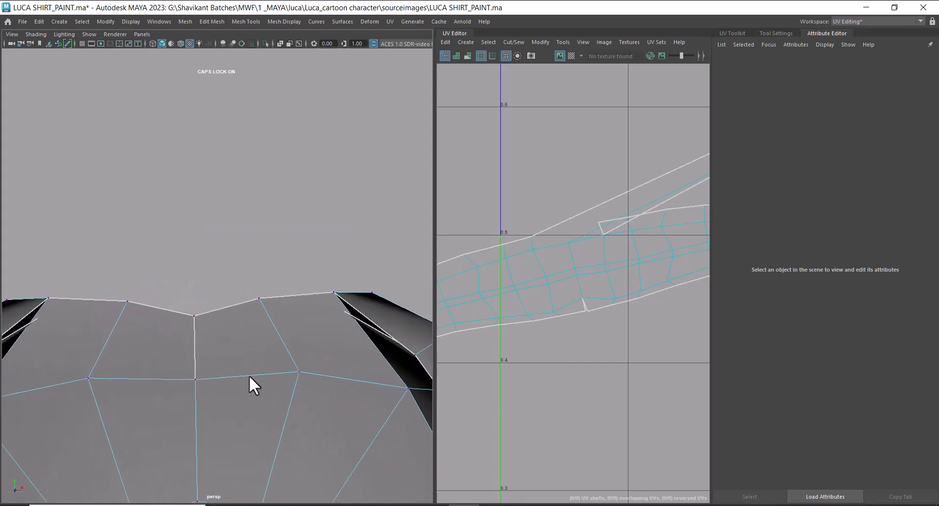
click(196, 379)
scroll(338, 406, down, 3)
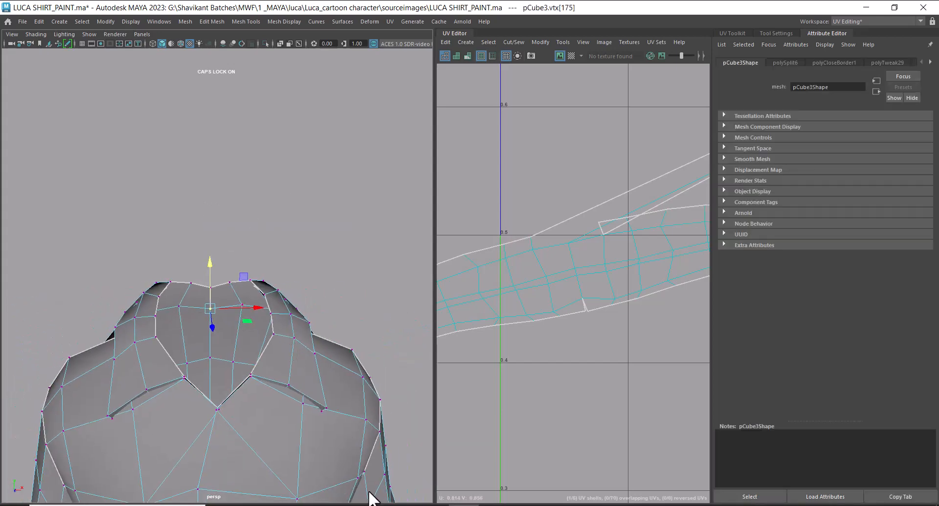
click(494, 505)
alt+drag(360, 142, 291, 188)
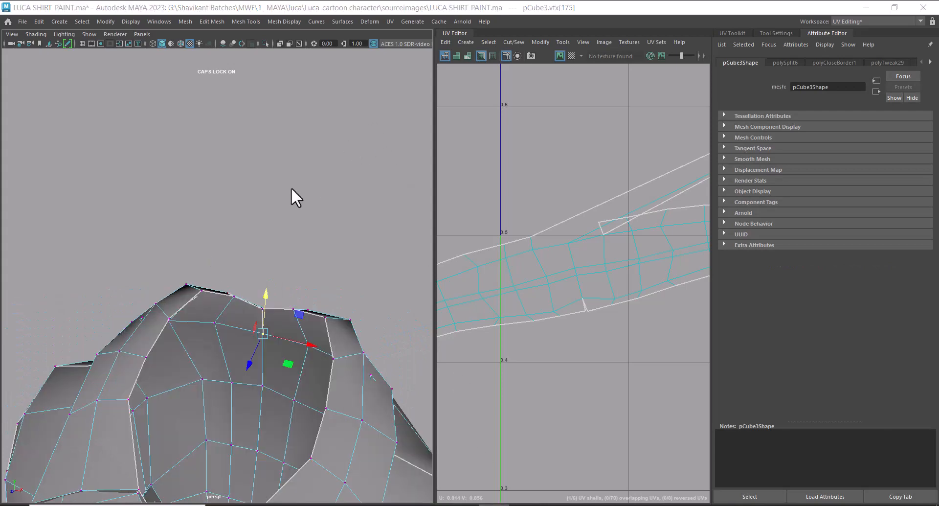
alt+drag(312, 361, 309, 379)
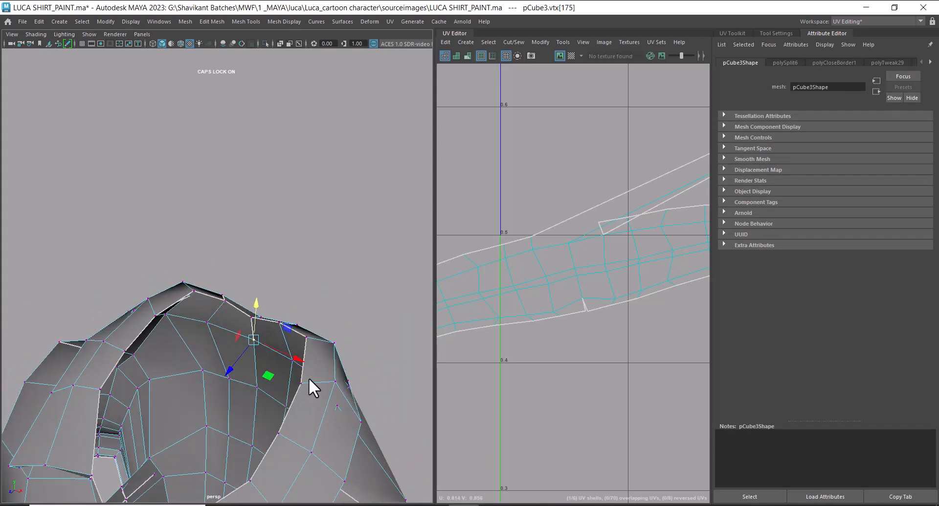
- Move and sew the split UV edge at the notch on the collar shell's lower border
scroll(636, 309, down, 2)
scroll(607, 301, up, 3)
right_drag(606, 301, 597, 167)
click(593, 307)
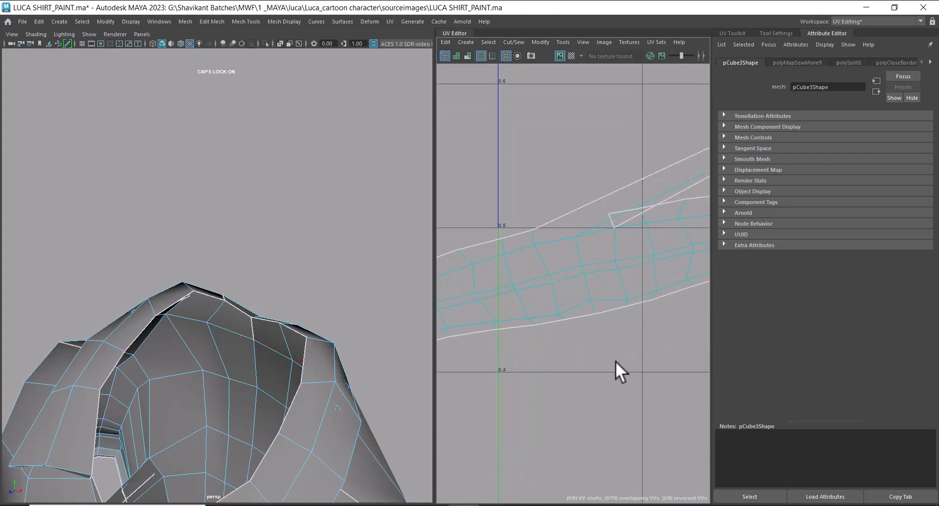
- Cut the UV edge at the centre of the sleeve-holed body shell's neckline, where the stretched collar faces attach
scroll(615, 360, down, 10)
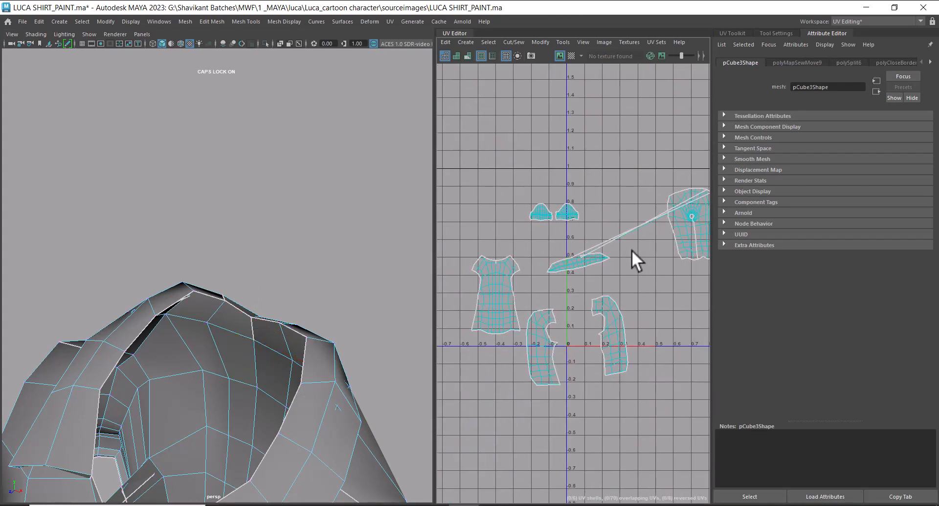
scroll(632, 250, up, 8)
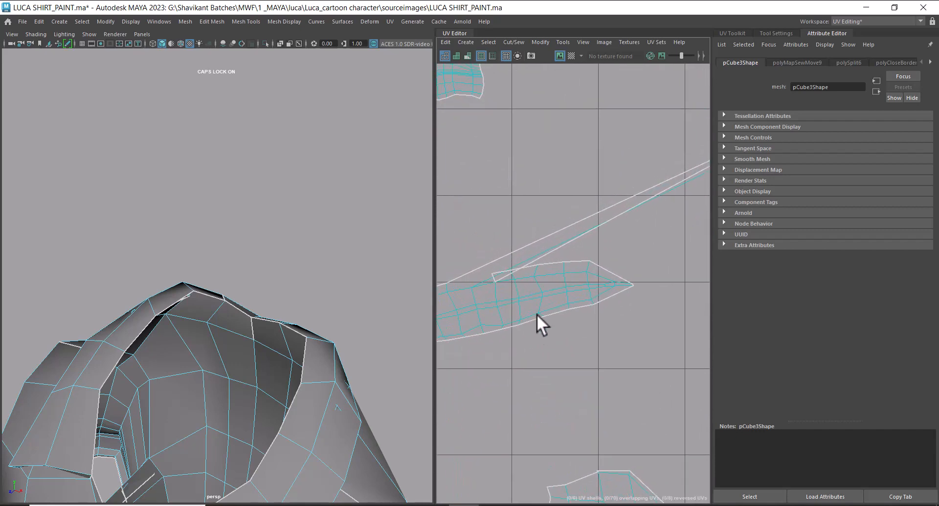
alt+middle_drag(566, 289, 547, 324)
scroll(547, 324, down, 3)
alt+middle_drag(574, 252, 512, 302)
alt+middle_drag(657, 267, 510, 319)
alt+middle_drag(699, 210, 580, 291)
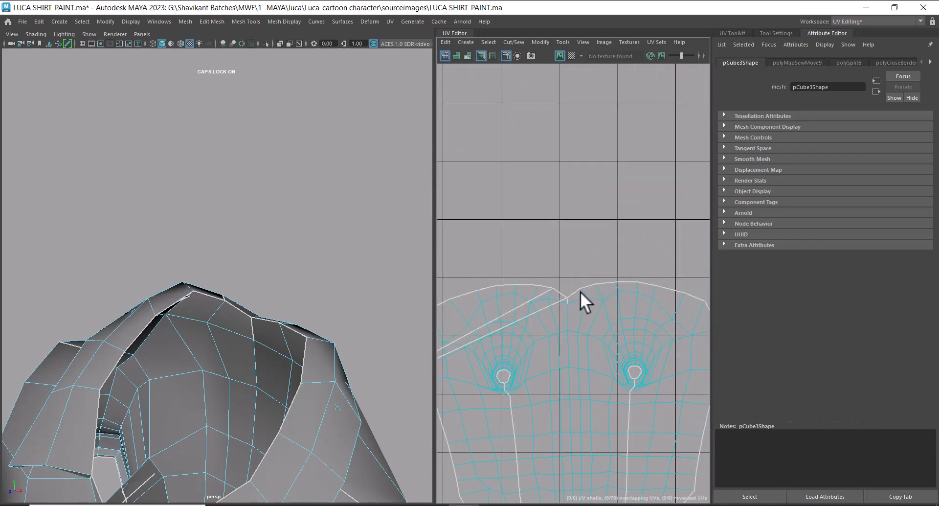
scroll(580, 291, up, 5)
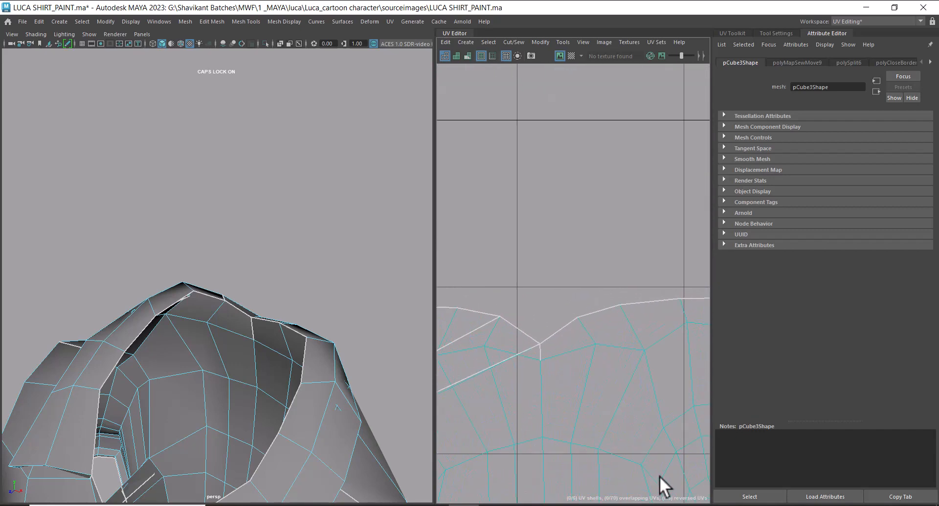
click(526, 328)
shift+right_drag(586, 221, 500, 271)
- Select all UVs of the stretched collar shell in the full-screen UV view and unfold them
scroll(589, 337, down, 6)
alt+middle_drag(556, 220, 623, 163)
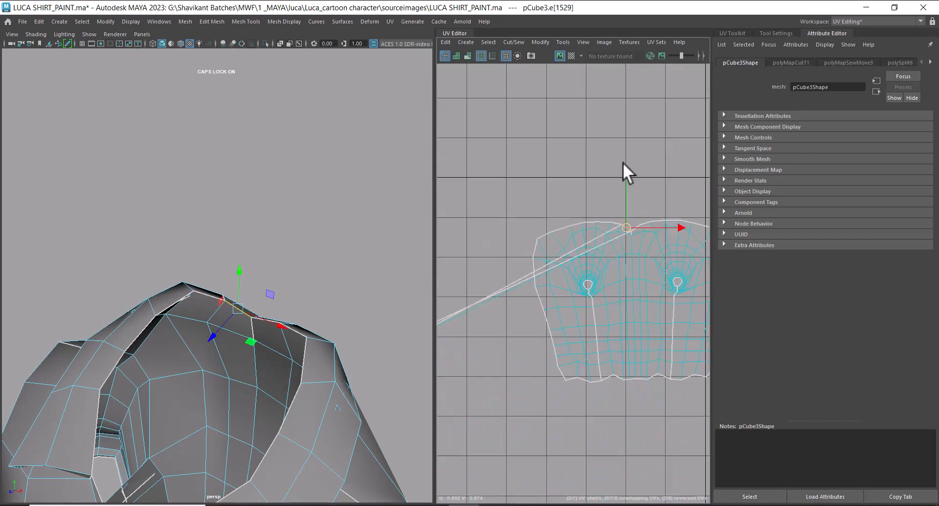
scroll(623, 162, down, 3)
key(ctrl+space)
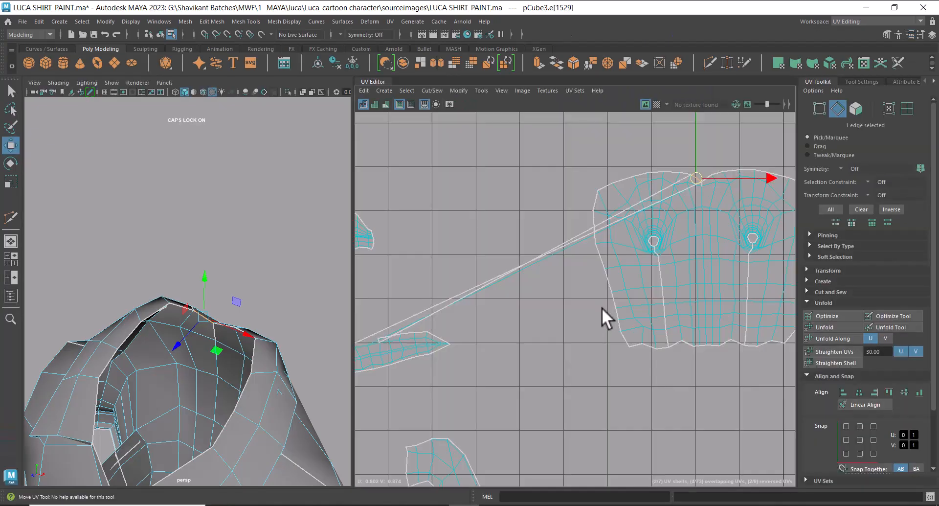
key(ctrl+space)
scroll(498, 248, down, 4)
scroll(429, 215, up, 3)
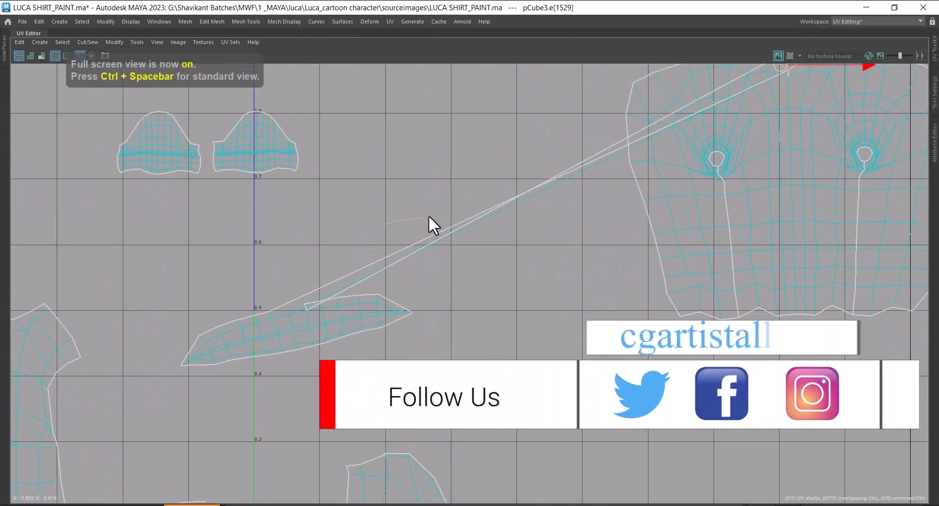
drag(399, 255, 377, 286)
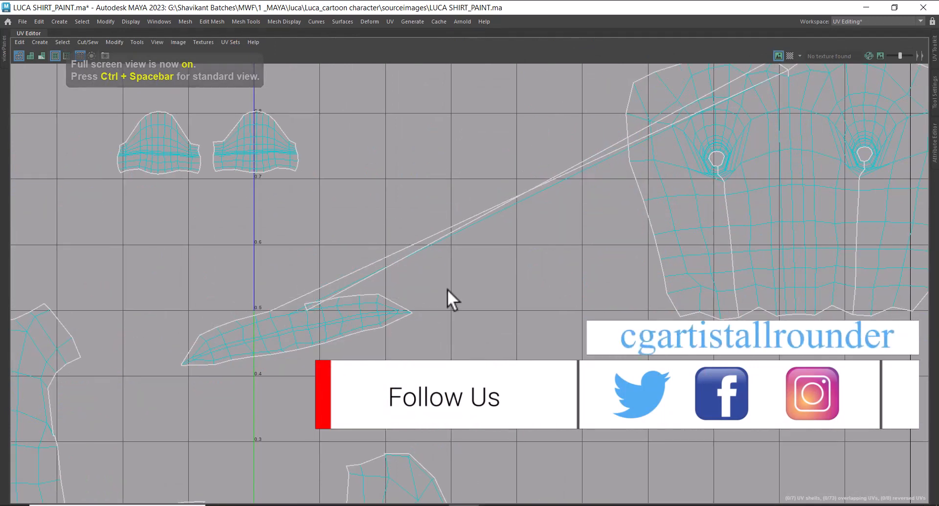
drag(435, 202, 324, 342)
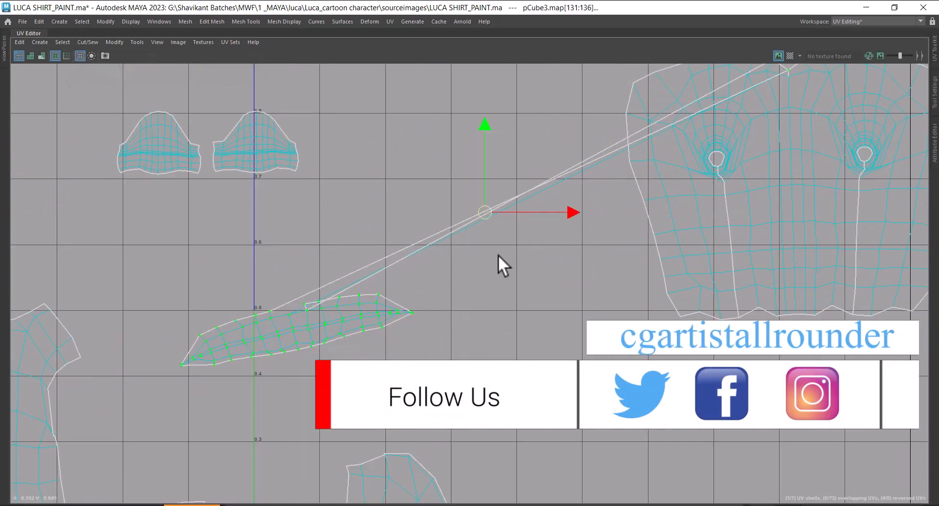
shift+right_drag(498, 255, 424, 260)
- Sew the short split edge at the remaining notch on the collar shell's upper border
scroll(365, 292, up, 3)
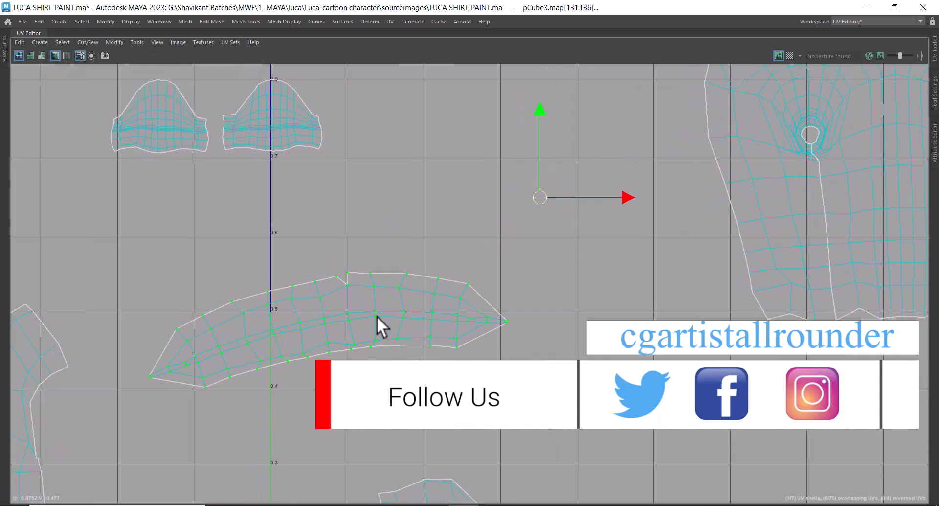
alt+middle_drag(379, 325, 494, 308)
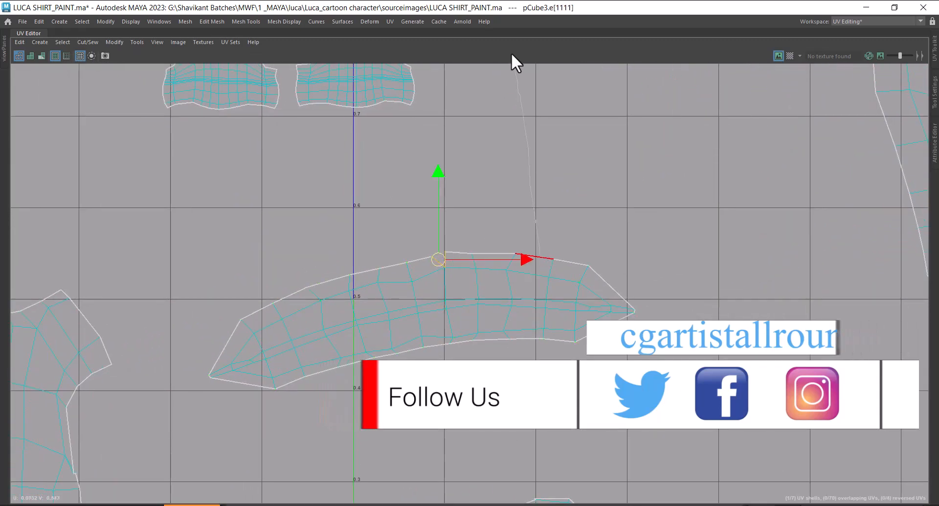
click(516, 92)
alt+right_drag(596, 339, 514, 248)
alt+middle_drag(587, 342, 587, 240)
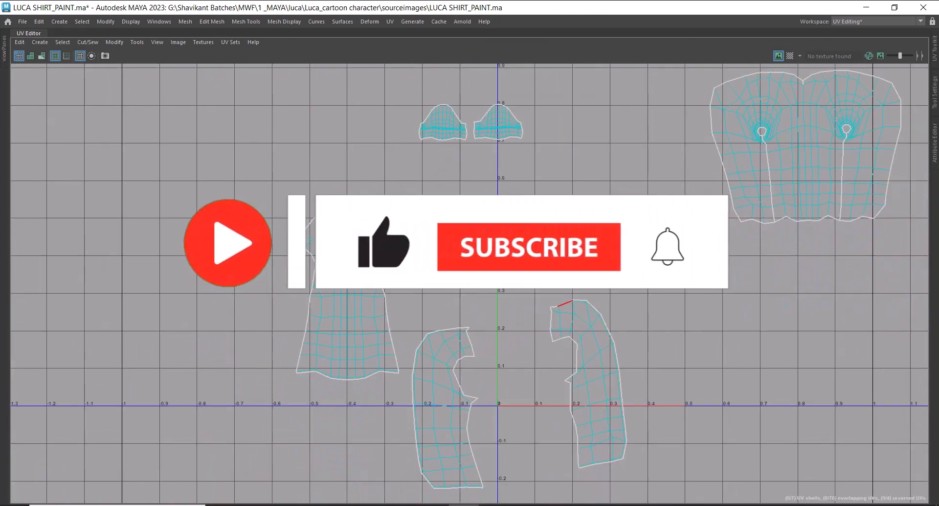
- Examine the complete UV shell layout alongside the whole shirt in the standard workspace view
alt+right_drag(645, 337, 629, 321)
alt+middle_drag(629, 321, 611, 327)
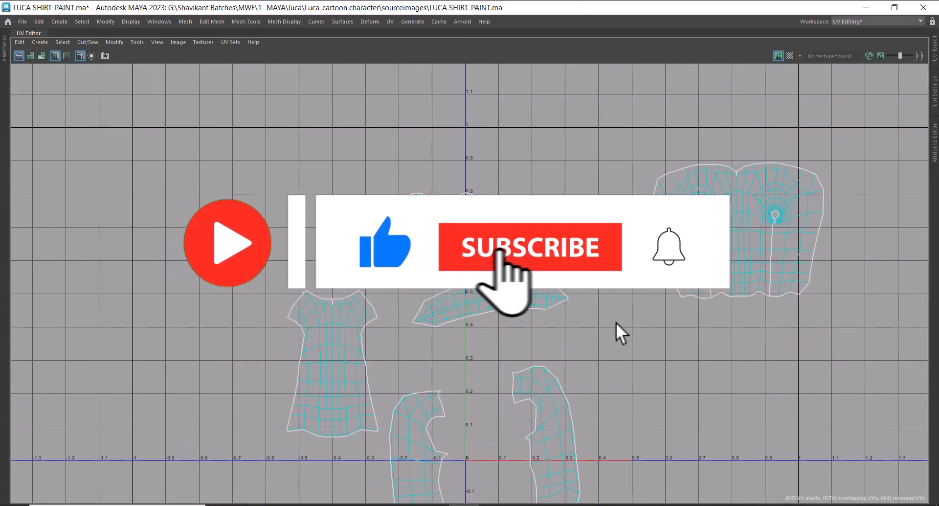
key(ctrl+space)
alt+right_drag(241, 389, 248, 310)
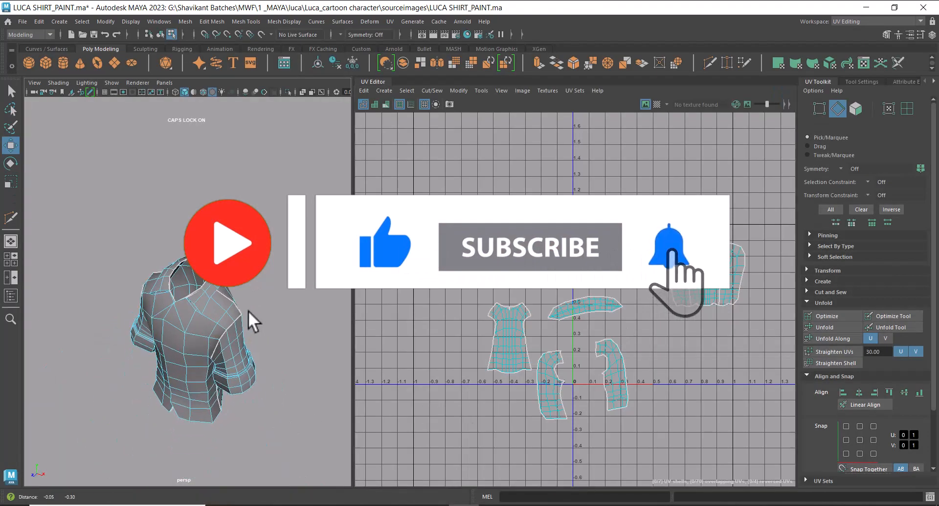
alt+drag(248, 310, 245, 281)
alt+right_drag(245, 281, 274, 283)
alt+middle_drag(618, 314, 623, 241)
alt+right_drag(624, 240, 644, 274)
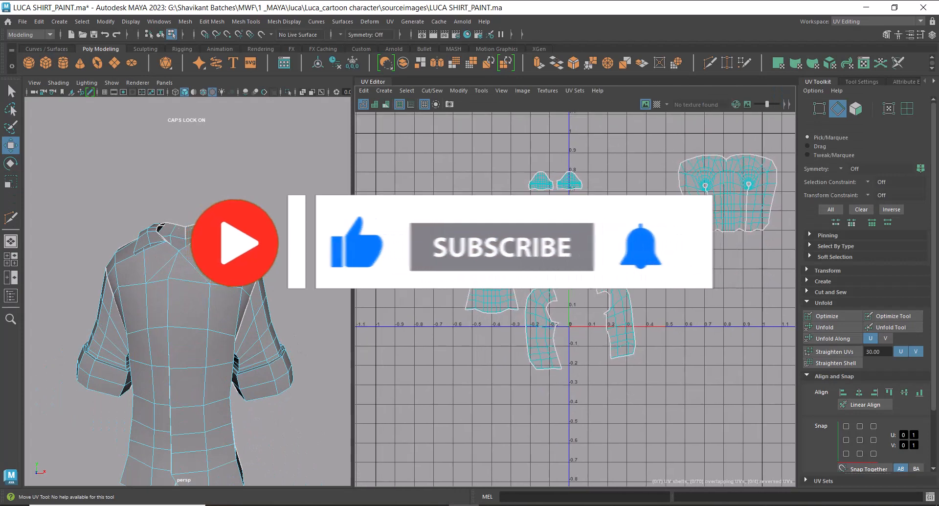
alt+middle_drag(543, 270, 603, 266)
alt+right_drag(603, 266, 632, 335)
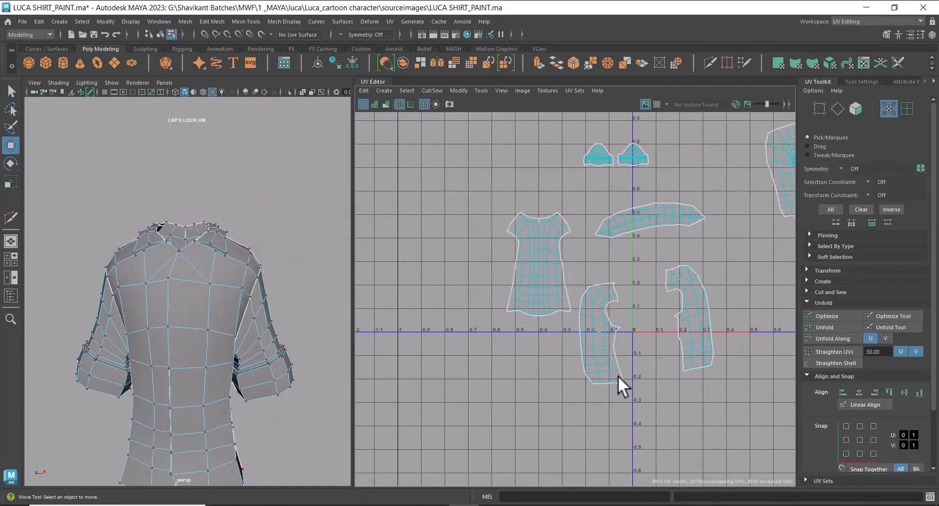
- Compare the two narrow front panel shells with the side and hem of the shirt model
click(604, 353)
alt+middle_drag(604, 349, 600, 303)
alt+right_drag(600, 303, 660, 400)
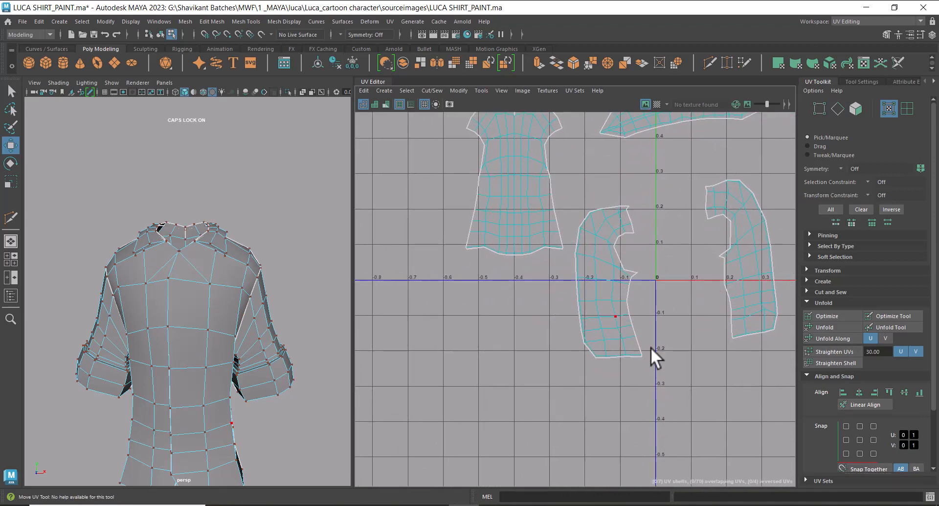
alt+middle_drag(624, 302, 638, 303)
alt+drag(309, 353, 285, 366)
alt+drag(242, 452, 332, 313)
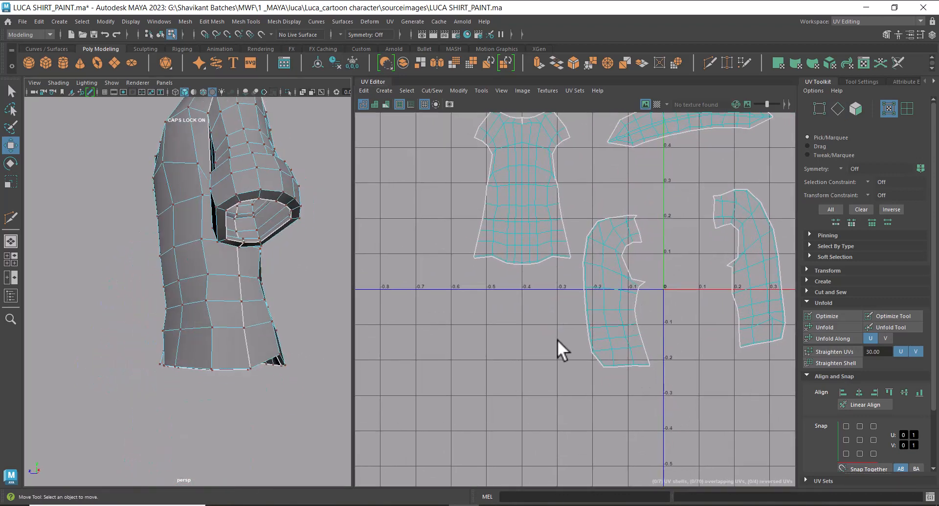
alt+middle_drag(549, 247, 562, 262)
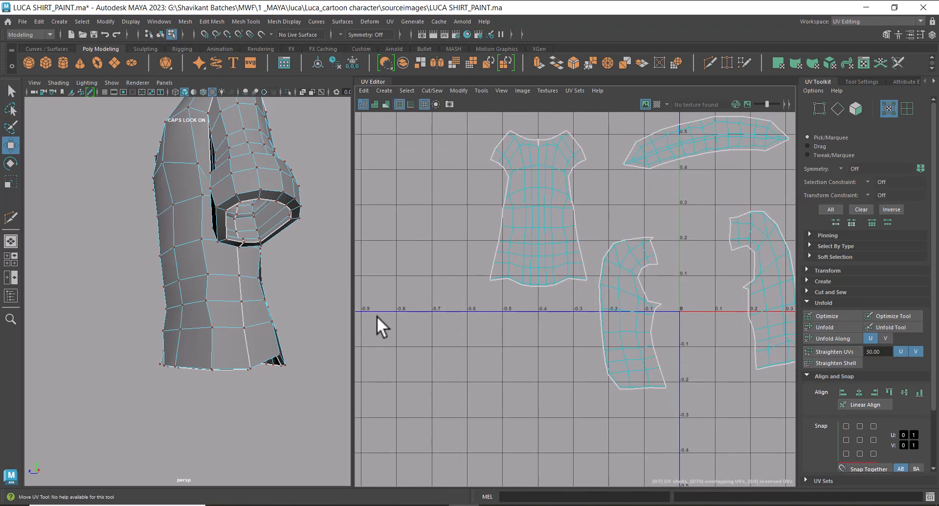
- Try to move and sew the narrow front panel shell onto the large back shell along their shared side edge
scroll(538, 274, up, 1)
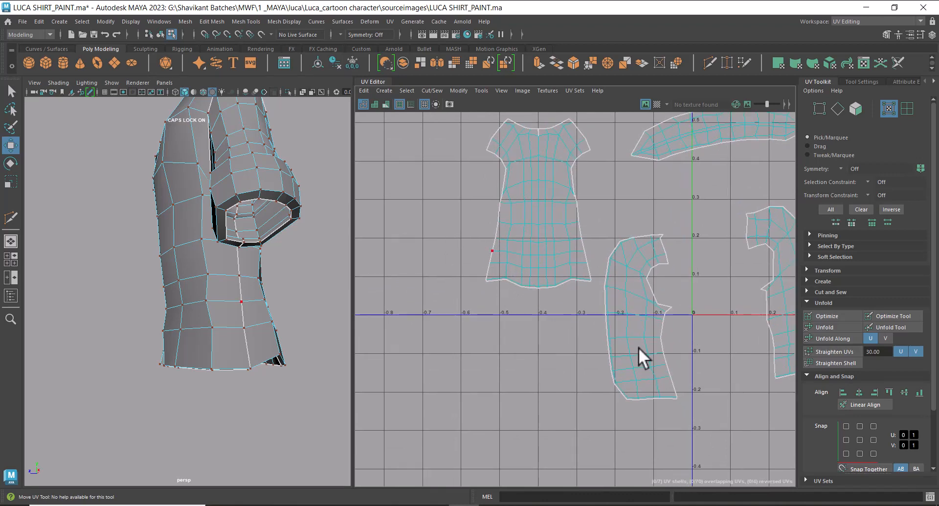
key(F10)
click(665, 358)
shift+right_drag(664, 347, 660, 294)
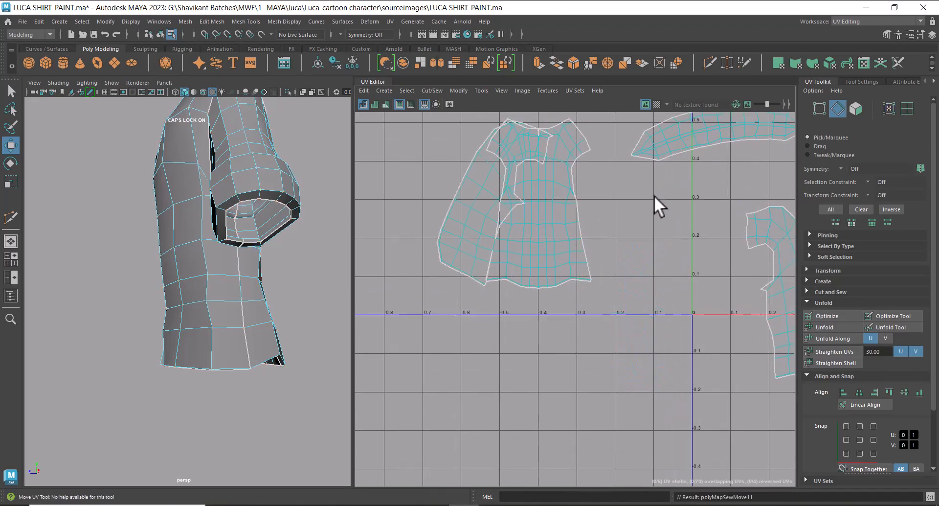
key(ctrl+z)
- Select the whole narrow front panel shell and place it beside the outer side of the large back shell
alt+middle_drag(627, 325, 668, 334)
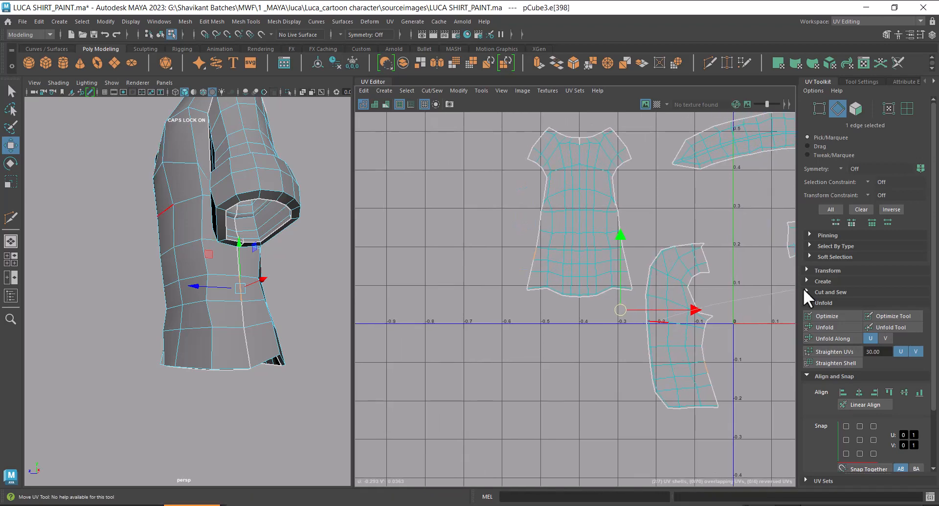
key(F12)
drag(734, 291, 694, 348)
ctrl+right_drag(662, 332, 741, 364)
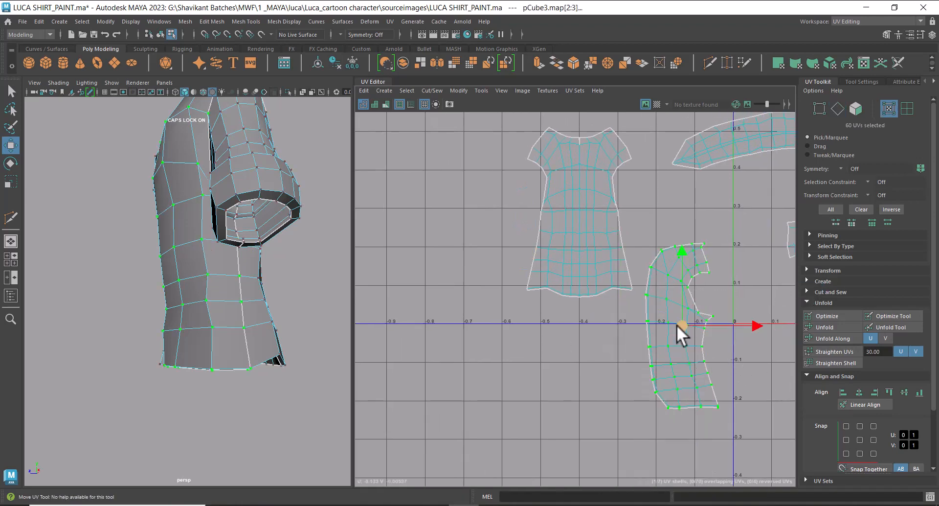
drag(676, 325, 455, 204)
alt+middle_drag(439, 178, 498, 187)
scroll(498, 187, up, 3)
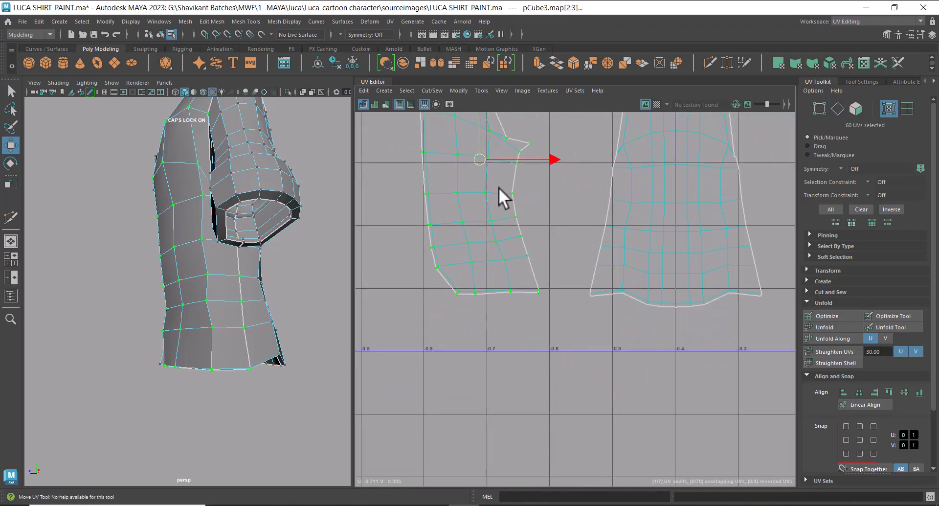
- Straighten the moved panel's side edge below the armhole by isolating its border UVs and aligning them to maximum U
scroll(498, 187, up, 3)
alt+middle_drag(541, 261, 528, 294)
click(559, 166)
drag(555, 153, 511, 257)
ctrl+right_drag(477, 210, 396, 267)
scroll(603, 304, down, 3)
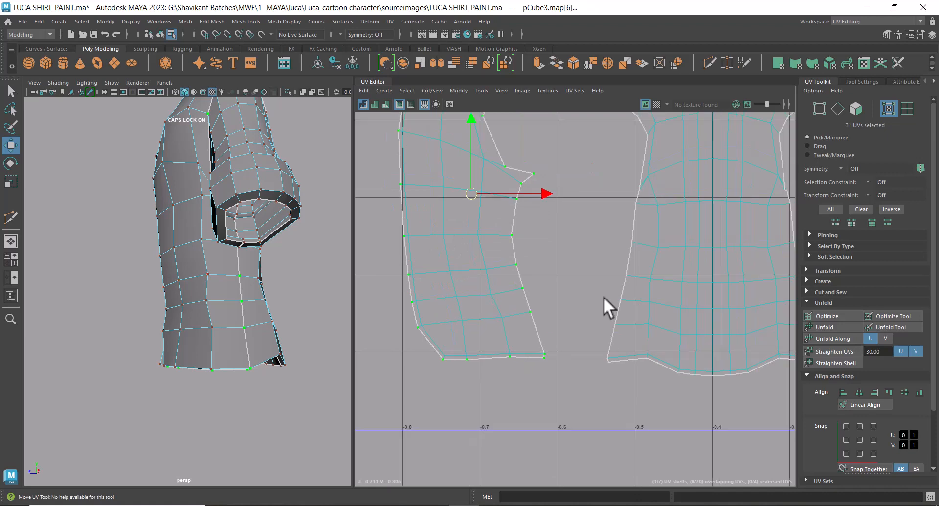
scroll(582, 342, down, 1)
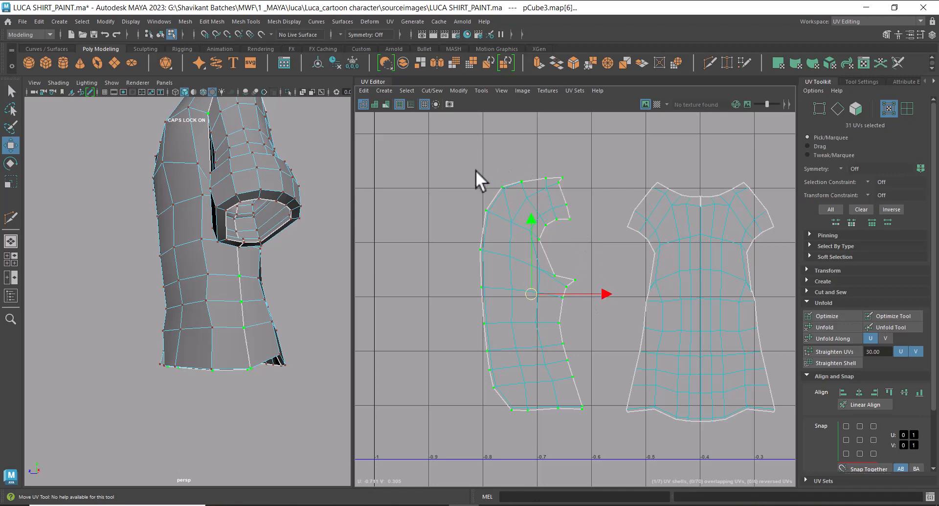
drag(544, 228, 565, 278)
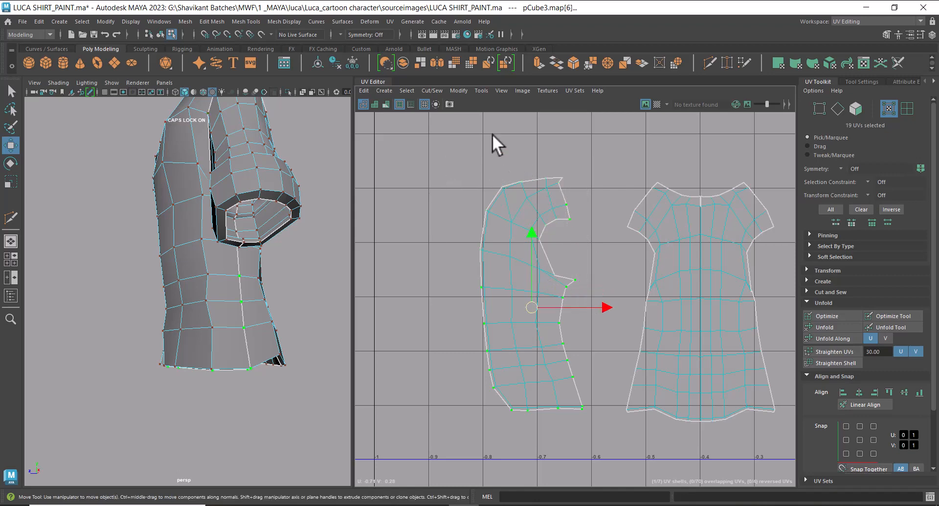
ctrl+drag(493, 136, 580, 244)
ctrl+drag(454, 246, 516, 440)
ctrl+drag(501, 376, 564, 443)
scroll(647, 388, up, 3)
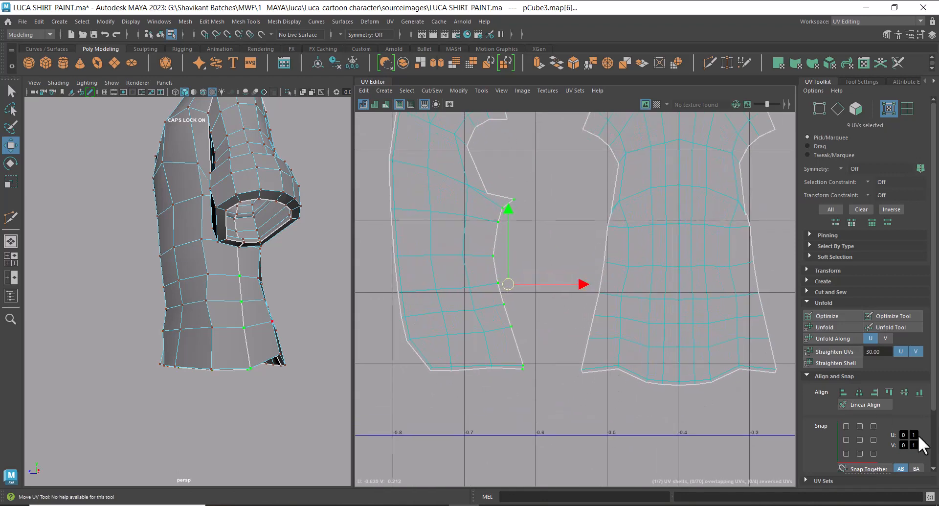
click(875, 392)
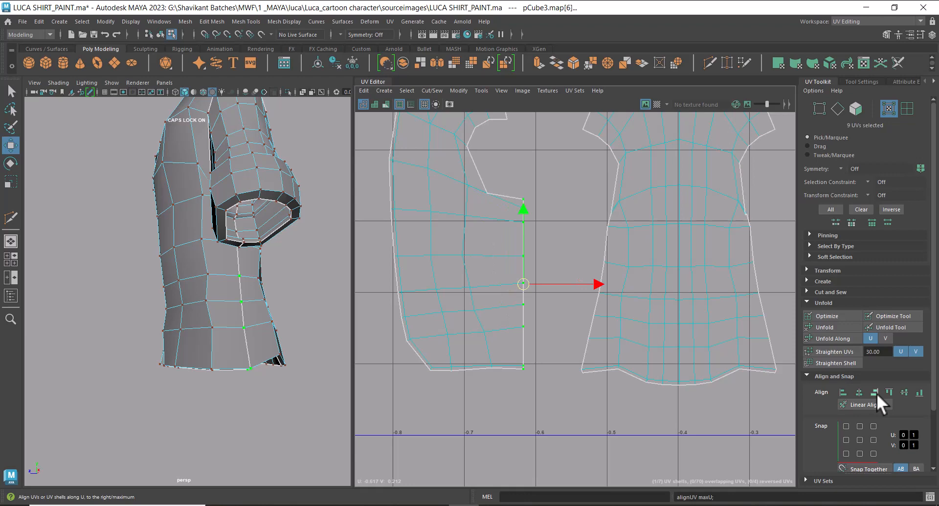
- Unfold all of the panel shell's UVs except the straightened side edge, repeating the unfold to even out the grid
scroll(399, 198, down, 2)
alt+middle_drag(451, 272, 519, 336)
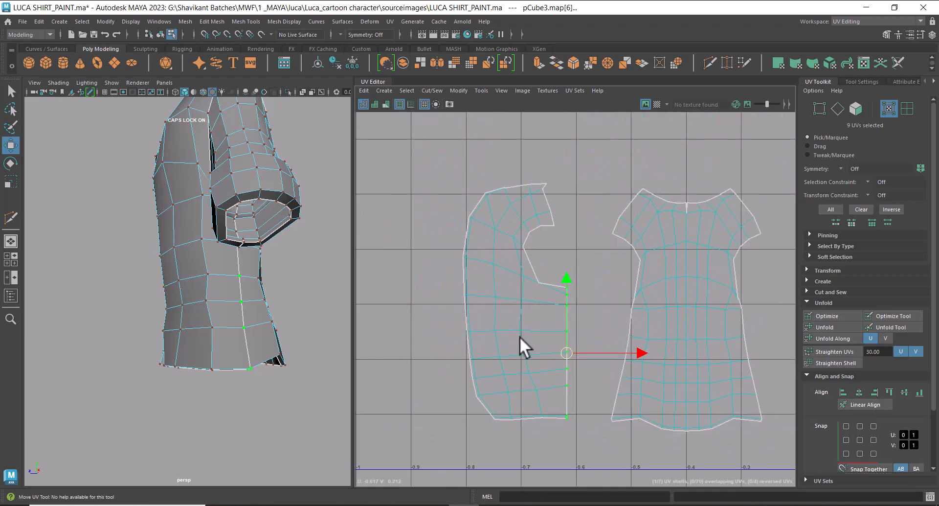
scroll(520, 336, down, 2)
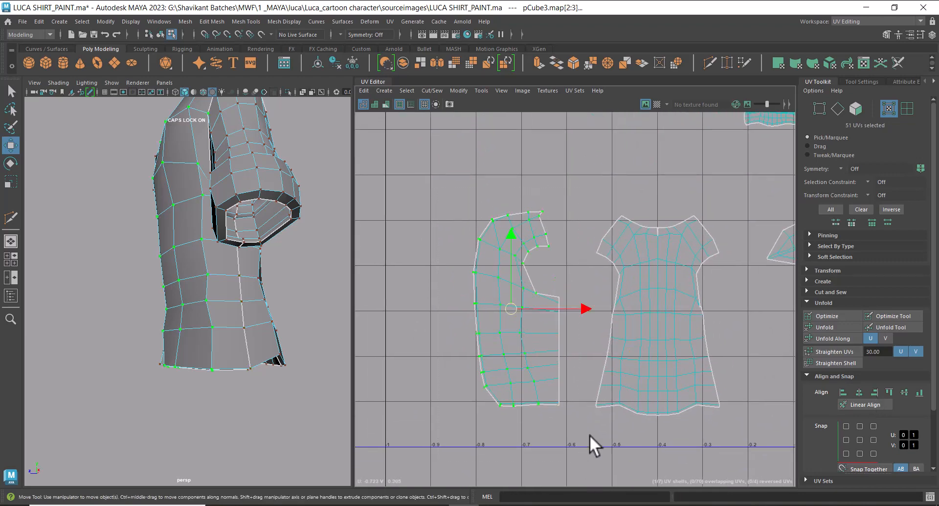
shift+right_drag(592, 274, 477, 262)
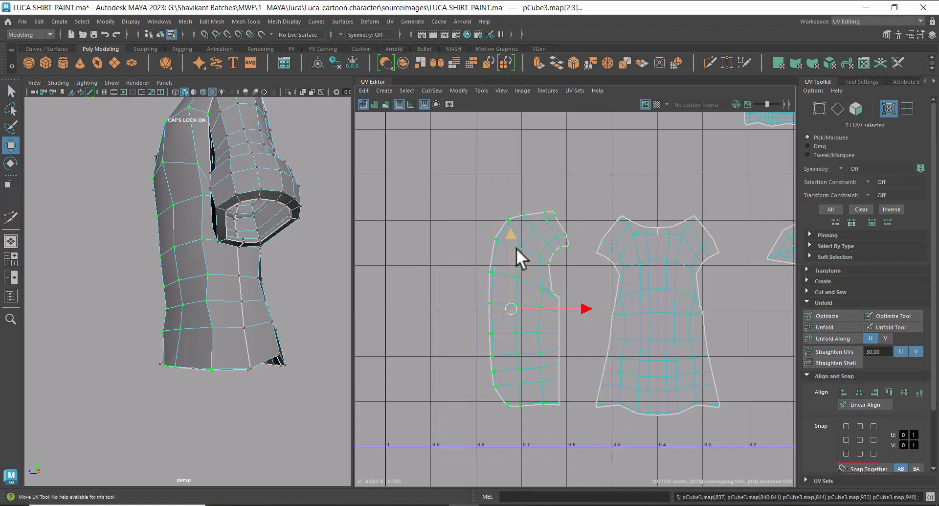
shift+right_drag(544, 238, 443, 255)
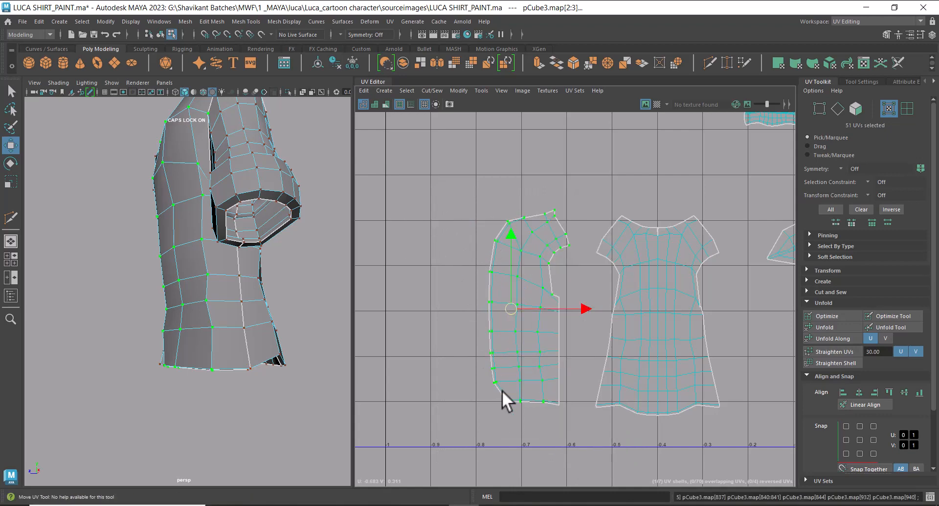
alt+drag(576, 367, 579, 325)
scroll(617, 413, up, 3)
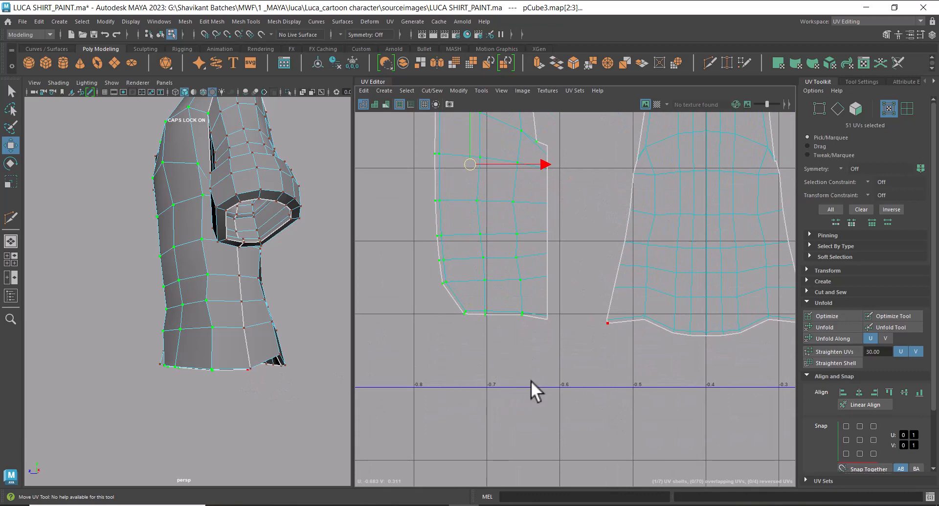
alt+middle_drag(603, 350, 588, 376)
- Assign a new Lambert material to the whole shirt object and name it CHECKER
alt+drag(201, 213, 275, 256)
scroll(211, 177, down, 3)
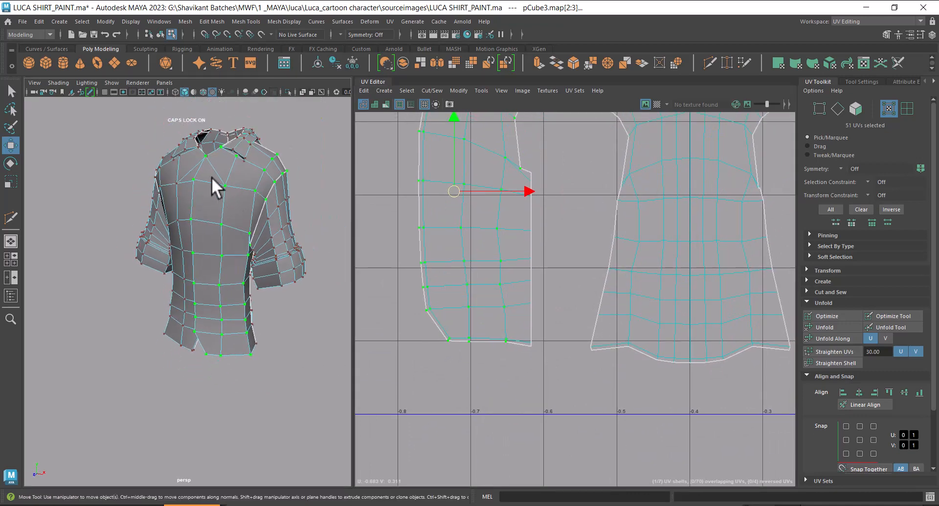
key(F8)
right_drag(206, 171, 282, 423)
right_drag(133, 204, 148, 439)
click(829, 135)
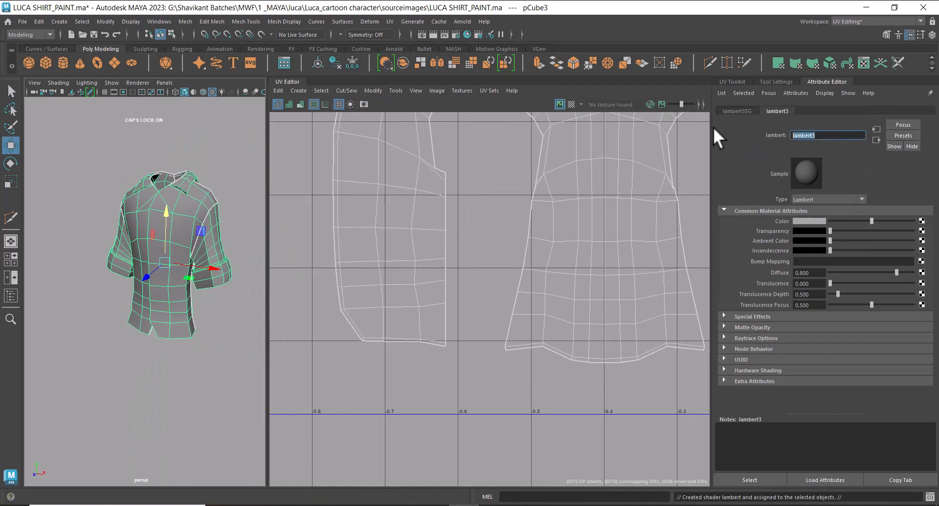
text(CHECKER)
key(Return)
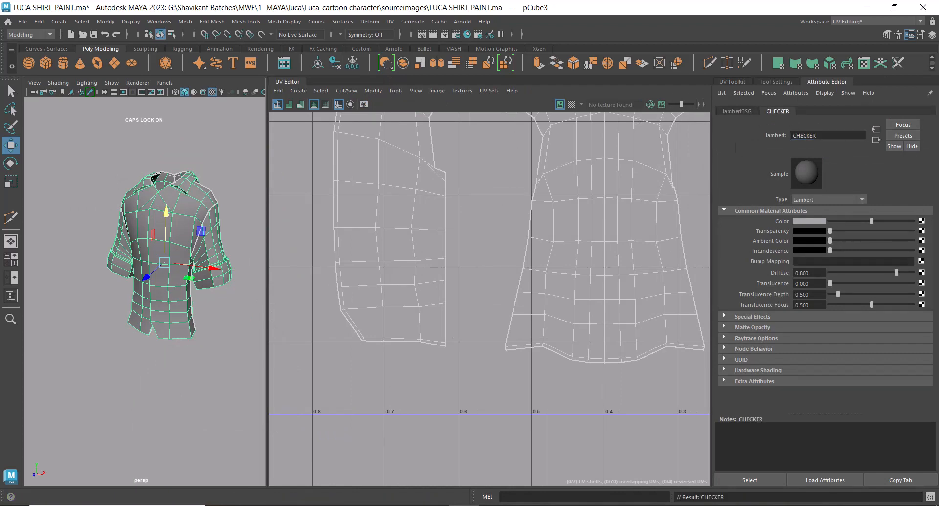
- Map a Checker texture to the CHECKER material's color and set its Repeat UV to 10 by 10
click(921, 221)
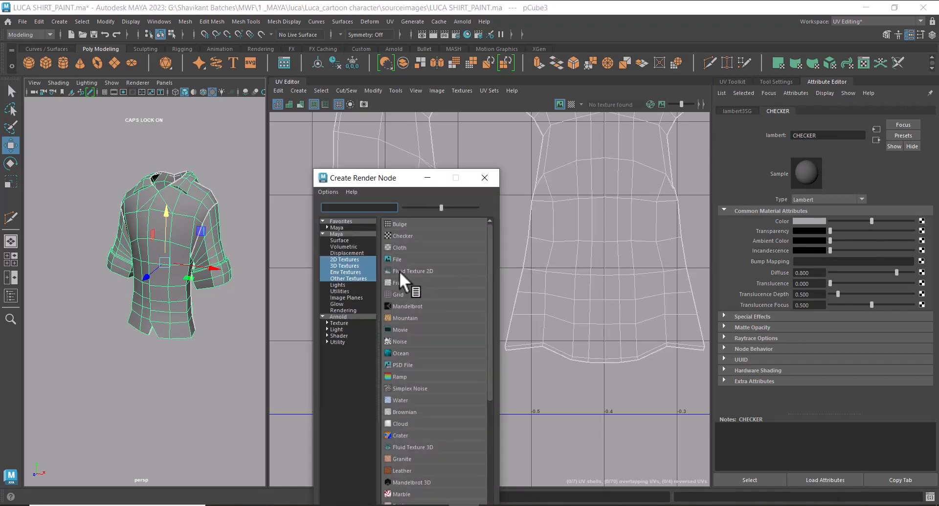
click(406, 236)
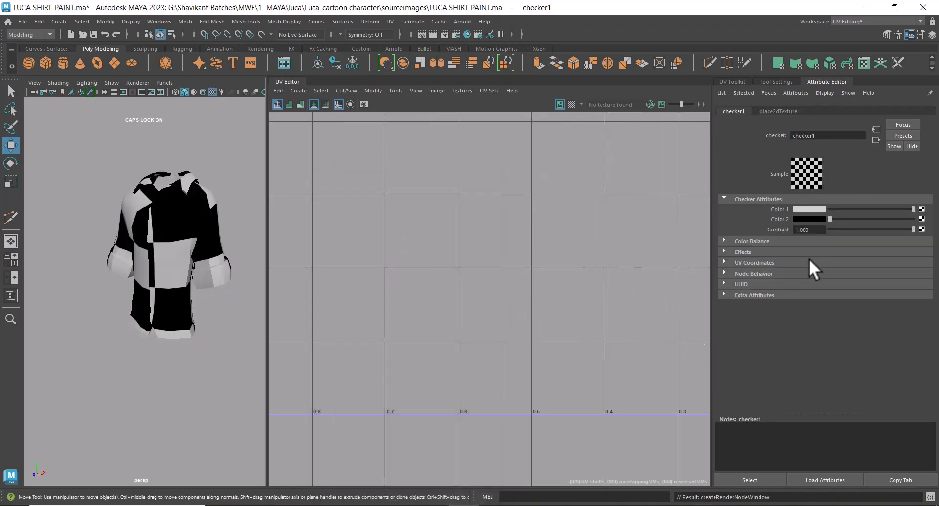
click(779, 112)
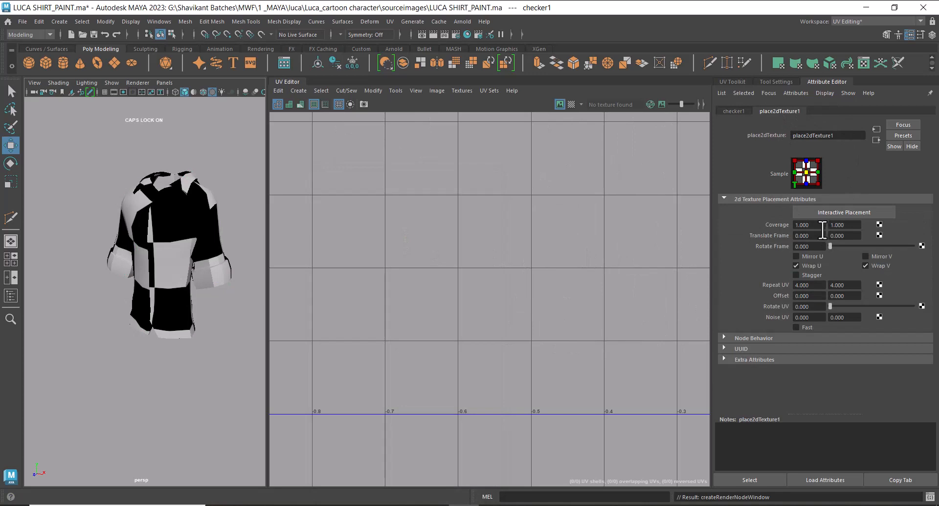
drag(816, 286, 767, 289)
text(10)
key(Tab)
text(10)
key(Return)
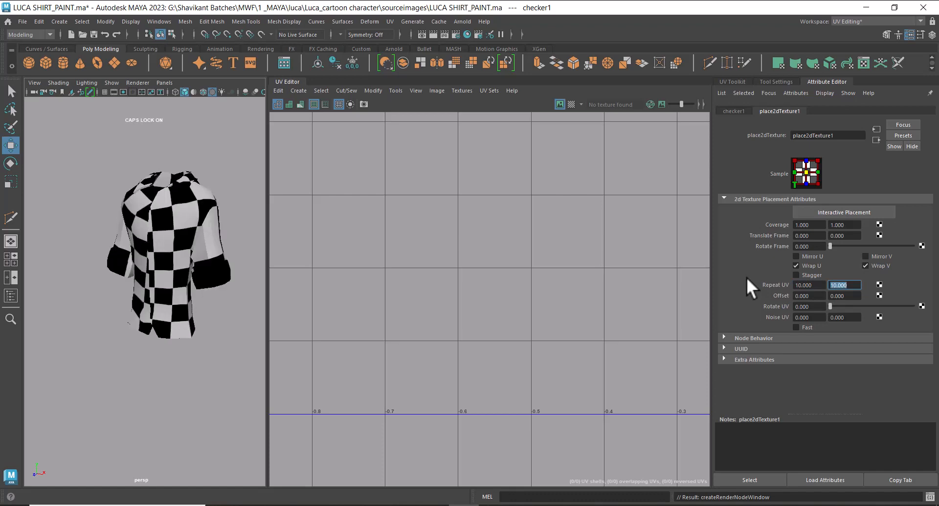
- Set the checker texture's Repeat UV to 20 by 20 and check the pattern around the shirt
drag(815, 287, 724, 279)
text(20)
key(Tab)
text(20)
key(Return)
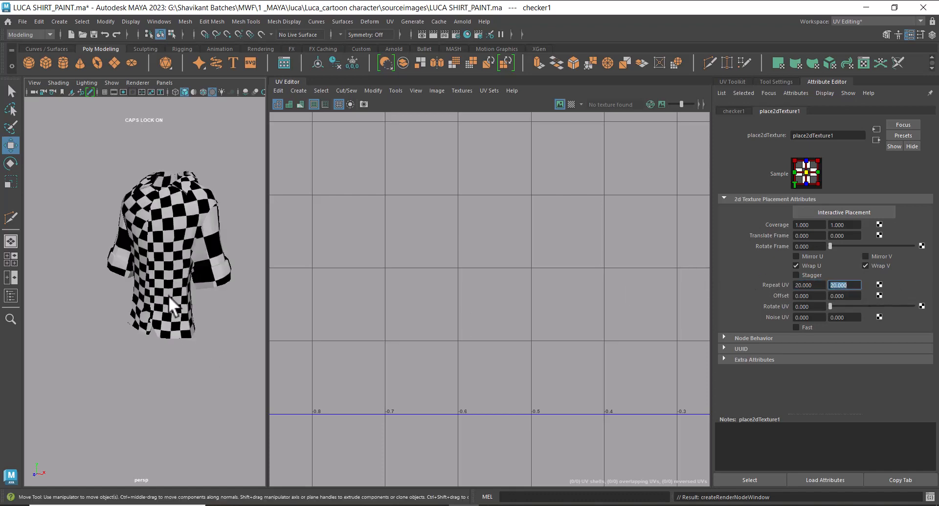
alt+drag(169, 295, 122, 272)
alt+drag(196, 234, 170, 238)
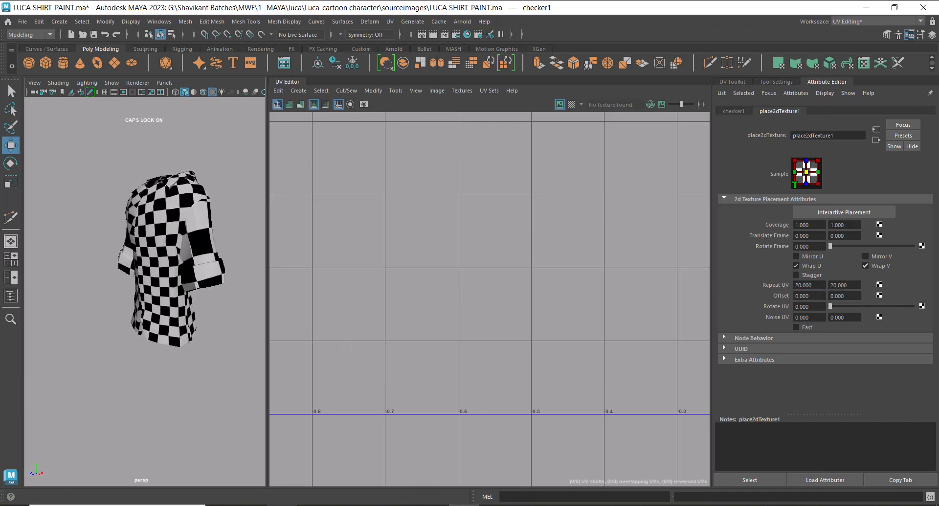
click(281, 505)
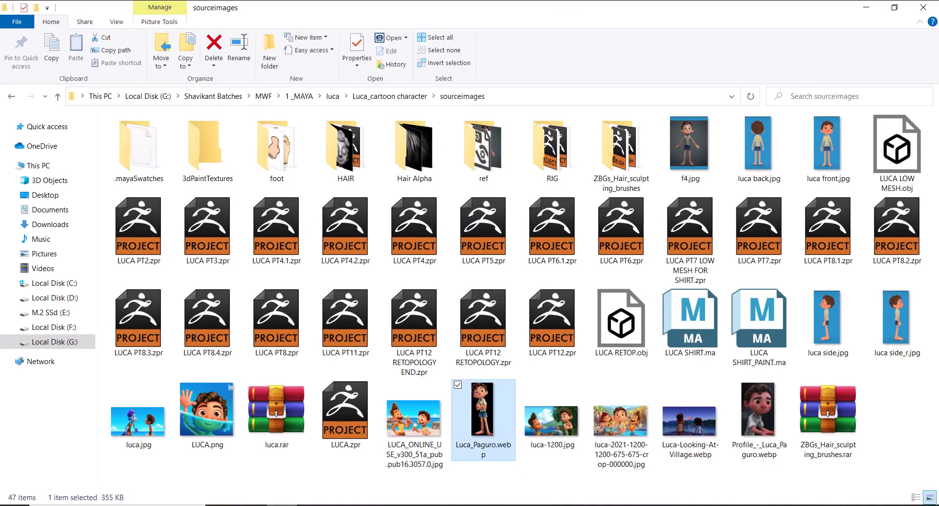
click(281, 505)
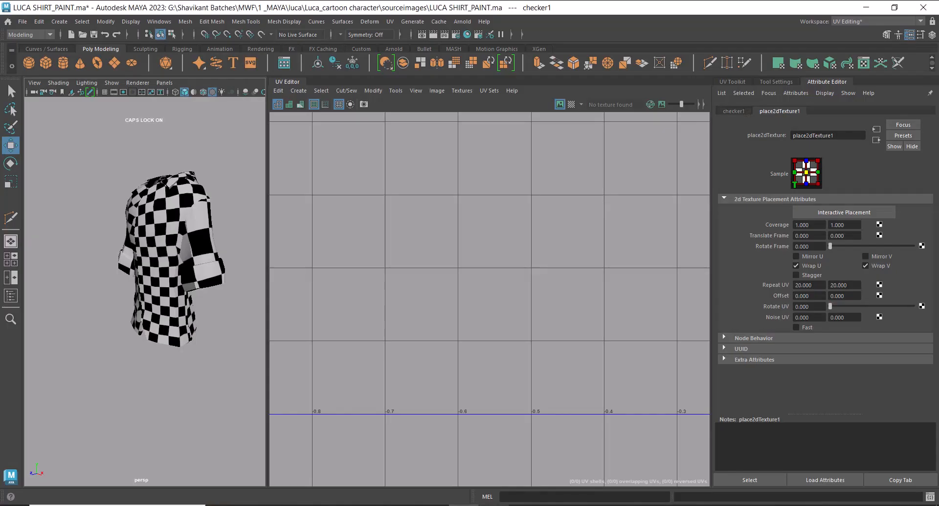
- Open the CHECKER Lambert material that the checker1 texture feeds into
click(494, 505)
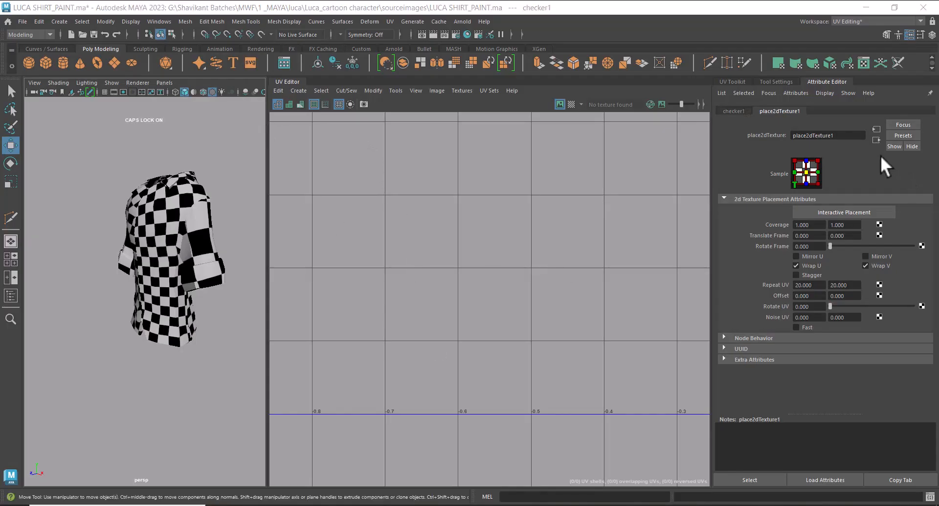
click(733, 111)
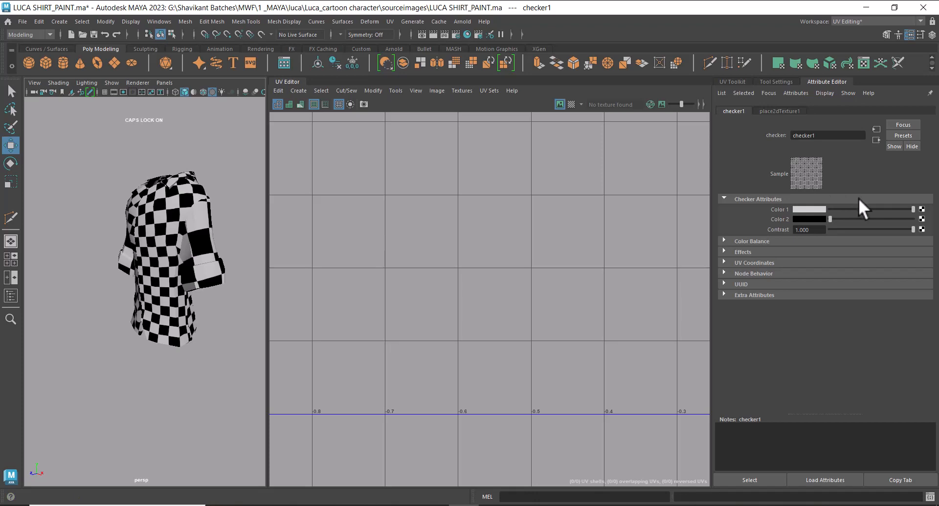
click(876, 139)
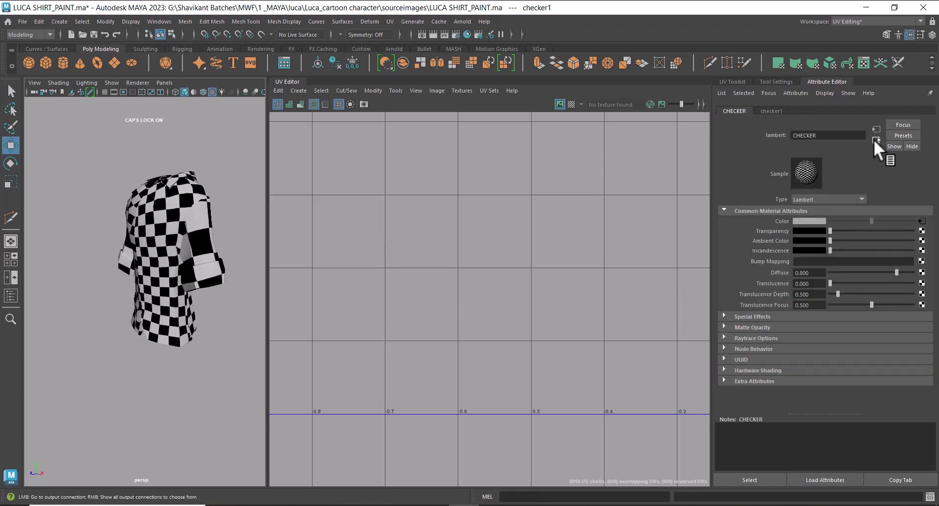
- Replace the shirt's checker with the existing lambert1 material and open that material's attributes
click(155, 230)
right_drag(156, 225, 182, 482)
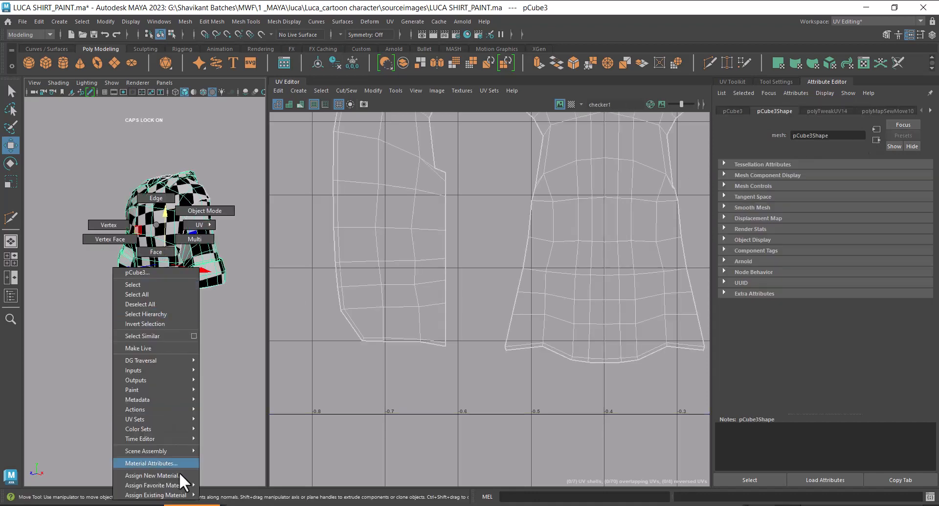
click(236, 467)
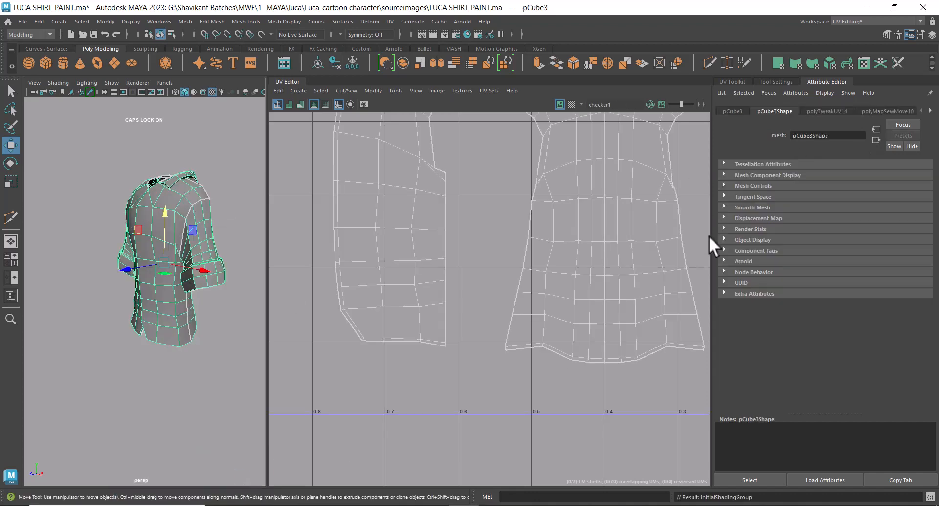
right_drag(175, 221, 177, 454)
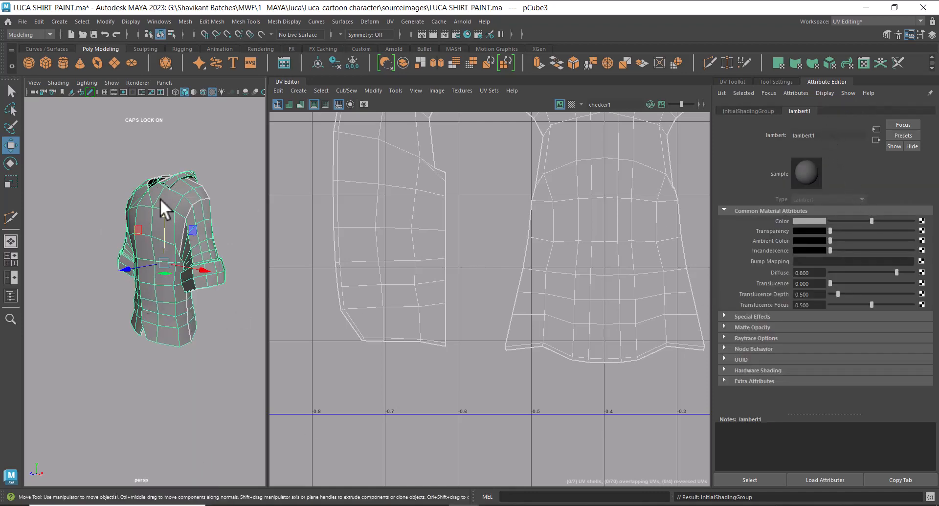
- Assign the existing lambert2SG material to the shirt, check it from another angle, and deselect the shirt
right_drag(165, 194, 228, 471)
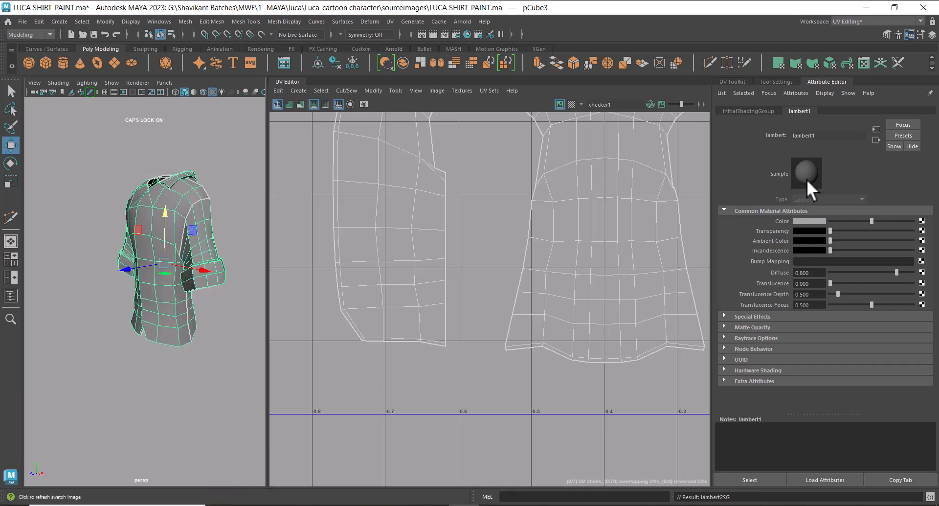
alt+drag(201, 285, 195, 296)
click(195, 408)
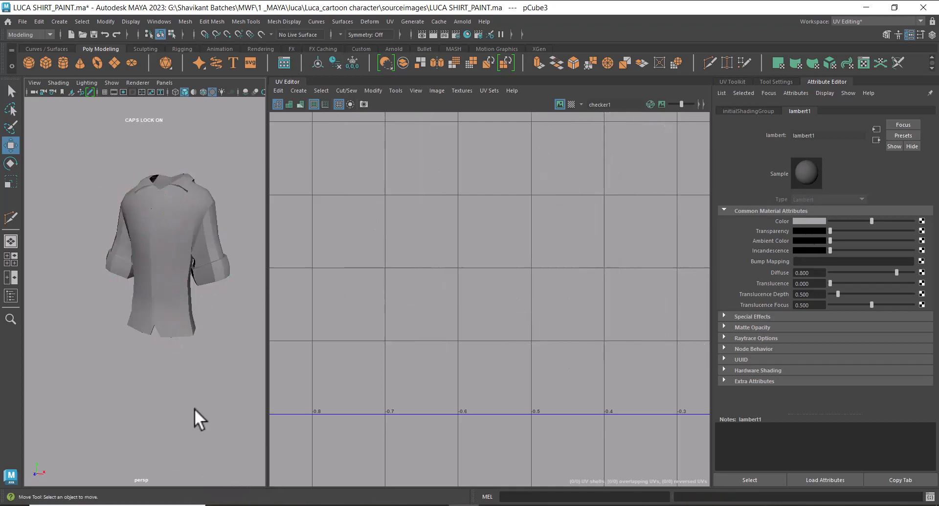
- Assign a new Lambert material to the shirt and rename it COLOR_CHECKER
click(182, 239)
right_drag(182, 222, 260, 424)
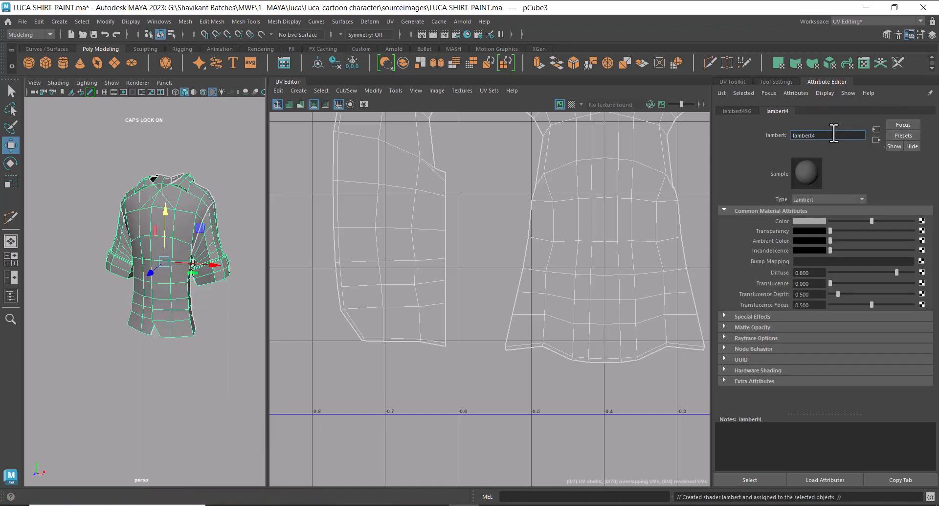
drag(834, 135, 771, 135)
text(COLOR_ CHECKER)
key(BackSpace)
text(_)
key(Return)
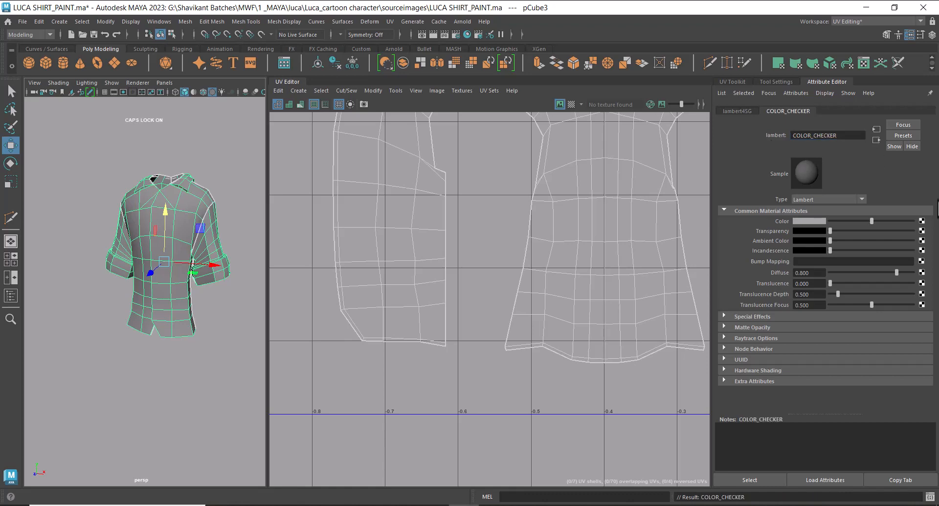
- Connect a file texture to the COLOR_CHECKER material's color and load CHECKER.jpg from the Luca_cartoon character sourceimages folder
click(921, 220)
click(399, 260)
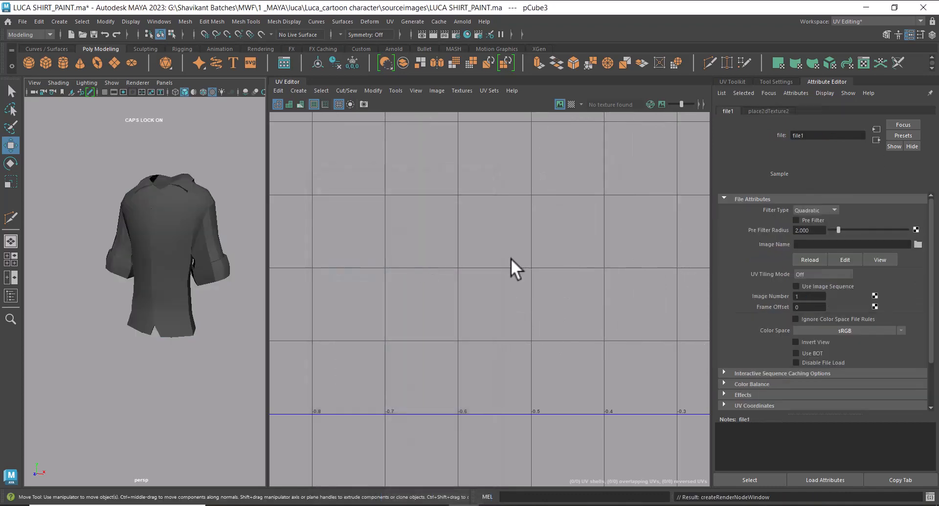
click(917, 244)
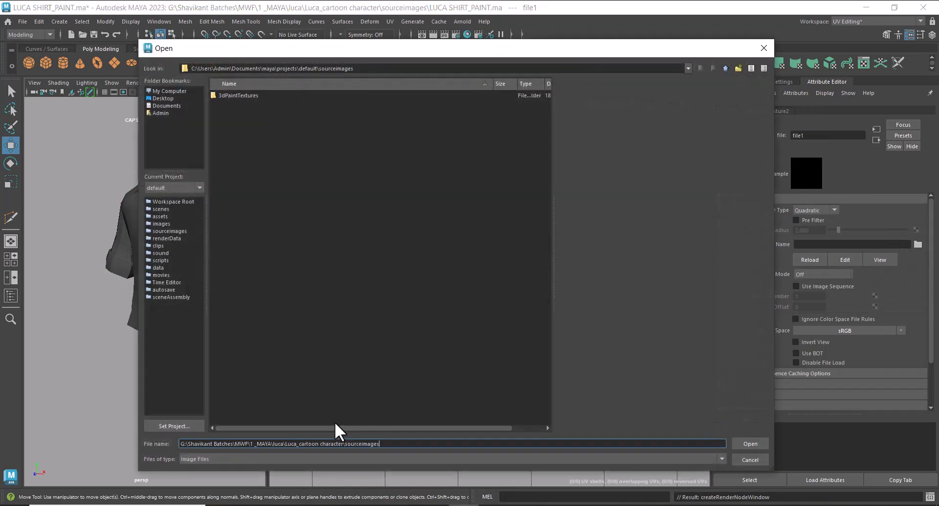
double_click(230, 167)
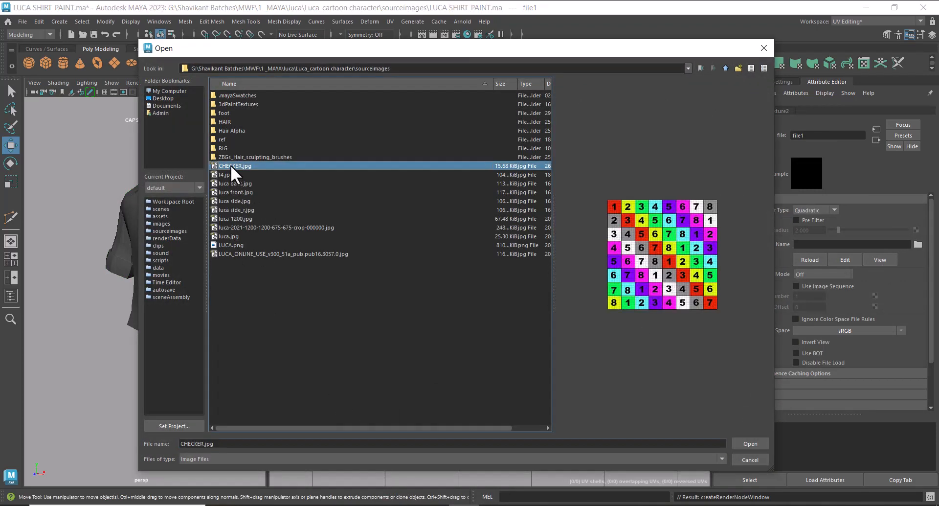
- Select the shirt and open the 2D placement attributes of its COLOR_CHECKER material's color texture
click(198, 208)
right_drag(198, 207, 211, 444)
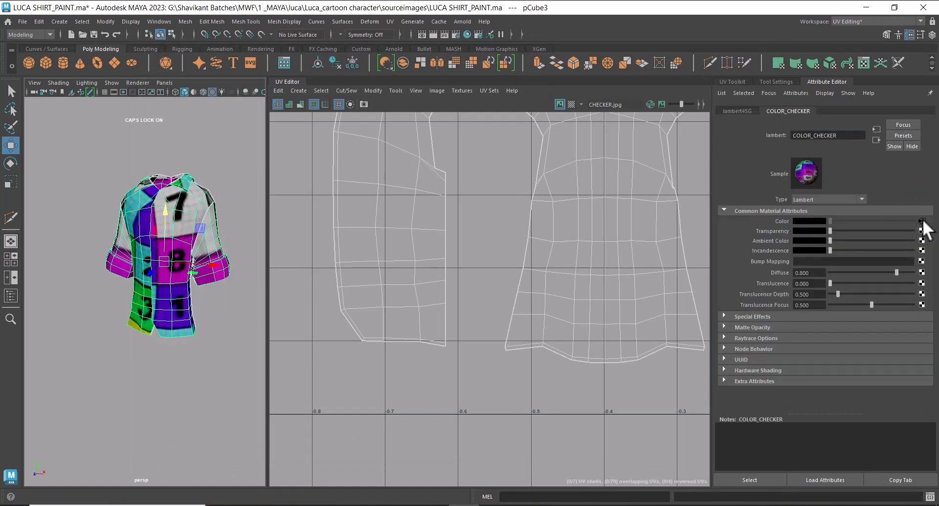
click(922, 221)
click(772, 110)
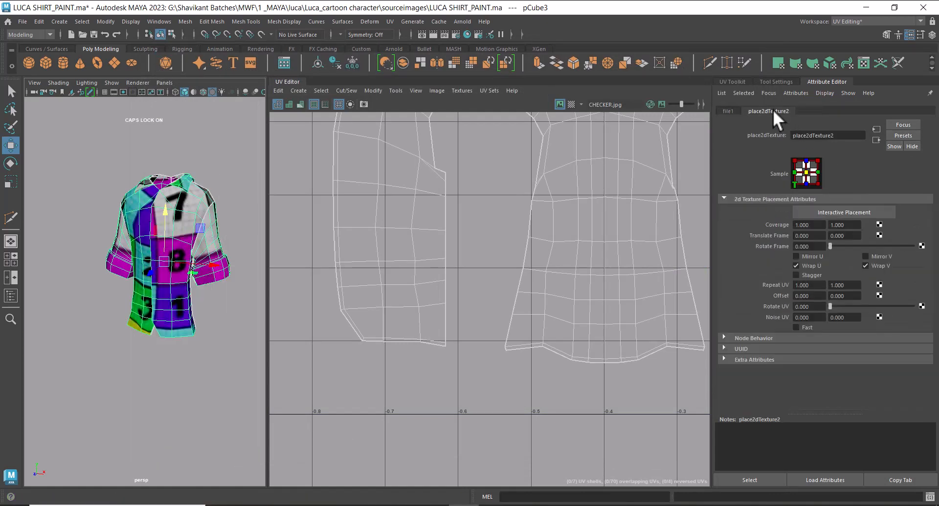
- Set the CHECKER.jpg texture's Repeat UV to 20 by 20
double_click(815, 284)
text(20)
key(Tab)
text(20)
key(Return)
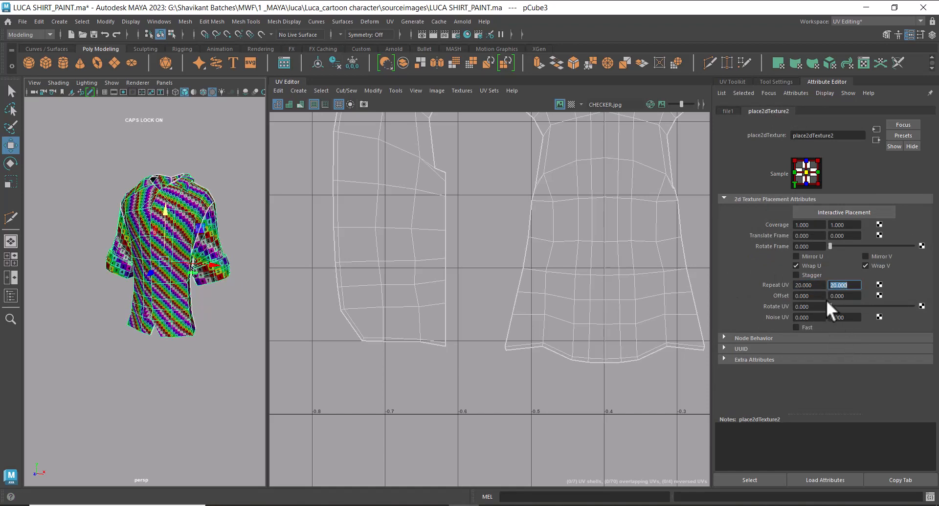
- Lower the CHECKER.jpg texture's Repeat UV to 10 by 10
drag(815, 287, 550, 274)
text(10)
key(Tab)
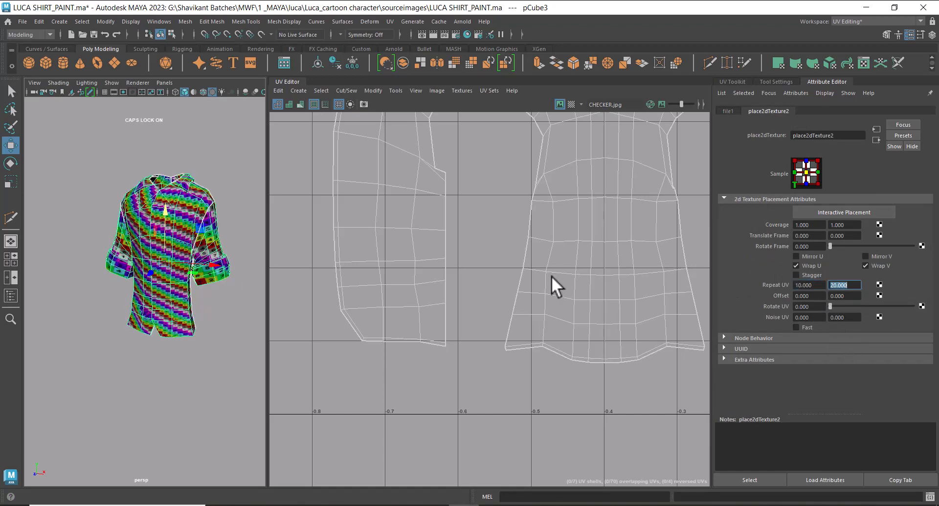
text(10)
key(Return)
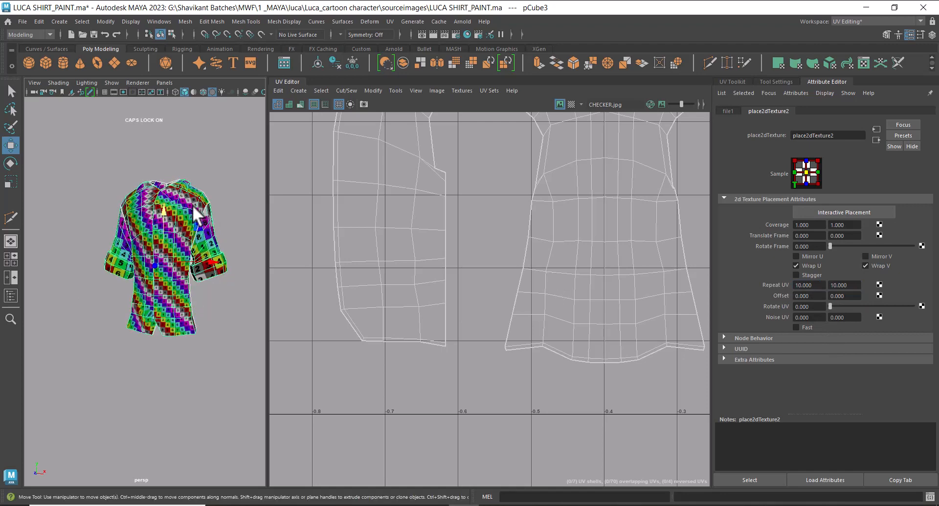
- Set the CHECKER.jpg texture's Repeat UV to 8 by 8
scroll(192, 204, up, 5)
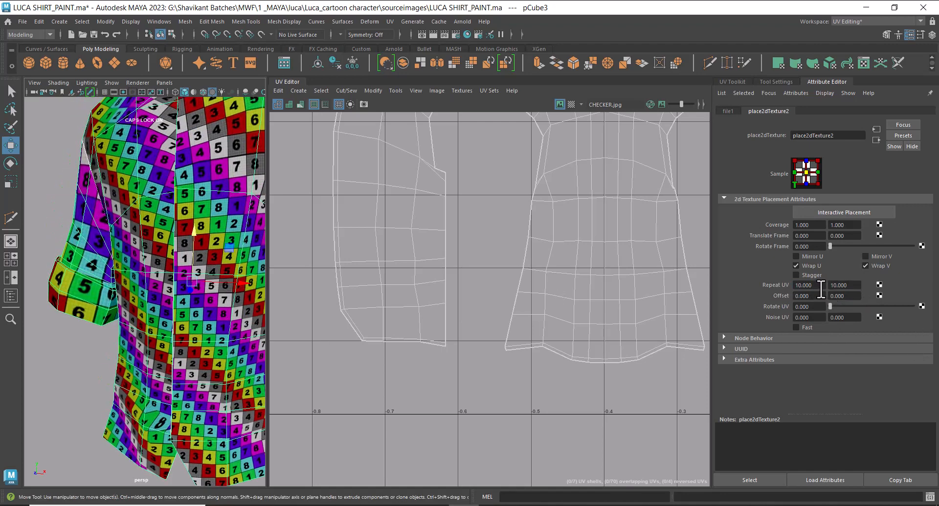
click(821, 285)
text(8)
key(Tab)
text(8)
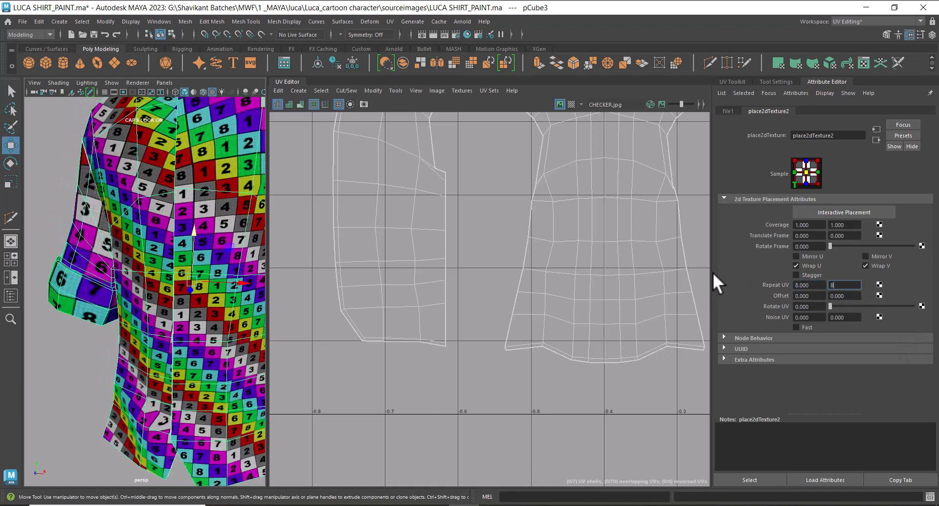
key(Return)
- Examine the numbered checker pattern on the shirt's body and sleeves from several angles for stretching and alignment
alt+right_drag(221, 350, 193, 303)
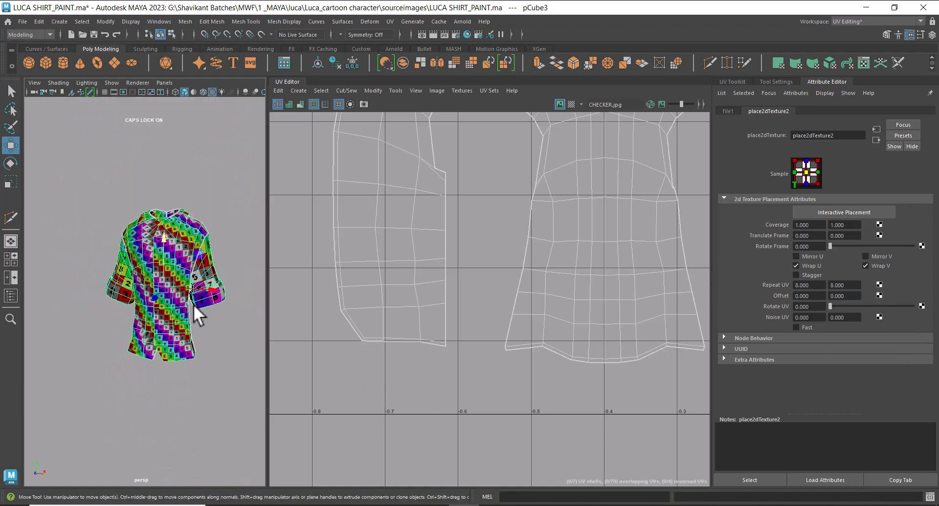
alt+drag(192, 303, 197, 307)
alt+right_drag(196, 307, 214, 325)
alt+drag(214, 325, 293, 314)
scroll(549, 354, down, 3)
alt+right_drag(285, 354, 229, 376)
alt+middle_drag(222, 350, 233, 333)
alt+right_drag(233, 333, 259, 338)
scroll(477, 344, up, 1)
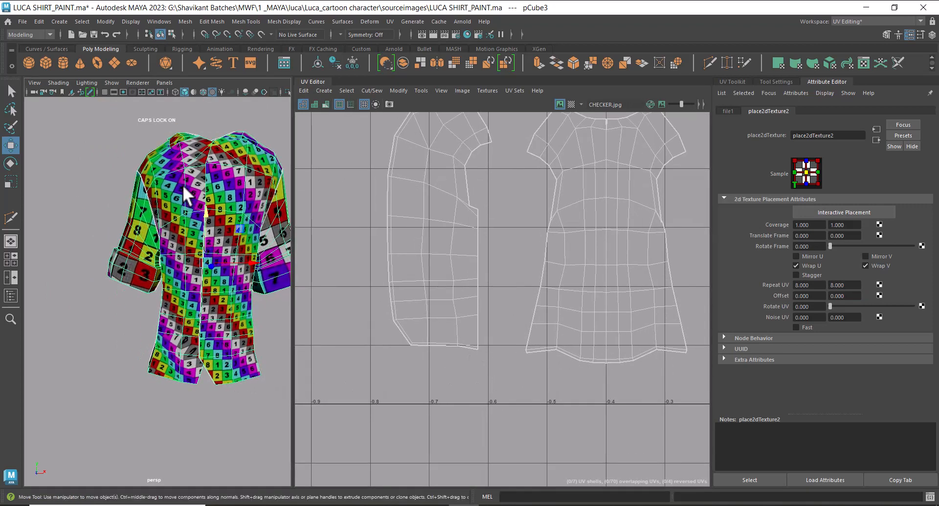
alt+drag(184, 189, 180, 357)
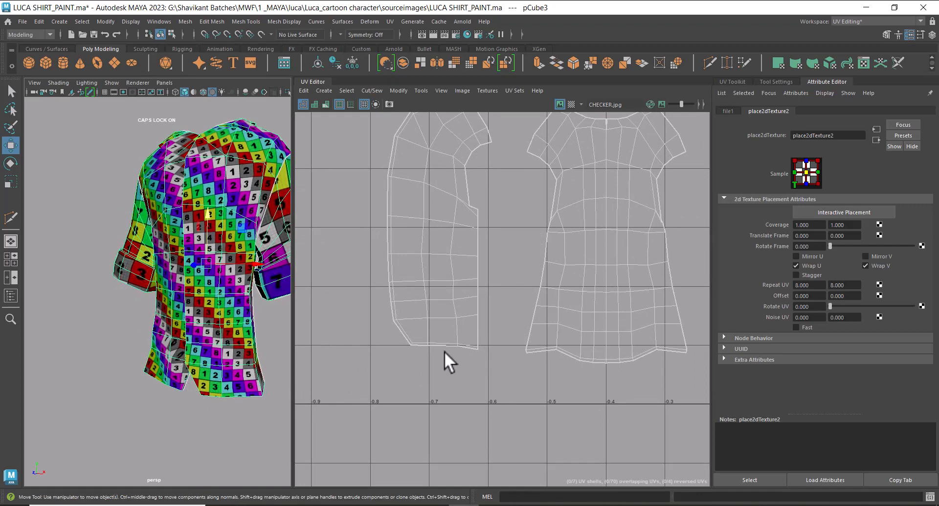
- Select the wide UV shell with the flared hem in the UV layout
scroll(484, 273, down, 5)
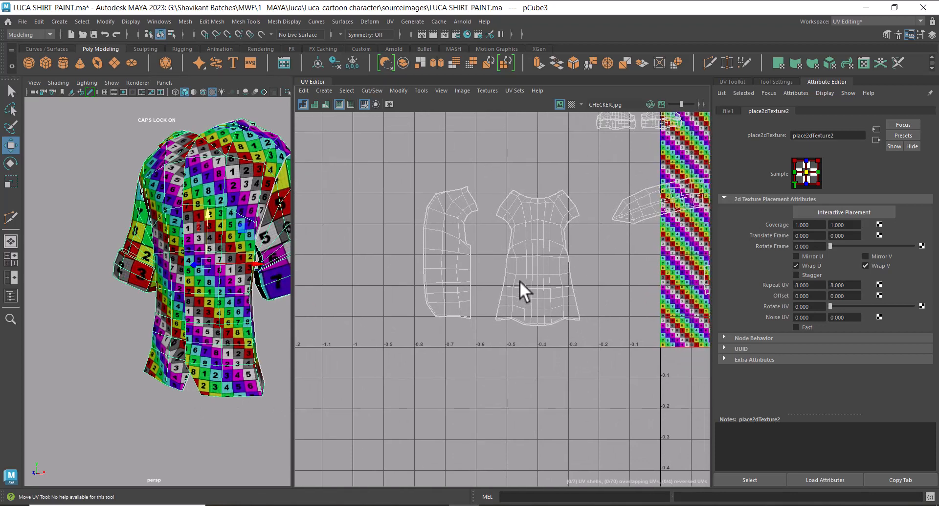
right_drag(519, 280, 632, 353)
scroll(574, 359, up, 2)
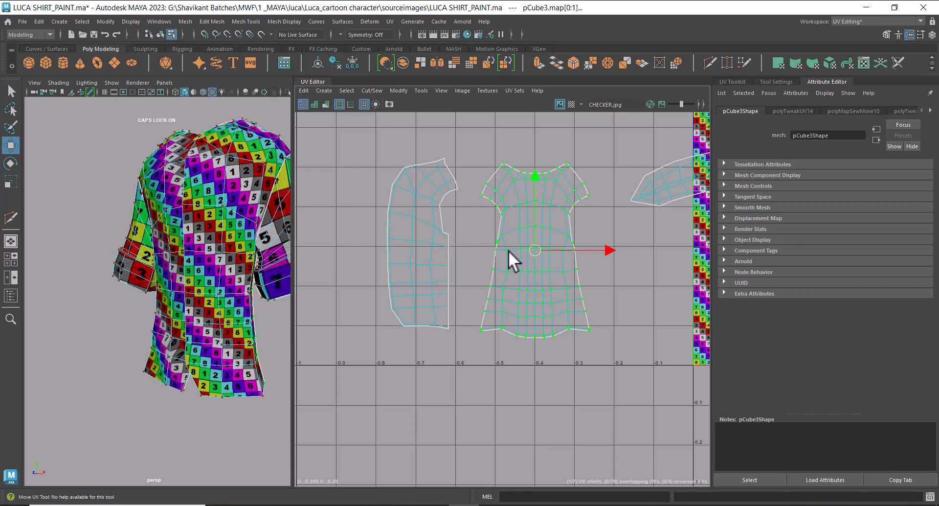
- Examine the seam below the shirt's sleeve and compare the facing border edges of the two body UV shells
scroll(492, 268, up, 2)
alt+drag(238, 271, 192, 323)
scroll(210, 275, up, 4)
scroll(235, 293, down, 4)
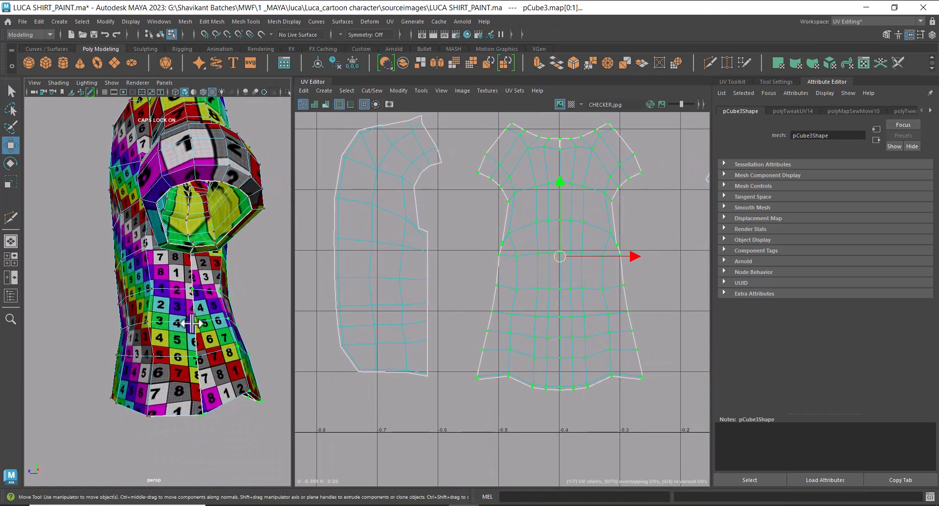
scroll(496, 216, up, 1)
click(411, 239)
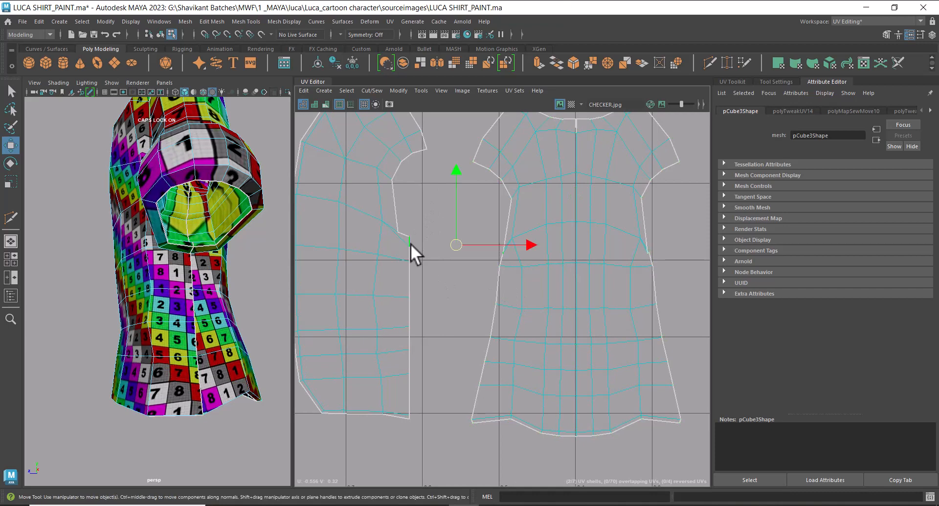
scroll(539, 318, up, 5)
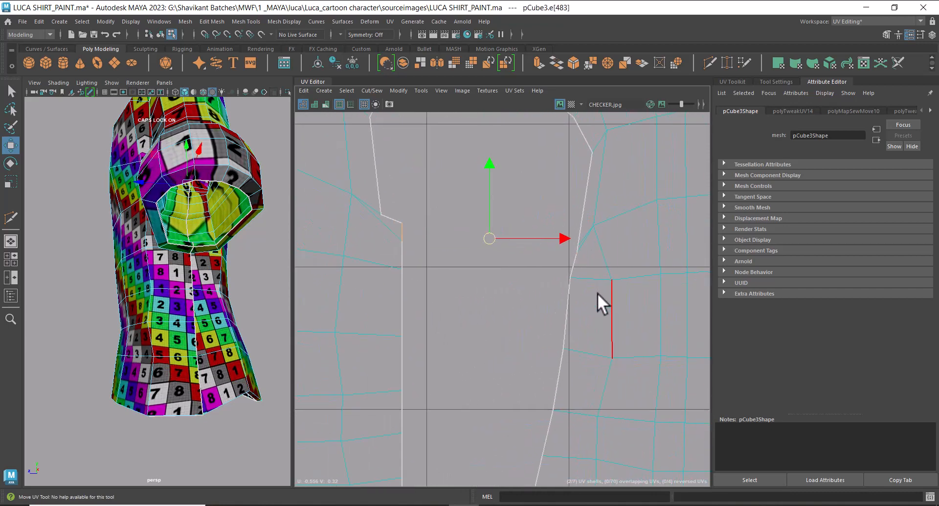
scroll(573, 307, up, 2)
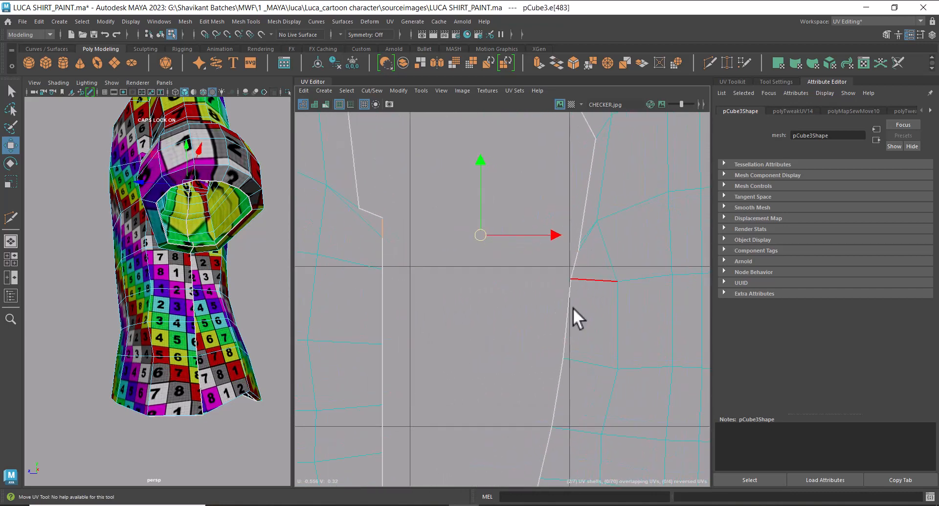
scroll(554, 283, down, 2)
- Select the border UVs along the flared shell's left side seam, from below the armhole down to the hem
right_drag(555, 275, 639, 276)
click(562, 280)
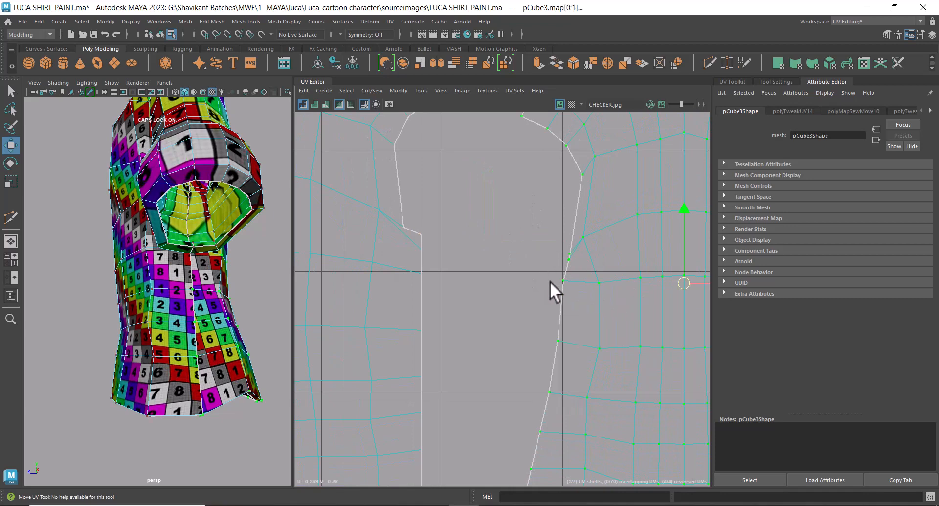
scroll(573, 281, down, 2)
alt+middle_drag(575, 281, 577, 223)
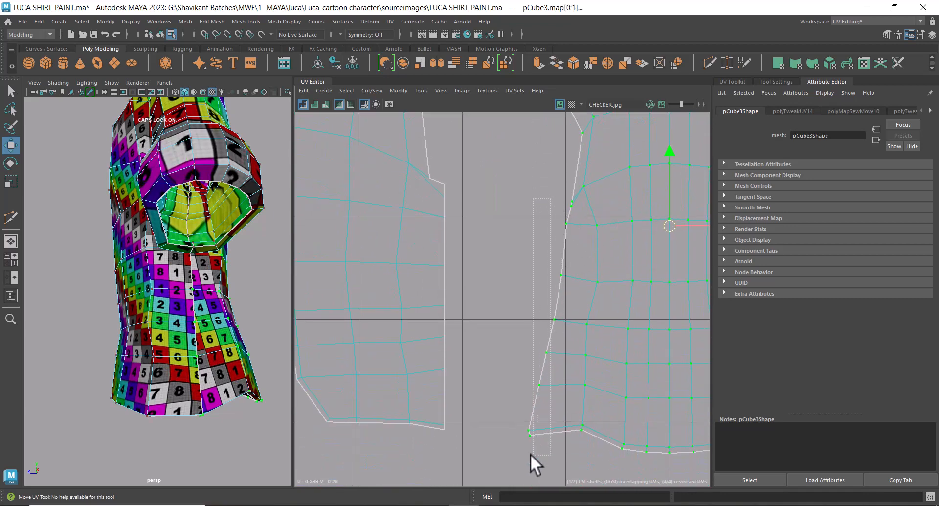
drag(530, 453, 531, 454)
scroll(577, 266, up, 1)
shift+drag(554, 277, 541, 350)
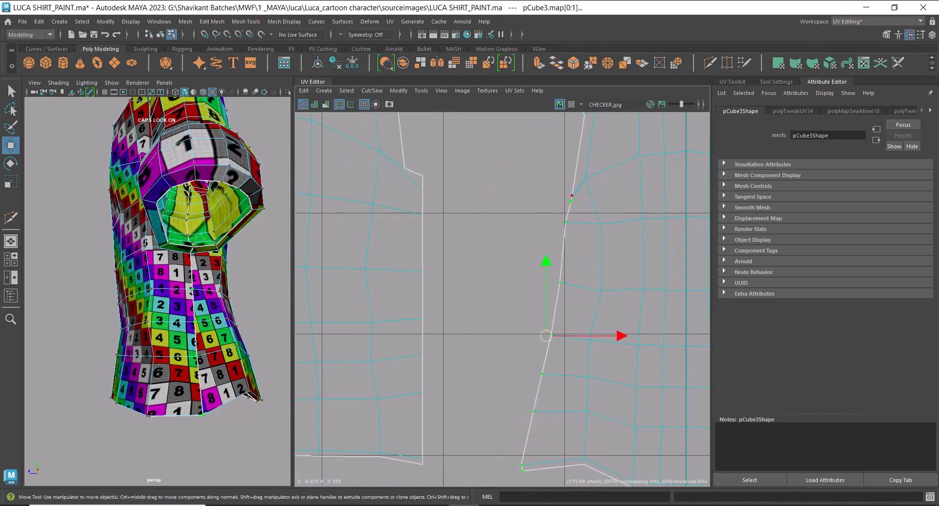
scroll(582, 370, down, 3)
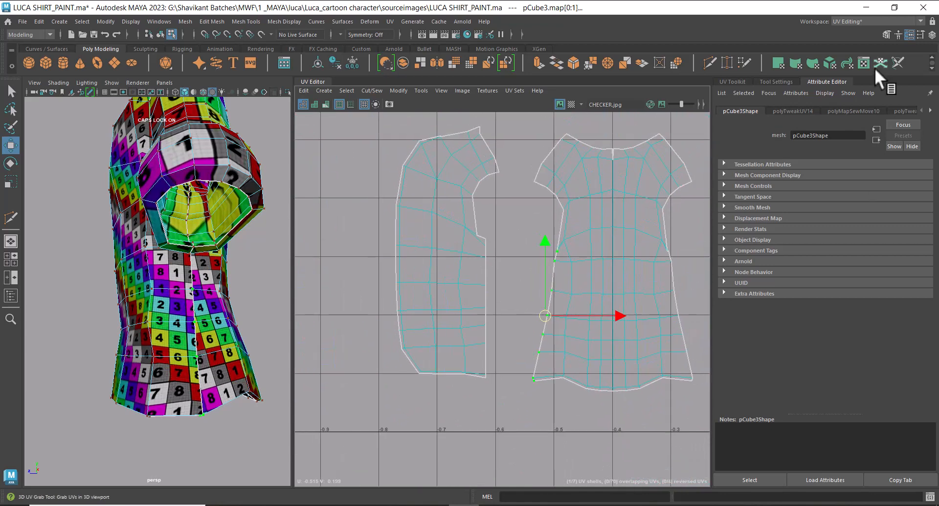
- Align the selected side-seam UVs into a straight vertical line at their minimum U position
click(746, 81)
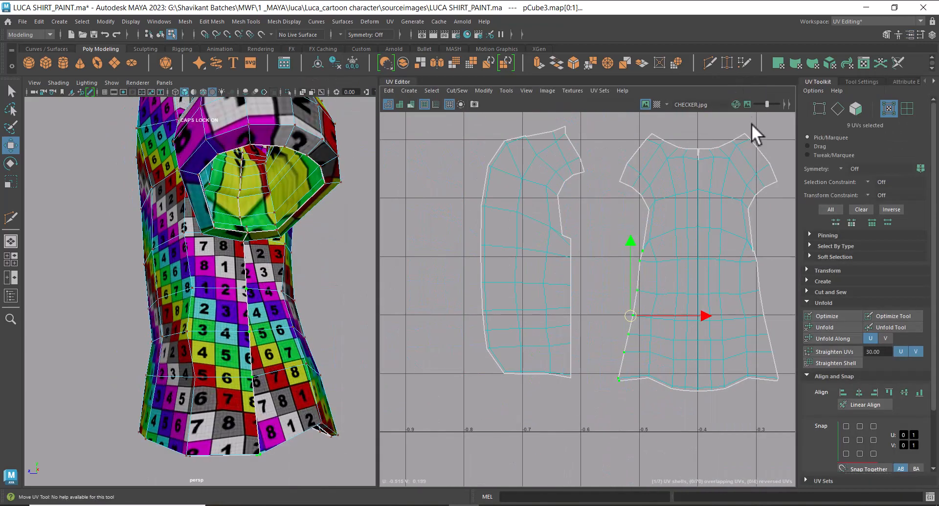
click(841, 387)
alt+middle_drag(669, 277, 644, 256)
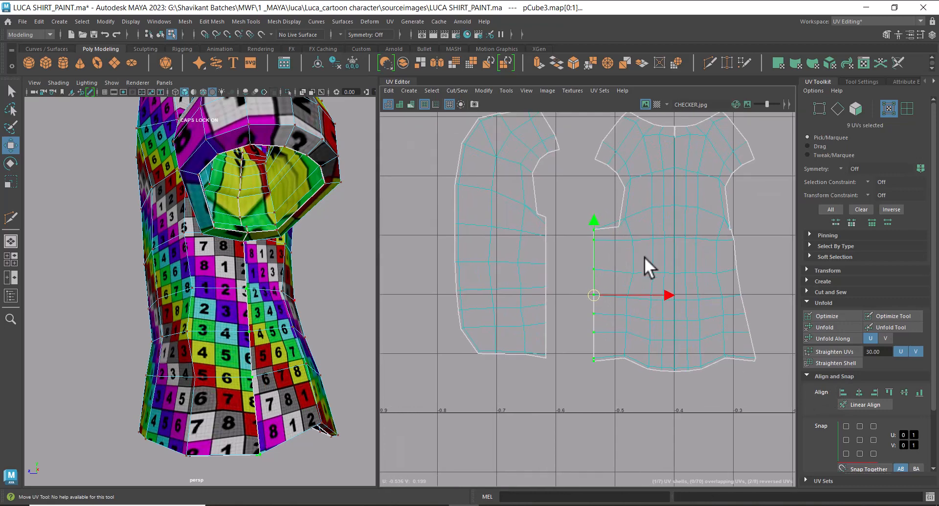
- Align the border UVs along the flared shell's right side seam, from below the armhole to the hem, at their maximum U position
scroll(644, 257, up, 1)
drag(742, 384, 727, 391)
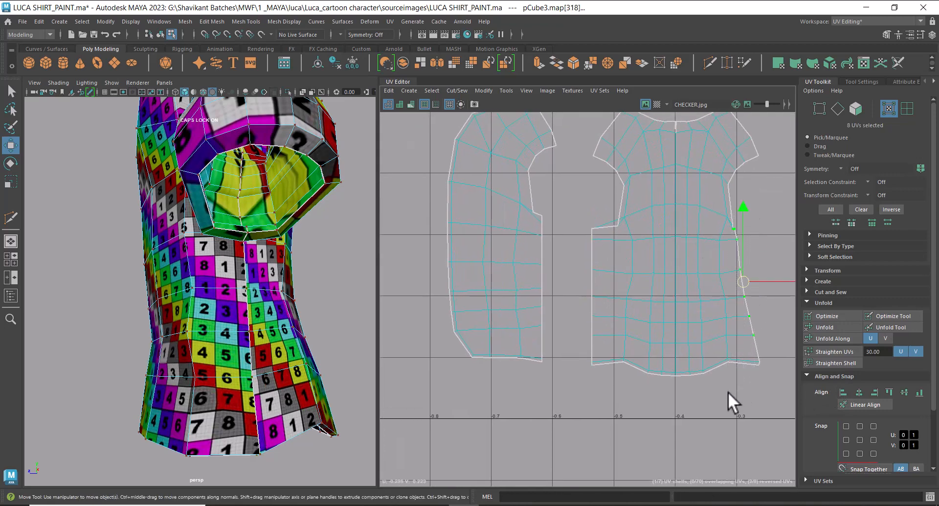
alt+middle_drag(771, 337, 723, 337)
click(874, 390)
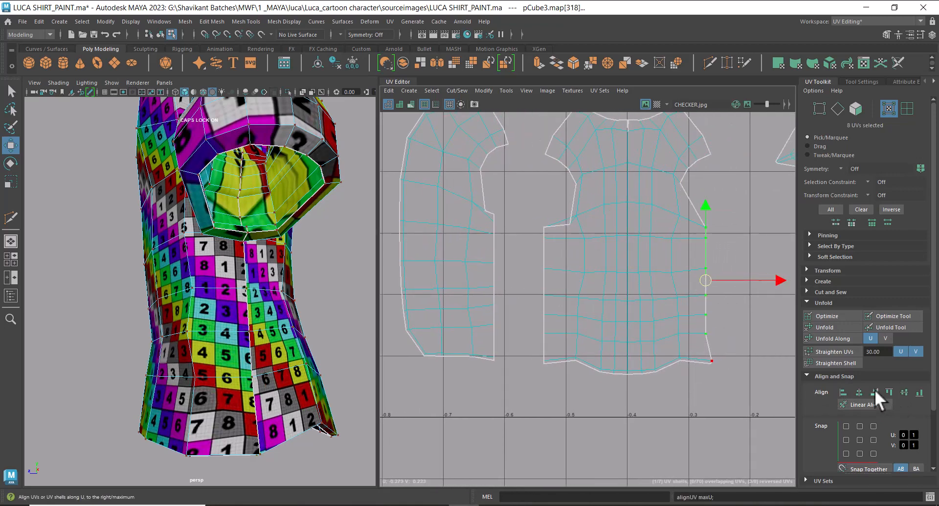
shift+drag(712, 358, 722, 398)
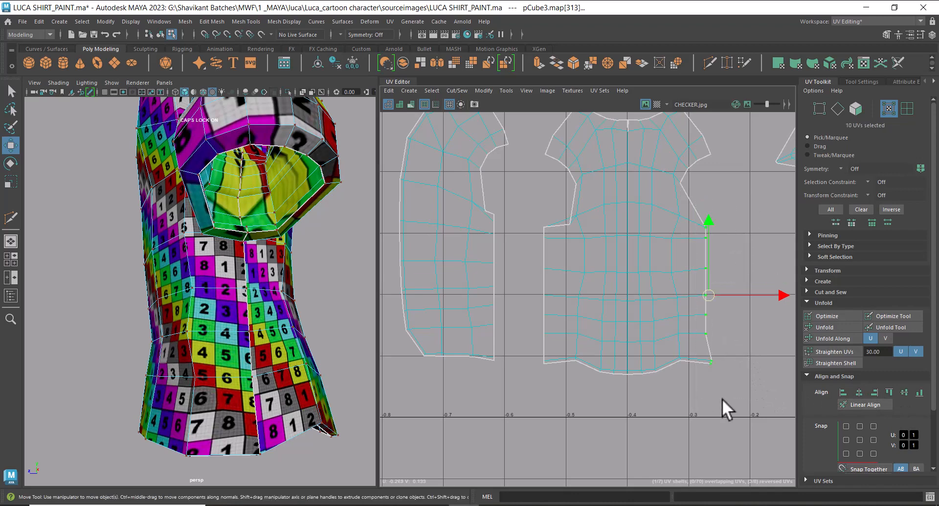
click(874, 391)
- Select the three border edges of the wide shell's left shoulder, convert them to UVs and align them at maximum V
alt+right_drag(654, 313, 628, 254)
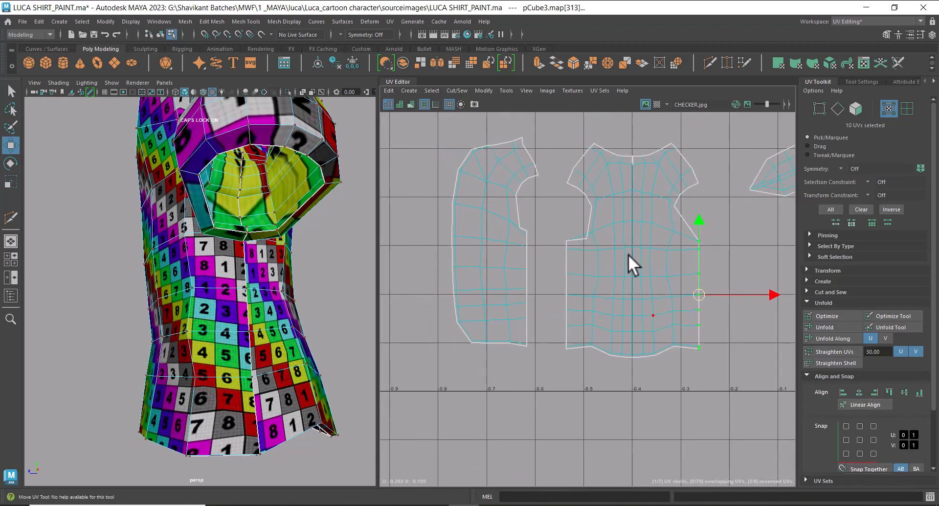
alt+middle_drag(628, 254, 563, 233)
alt+right_drag(562, 233, 581, 293)
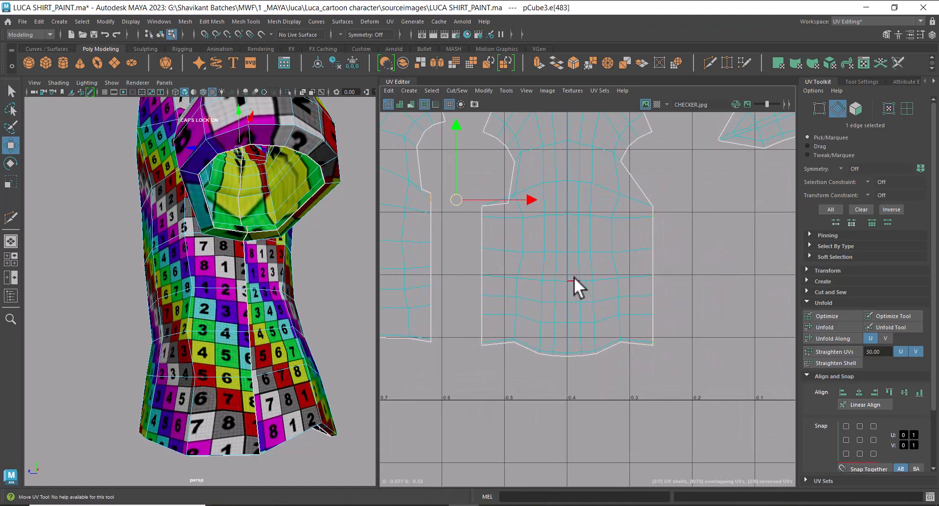
alt+middle_drag(591, 260, 602, 352)
alt+drag(352, 256, 475, 274)
alt+middle_drag(513, 200, 540, 237)
alt+right_drag(551, 220, 619, 227)
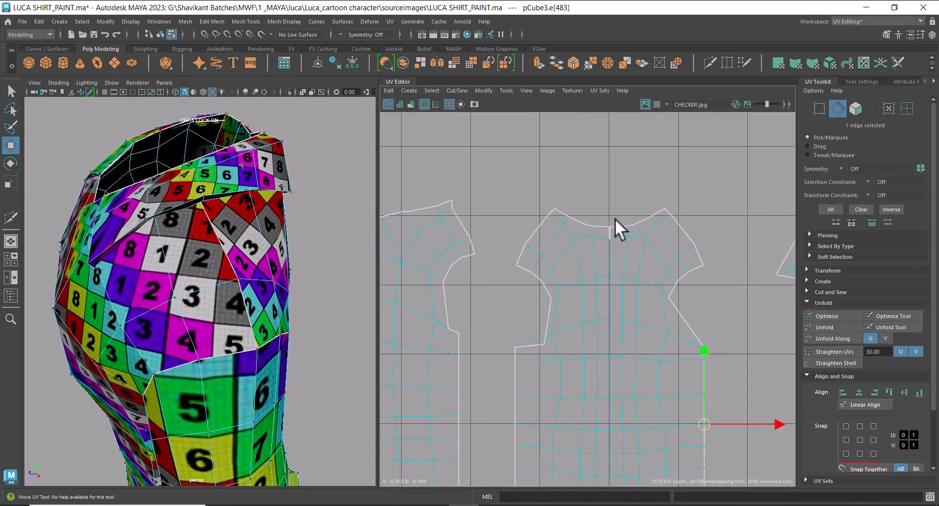
alt+right_drag(550, 213, 638, 239)
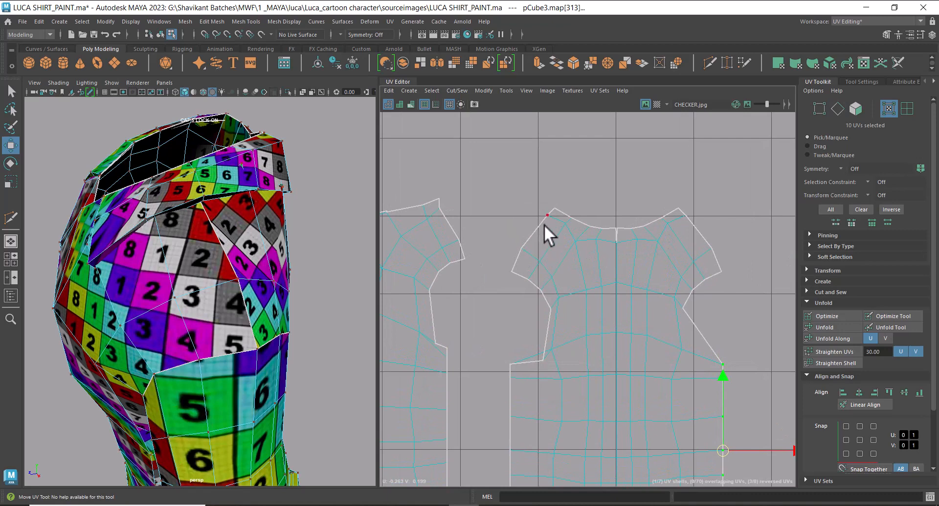
right_drag(545, 244, 544, 221)
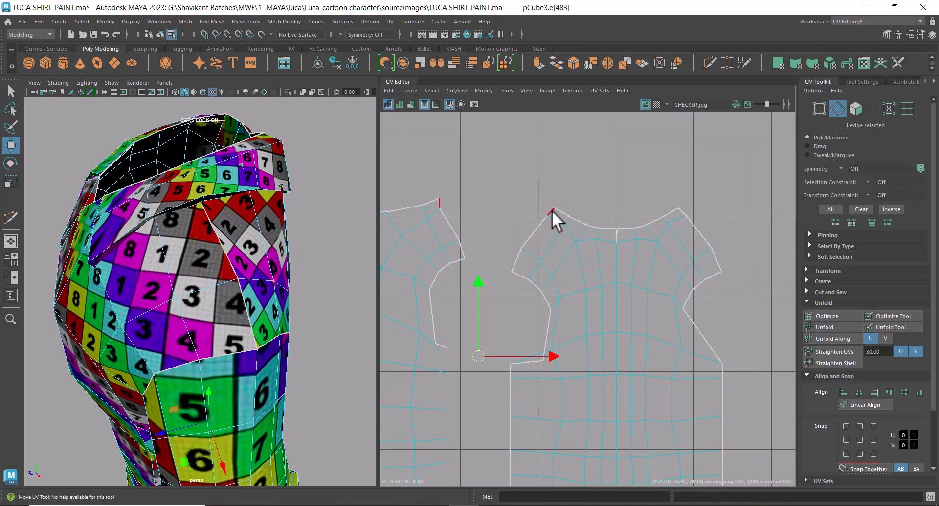
click(568, 249)
alt+right_drag(583, 268, 574, 314)
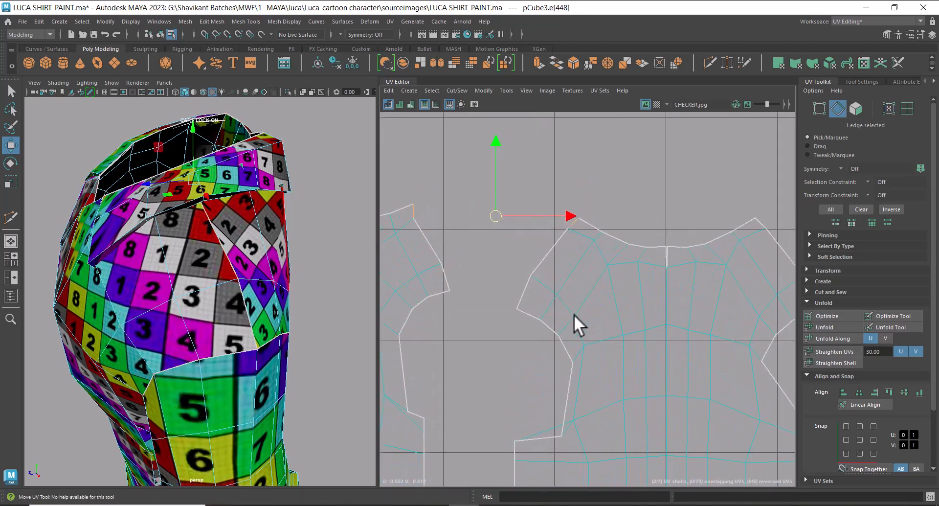
shift+click(554, 246)
shift+click(528, 287)
ctrl+right_drag(583, 232, 715, 226)
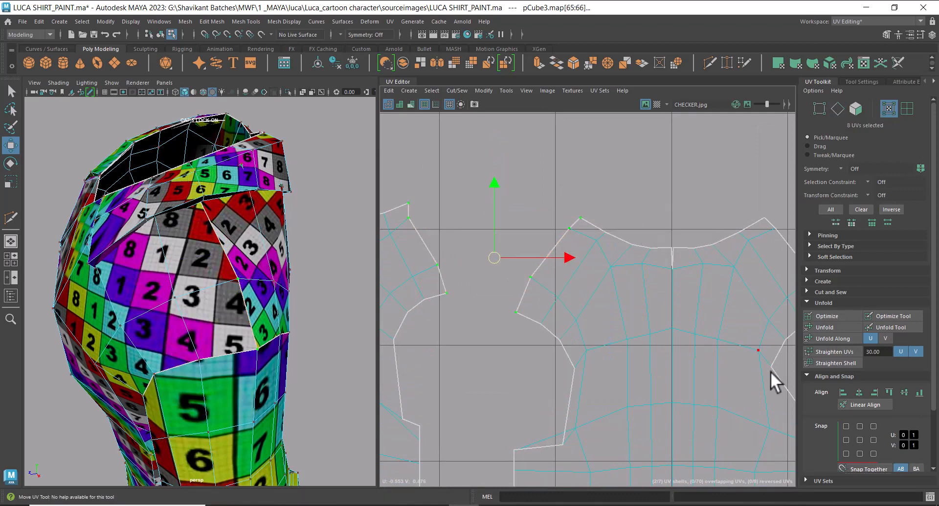
click(889, 391)
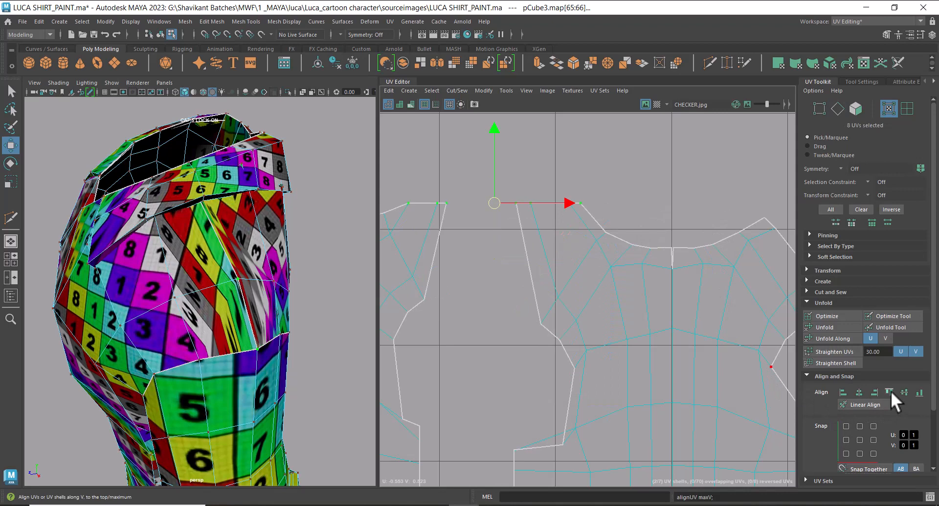
- Convert the border edges of the wide shell's right shoulder to UVs and align them into a horizontal line at maximum V
scroll(616, 295, down, 2)
alt+middle_drag(615, 296, 561, 278)
scroll(561, 278, up, 1)
right_drag(692, 259, 703, 210)
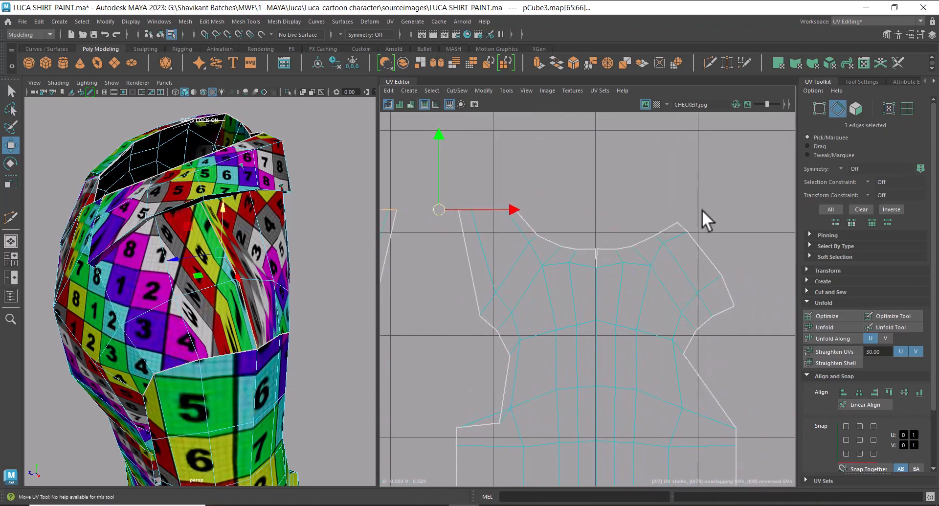
click(686, 223)
shift+double_click(725, 286)
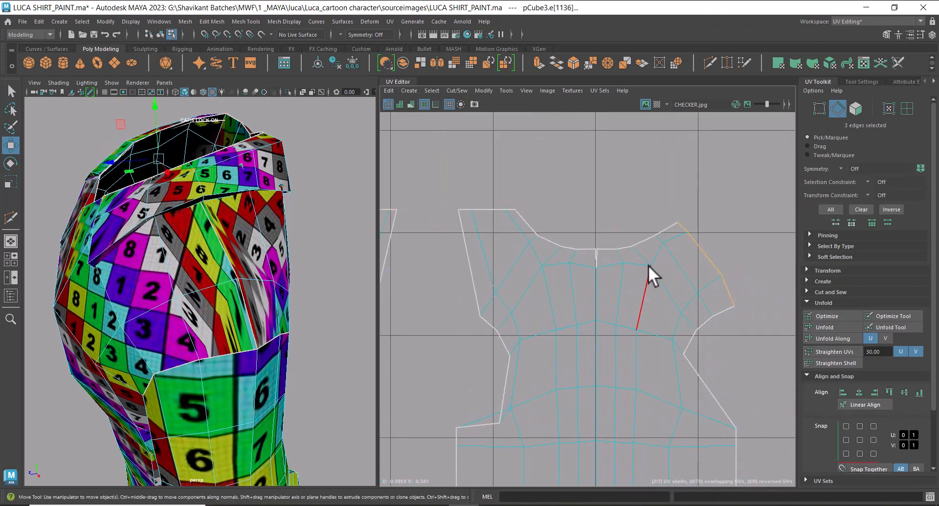
ctrl+right_drag(648, 263, 709, 266)
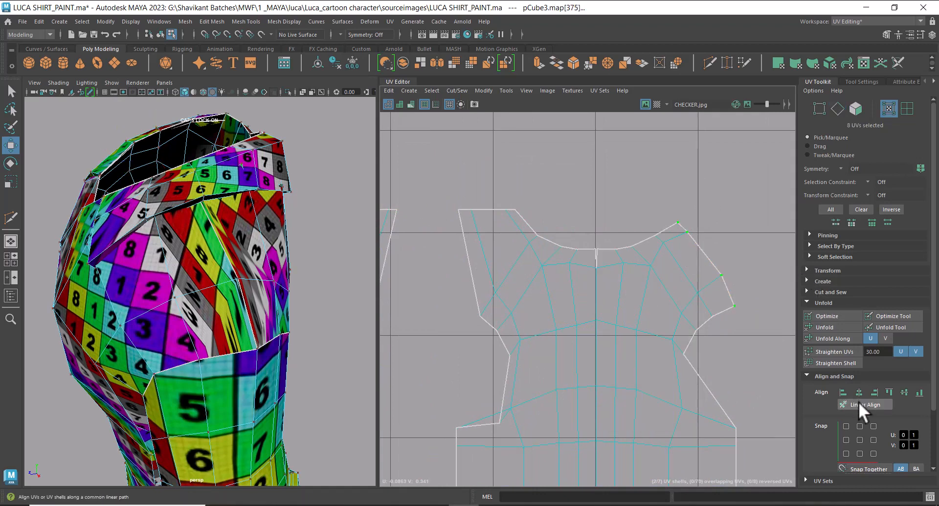
click(888, 389)
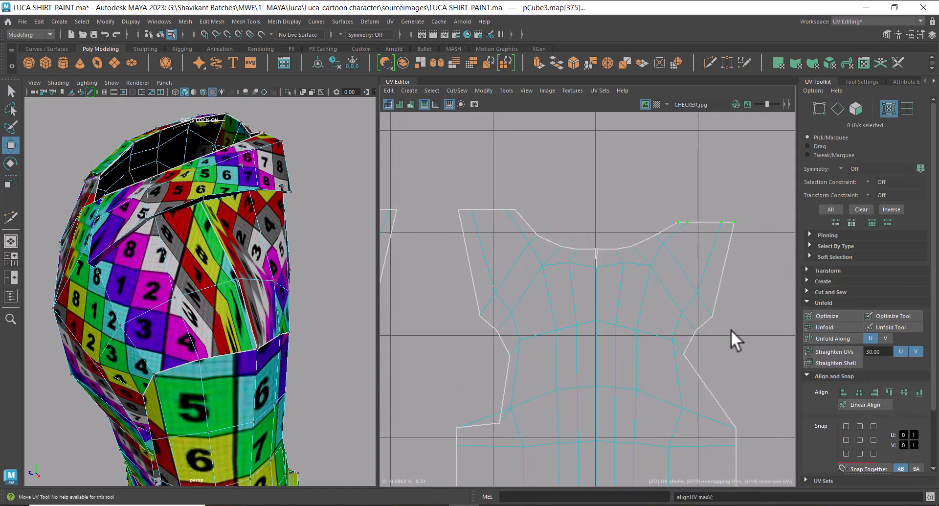
- Select the UVs across the wide shell's armhole section and unfold them to smooth the outline between the shoulders and side seams
alt+right_drag(650, 319, 637, 153)
click(627, 240)
scroll(616, 313, down, 5)
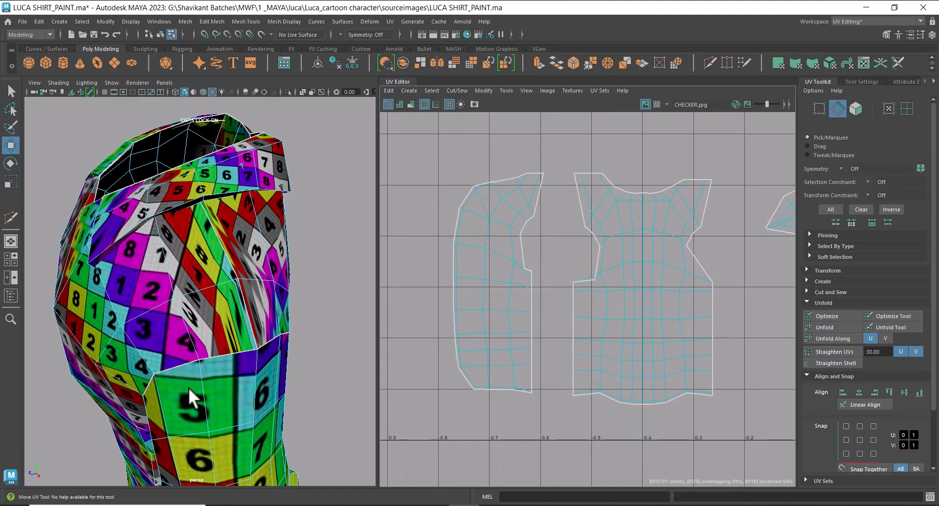
alt+drag(189, 386, 233, 359)
alt+middle_drag(577, 284, 577, 304)
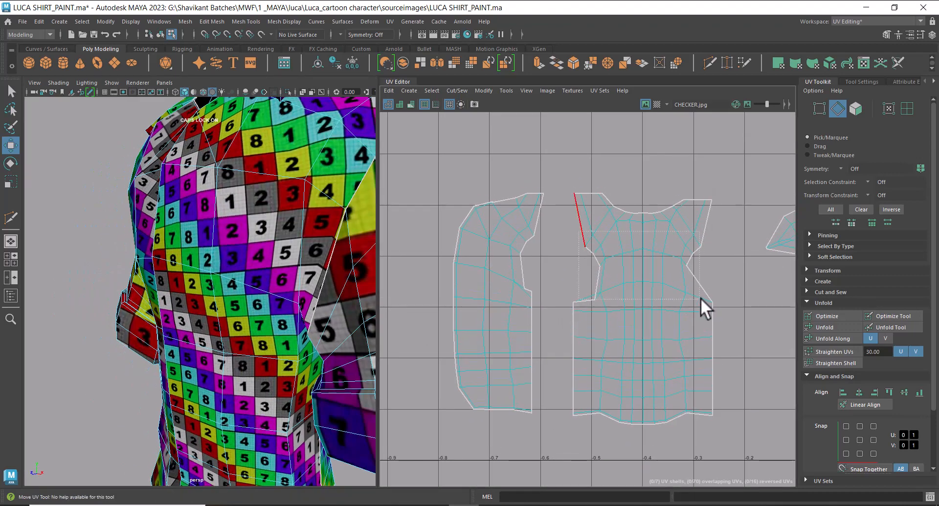
right_drag(651, 255, 726, 253)
click(578, 303)
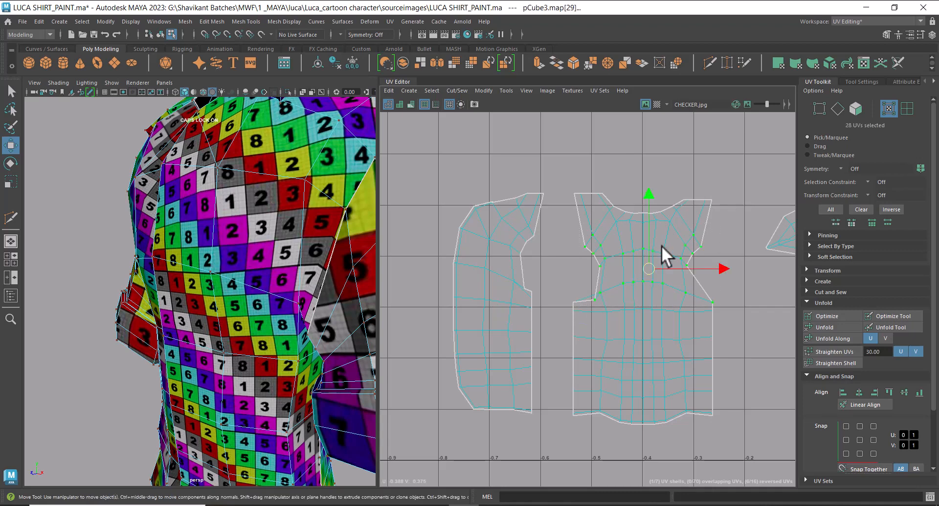
shift+right_drag(662, 247, 582, 250)
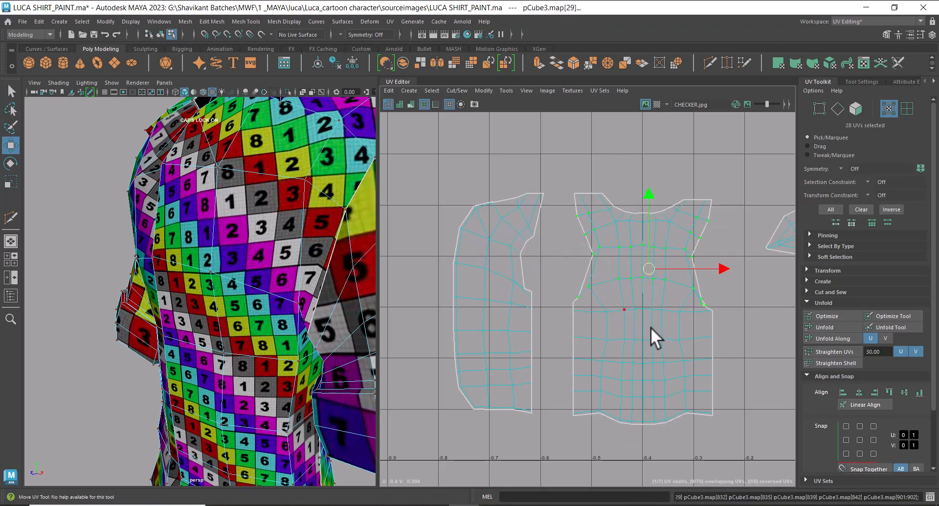
- Select the whole wide body shell and reduce the selection to its outer border UVs
scroll(649, 330, down, 1)
scroll(648, 362, up, 4)
alt+middle_drag(657, 455, 671, 379)
alt+middle_drag(269, 457, 270, 256)
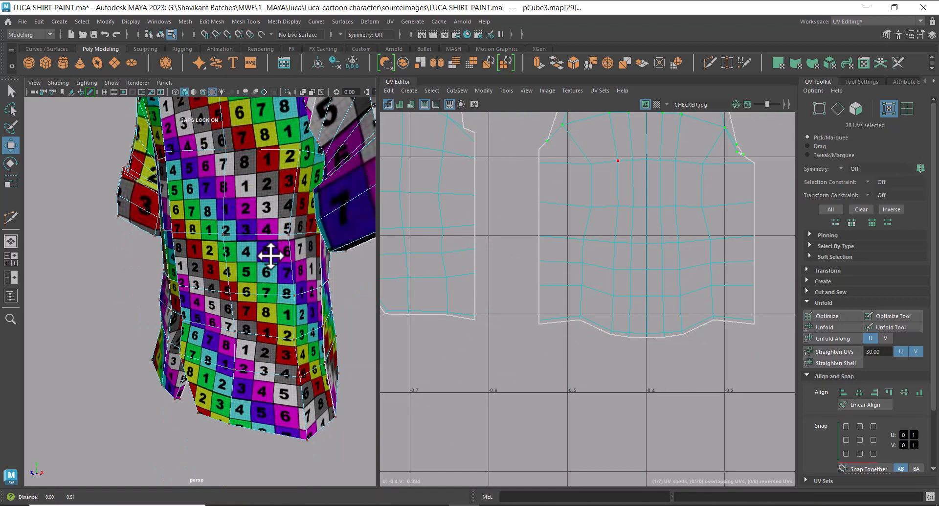
alt+middle_drag(679, 356, 648, 317)
scroll(647, 317, up, 4)
alt+middle_drag(712, 296, 630, 332)
scroll(658, 280, down, 5)
drag(702, 262, 656, 317)
ctrl+right_drag(615, 316, 727, 356)
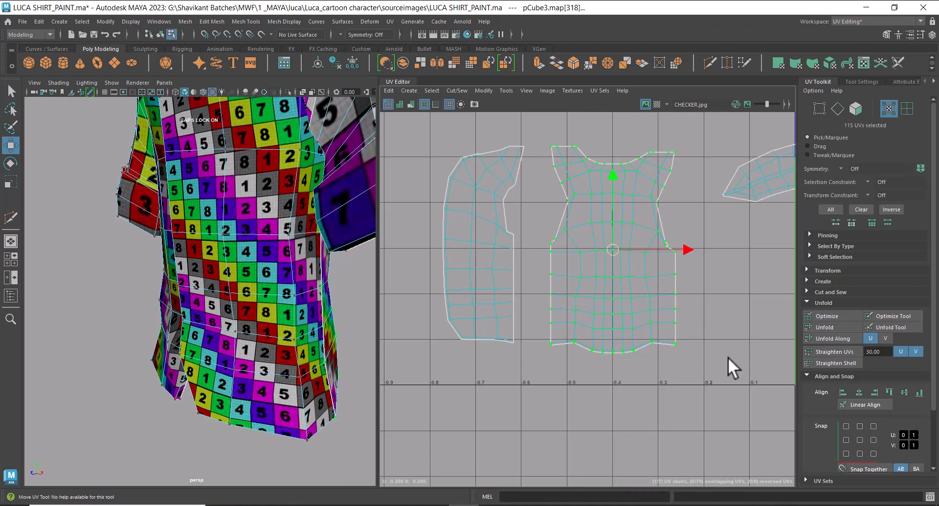
ctrl+right_drag(741, 257, 680, 278)
- Narrow the border selection to the outermost hem UVs and align them into a straight horizontal line at minimum V
alt+middle_drag(613, 272, 610, 316)
ctrl+drag(664, 331, 686, 361)
alt+middle_drag(623, 436, 594, 379)
scroll(594, 380, up, 5)
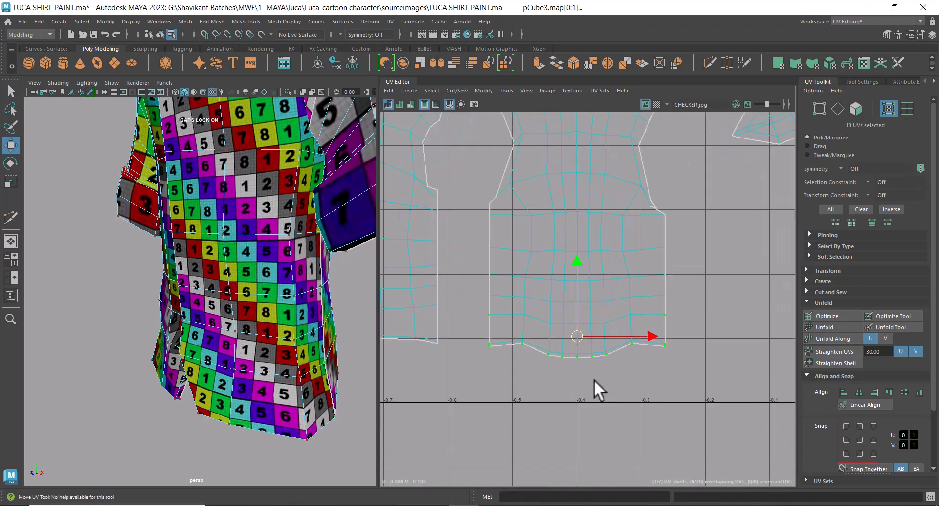
ctrl+drag(700, 362, 700, 364)
alt+middle_drag(686, 380, 612, 347)
scroll(658, 422, up, 5)
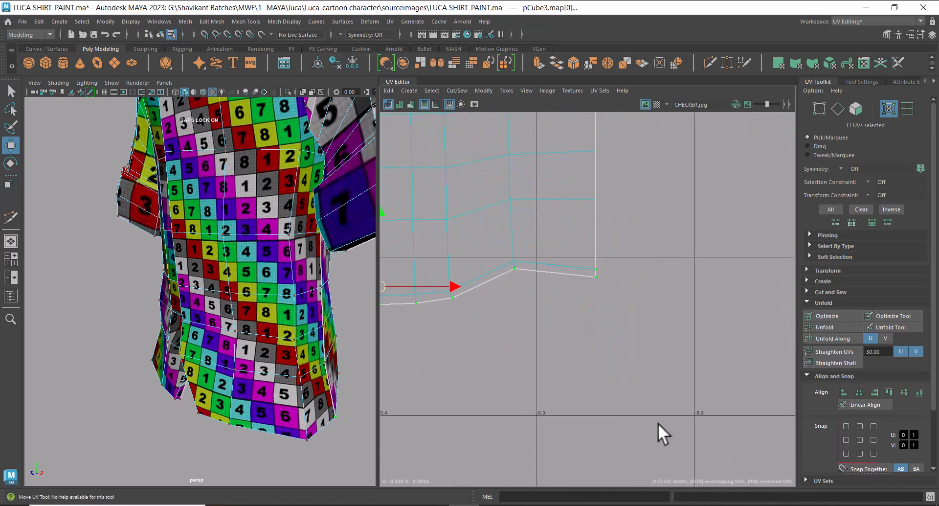
alt+middle_drag(598, 275, 694, 324)
scroll(715, 293, up, 1)
ctrl+drag(715, 292, 684, 320)
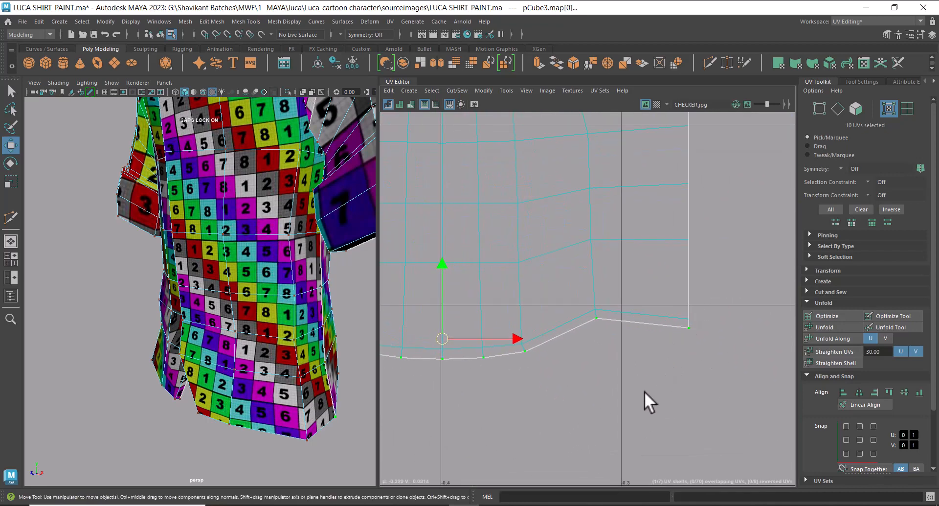
scroll(644, 391, down, 4)
alt+middle_drag(511, 355, 698, 360)
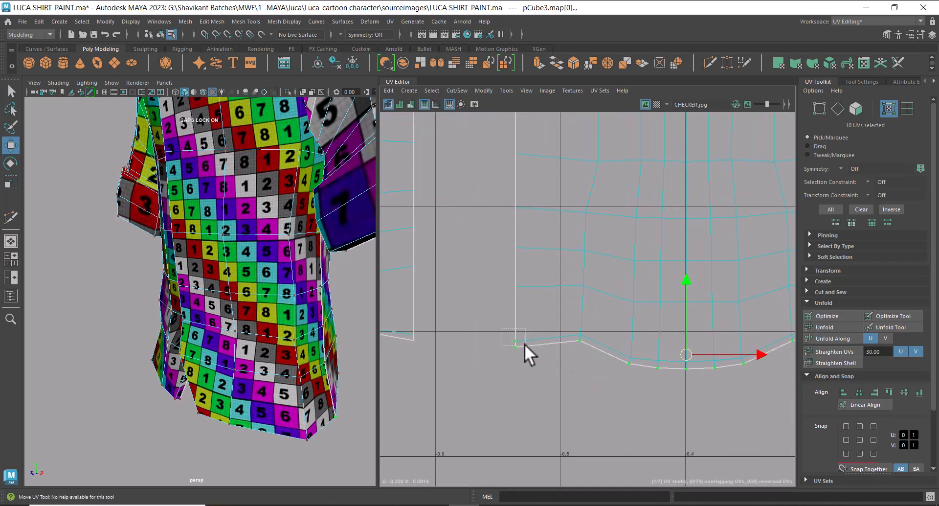
ctrl+drag(524, 344, 526, 345)
alt+middle_drag(656, 402, 635, 357)
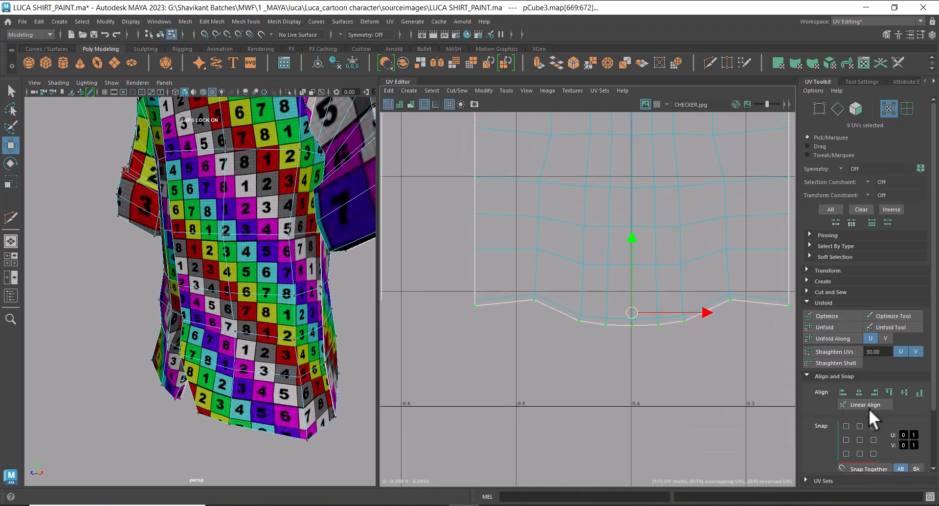
click(920, 391)
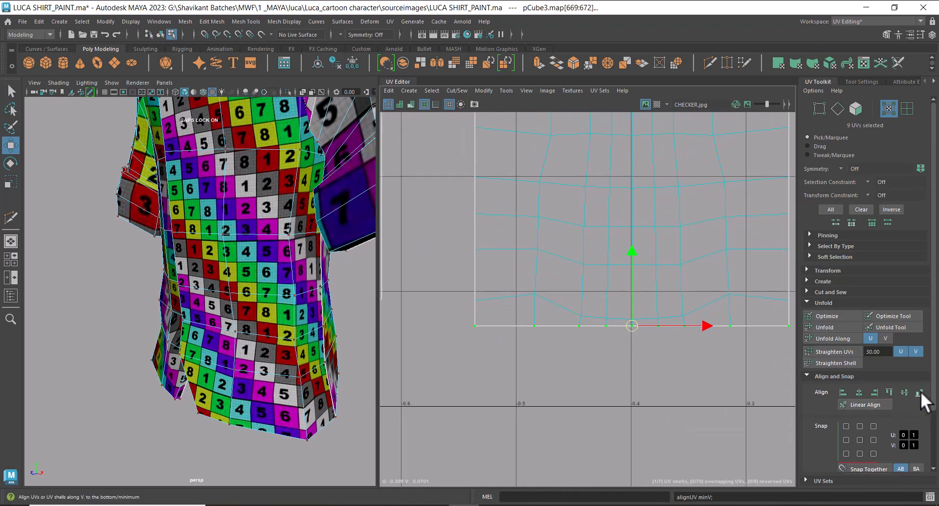
- Reposition the folded border UVs at the base of the wide shell's right armhole to untangle the outline
scroll(672, 384, down, 3)
alt+middle_drag(572, 280, 540, 295)
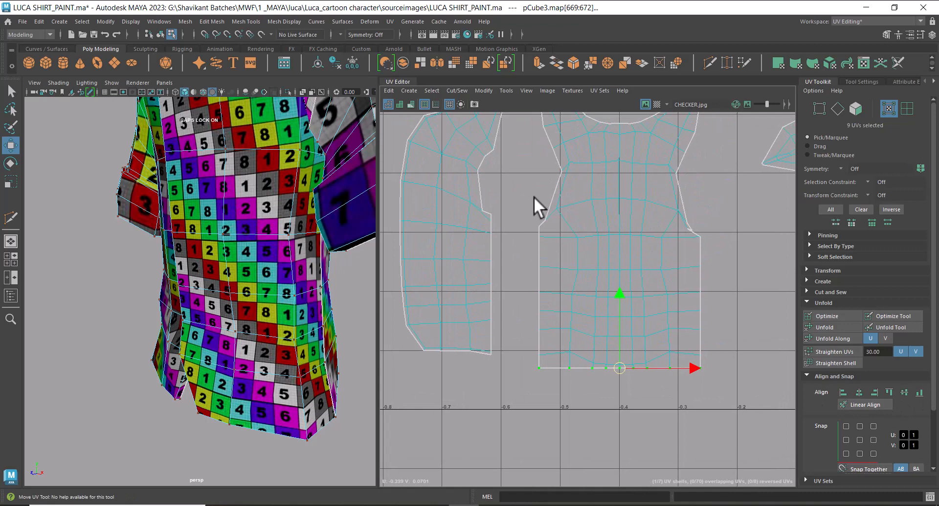
alt+middle_drag(553, 237, 549, 280)
alt+right_drag(647, 294, 750, 366)
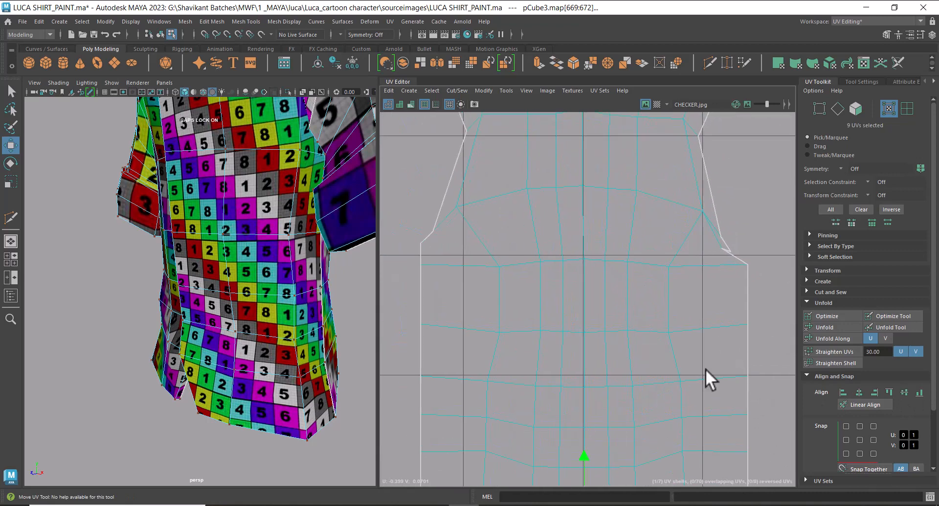
scroll(706, 368, down, 2)
scroll(638, 354, up, 4)
alt+middle_drag(639, 355, 459, 431)
scroll(639, 289, up, 1)
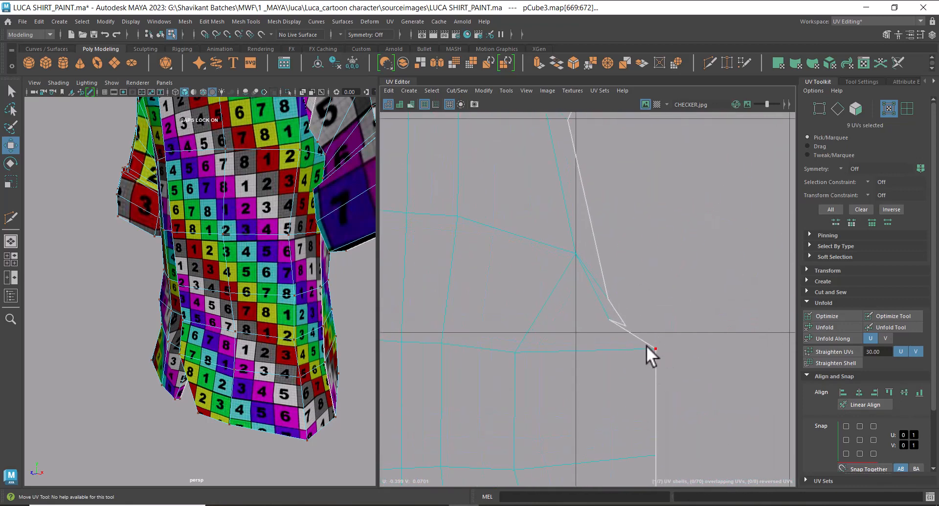
click(627, 326)
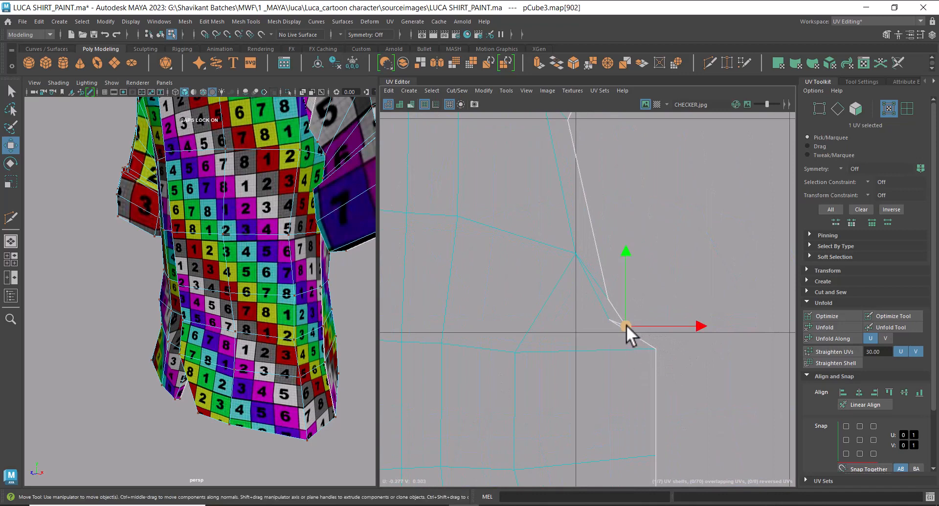
mouse_move(625, 324)
mouse_down()
mouse_move(603, 297)
mouse_move(619, 323)
mouse_up()
click(609, 299)
click(609, 320)
click(629, 331)
scroll(631, 340, down, 6)
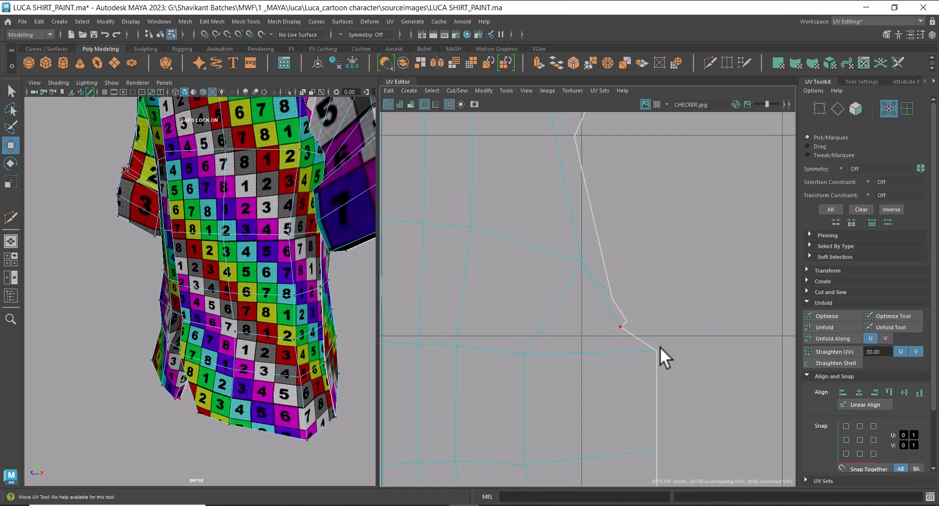
- Select UVs in the lower middle of the straightened shell and convert the selection to the shell's complete outer border
alt+middle_drag(636, 418, 639, 339)
scroll(639, 338, up, 2)
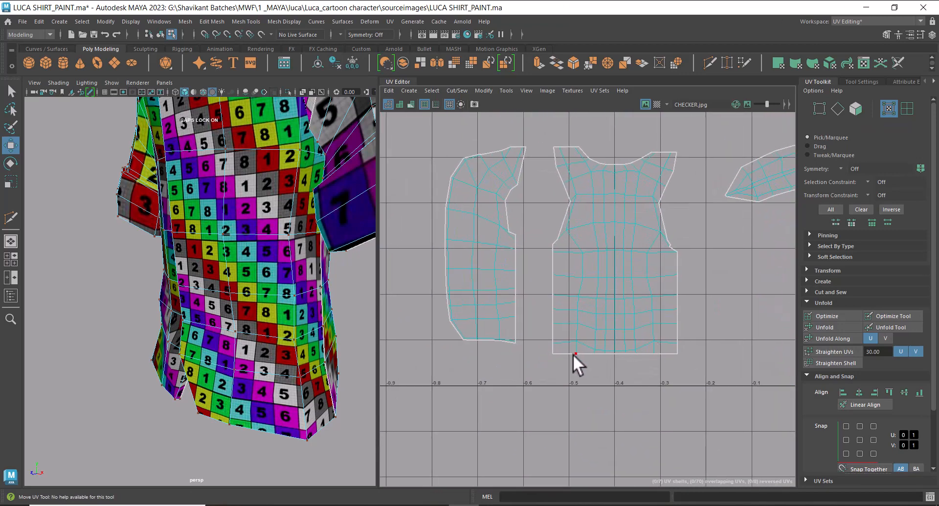
alt+middle_drag(545, 332, 559, 276)
scroll(563, 274, up, 1)
alt+middle_drag(596, 239, 594, 295)
drag(665, 280, 611, 359)
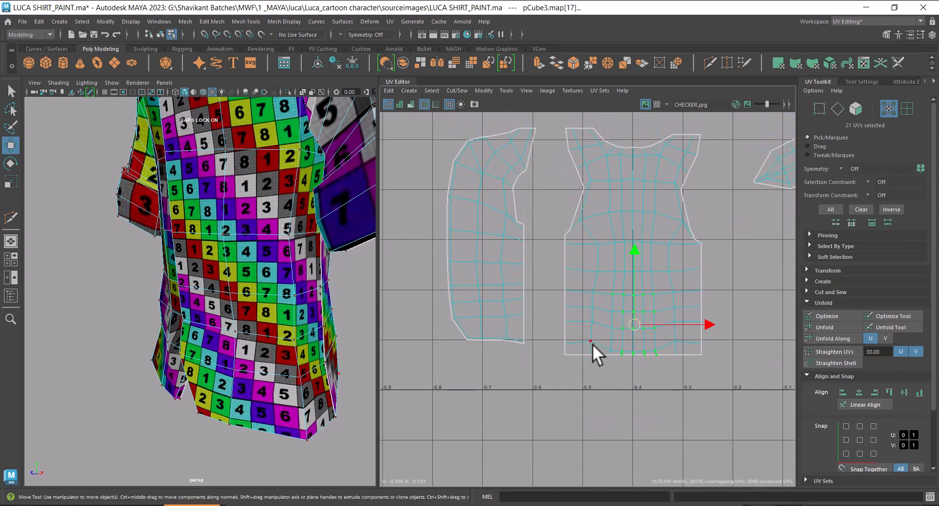
ctrl+right_drag(593, 330, 699, 395)
ctrl+right_drag(671, 265, 346, 417)
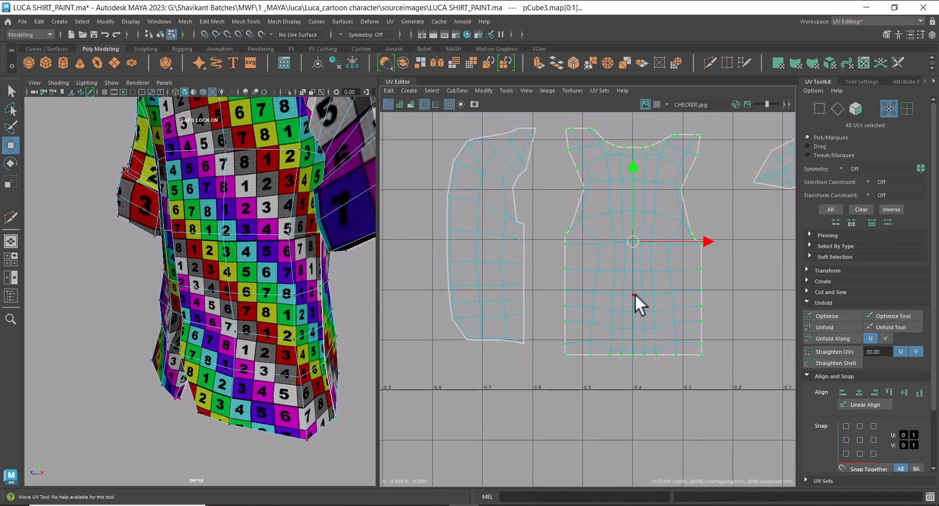
- Switch the selection to the wide body shell's interior UVs and unfold them inside its straightened border
alt+middle_drag(662, 226, 643, 268)
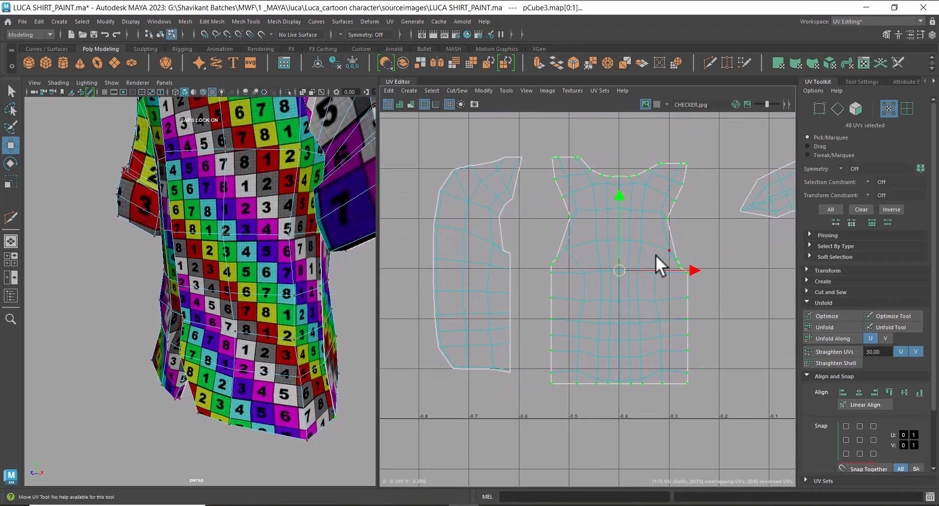
scroll(672, 209, down, 1)
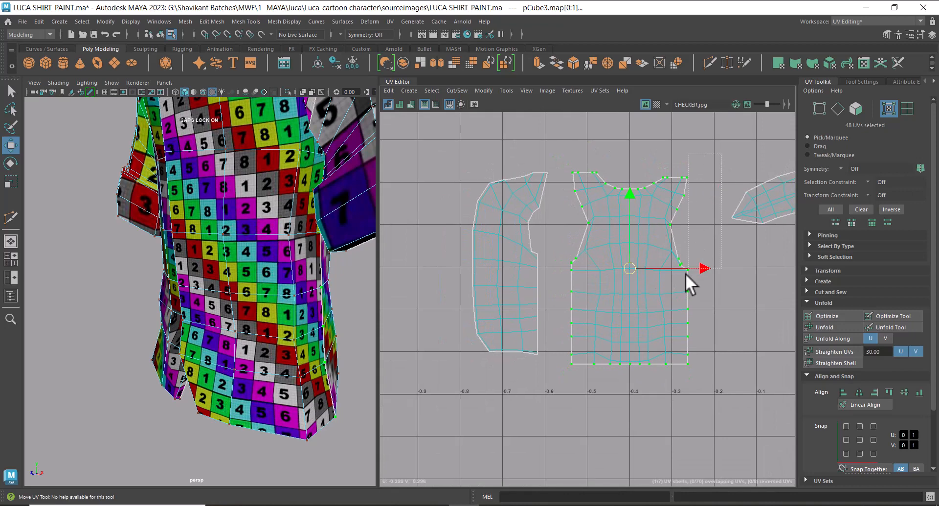
shift+drag(596, 405, 560, 430)
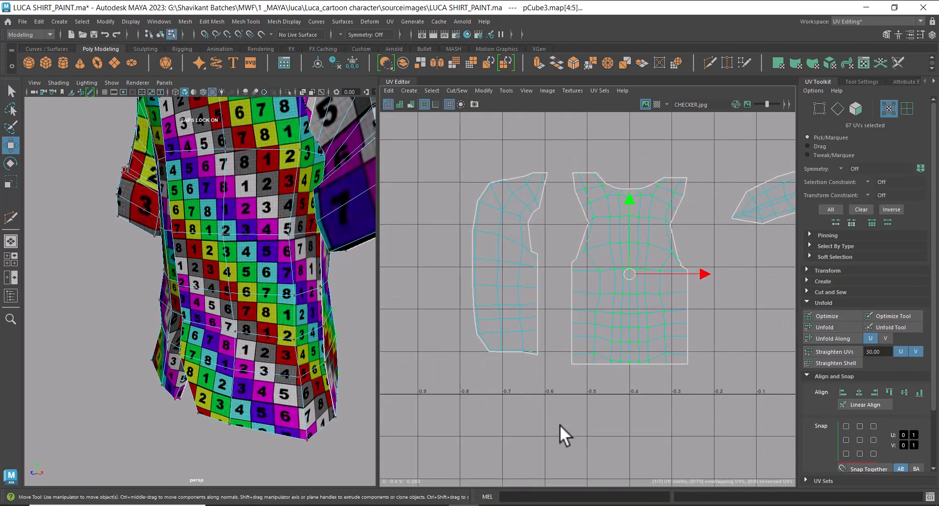
shift+right_drag(647, 246, 563, 209)
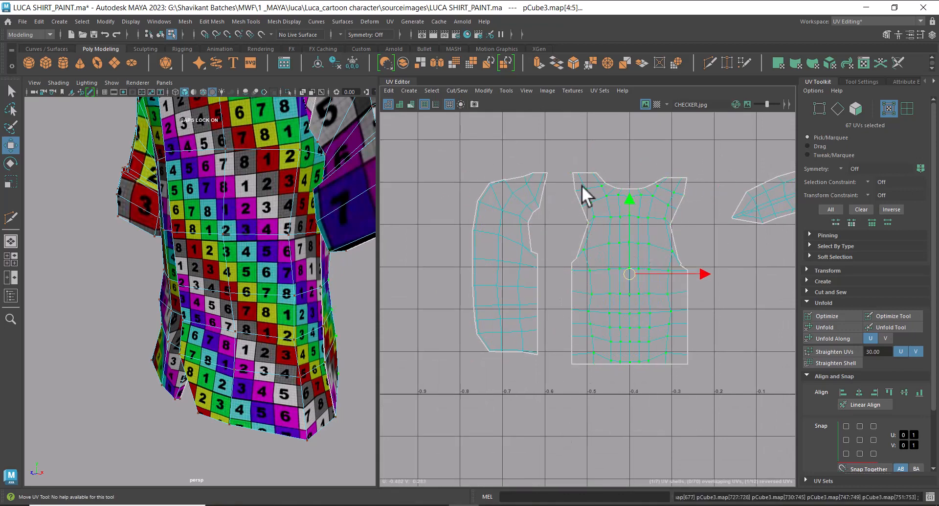
shift+right_drag(643, 189, 529, 213)
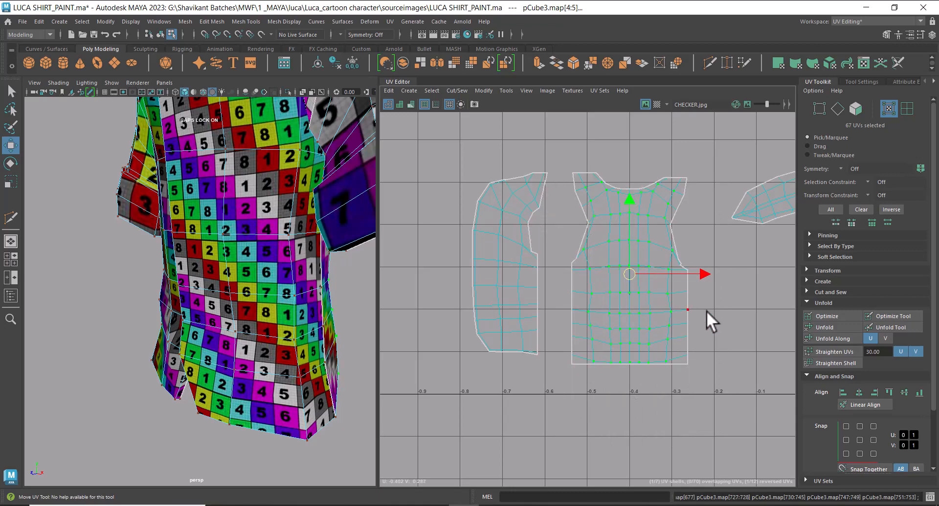
- Select the chest and armhole UVs across the middle of the wide body shell and unfold them
scroll(673, 292, up, 2)
scroll(636, 243, up, 2)
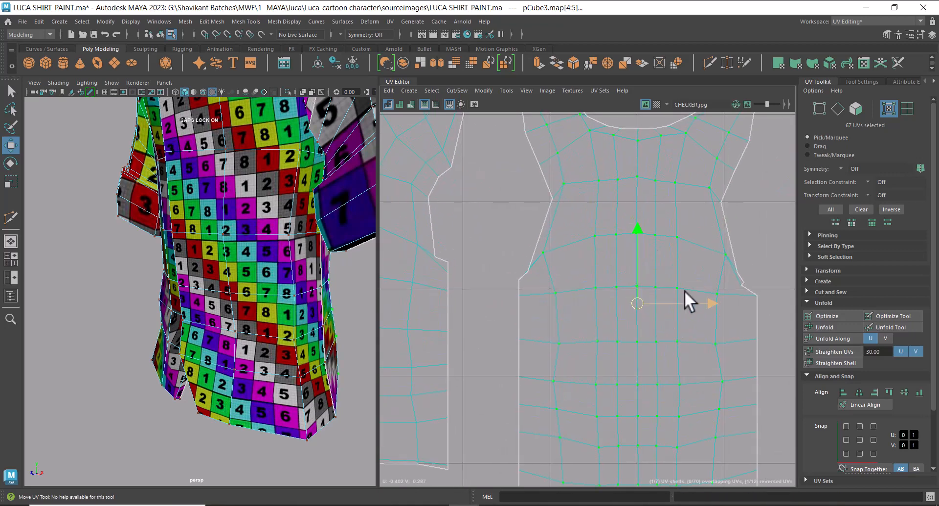
click(723, 203)
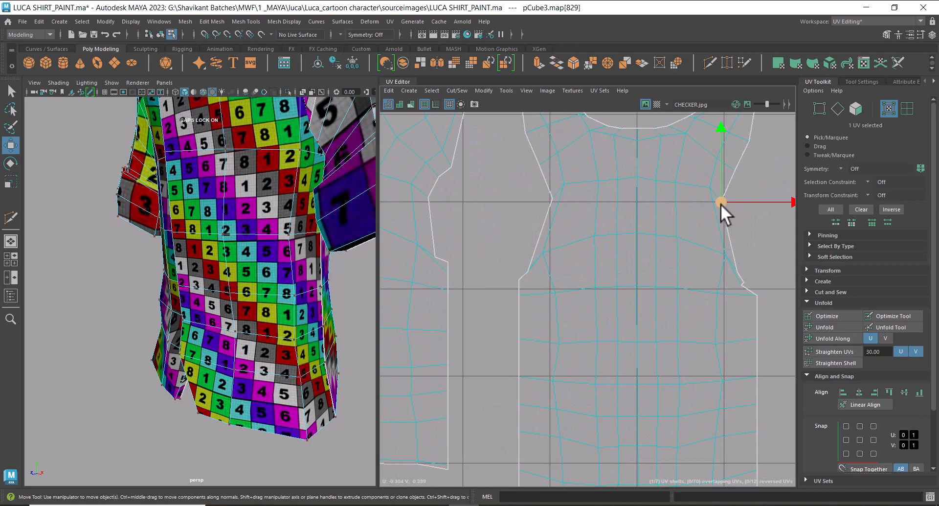
scroll(533, 183, down, 1)
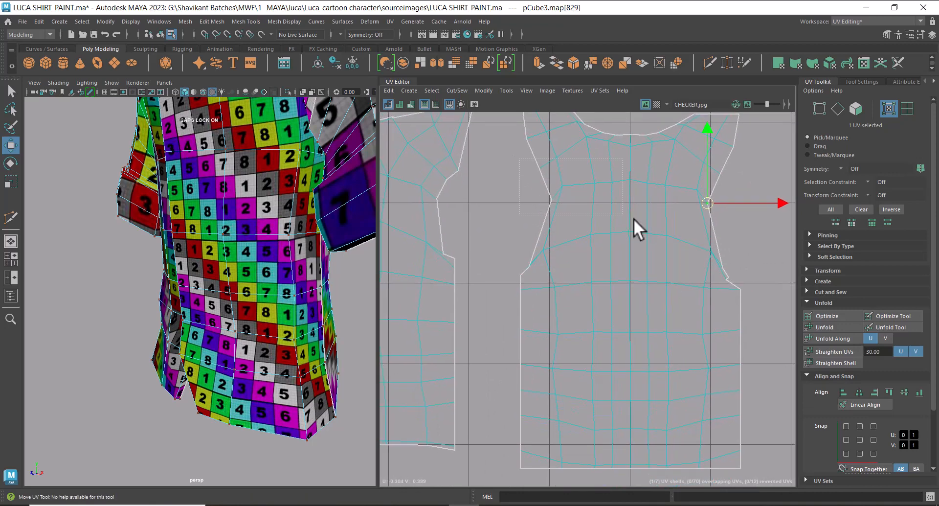
drag(729, 270, 738, 264)
shift+right_drag(635, 205, 544, 205)
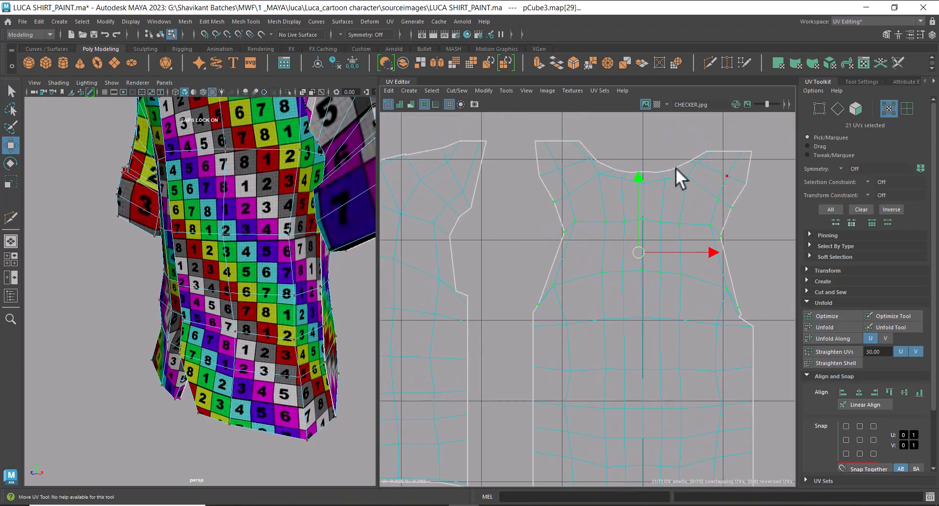
- Select the neckline and upper armhole UVs of the wide body shell, excluding the shoulder tips, and unfold them
alt+drag(266, 196, 255, 290)
alt+middle_drag(671, 259, 672, 299)
alt+right_drag(671, 246, 738, 231)
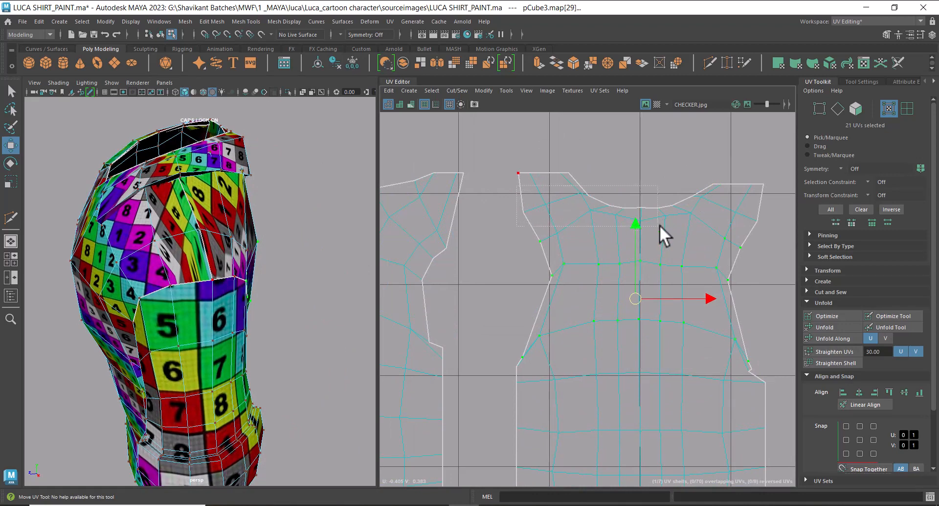
drag(723, 242, 716, 245)
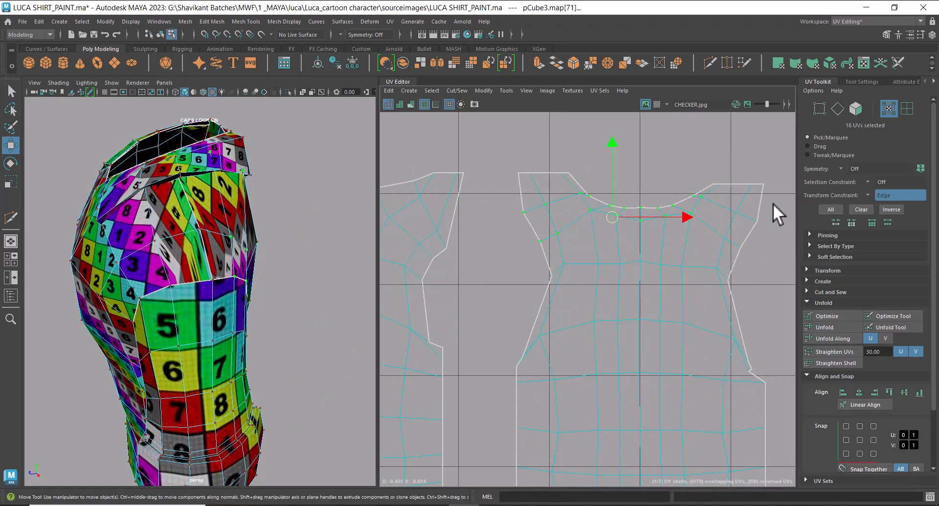
ctrl+shift+drag(773, 203, 633, 251)
shift+right_drag(682, 216, 488, 214)
alt+drag(266, 306, 221, 307)
alt+drag(122, 237, 92, 248)
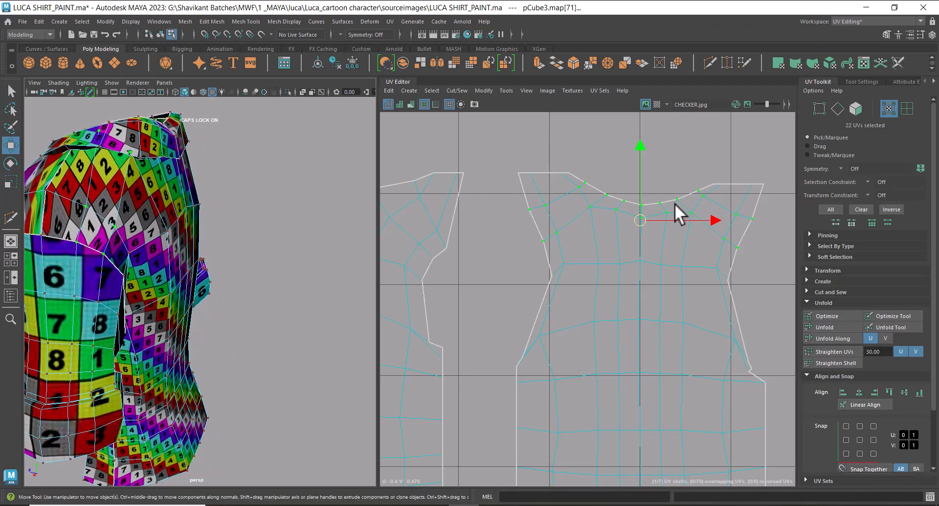
- Select the top edge UVs of both shoulders on the wide shell and align them to maximum V
scroll(703, 202, down, 1)
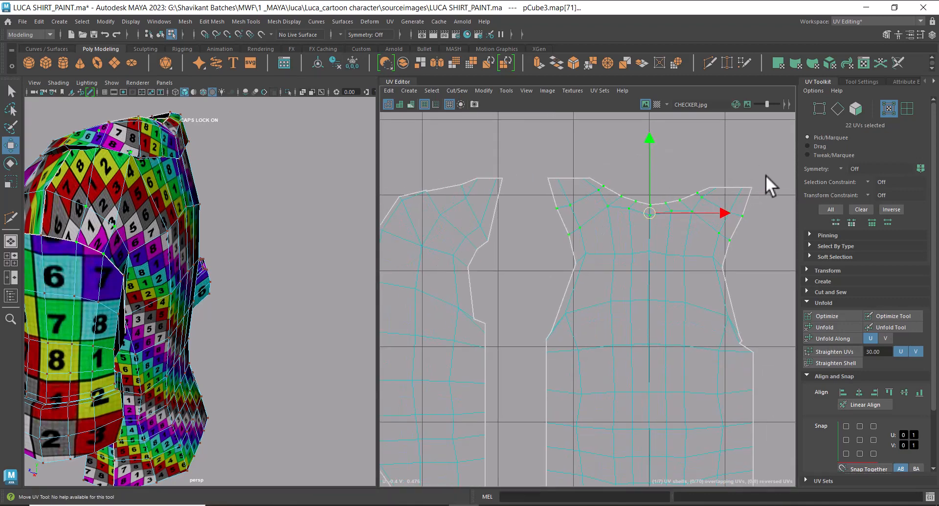
drag(694, 186, 695, 186)
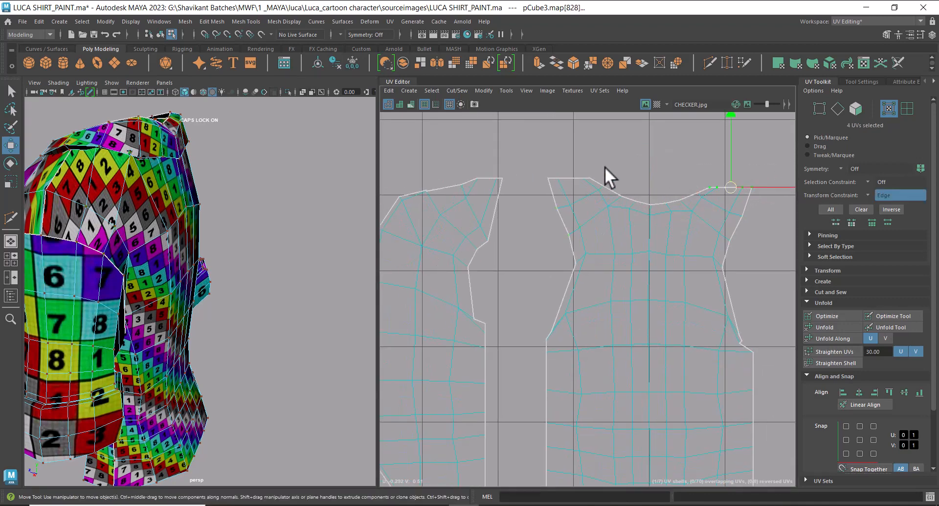
drag(607, 168, 527, 179)
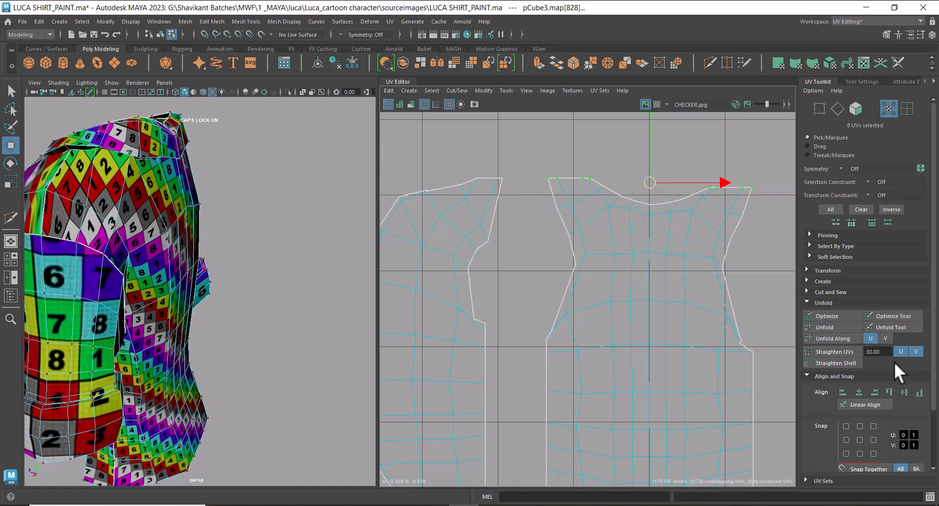
click(889, 391)
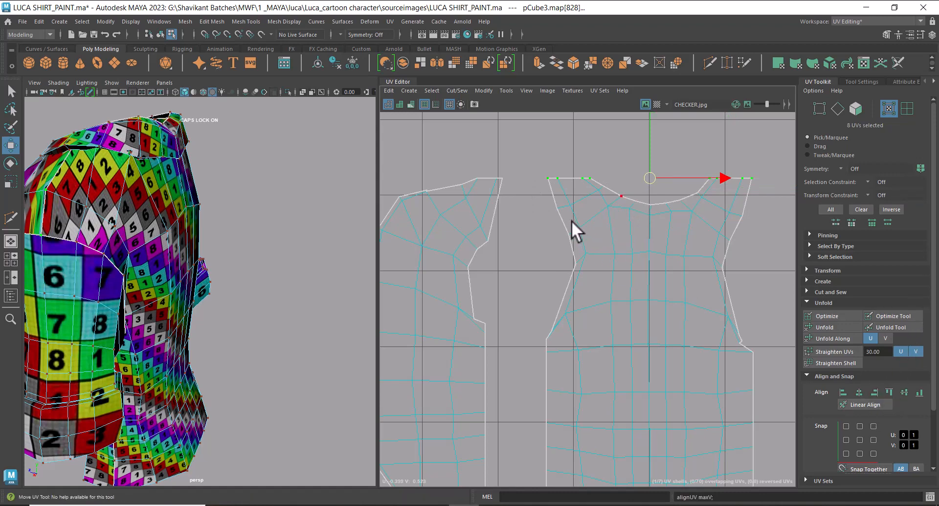
- Select the UVs from the neckline down to the narrowest armhole point on the wide shell and unfold them
scroll(571, 220, up, 1)
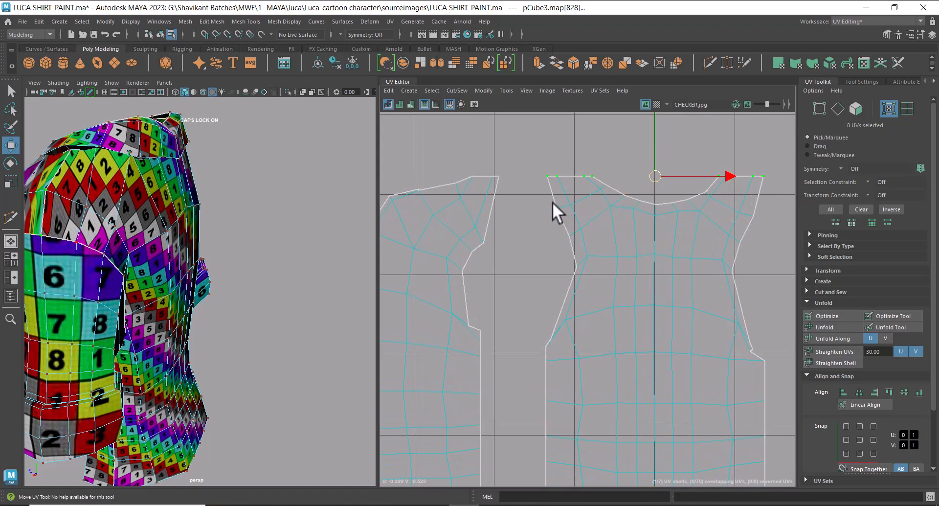
drag(738, 271, 761, 277)
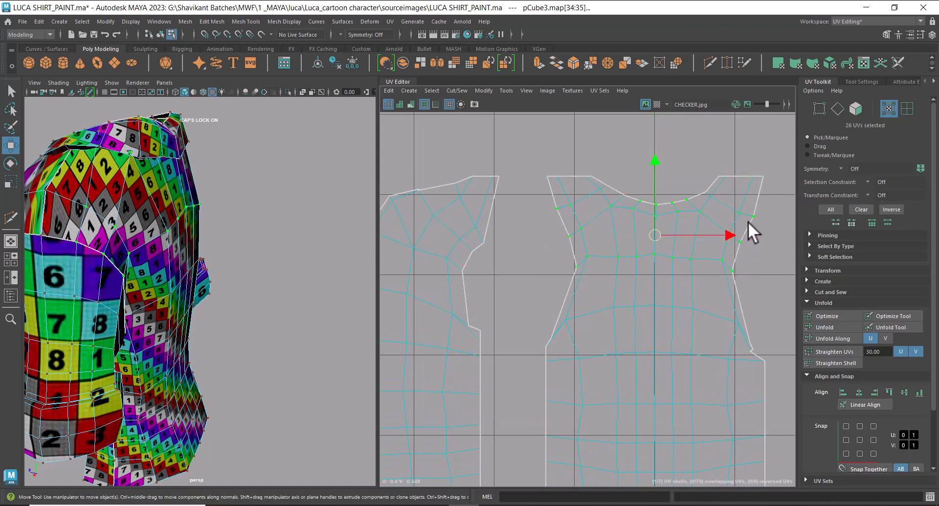
shift+right_drag(671, 222, 465, 224)
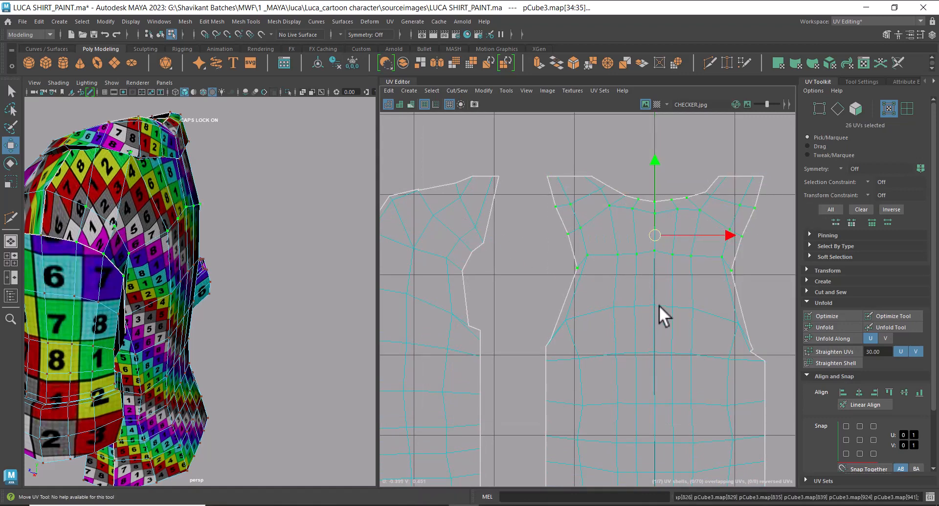
- Try to unfold the whole narrow body shell beside the wide shell
alt+right_drag(658, 304, 616, 271)
alt+middle_drag(615, 271, 594, 206)
alt+right_drag(595, 206, 599, 248)
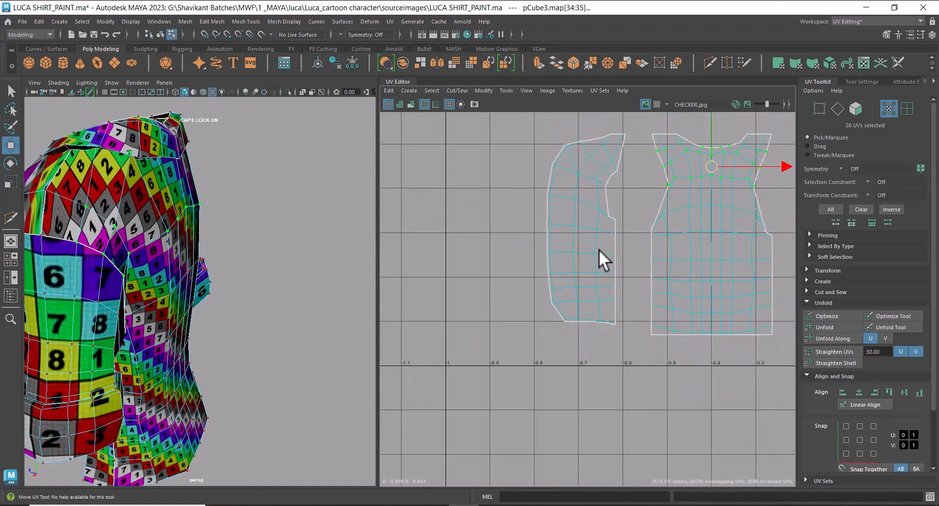
alt+middle_drag(599, 248, 586, 284)
alt+right_drag(694, 266, 699, 245)
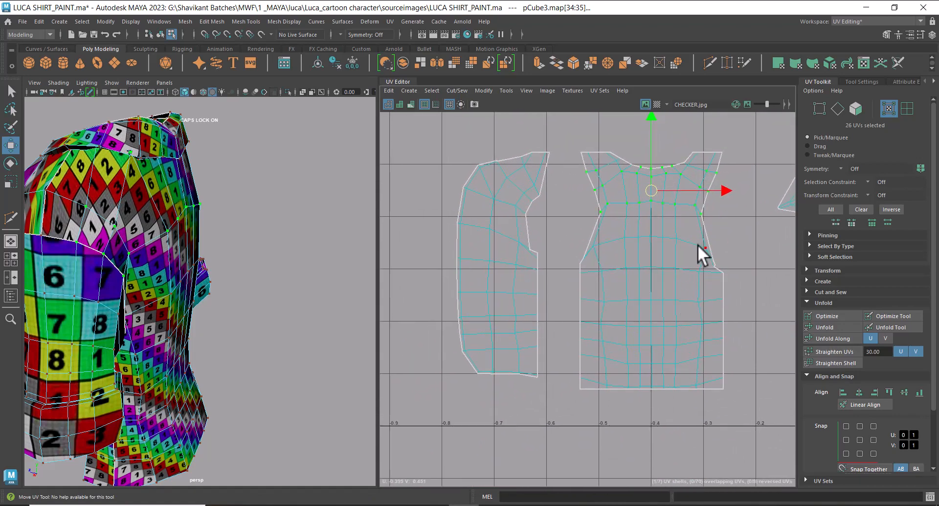
alt+drag(201, 300, 252, 270)
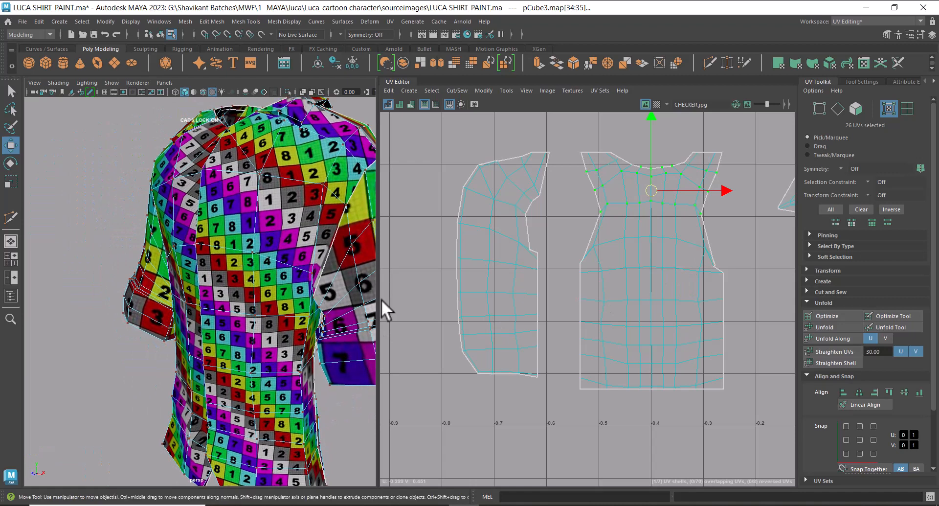
click(524, 257)
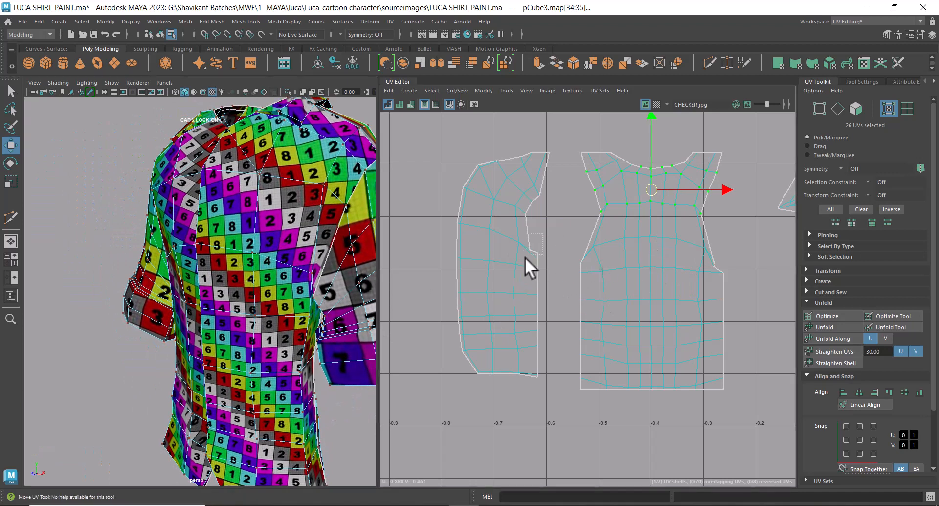
ctrl+right_drag(474, 272, 572, 298)
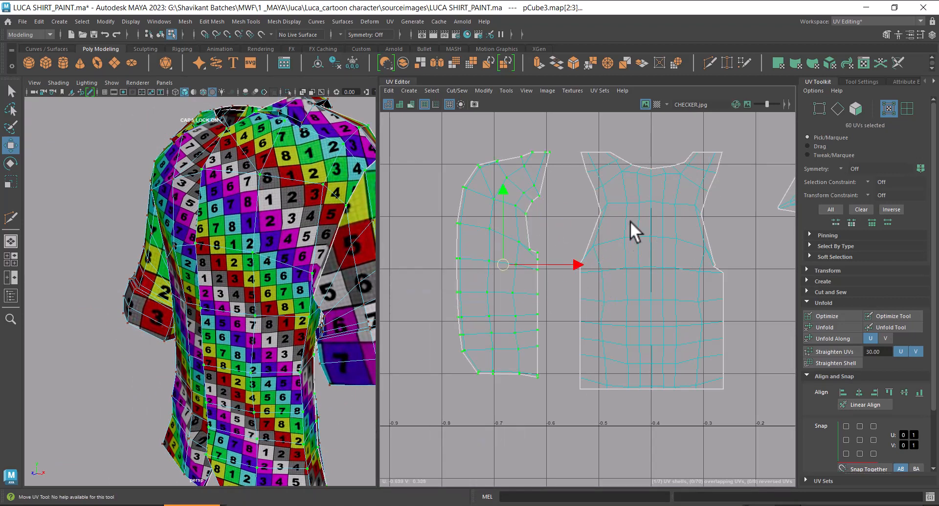
shift+right_drag(588, 223, 530, 224)
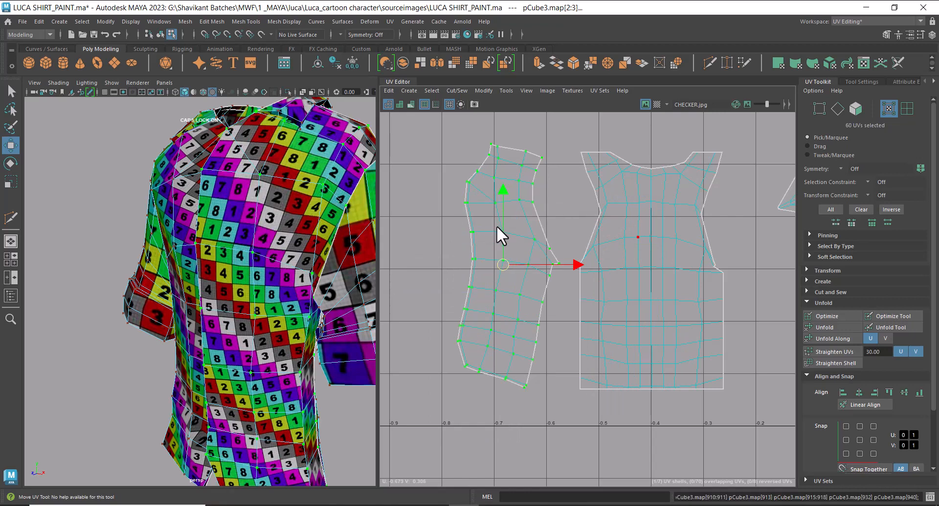
key(ctrl+z)
- Move the distorted long body shell off the checker tile to beside the wide body shell and unfold it
alt+drag(299, 388, 307, 342)
alt+right_drag(520, 302, 527, 319)
scroll(609, 341, down, 8)
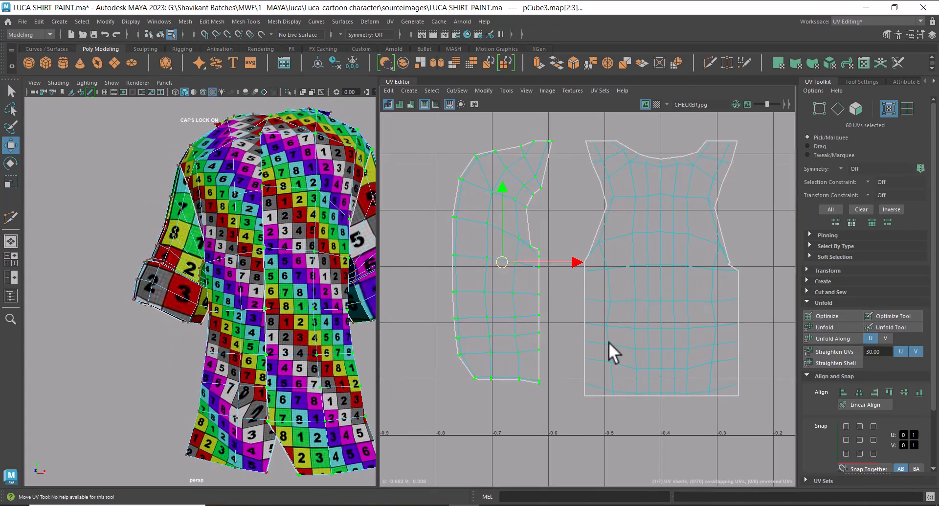
scroll(642, 240, down, 3)
alt+middle_drag(698, 320, 640, 301)
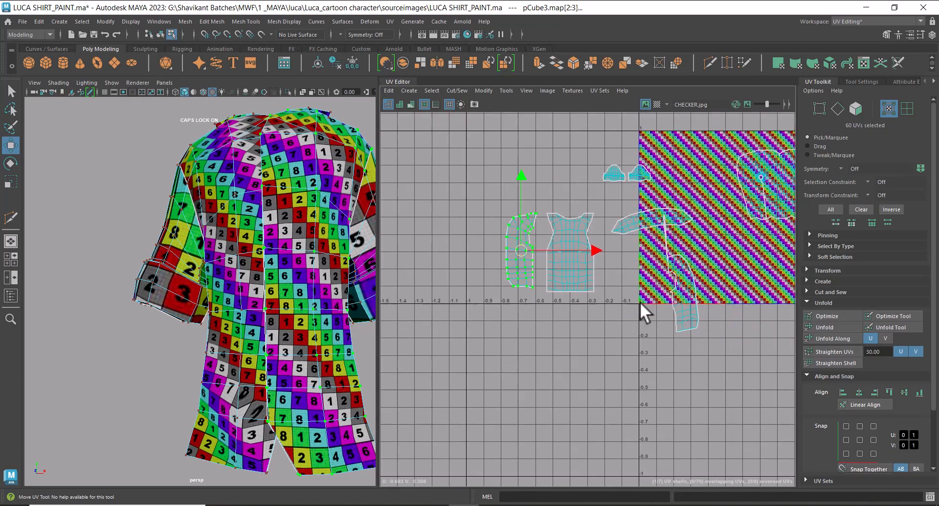
scroll(670, 327, up, 2)
click(709, 322)
ctrl+right_drag(653, 334, 743, 370)
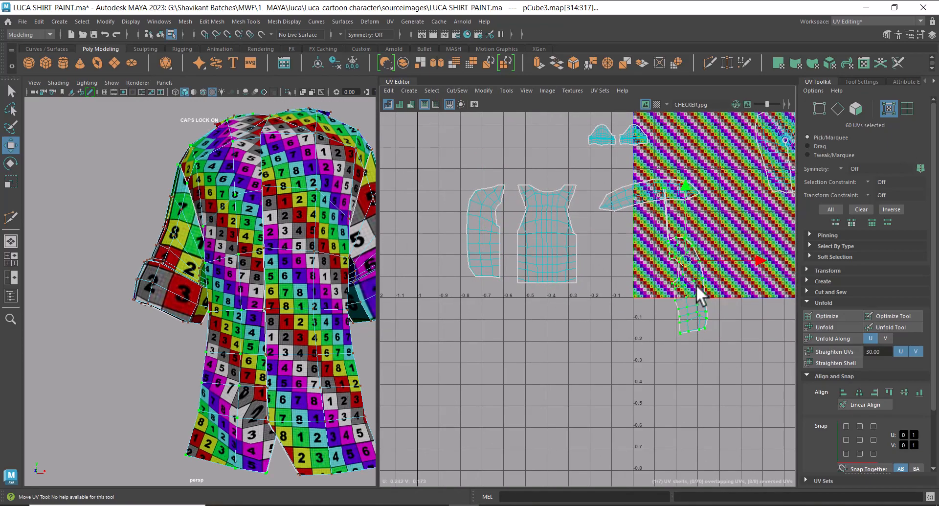
drag(685, 264, 596, 258)
scroll(596, 258, up, 4)
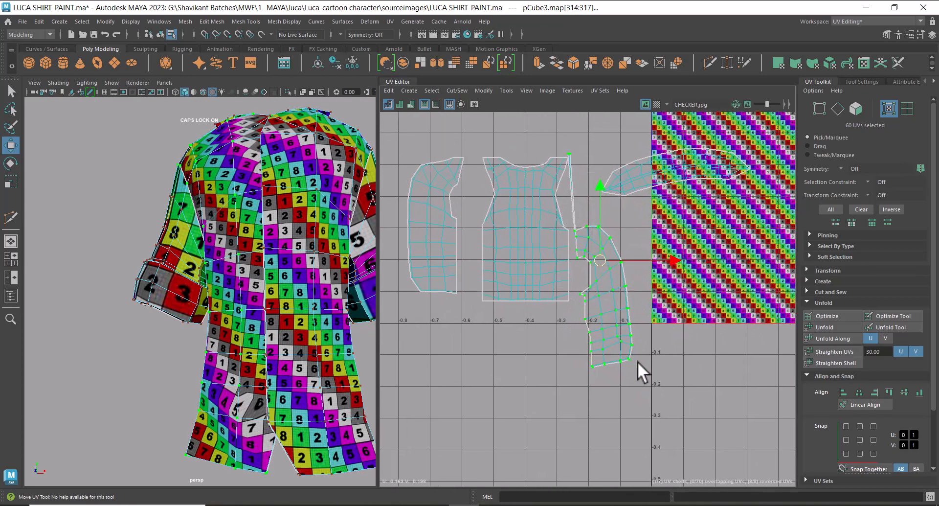
shift+right_drag(638, 210, 506, 214)
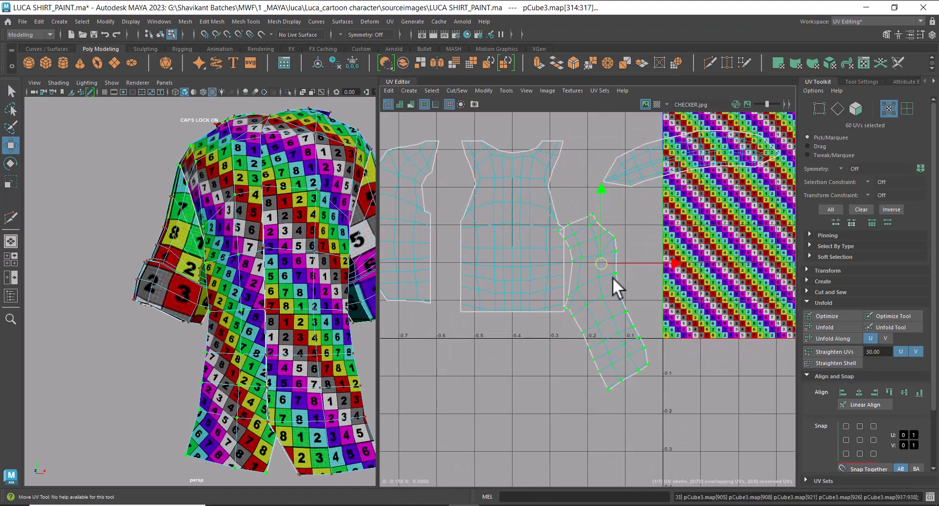
scroll(629, 323, up, 2)
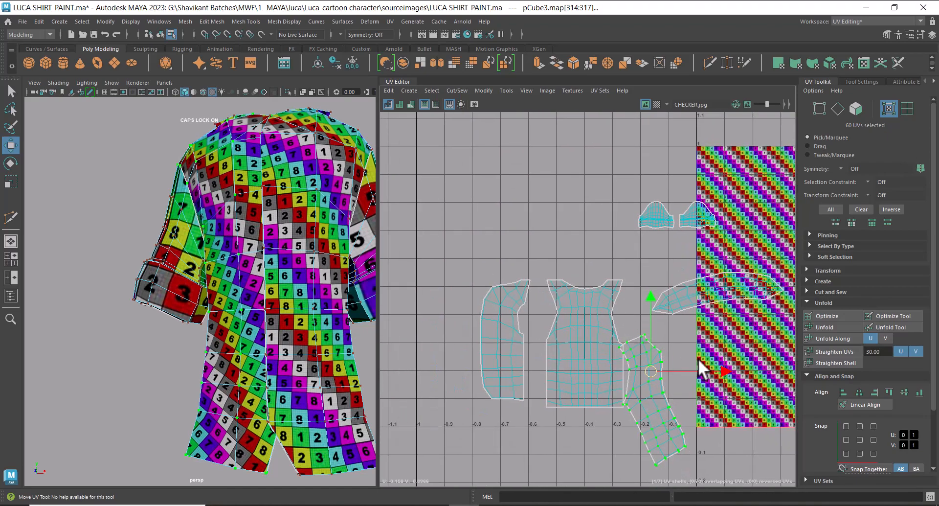
- Maximize the UV editor, select all three body shells and move them about 0.34 units in negative U, away from the checker tile
key(ctrl+space)
alt+middle_drag(630, 395, 661, 275)
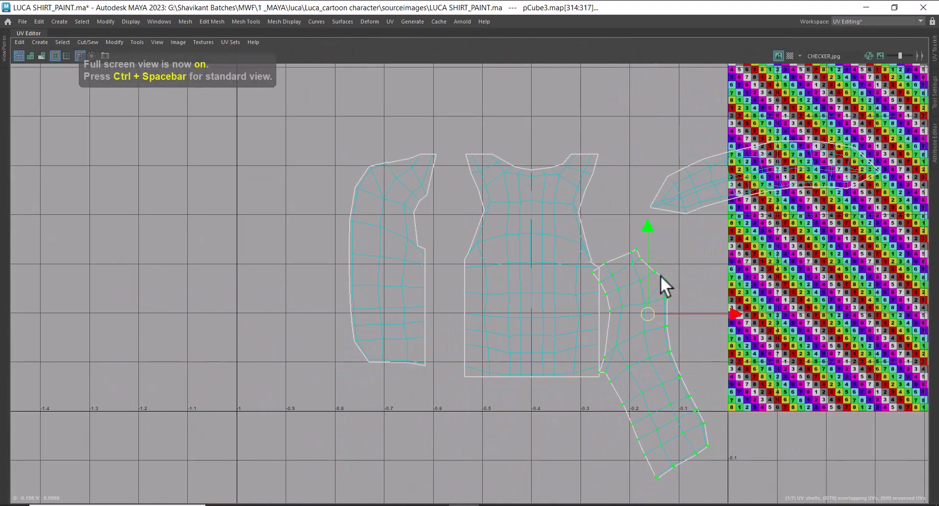
alt+right_drag(660, 275, 648, 361)
alt+middle_drag(594, 320, 575, 368)
drag(363, 342, 664, 461)
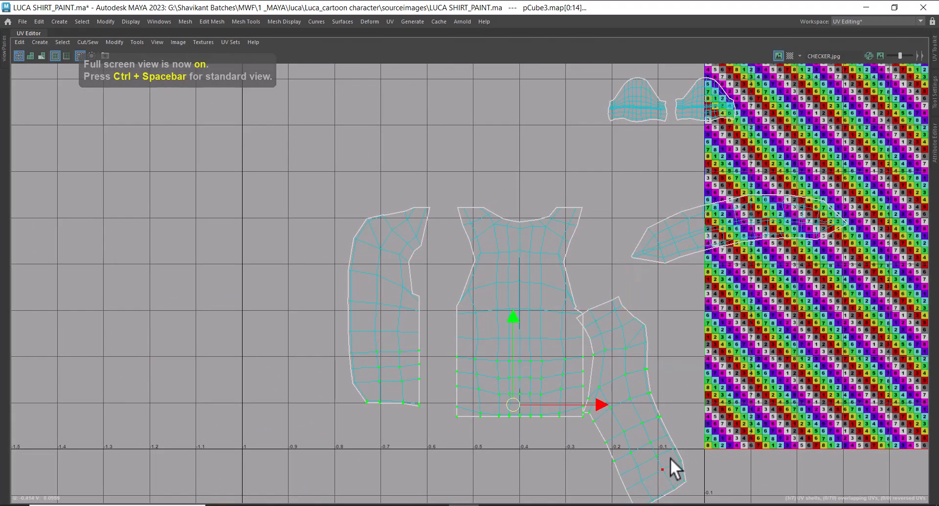
ctrl+right_drag(588, 331, 644, 404)
ctrl+right_drag(524, 384, 604, 364)
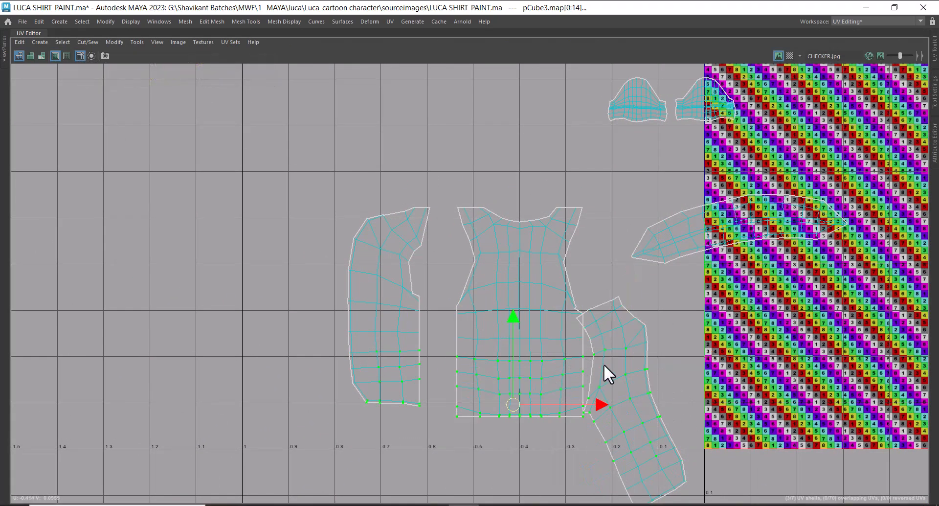
drag(518, 359, 359, 356)
- Select the whole tilted body shell, rotate it upright and position it beside the wide body shell
drag(499, 311, 471, 342)
ctrl+right_drag(454, 333, 490, 384)
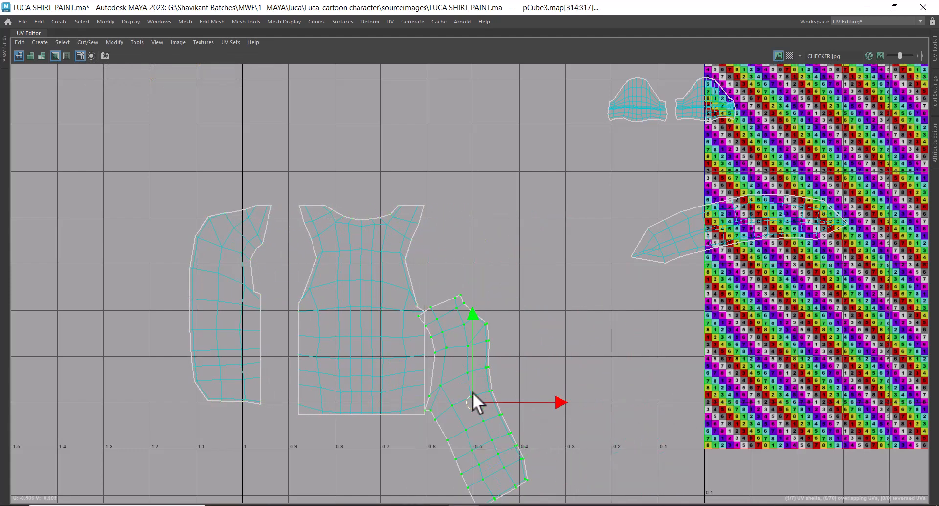
drag(472, 393, 494, 284)
key(e)
mouse_move(556, 263)
mouse_down()
mouse_move(574, 247)
mouse_move(568, 272)
mouse_up()
key(w)
drag(482, 287, 500, 316)
scroll(527, 394, up, 2)
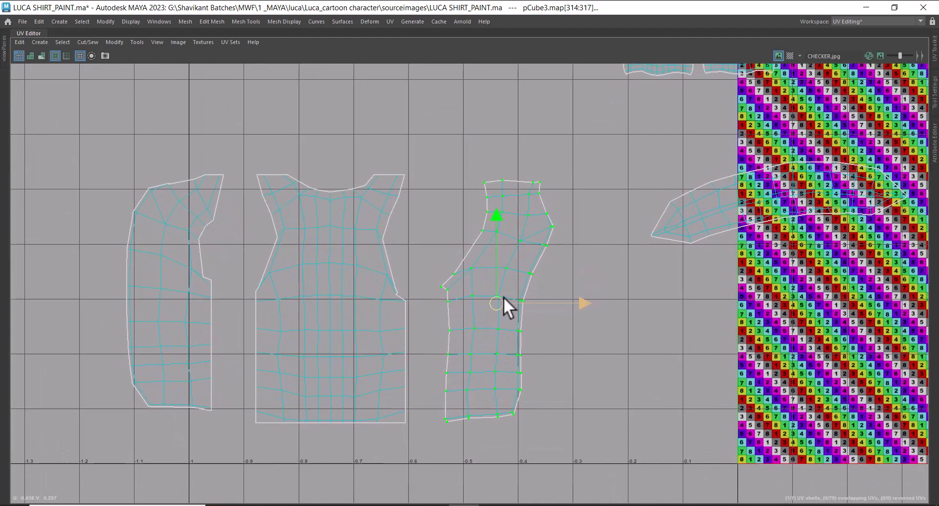
- Select the four UVs along the top edge of the uprighted body shell and align them to maximum V
scroll(464, 245, up, 1)
drag(541, 162, 558, 178)
click(931, 56)
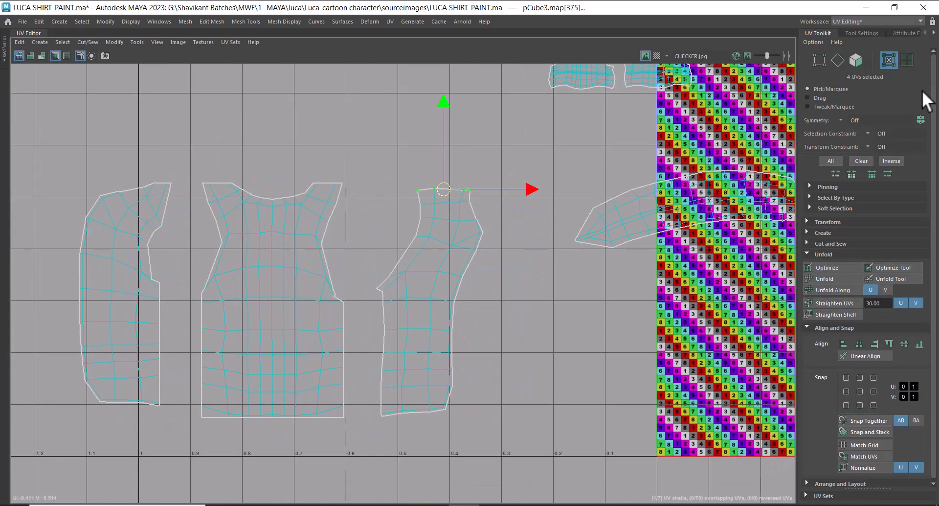
click(889, 341)
scroll(459, 286, up, 1)
alt+middle_drag(451, 295, 455, 243)
alt+right_drag(454, 243, 440, 328)
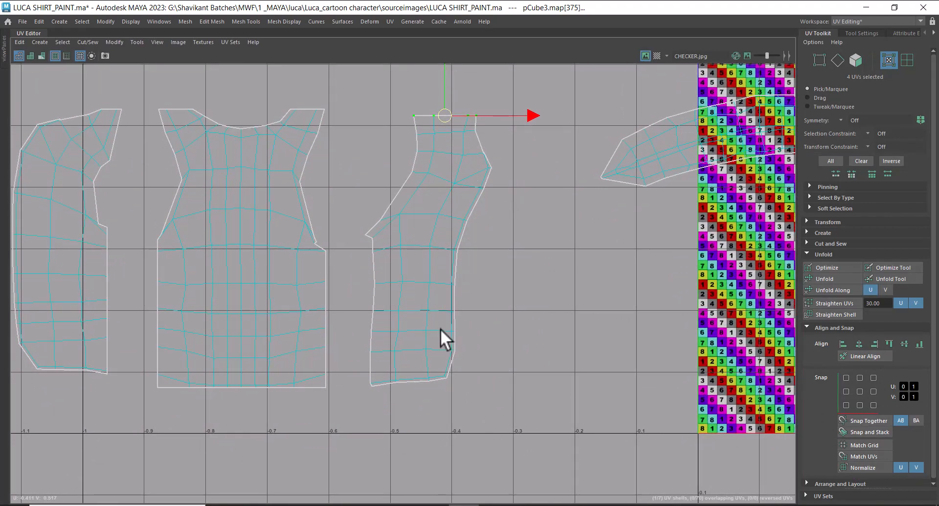
- Select the shell's border UVs, reduce the selection to the bottom hem and align those UVs to minimum V
alt+middle_drag(437, 383, 432, 286)
alt+right_drag(432, 286, 639, 407)
ctrl+right_drag(419, 260, 296, 302)
alt+right_drag(495, 289, 585, 354)
alt+middle_drag(446, 279, 491, 319)
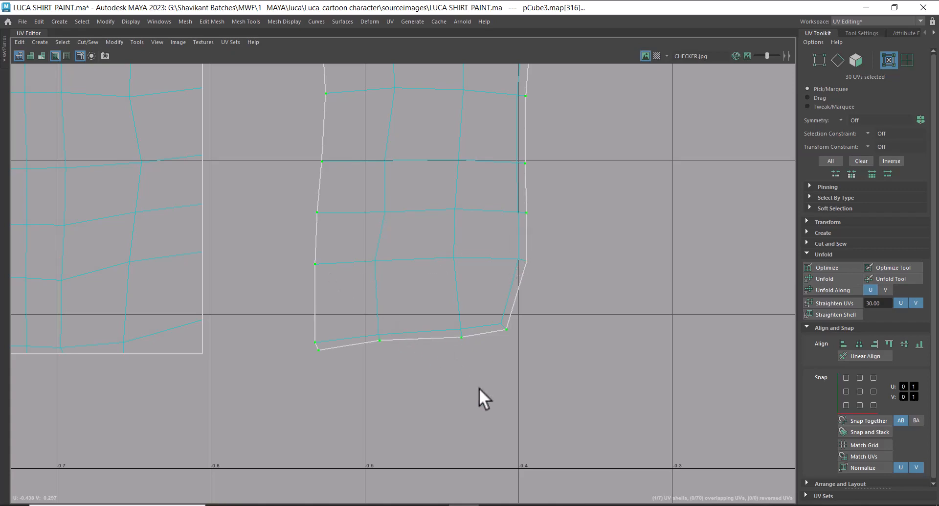
key(w)
alt+right_drag(479, 387, 357, 159)
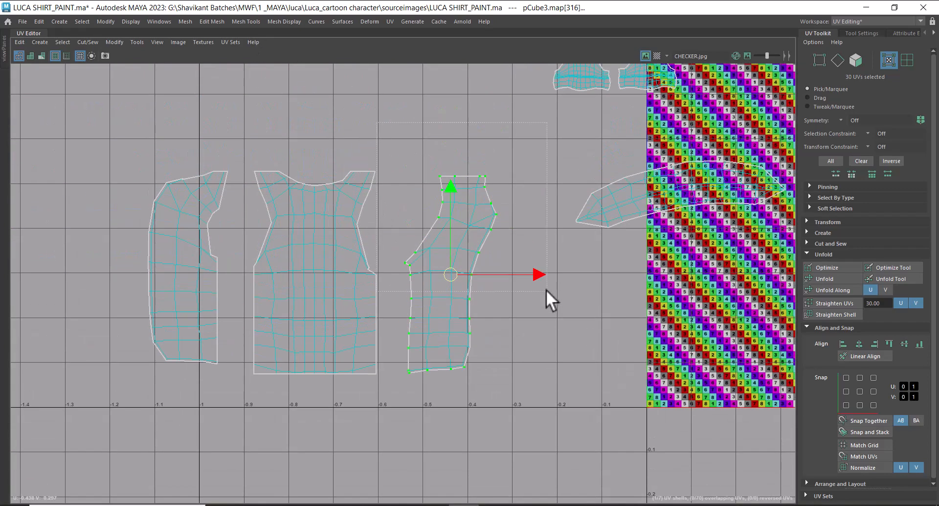
ctrl+drag(546, 289, 547, 290)
ctrl+drag(489, 334, 489, 336)
alt+right_drag(409, 344, 453, 374)
alt+middle_drag(454, 374, 420, 191)
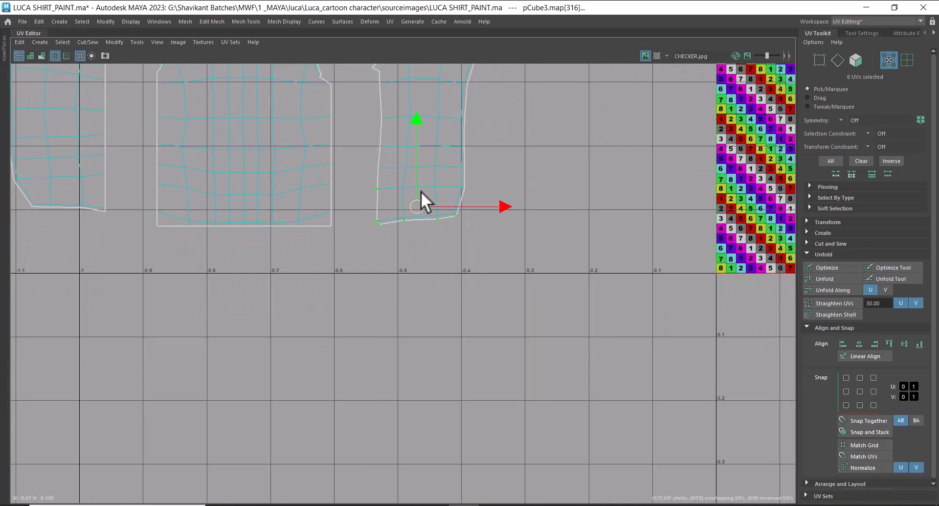
alt+right_drag(421, 191, 508, 243)
alt+middle_drag(509, 243, 499, 392)
alt+right_drag(499, 393, 493, 444)
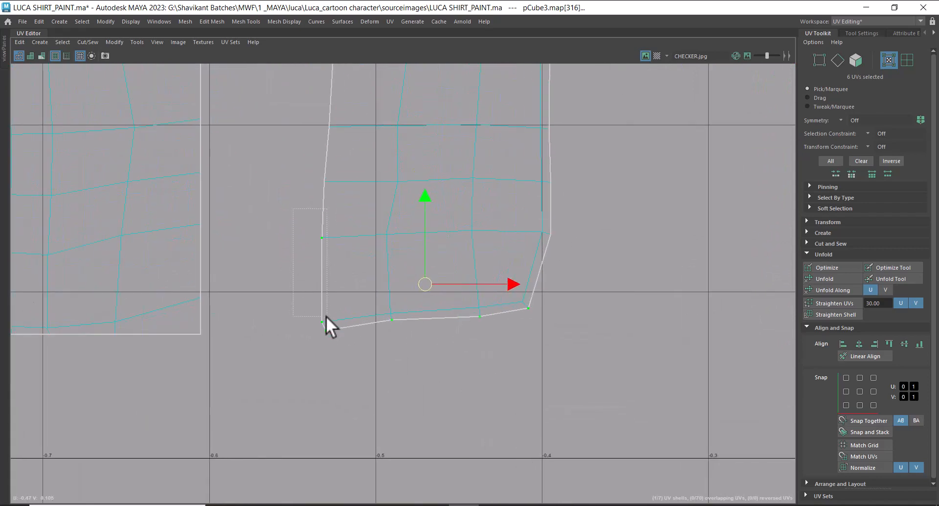
ctrl+drag(325, 316, 327, 324)
alt+right_drag(327, 324, 626, 389)
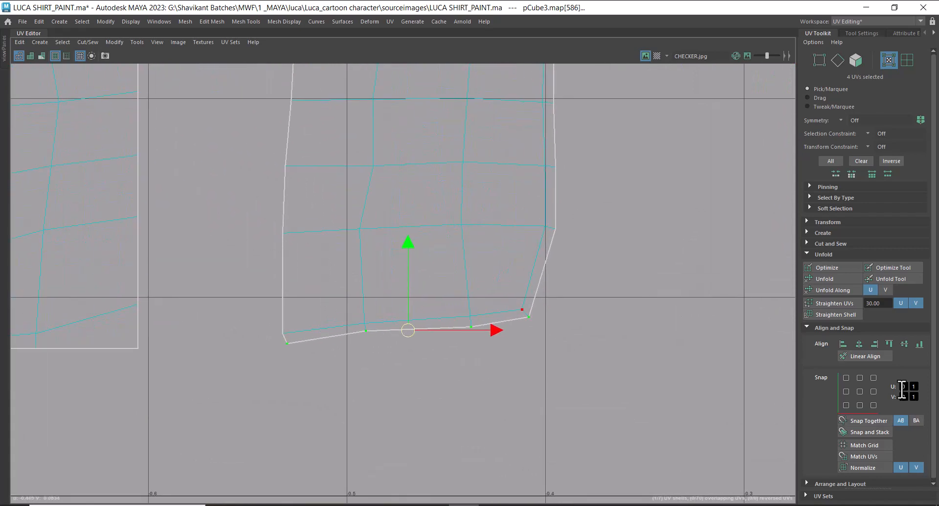
click(918, 344)
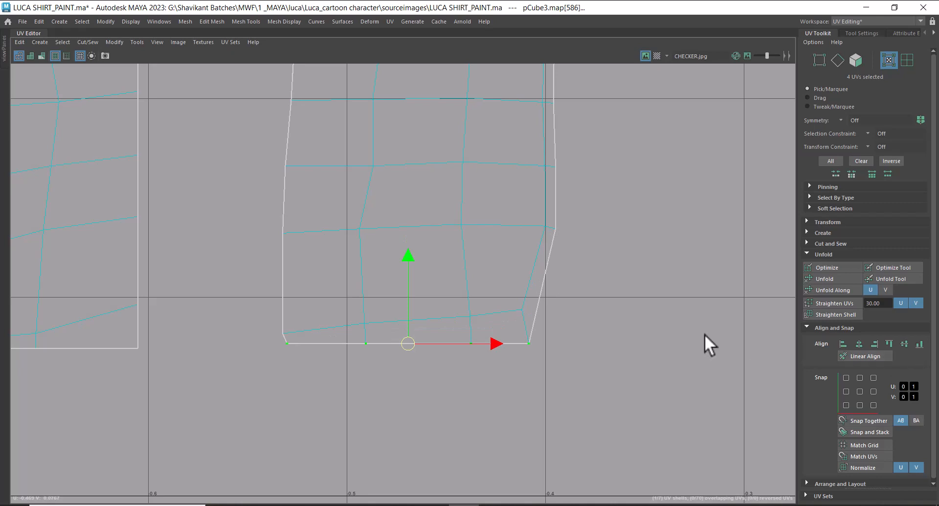
- Select the border UVs along the shell's side facing the wide shell, from armhole corner to hem, and align them to minimum U
alt+right_drag(651, 341, 422, 299)
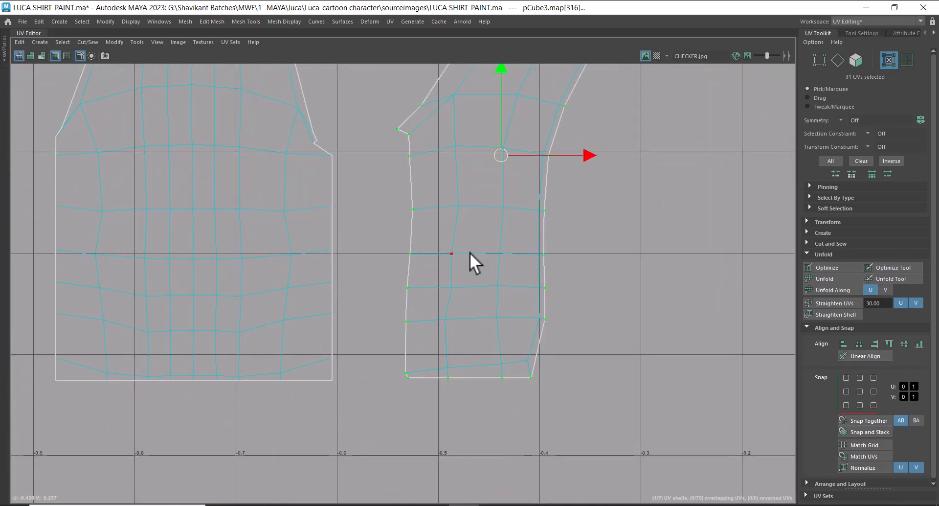
alt+right_drag(469, 252, 431, 228)
alt+middle_drag(431, 228, 372, 421)
alt+right_drag(469, 303, 441, 241)
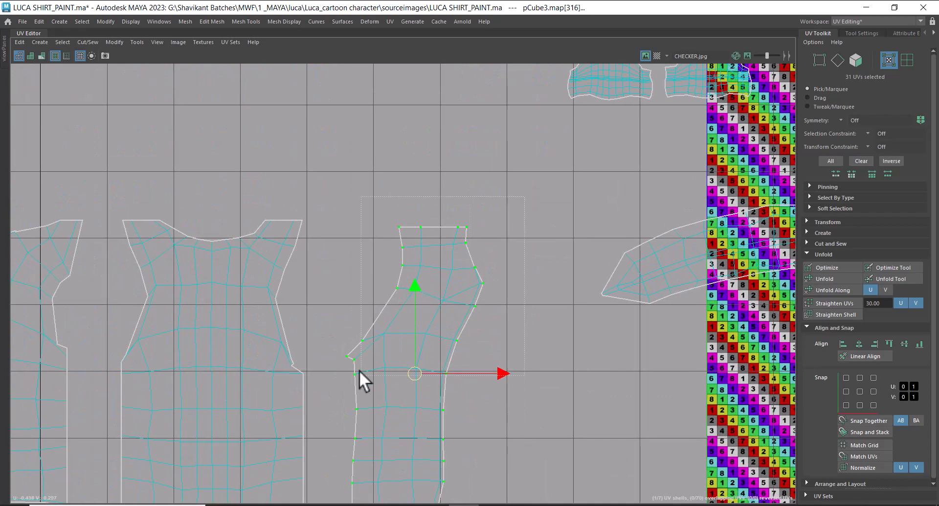
ctrl+drag(359, 370, 358, 367)
alt+middle_drag(469, 342, 467, 233)
ctrl+drag(475, 231, 403, 421)
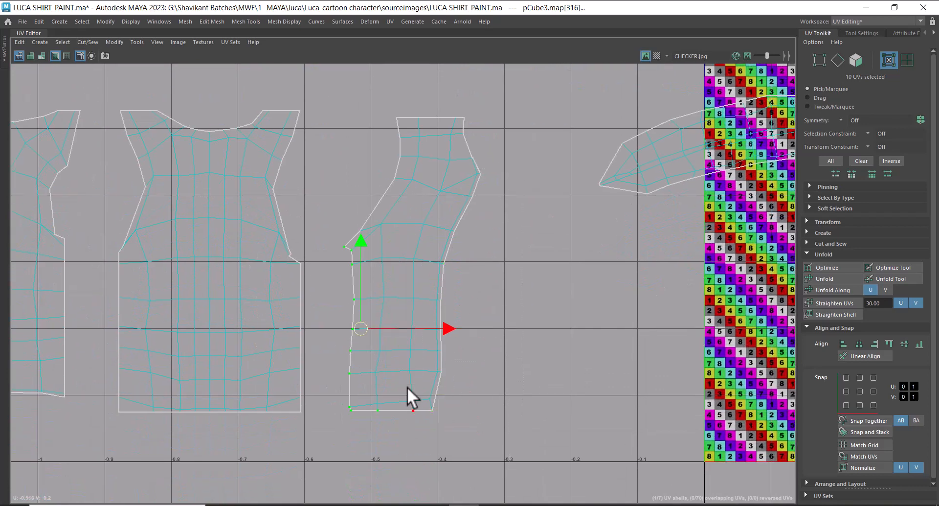
alt+right_drag(407, 387, 494, 390)
ctrl+drag(416, 363, 404, 375)
alt+middle_drag(435, 282, 481, 494)
alt+middle_drag(481, 247, 498, 326)
ctrl+drag(373, 237, 406, 277)
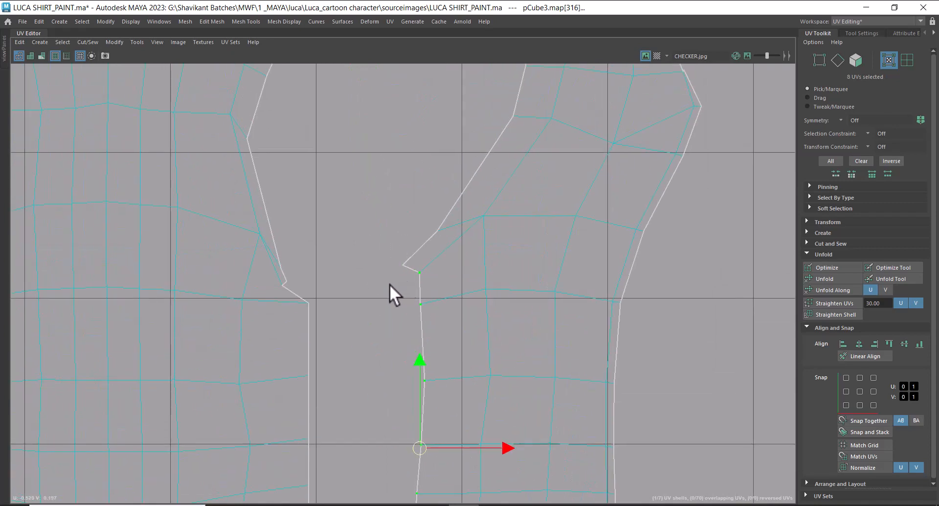
key(ctrl+z)
alt+right_drag(493, 382, 510, 359)
alt+middle_drag(510, 359, 509, 185)
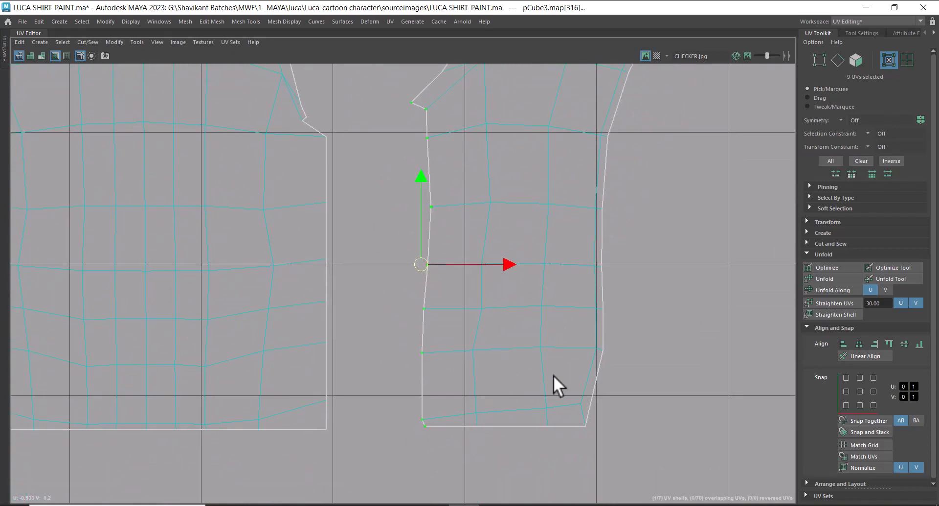
click(843, 343)
- Compare the outline of the straightened shell with the other two body shells and check its top edge UVs
alt+right_drag(580, 340, 529, 231)
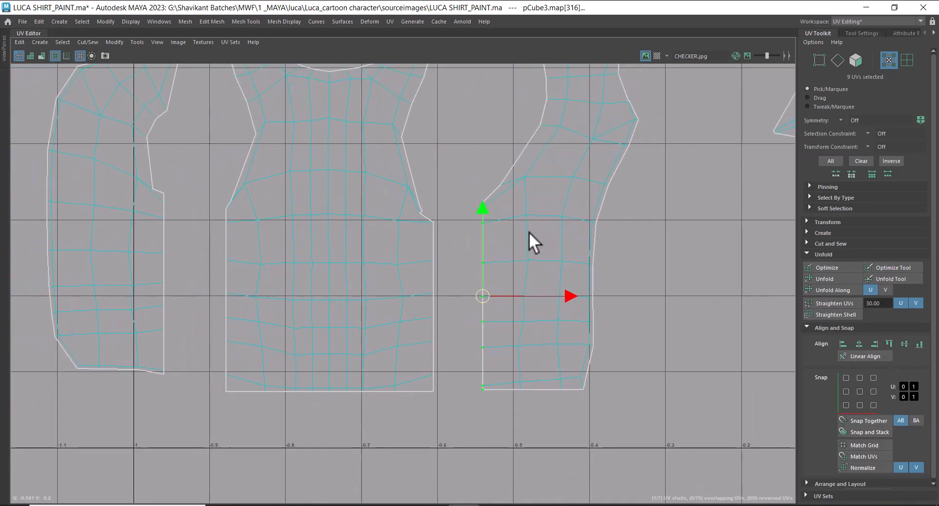
alt+middle_drag(540, 252, 527, 357)
alt+right_drag(527, 357, 506, 268)
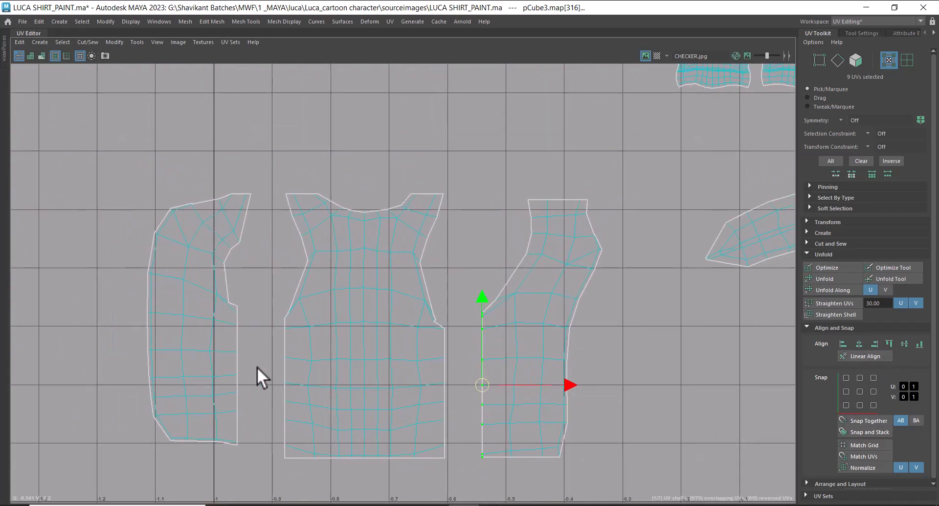
alt+middle_drag(290, 384, 421, 306)
alt+right_drag(421, 306, 460, 322)
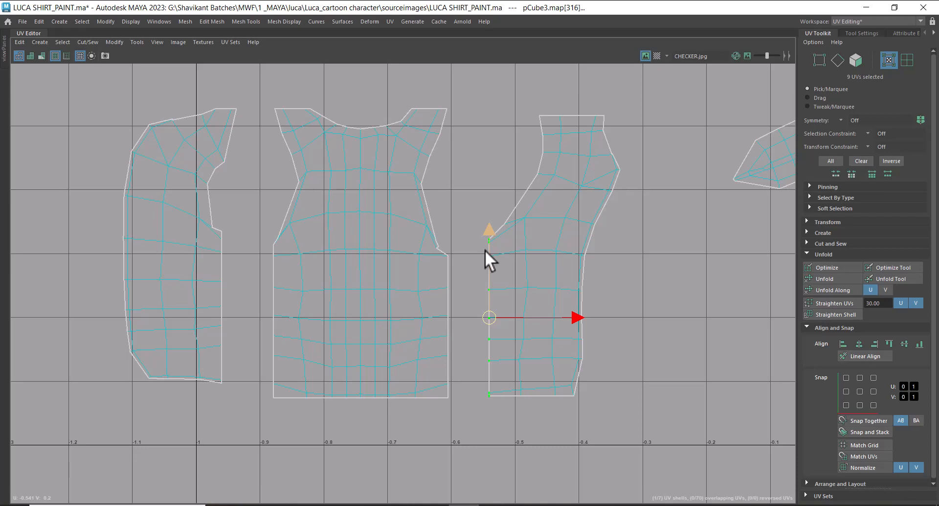
scroll(589, 279, up, 3)
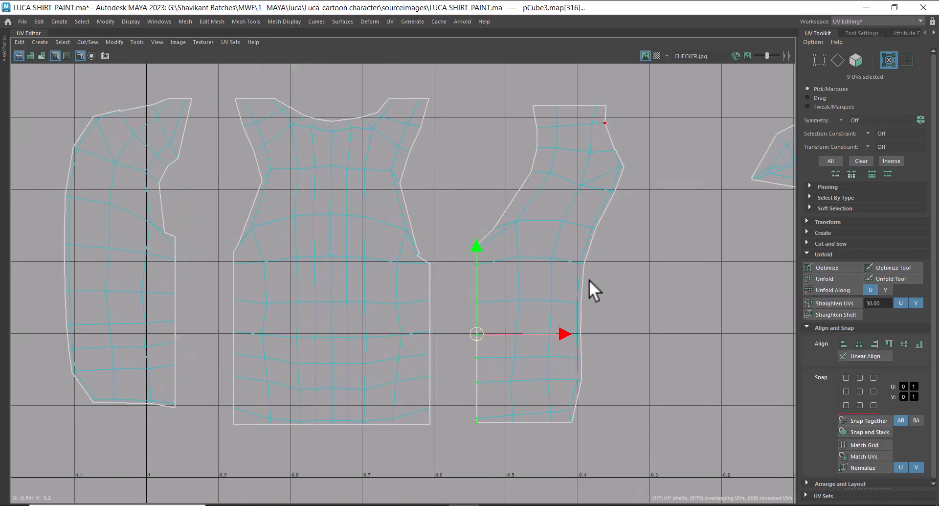
drag(583, 151, 518, 158)
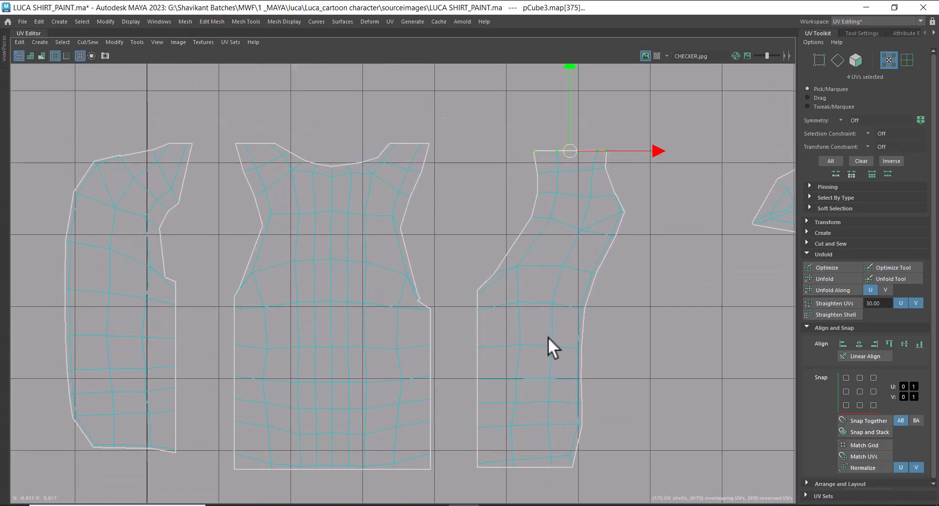
scroll(646, 295, up, 2)
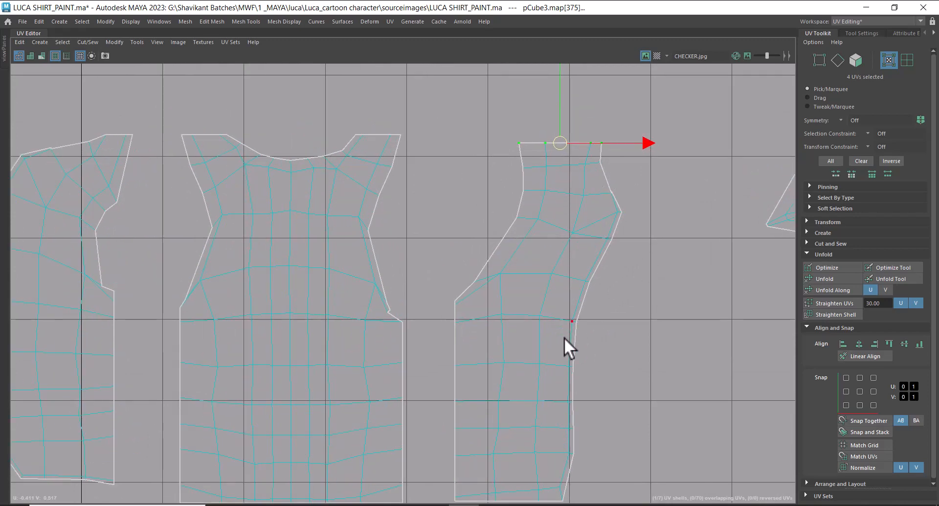
scroll(567, 342, down, 1)
alt+middle_drag(584, 379, 589, 273)
scroll(601, 347, down, 1)
scroll(611, 266, down, 1)
alt+middle_drag(591, 233, 574, 312)
scroll(598, 362, up, 2)
- Restore the full layout and select 18 faces across the middle of the straightened shell to locate them on the shirt model
key(ctrl+space)
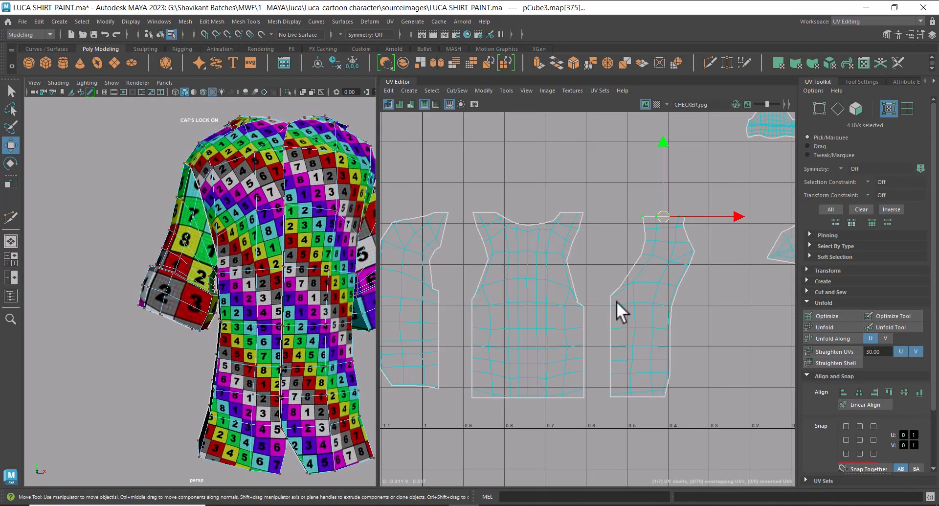
scroll(634, 304, up, 1)
right_drag(636, 250, 637, 285)
drag(704, 278, 627, 365)
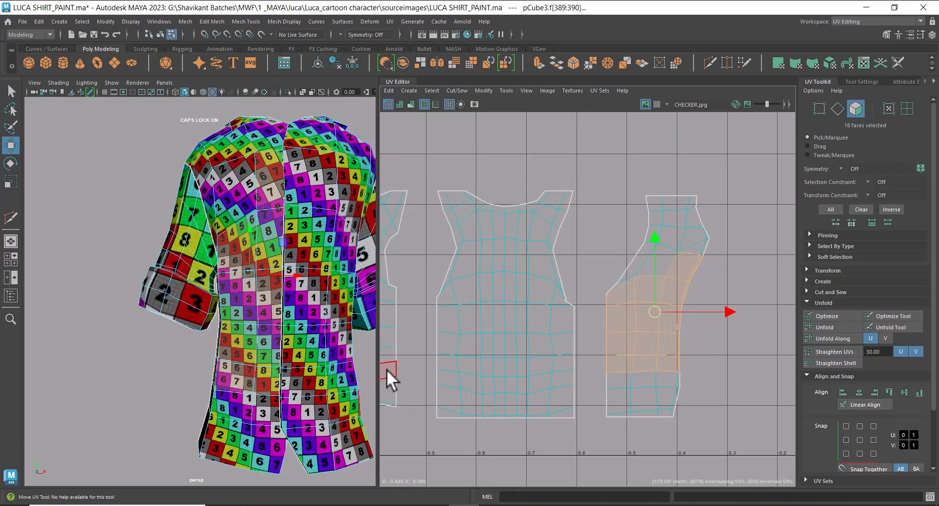
alt+middle_drag(703, 302, 702, 251)
scroll(703, 253, up, 2)
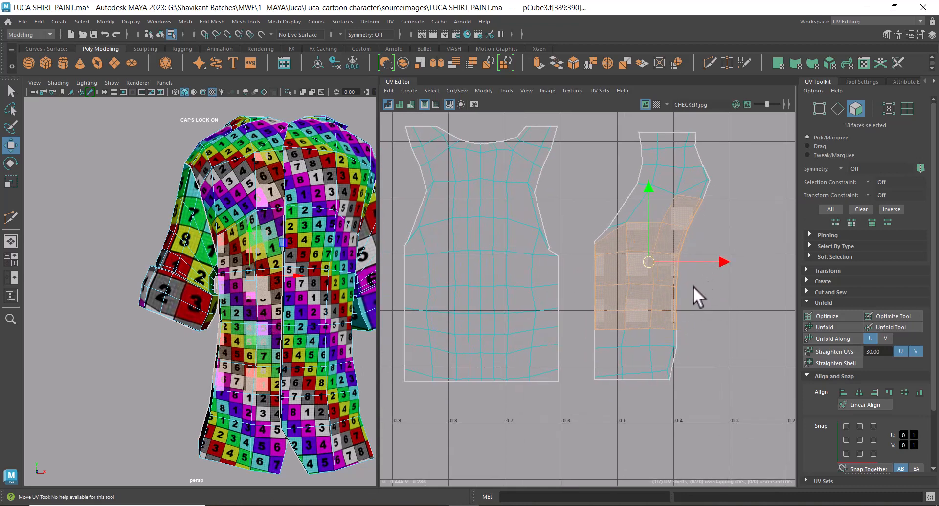
- Examine the three body shells side by side in the maximized UV editor
key(ctrl+space)
scroll(615, 304, down, 4)
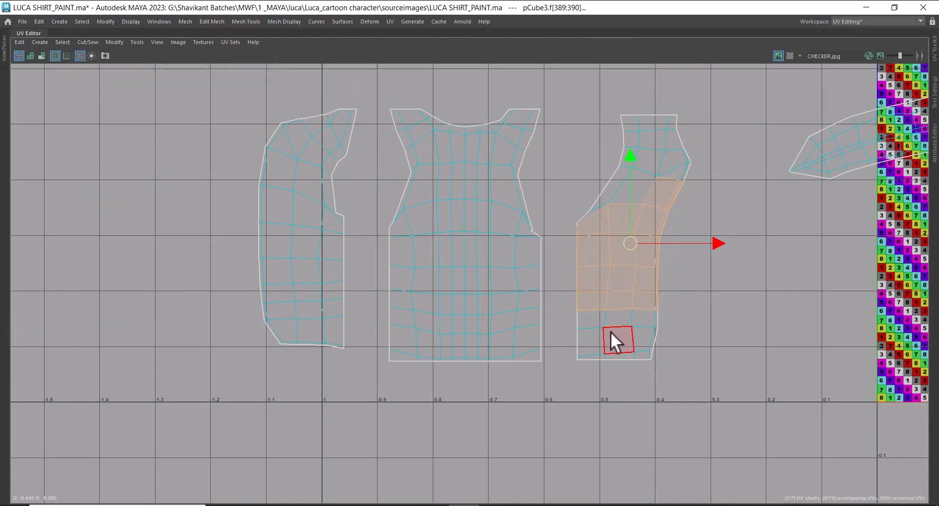
alt+middle_drag(648, 199, 676, 313)
scroll(516, 306, up, 2)
alt+middle_drag(419, 246, 501, 218)
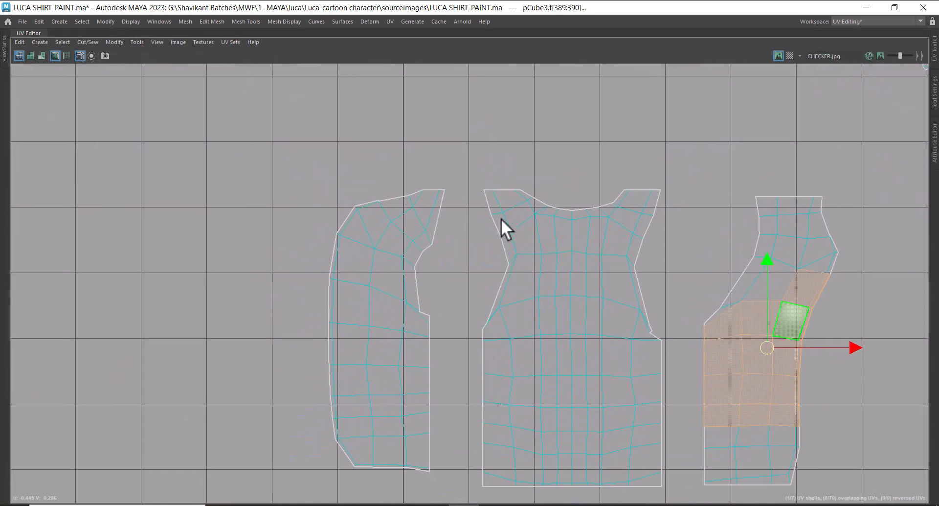
alt+right_drag(501, 218, 520, 265)
alt+right_drag(419, 257, 435, 259)
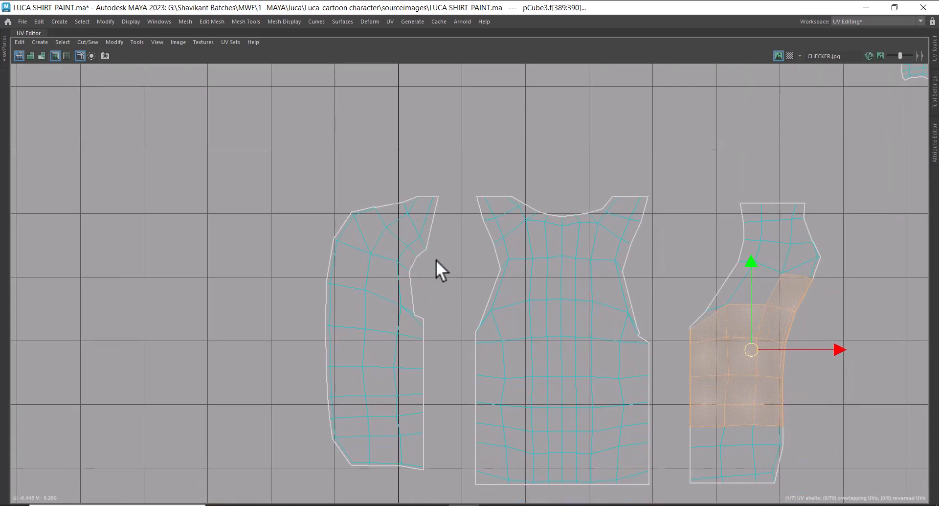
scroll(440, 260, down, 1)
- Restore the full layout, select the six upper faces of the narrow body shell and examine their place on the shirt's shoulder
key(ctrl+space)
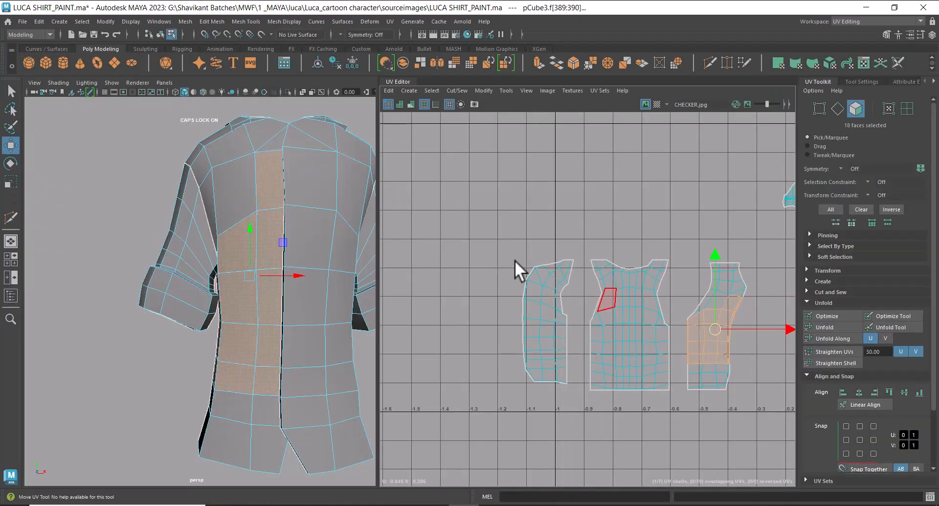
scroll(541, 261, up, 5)
drag(544, 262, 561, 296)
scroll(318, 218, up, 5)
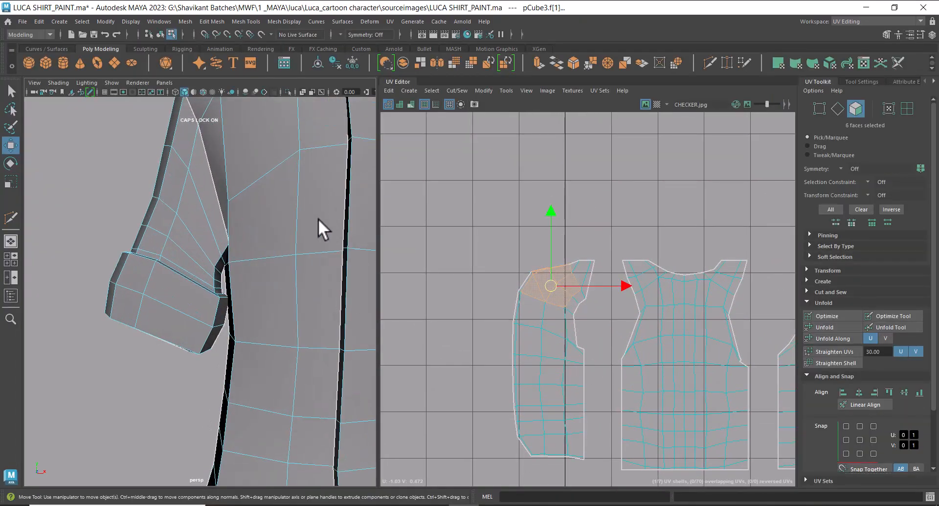
scroll(318, 218, down, 5)
alt+drag(294, 307, 226, 271)
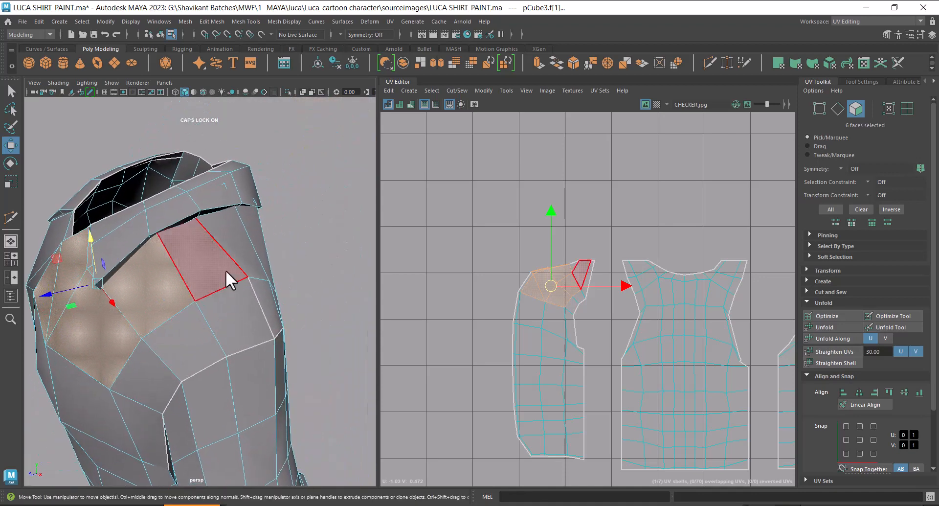
- Select the two shoulder faces beside the collar on the model to locate them in the narrow body shell
mouse_move(226, 269)
right_down()
mouse_move(220, 242)
mouse_move(219, 294)
mouse_move(218, 255)
right_up()
click(208, 255)
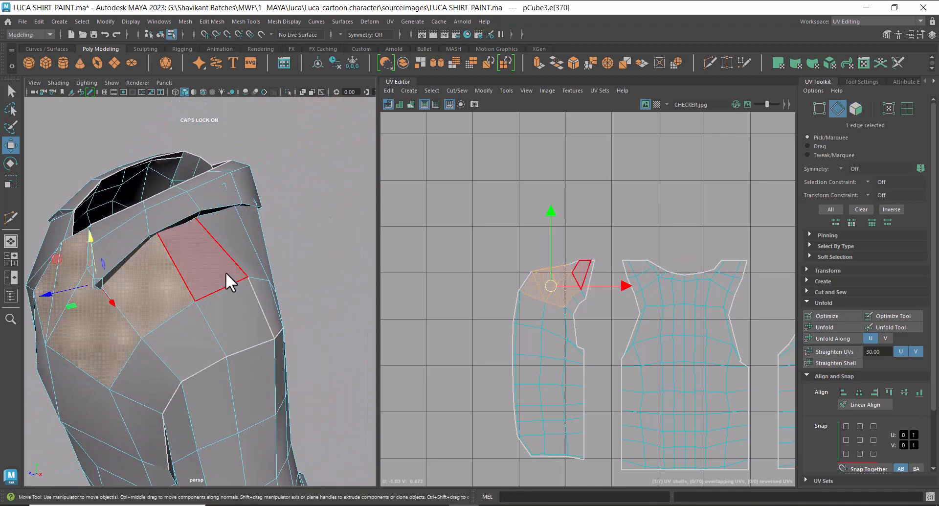
click(225, 272)
shift+click(235, 307)
alt+middle_drag(598, 294, 592, 315)
scroll(593, 315, up, 5)
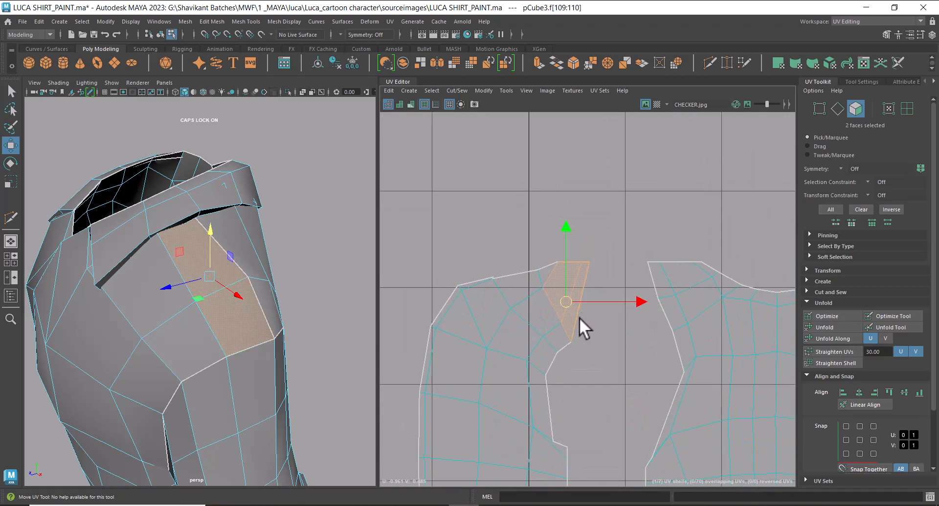
scroll(545, 332, down, 2)
- Select the UVs in the shoulder area of the narrow body shell and unfold them
right_drag(514, 283, 585, 239)
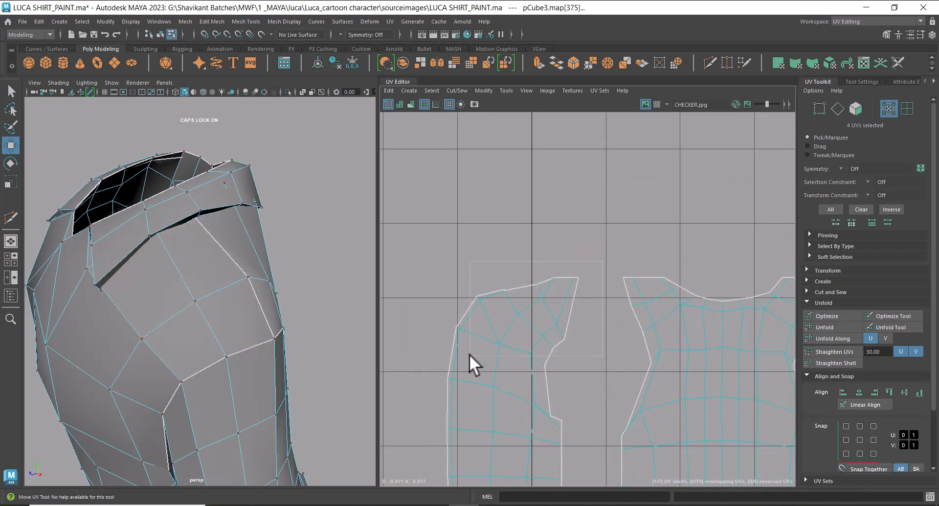
drag(470, 355, 430, 356)
shift+right_drag(517, 275, 364, 271)
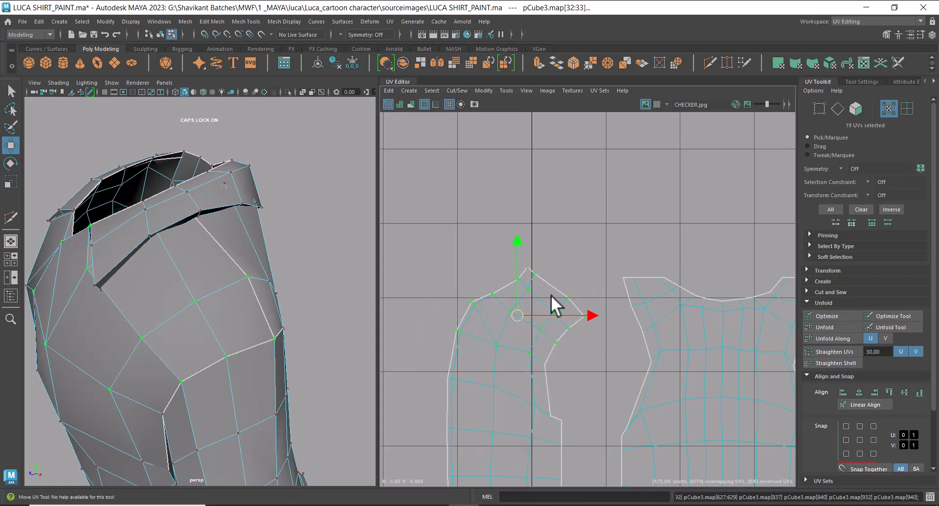
- Select the three shoulder edges at the top of the narrow body shell and align them to their maximum V
scroll(551, 295, up, 1)
right_drag(571, 298, 569, 266)
click(544, 281)
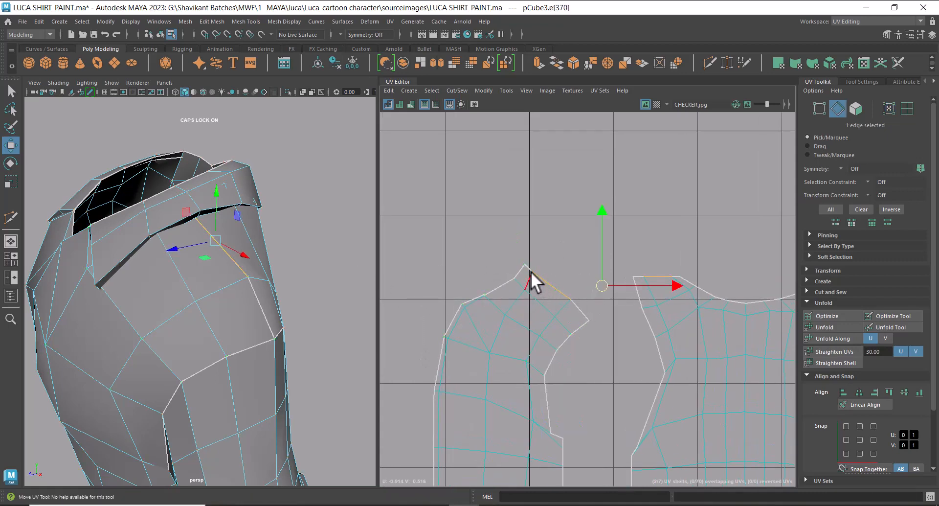
shift+click(526, 268)
scroll(538, 270, up, 1)
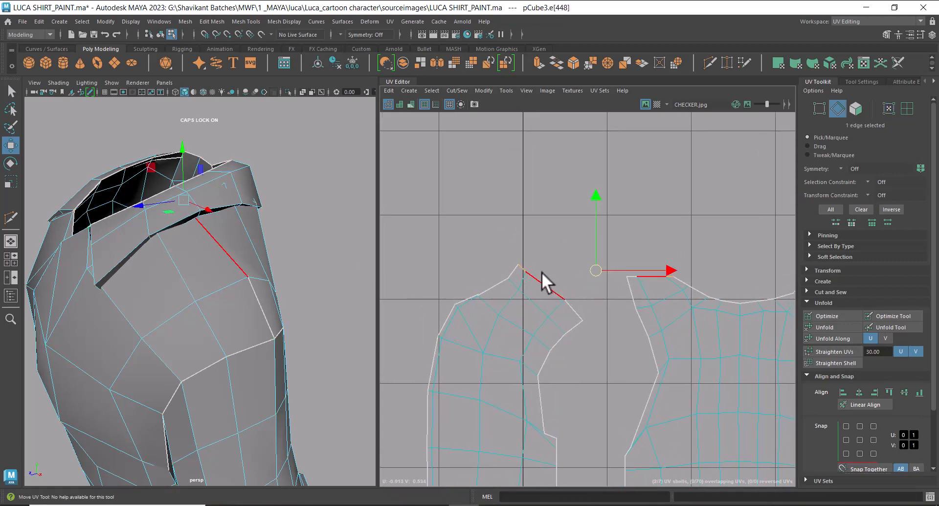
shift+click(565, 307)
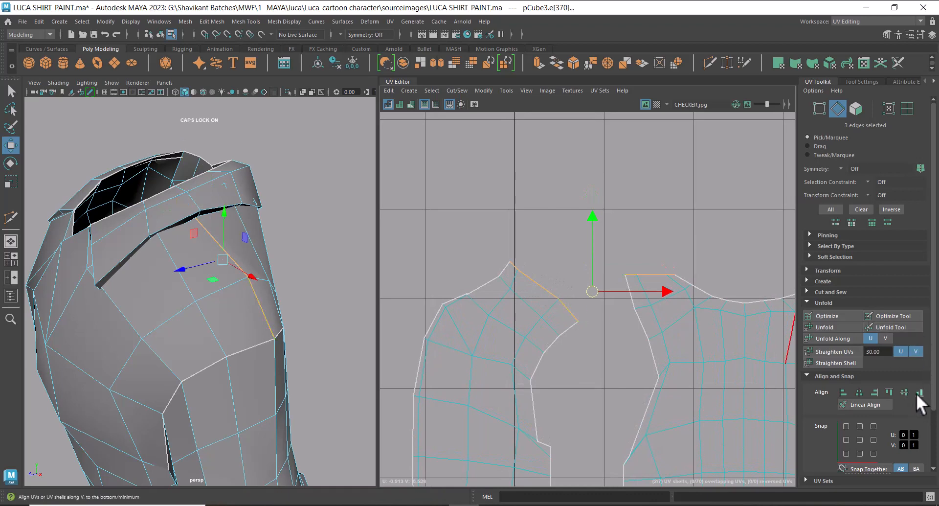
click(888, 390)
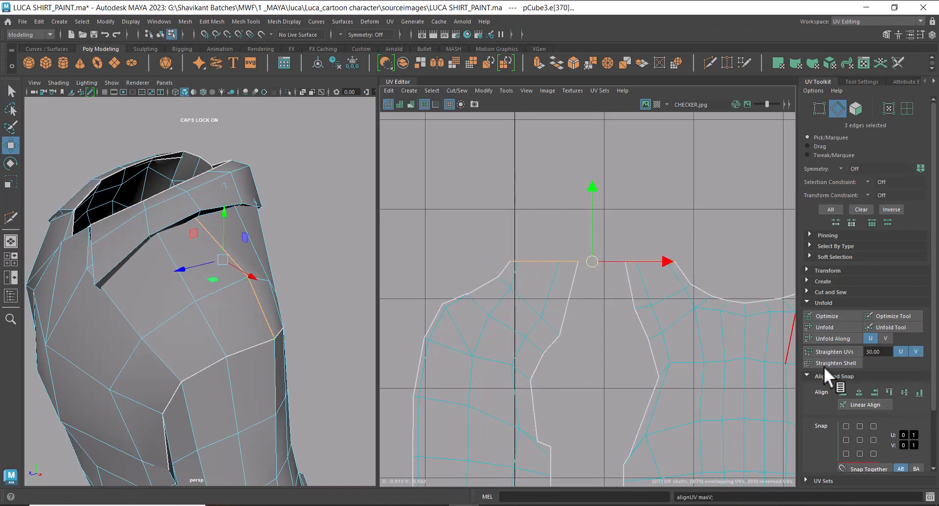
scroll(538, 254, down, 4)
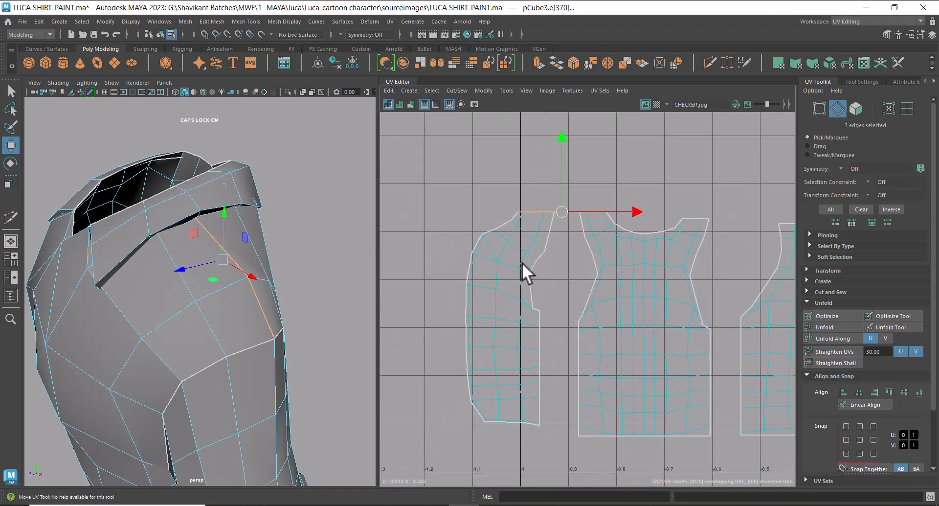
scroll(521, 263, up, 3)
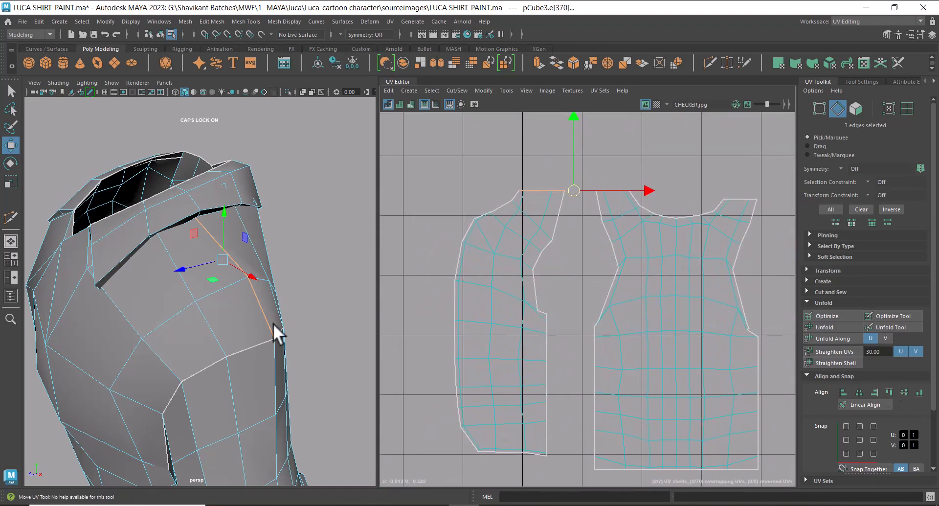
- Display the checker texture on the shirt model and check the shoulder beside the sleeve
key(4)
key(5)
key(6)
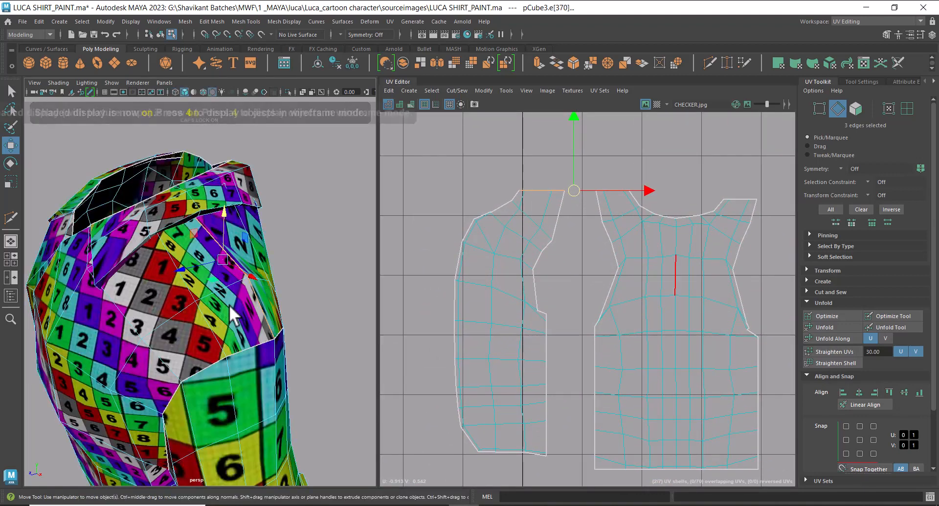
alt+drag(268, 338, 242, 321)
scroll(562, 281, up, 1)
alt+middle_drag(523, 238, 558, 227)
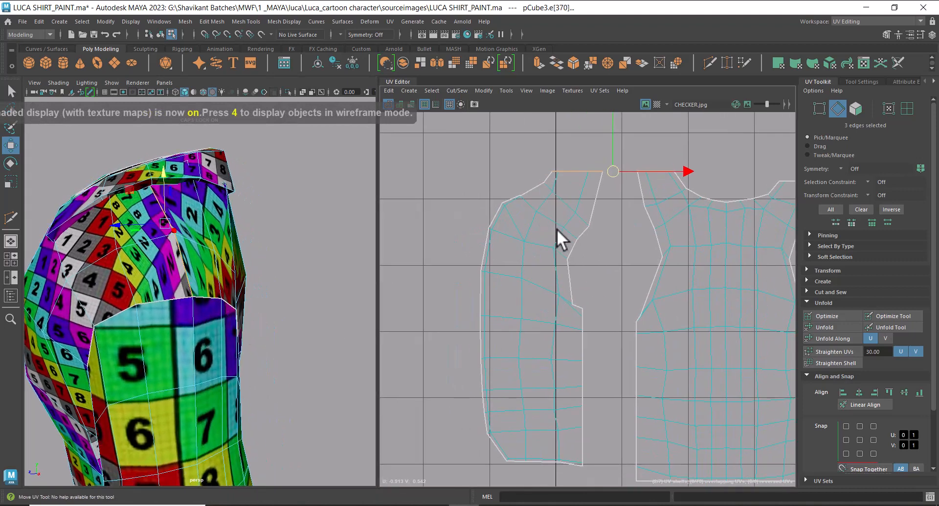
- Unfold the UVs below the straightened shoulder edge of the narrow body shell, and the two UV columns along its outer side
right_drag(510, 219, 560, 216)
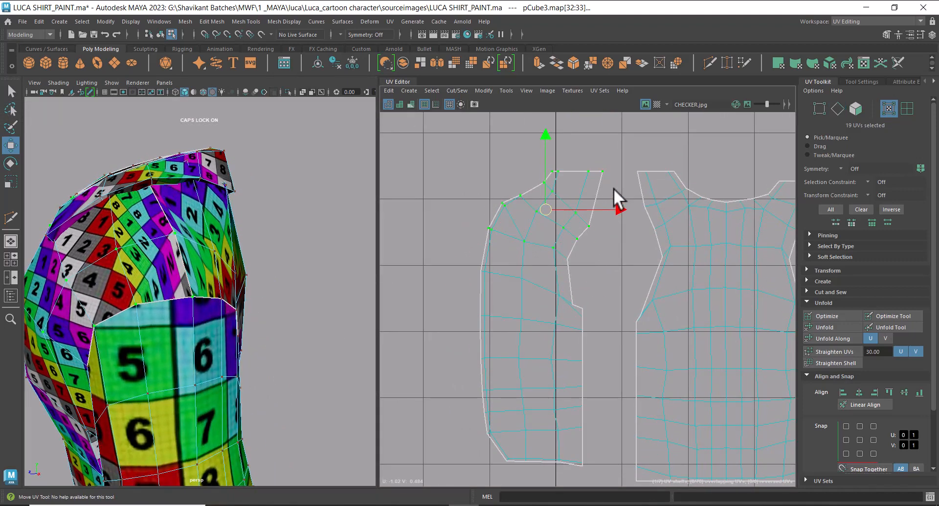
drag(423, 293, 424, 295)
shift+right_drag(576, 201, 380, 213)
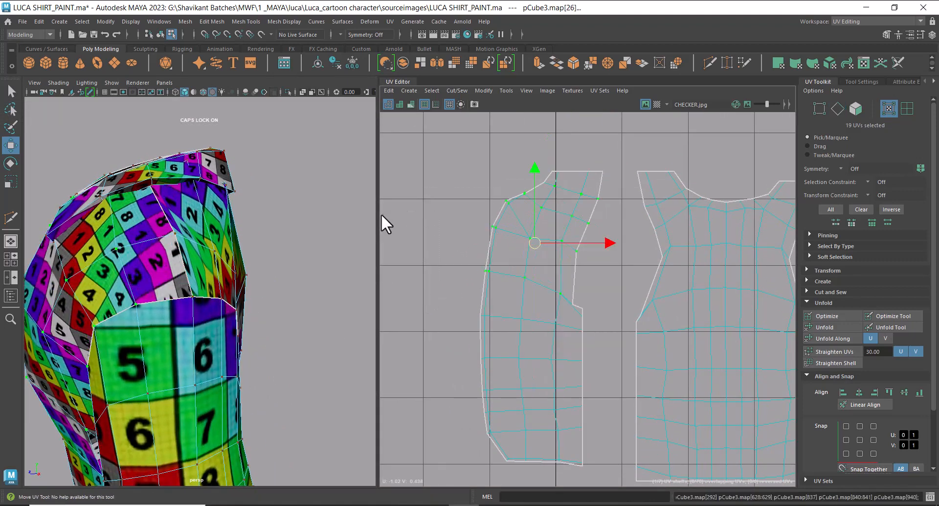
scroll(465, 309, down, 2)
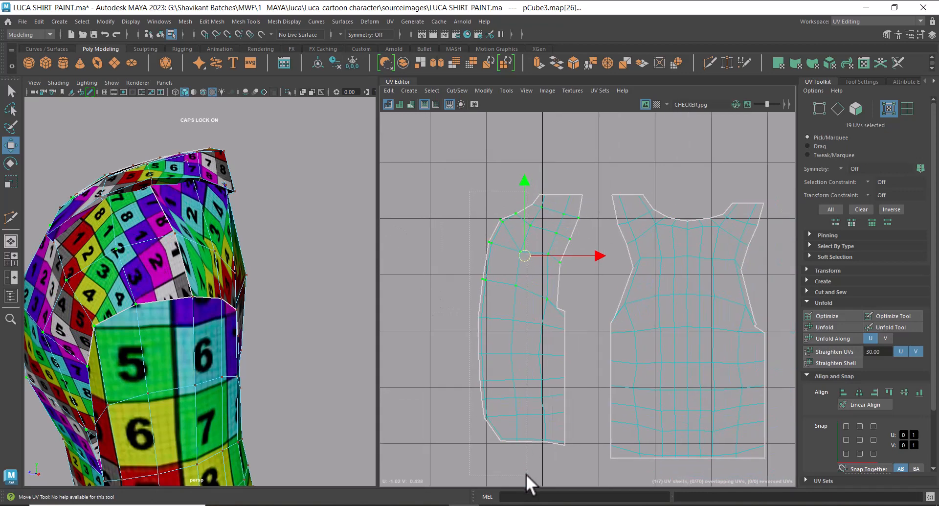
drag(526, 474, 526, 475)
shift+right_drag(518, 282, 357, 289)
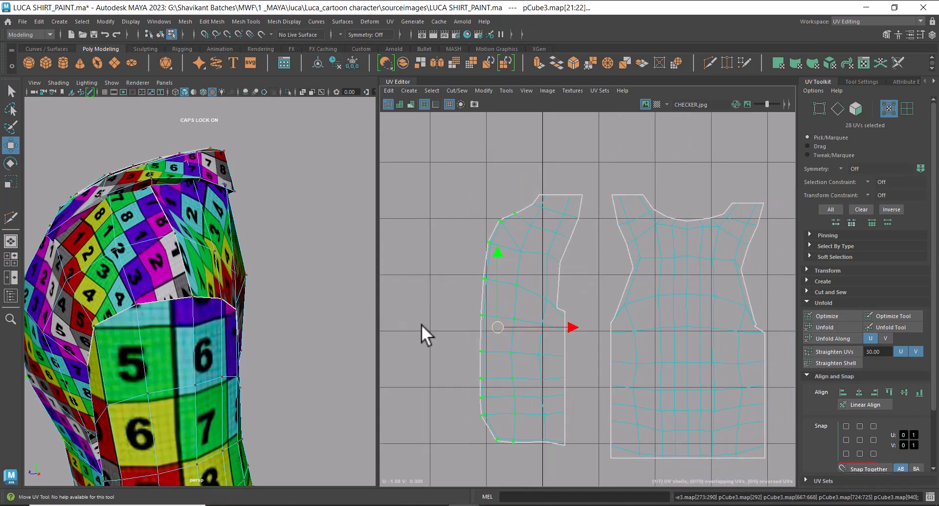
scroll(509, 363, up, 1)
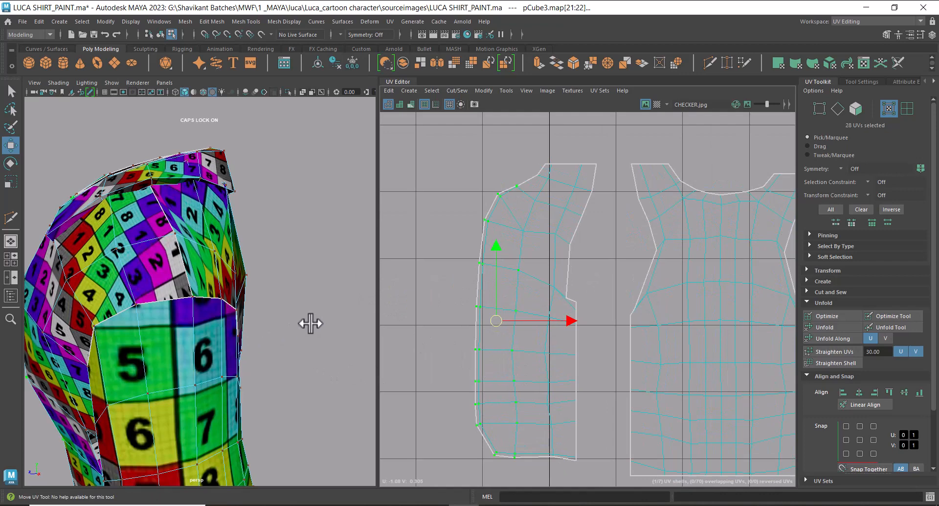
alt+drag(206, 313, 98, 256)
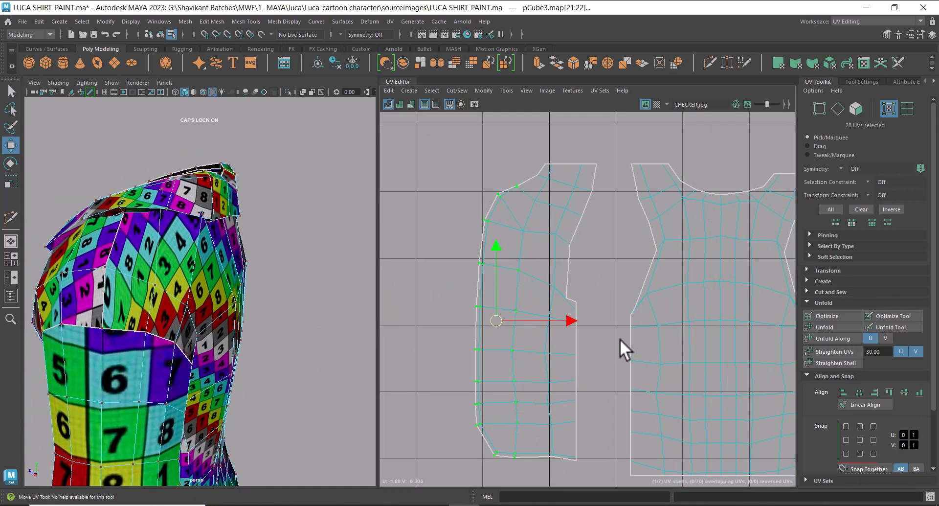
- Select the border UVs of the narrow body shell and maximize the UV editor
scroll(620, 339, down, 1)
alt+middle_drag(596, 329, 601, 264)
scroll(587, 296, down, 2)
alt+middle_drag(567, 339, 553, 245)
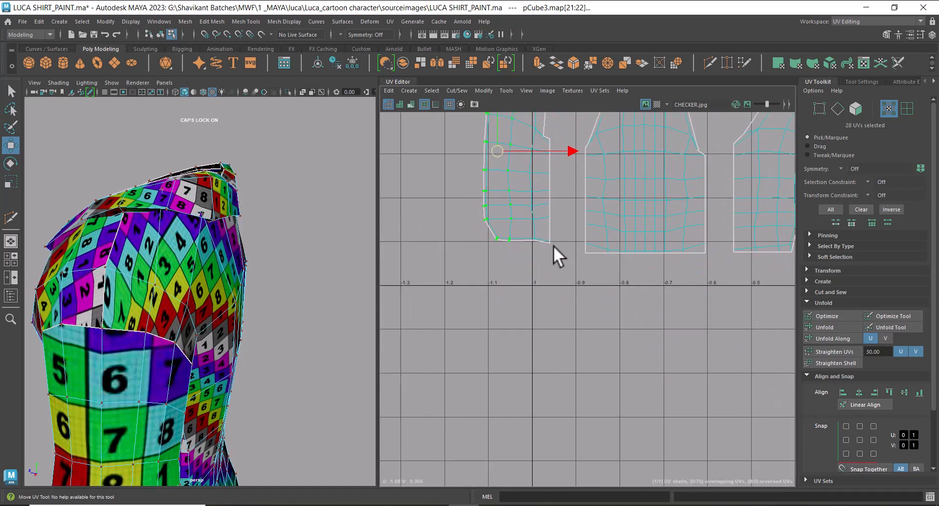
alt+middle_drag(608, 263, 601, 288)
scroll(600, 288, up, 2)
alt+middle_drag(595, 324, 632, 380)
scroll(632, 380, up, 3)
alt+middle_drag(546, 340, 639, 362)
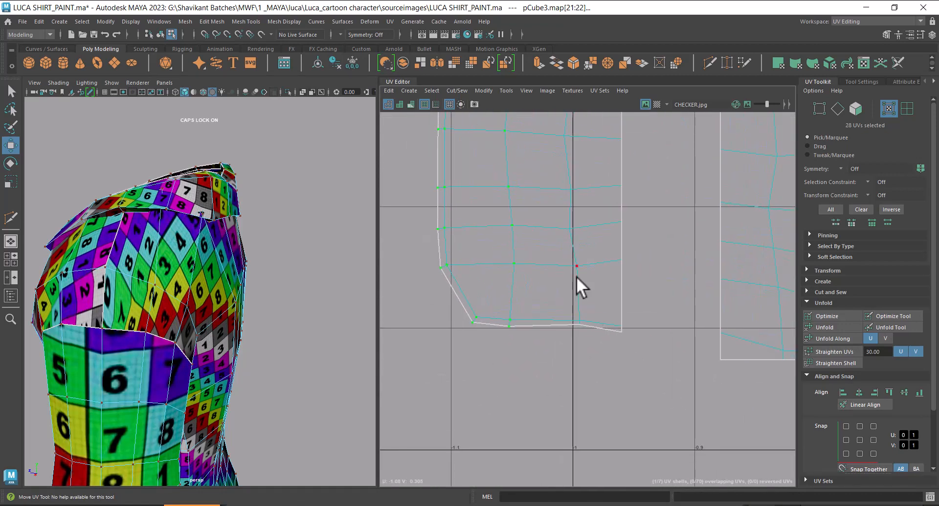
ctrl+right_drag(576, 276, 554, 296)
scroll(595, 319, down, 1)
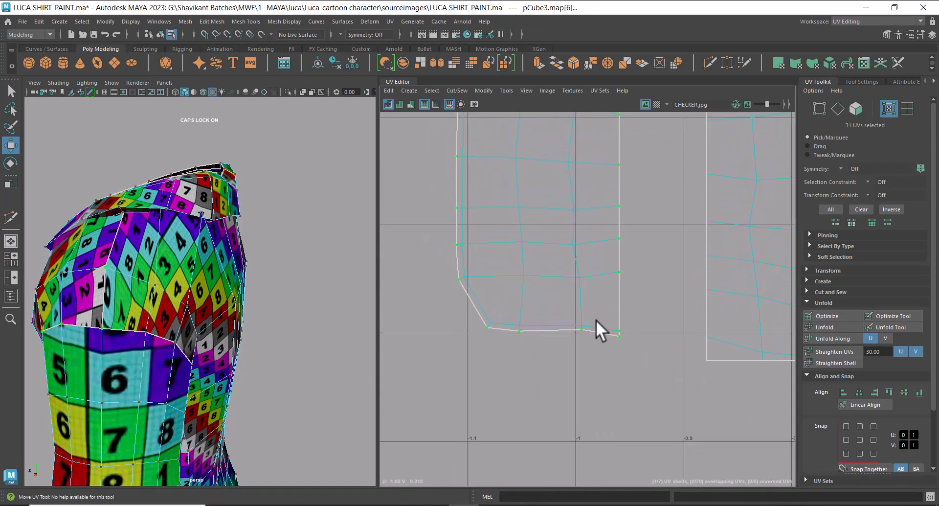
key(ctrl+space)
scroll(576, 386, down, 2)
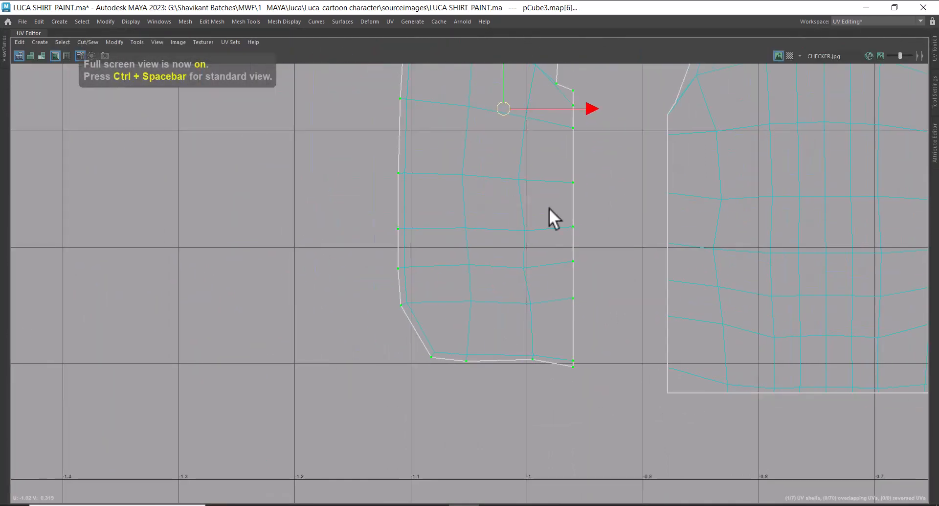
- Reduce the border selection to the four UVs along the narrow shell's hem and align them to their minimum V
scroll(548, 208, down, 3)
ctrl+drag(646, 323, 647, 324)
alt+middle_drag(580, 325, 576, 248)
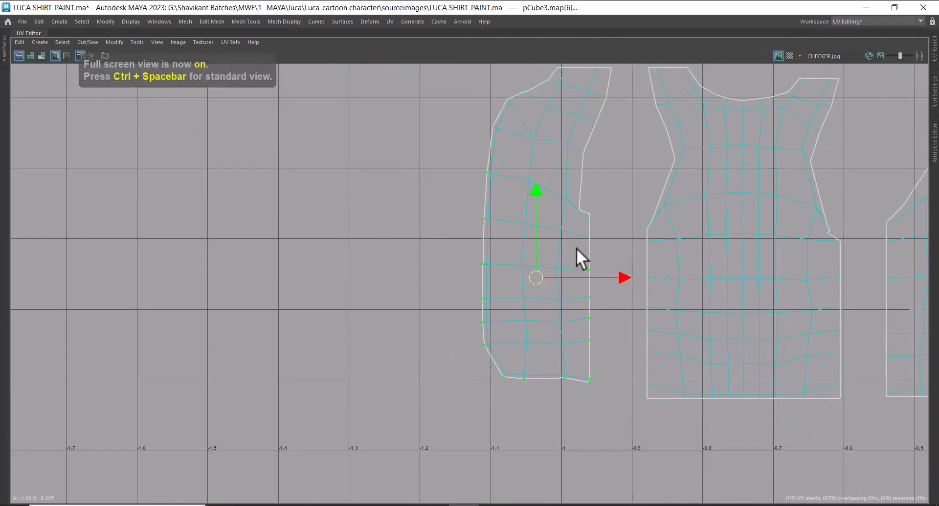
ctrl+drag(457, 124, 502, 349)
scroll(527, 286, up, 2)
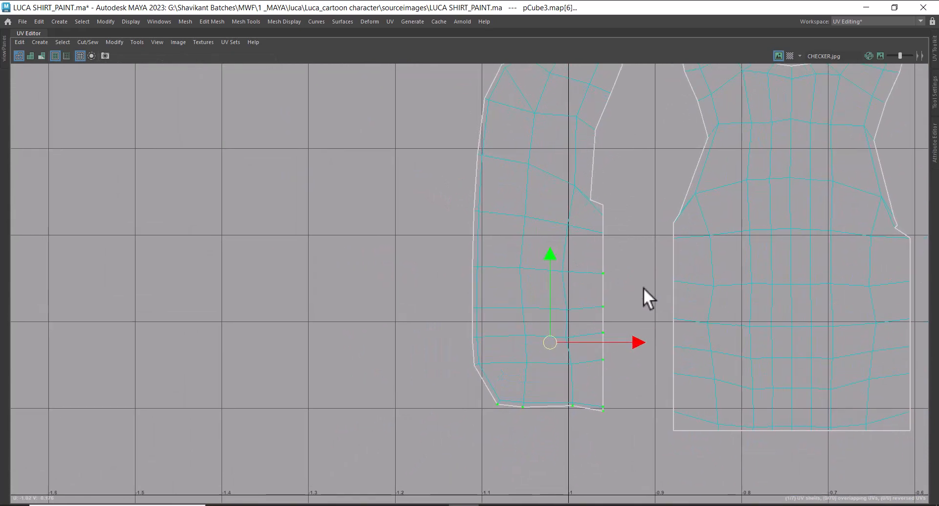
ctrl+drag(576, 357, 559, 383)
scroll(561, 375, up, 3)
alt+middle_drag(650, 475, 606, 380)
scroll(606, 379, up, 2)
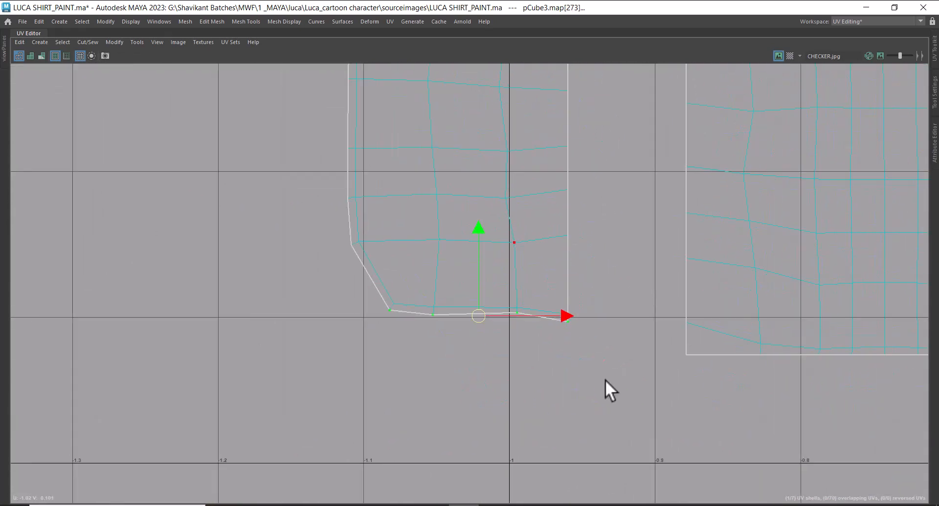
scroll(573, 248, up, 3)
ctrl+drag(576, 335, 559, 347)
scroll(383, 342, up, 1)
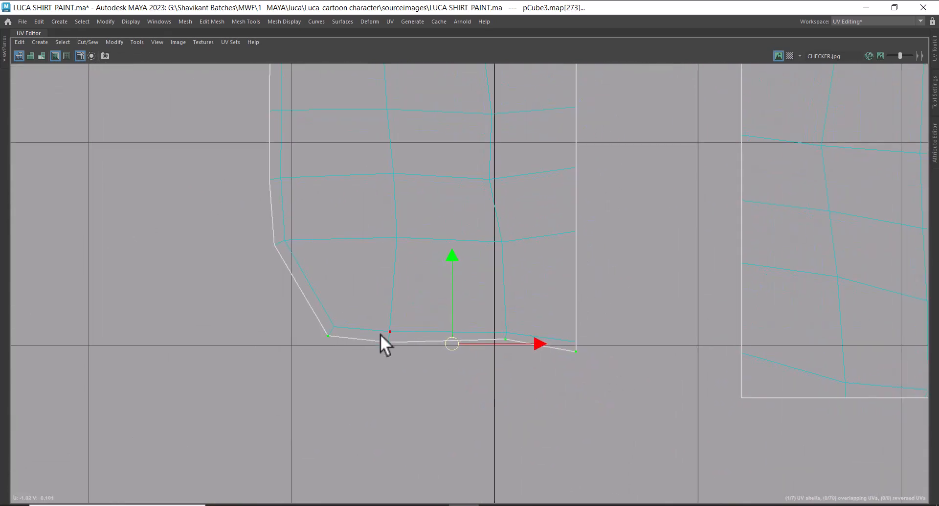
click(935, 54)
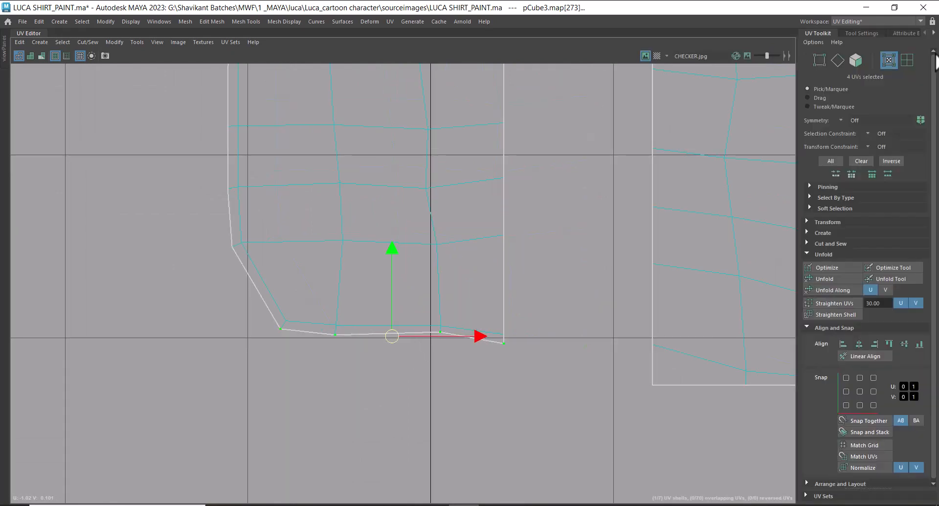
click(920, 345)
scroll(504, 380, down, 5)
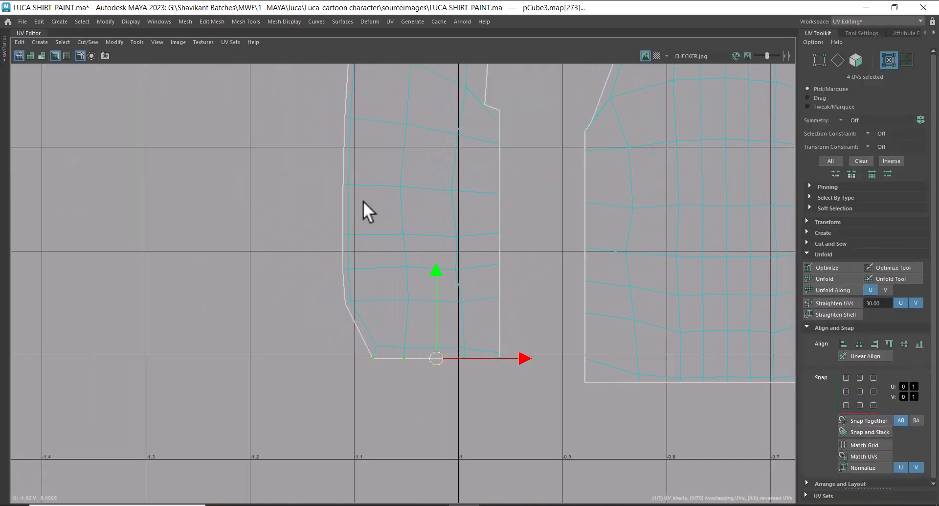
- Select only the interior UVs of the narrow body shell and unfold them while leaving its border fixed
scroll(534, 256, down, 2)
right_drag(509, 290, 392, 269)
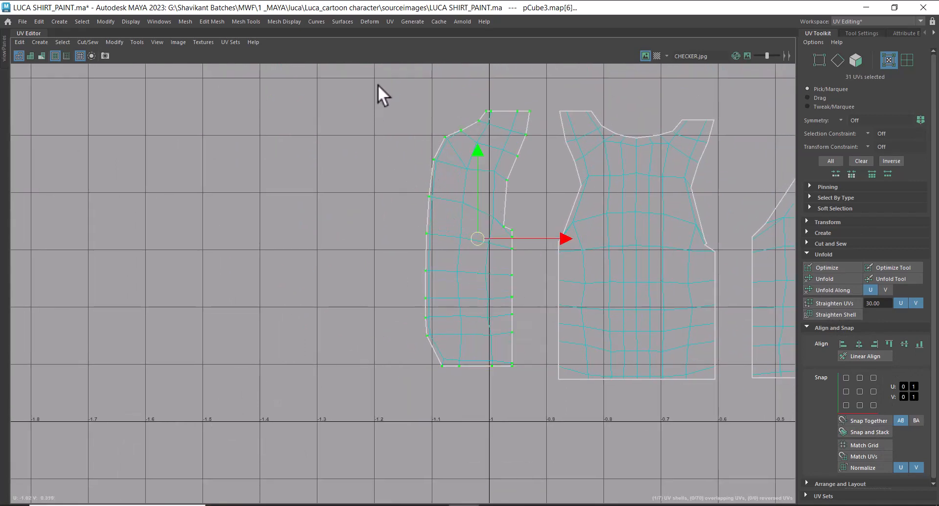
shift+drag(535, 426, 534, 427)
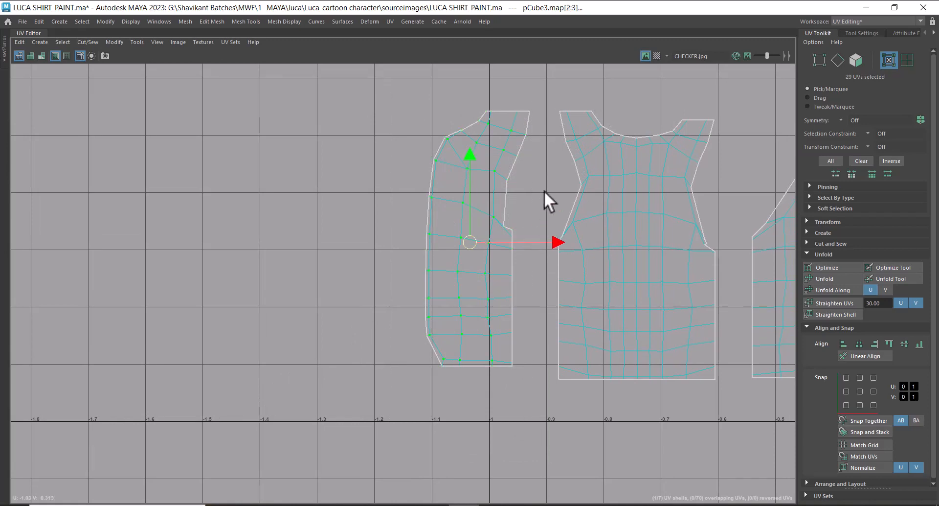
shift+right_drag(545, 177, 444, 151)
shift+right_drag(499, 130, 392, 157)
scroll(561, 336, down, 2)
scroll(601, 306, down, 3)
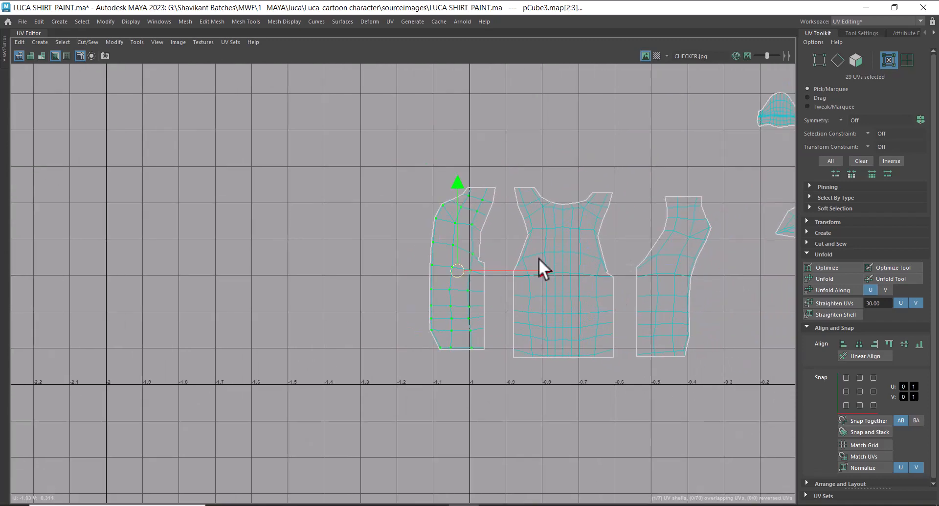
alt+middle_drag(701, 352, 570, 300)
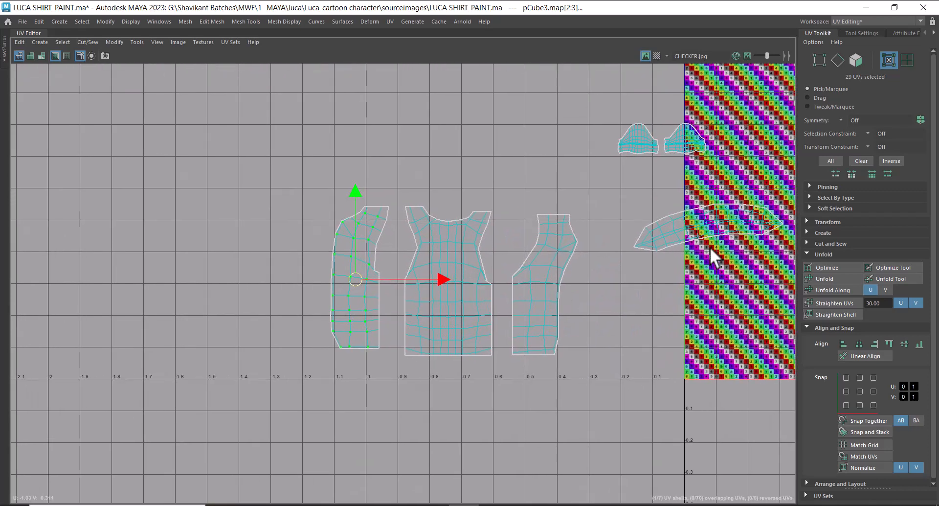
- Restore the full layout, select the curved collar shell and move it out of the tile to above the body shells
click(694, 215)
key(ctrl+space)
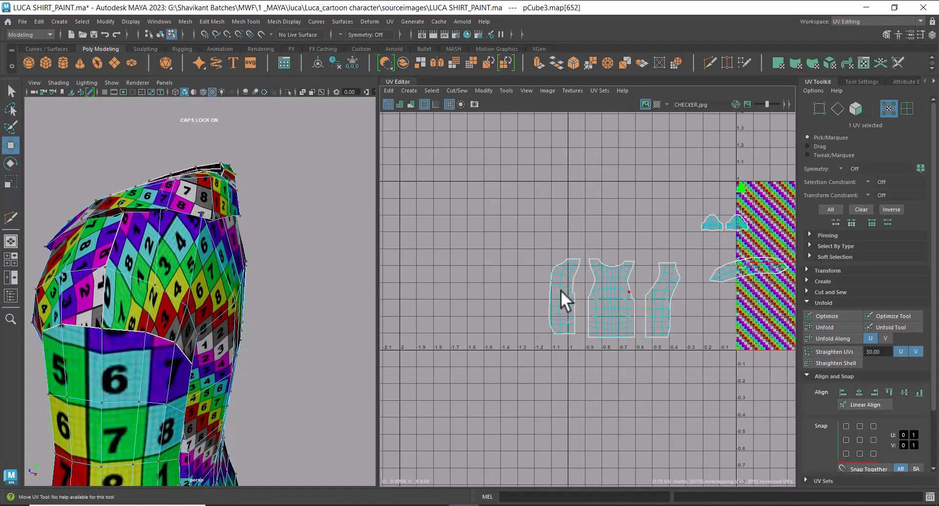
scroll(618, 389, down, 3)
alt+middle_drag(694, 344, 626, 376)
scroll(626, 376, up, 5)
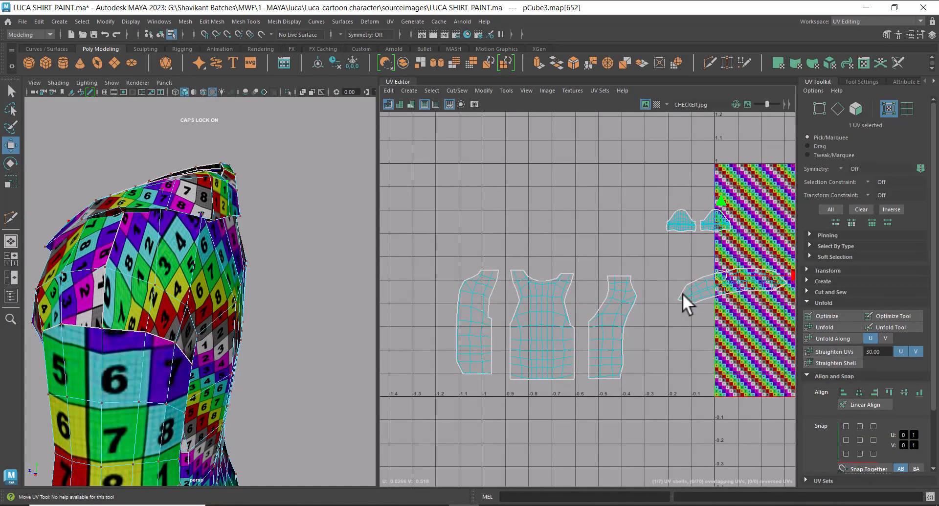
ctrl+right_drag(684, 294, 738, 333)
drag(719, 286, 543, 234)
- Unfold the whole collar shell with the collar in view on the model
alt+drag(208, 274, 326, 277)
alt+right_drag(536, 282, 661, 286)
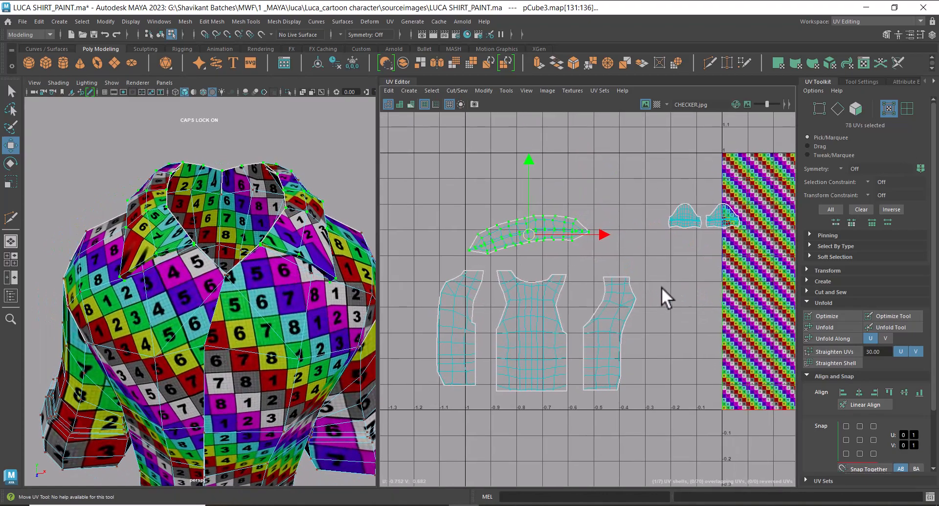
alt+middle_drag(539, 246, 597, 298)
alt+right_drag(597, 297, 677, 259)
shift+right_drag(657, 245, 523, 253)
scroll(605, 272, up, 3)
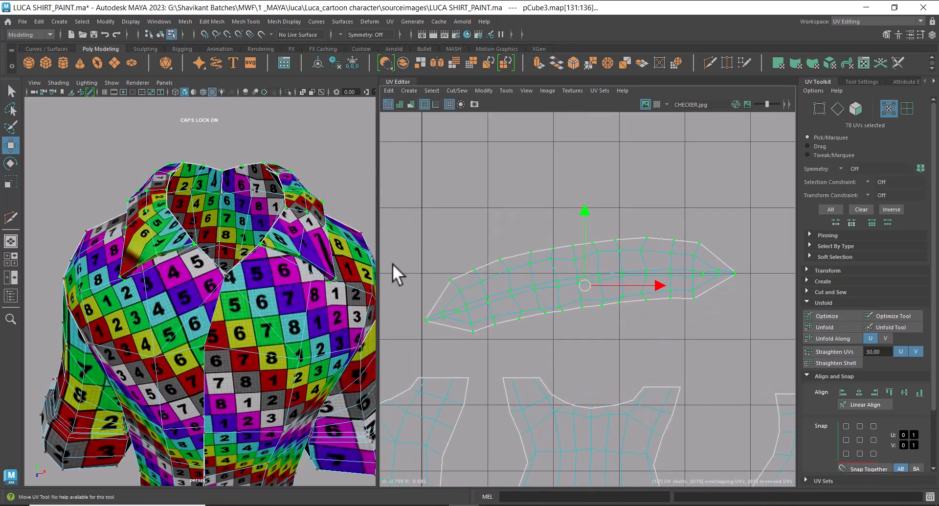
- Examine the checker pattern on the collar and compare it with the pointed end of the collar shell
alt+drag(204, 265, 259, 297)
scroll(616, 290, up, 2)
scroll(615, 289, up, 1)
scroll(615, 289, down, 1)
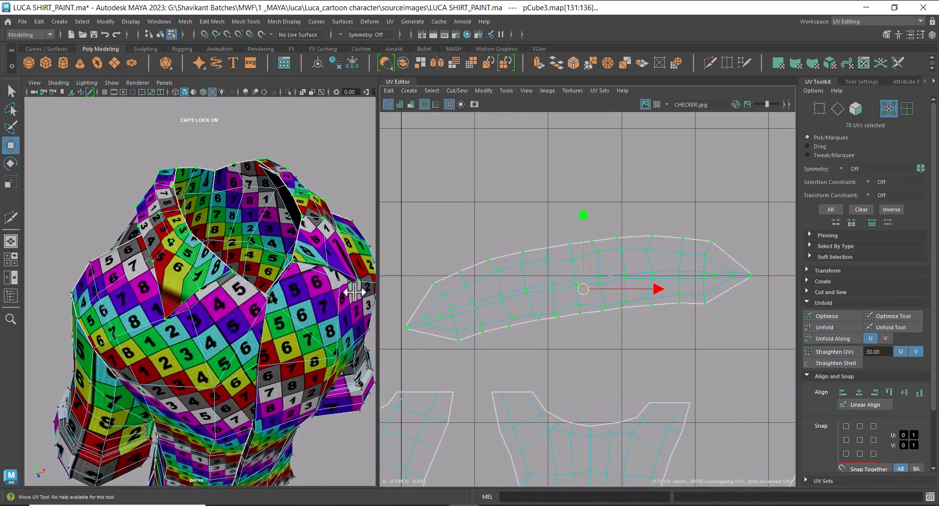
scroll(540, 333, up, 1)
scroll(538, 334, up, 1)
alt+middle_drag(508, 333, 608, 313)
scroll(608, 313, up, 1)
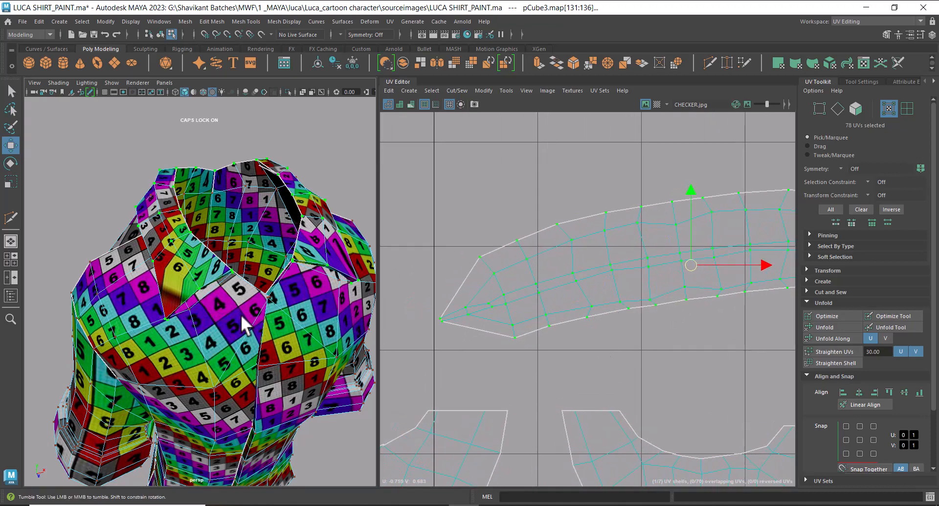
scroll(250, 268, up, 6)
alt+drag(250, 268, 251, 313)
scroll(251, 312, up, 3)
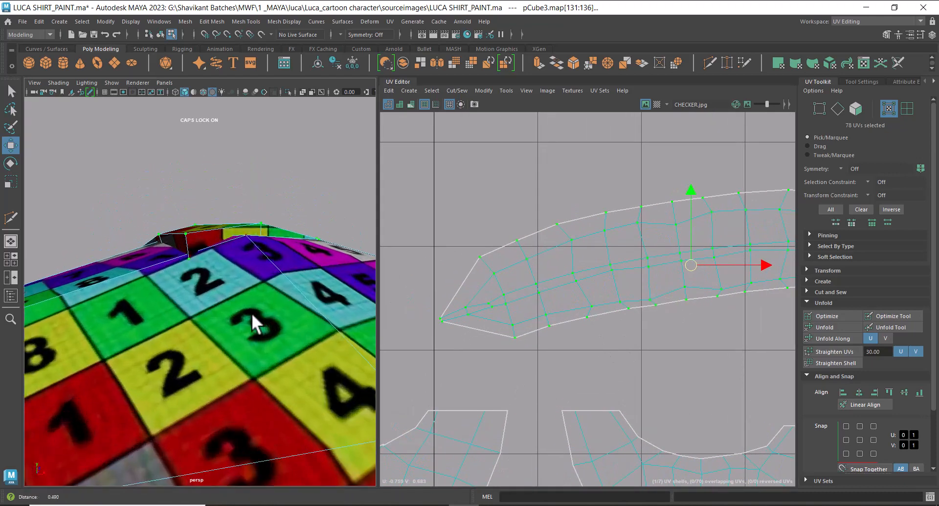
- Select edges along the collar on the model to locate the matching edges at the pointed end of its UV shell
right_drag(239, 199, 243, 168)
double_click(214, 241)
click(207, 245)
alt+drag(207, 246, 205, 308)
click(227, 241)
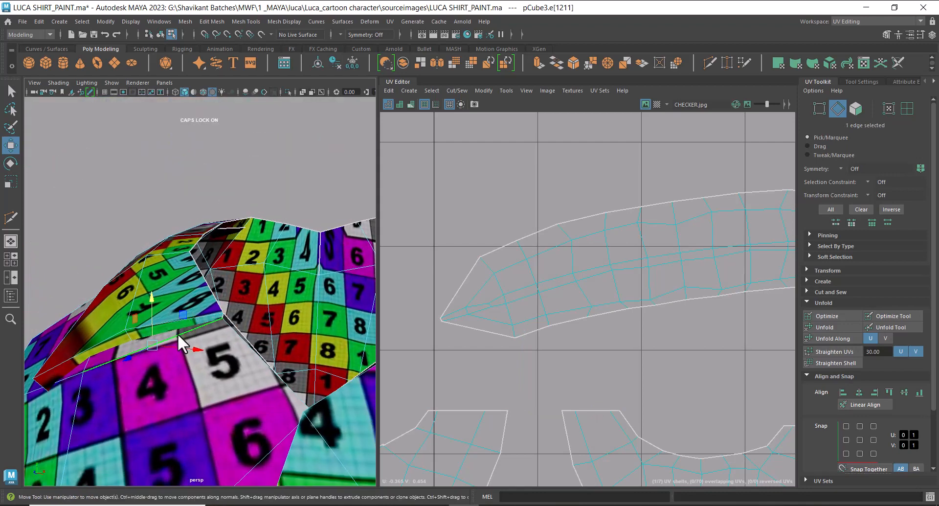
key(4)
mouse_move(189, 343)
alt+mouse_down()
mouse_move(203, 316)
mouse_move(228, 310)
mouse_move(192, 302)
alt+mouse_up()
key(5)
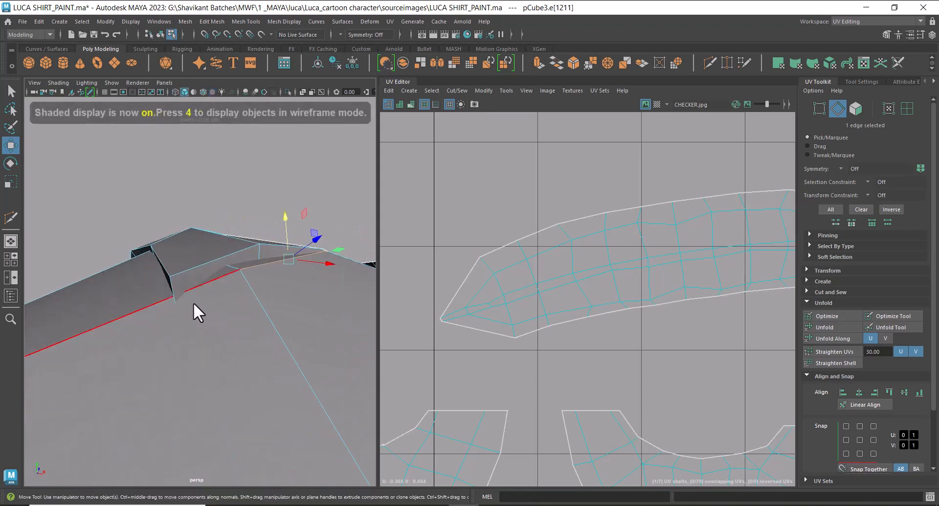
click(182, 273)
alt+right_drag(542, 290, 587, 268)
alt+middle_drag(588, 268, 383, 239)
alt+right_drag(571, 253, 701, 271)
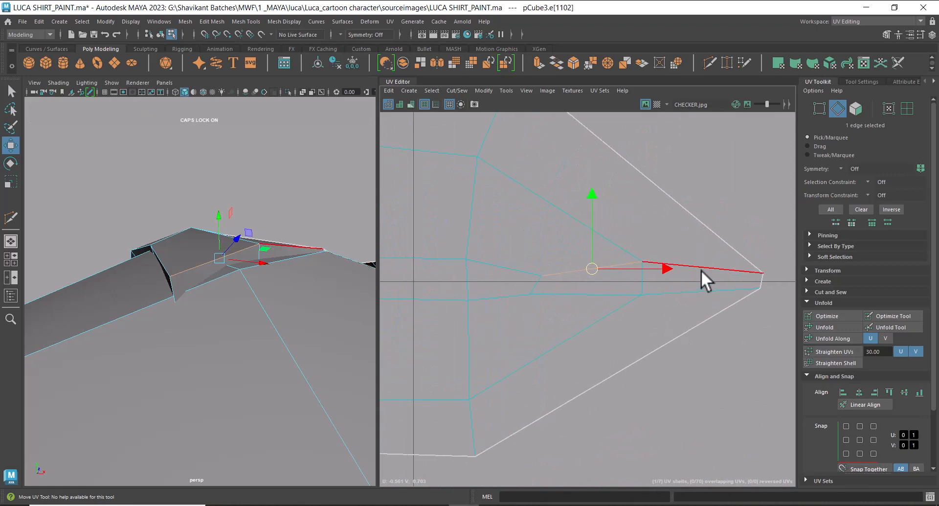
- Cut the collar shell lengthwise along the lower of its two central edge lines, from one pointed end to the other
click(701, 266)
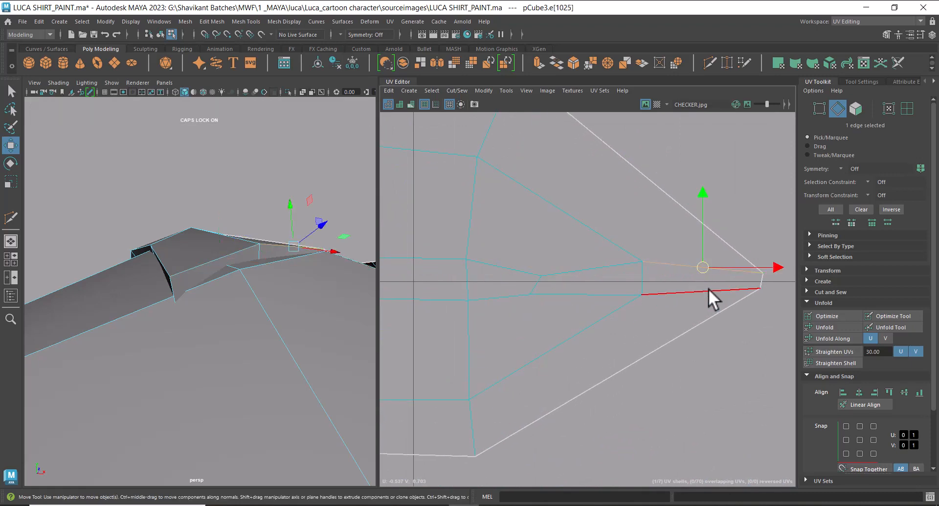
click(708, 289)
shift+click(604, 295)
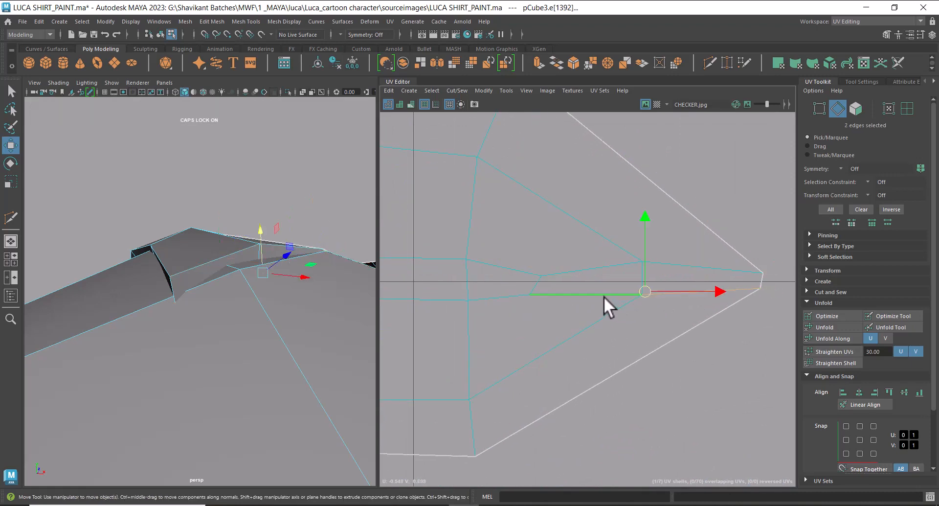
alt+drag(219, 312, 262, 344)
key(4)
alt+right_drag(618, 306, 626, 257)
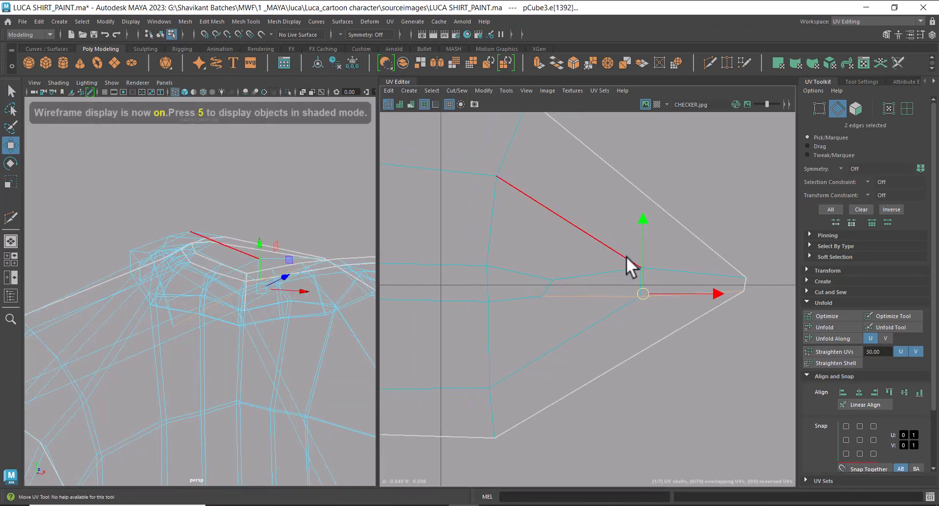
key(5)
mouse_move(639, 327)
alt+right_down()
mouse_move(594, 230)
mouse_move(653, 294)
mouse_move(597, 259)
alt+right_up()
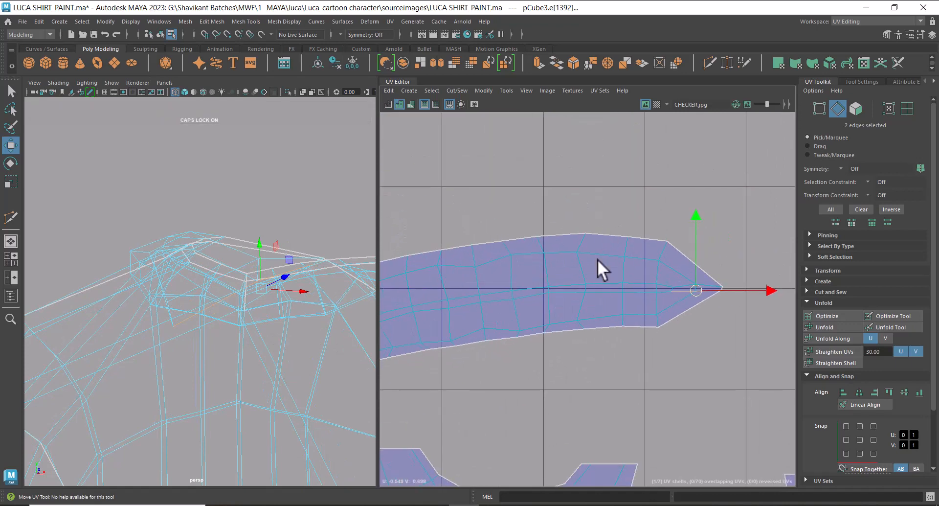
shift+double_click(643, 289)
alt+right_drag(644, 289, 529, 287)
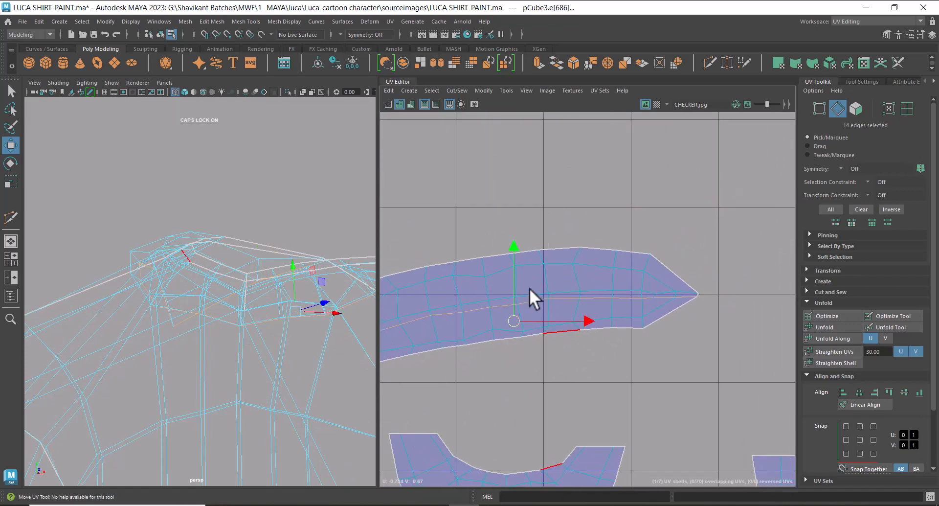
alt+middle_drag(529, 288, 681, 280)
alt+right_drag(503, 306, 530, 362)
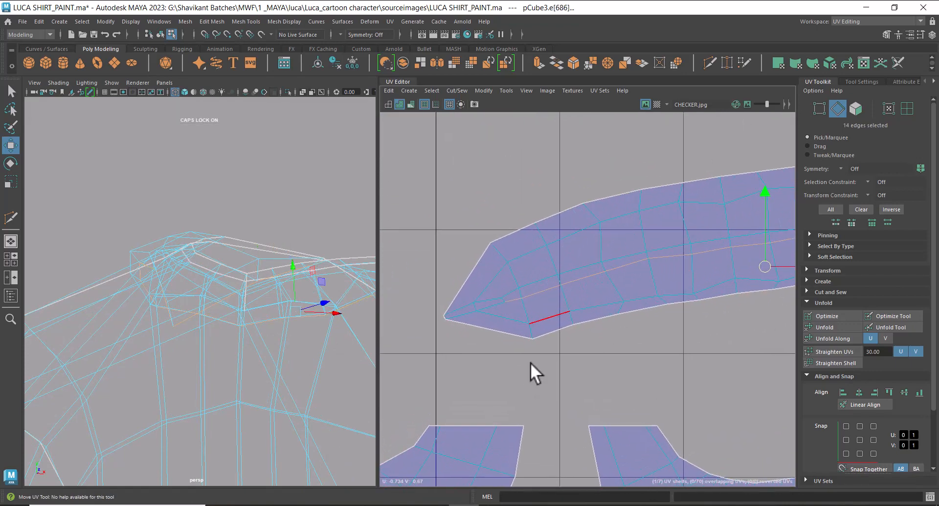
shift+click(490, 304)
shift+double_click(490, 303)
shift+right_drag(590, 176, 561, 187)
- Select all UVs of the upper, wider collar piece and unfold it
alt+right_drag(586, 258, 528, 240)
alt+middle_drag(611, 267, 564, 263)
right_drag(499, 245, 557, 272)
click(517, 259)
shift+right_drag(678, 195, 598, 195)
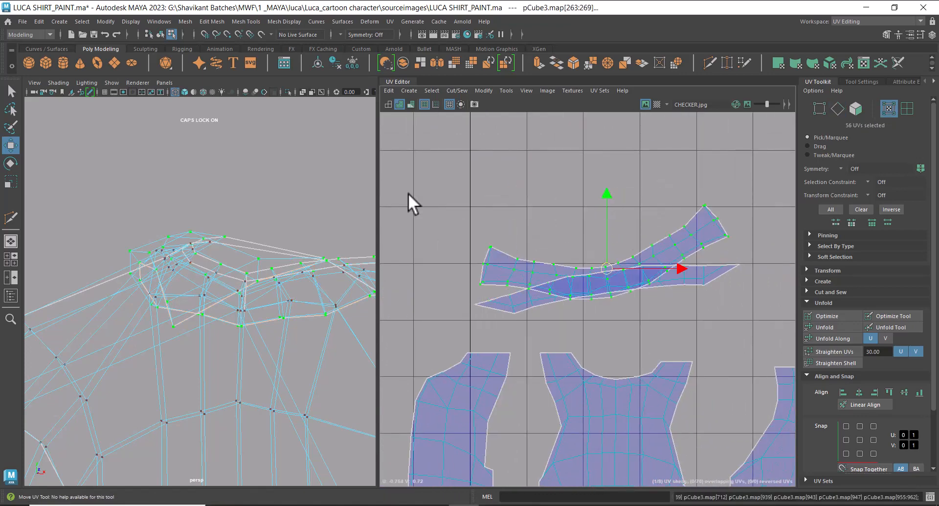
- Examine the checker pattern on the collar in textured display from several angles
key(5)
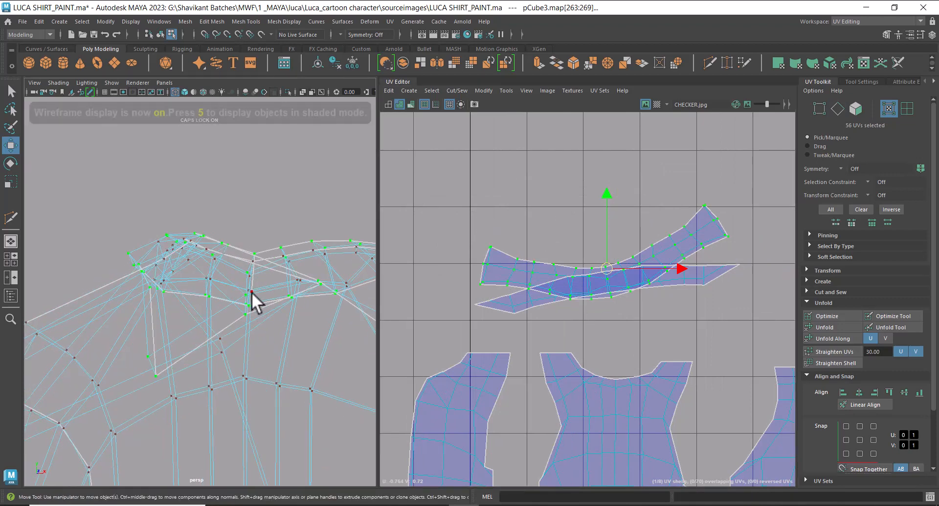
mouse_move(252, 292)
alt+mouse_down()
mouse_move(265, 338)
mouse_move(254, 336)
mouse_move(251, 408)
alt+mouse_up()
key(6)
alt+right_drag(252, 409, 235, 362)
alt+drag(235, 362, 245, 387)
alt+right_drag(222, 325, 228, 376)
alt+drag(241, 350, 203, 353)
scroll(634, 293, up, 2)
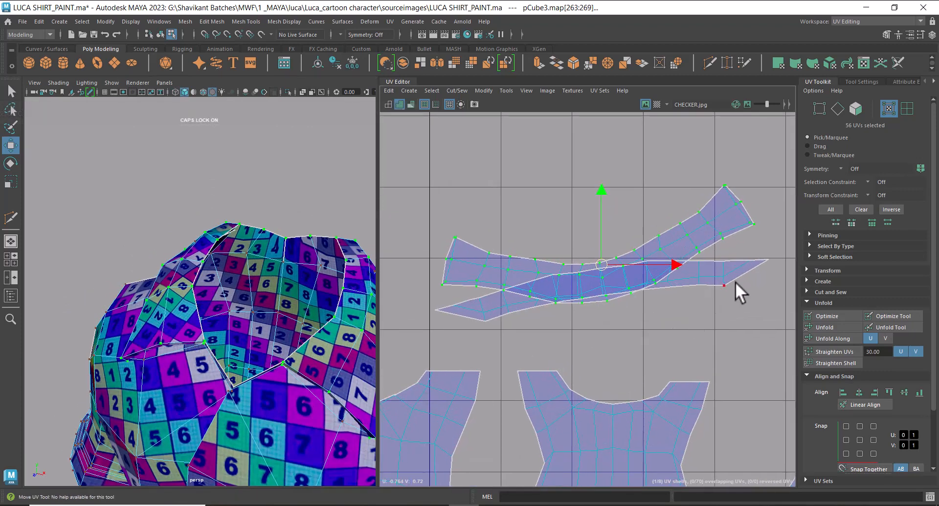
- Select the narrower collar piece as a whole shell, unfold it and move it above the wider collar piece
double_click(735, 280)
ctrl+right_click(630, 296)
ctrl+right_drag(631, 296, 680, 313)
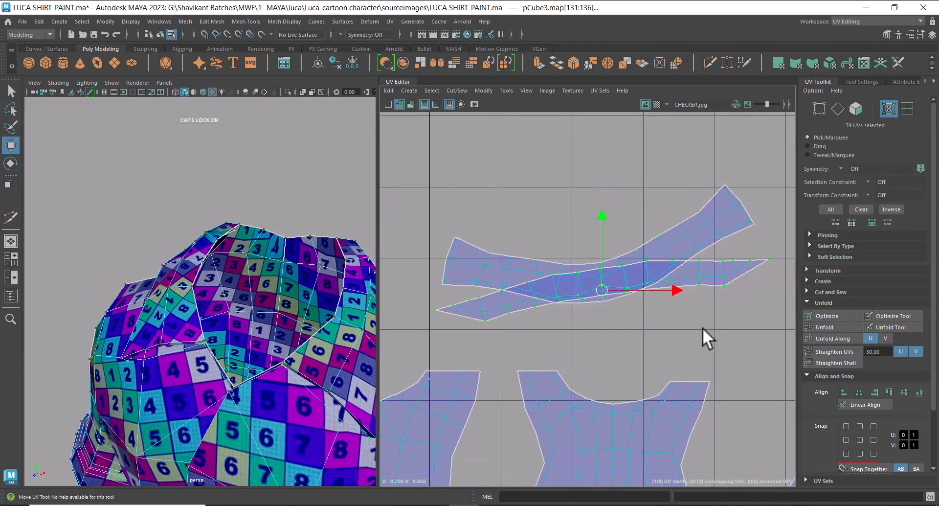
shift+right_drag(721, 251, 577, 257)
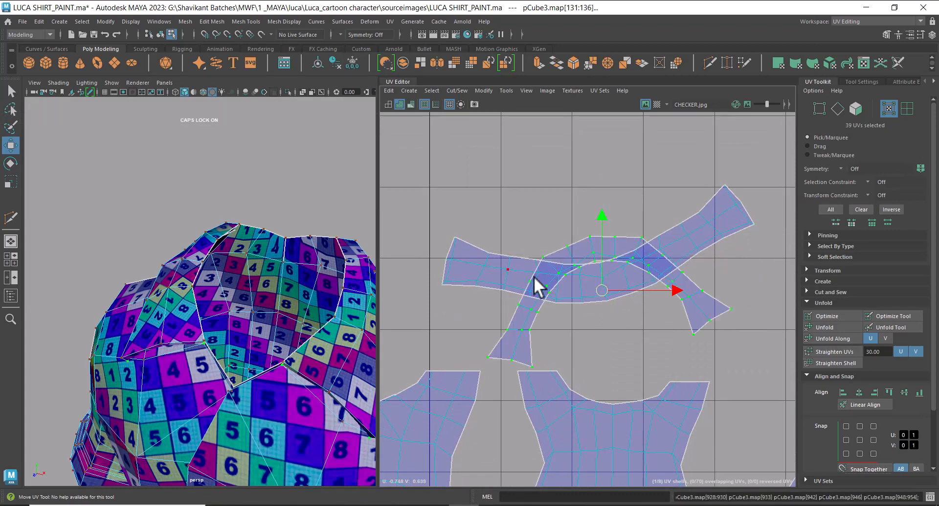
drag(606, 288, 580, 141)
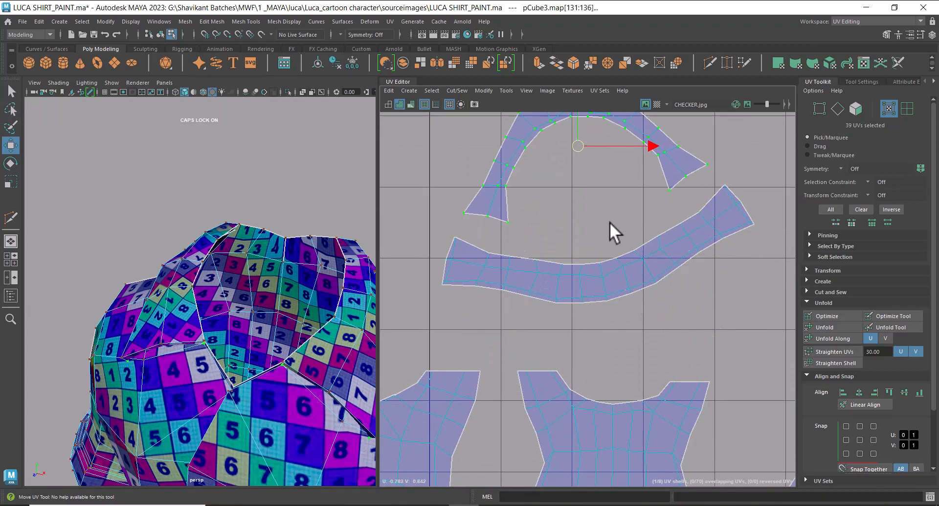
scroll(593, 294, down, 4)
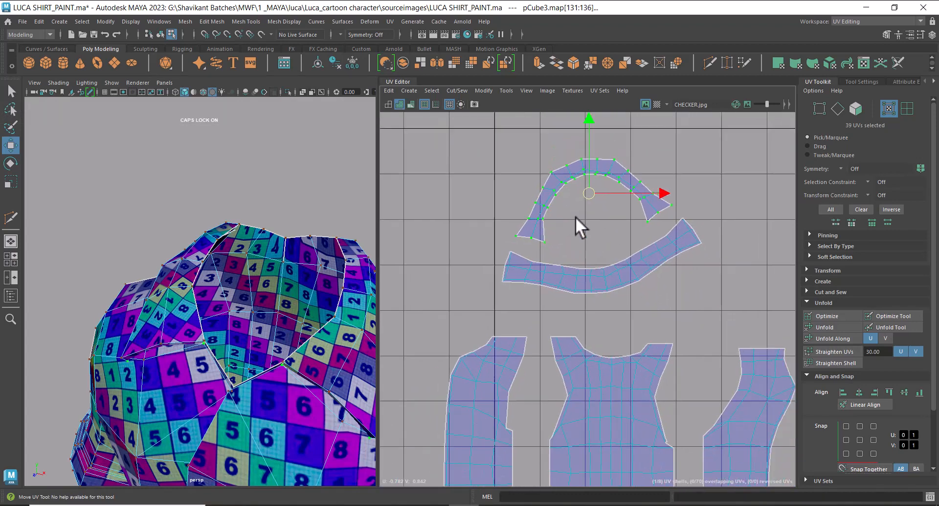
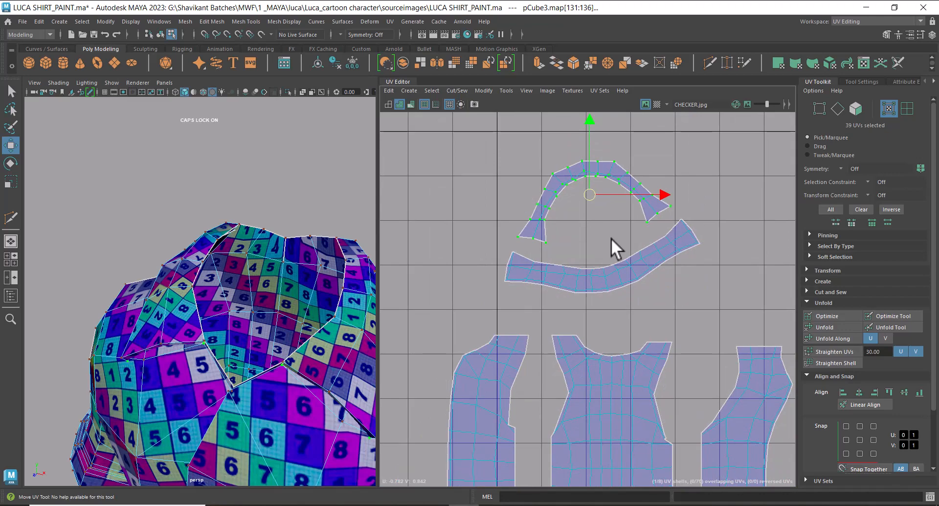
- Examine the checker pattern on the collar, front and back of the shirt against the collar and body shells
alt+right_drag(644, 273, 685, 324)
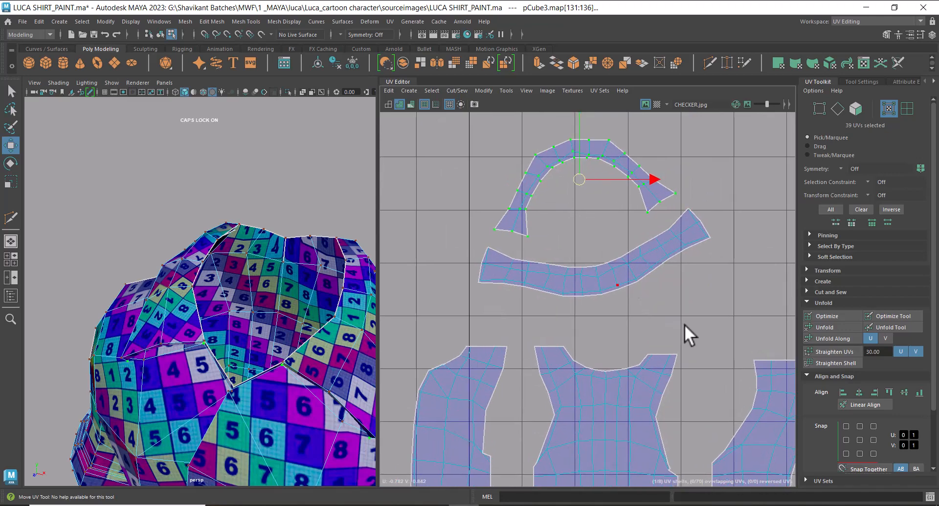
alt+middle_drag(671, 313, 650, 312)
alt+drag(312, 336, 178, 331)
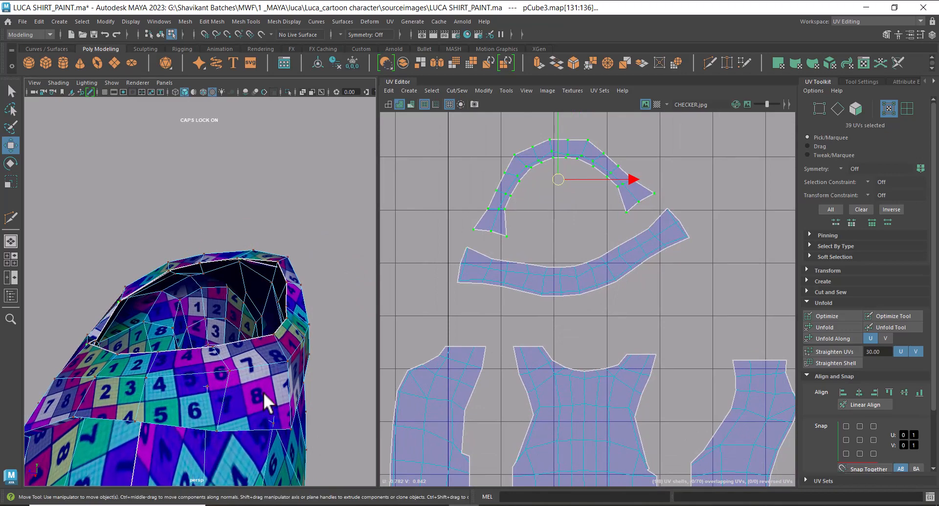
key(4)
key(6)
alt+right_drag(275, 389, 234, 347)
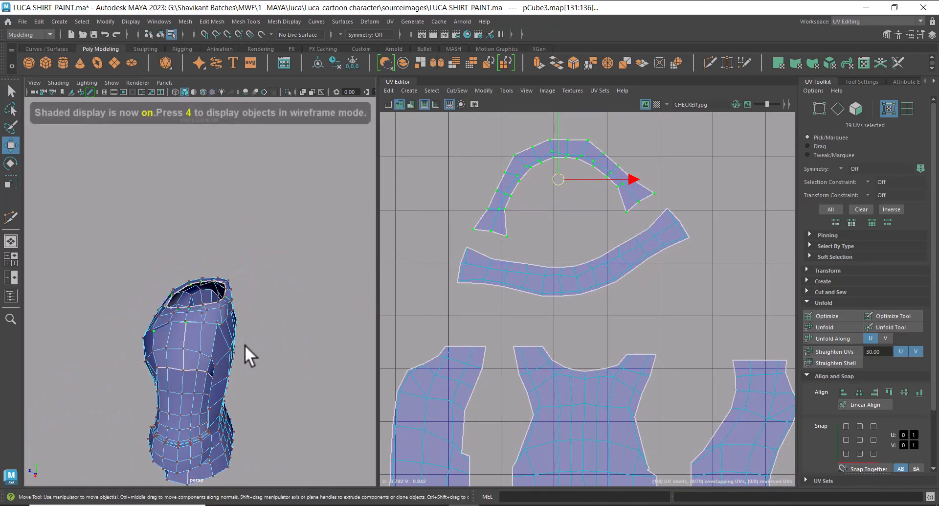
alt+drag(236, 353, 281, 341)
alt+right_drag(282, 341, 304, 415)
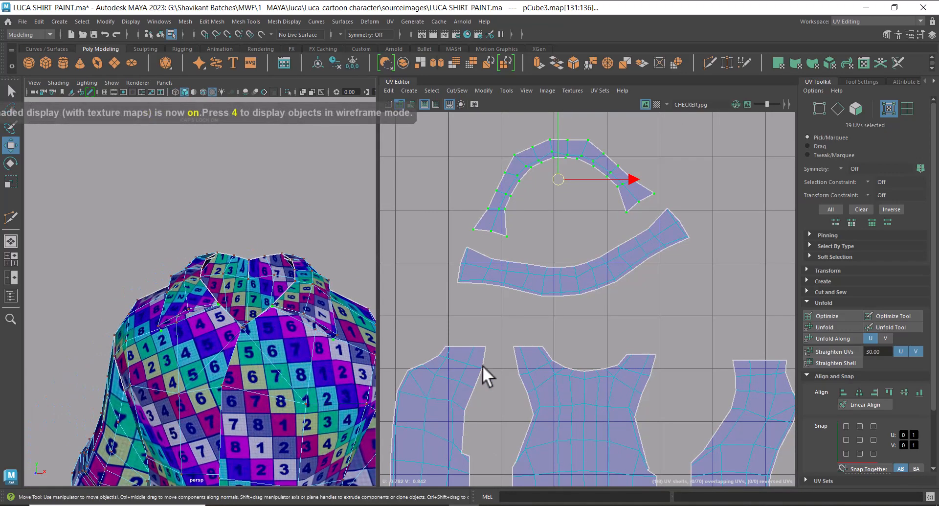
alt+right_drag(577, 337, 589, 289)
alt+middle_drag(590, 289, 592, 237)
alt+drag(363, 339, 207, 263)
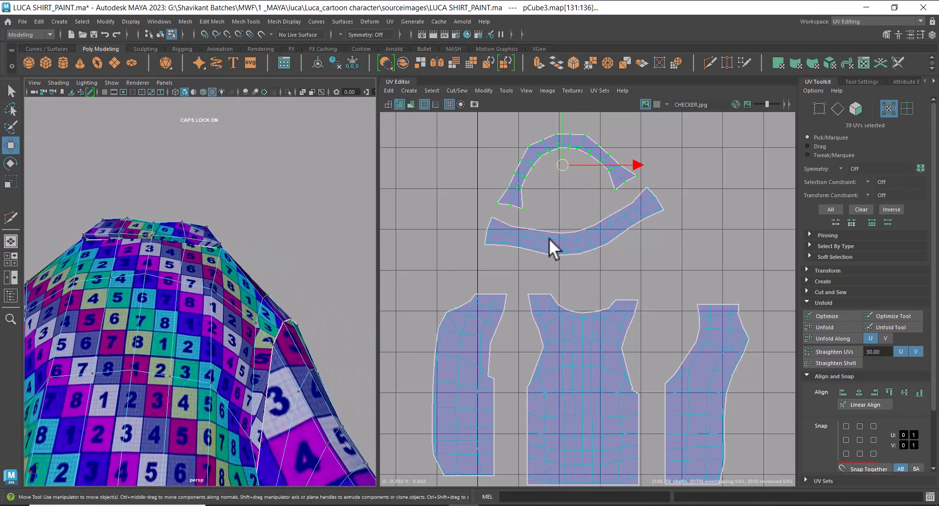
alt+right_drag(620, 242, 615, 274)
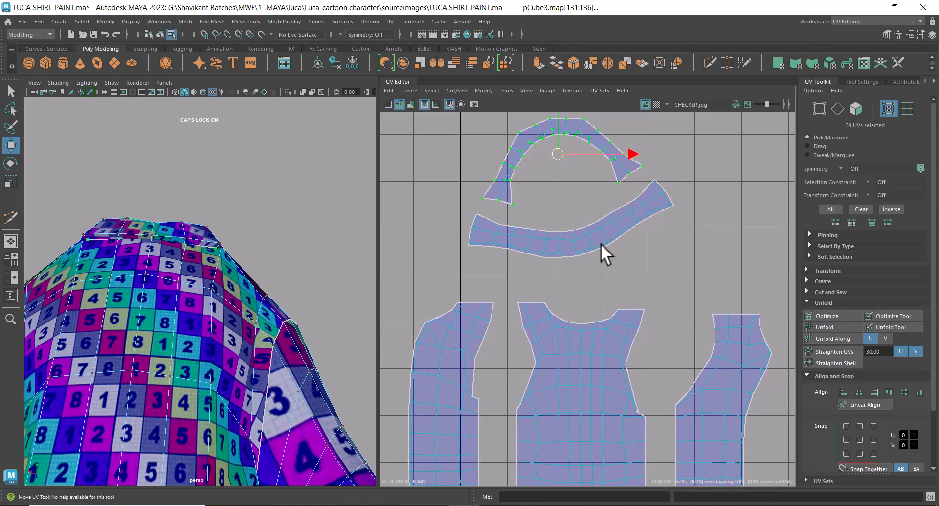
- Straighten the wider collar shell based on its middle crosswise edges
alt+right_drag(603, 250, 643, 360)
key(F10)
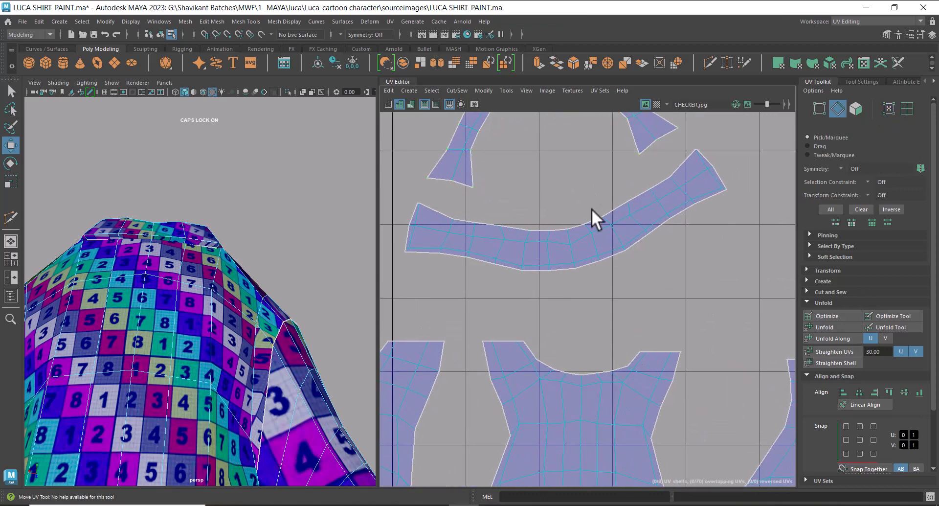
double_click(573, 255)
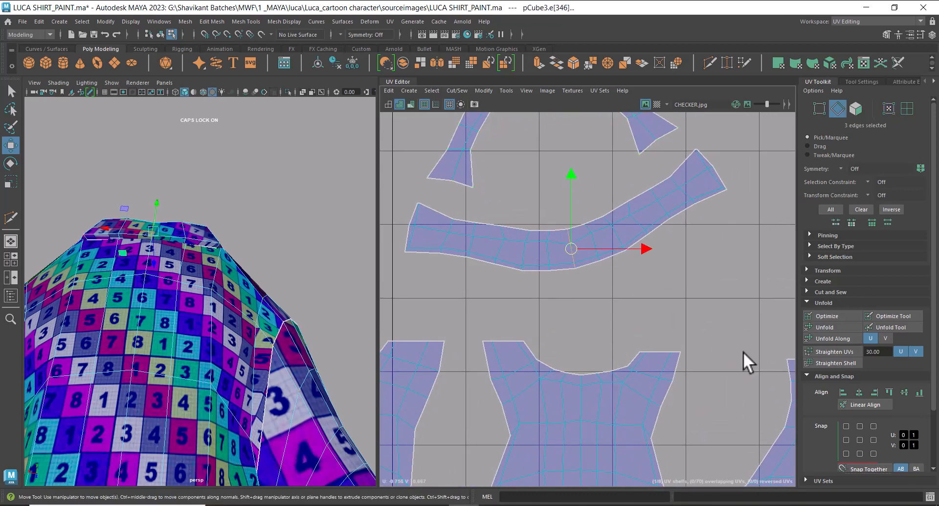
click(832, 362)
scroll(624, 307, up, 1)
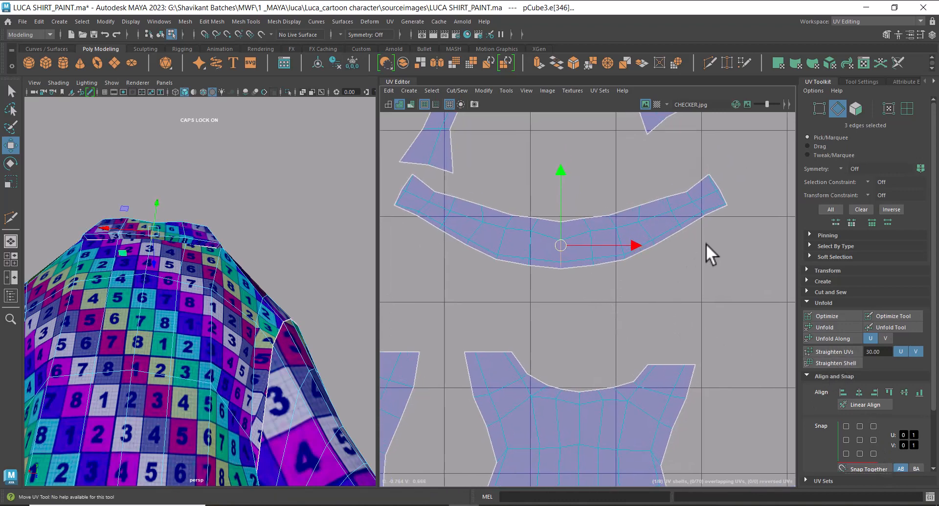
- Try straightening all UVs of the wider collar shell in U and V at 30 degrees, and unfold the shell again
right_drag(636, 212, 689, 215)
drag(695, 199, 644, 241)
ctrl+right_drag(619, 241, 684, 265)
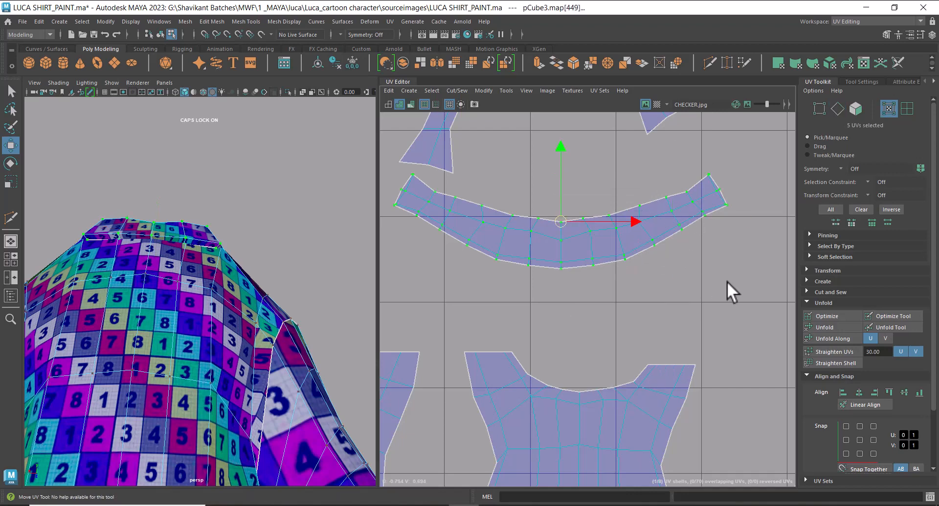
click(835, 351)
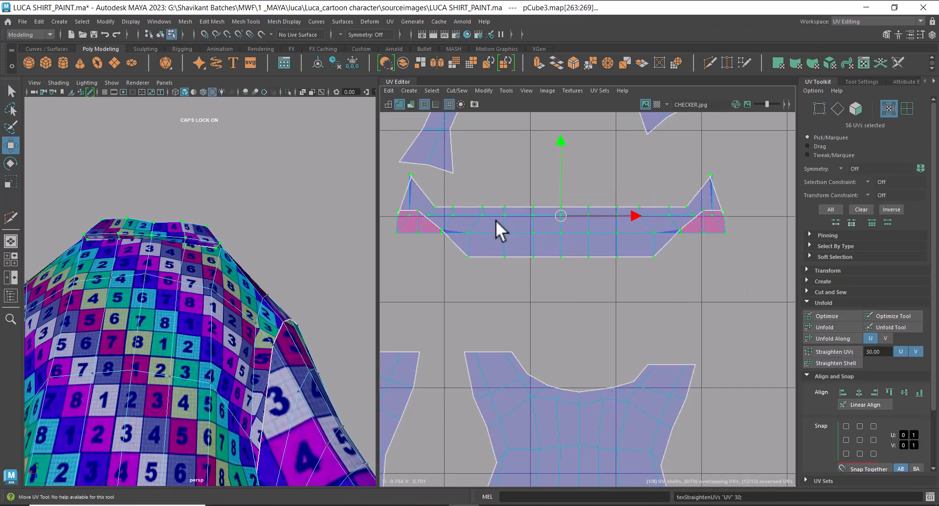
shift+right_drag(687, 220, 636, 222)
- Level the unfolded wider collar shell with Straighten Shell, using its central crosswise edges as reference
right_drag(562, 257, 561, 192)
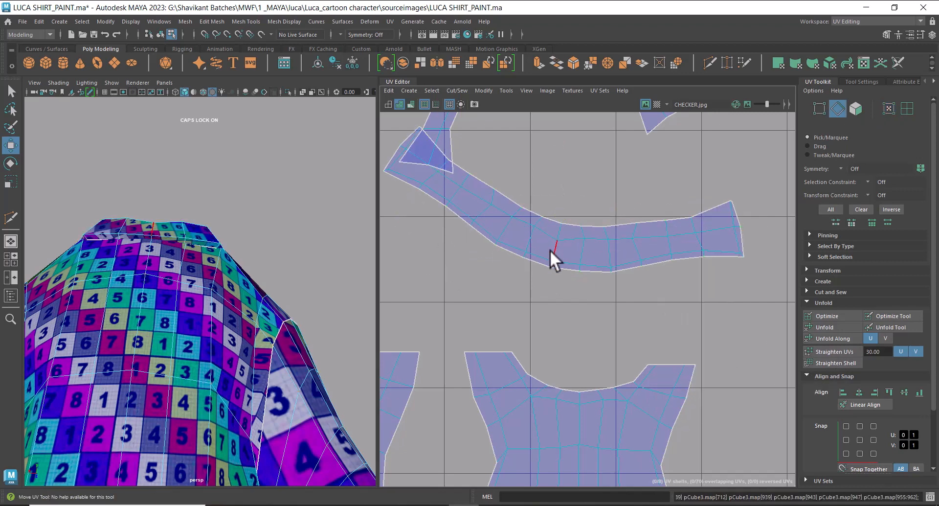
double_click(551, 246)
click(824, 363)
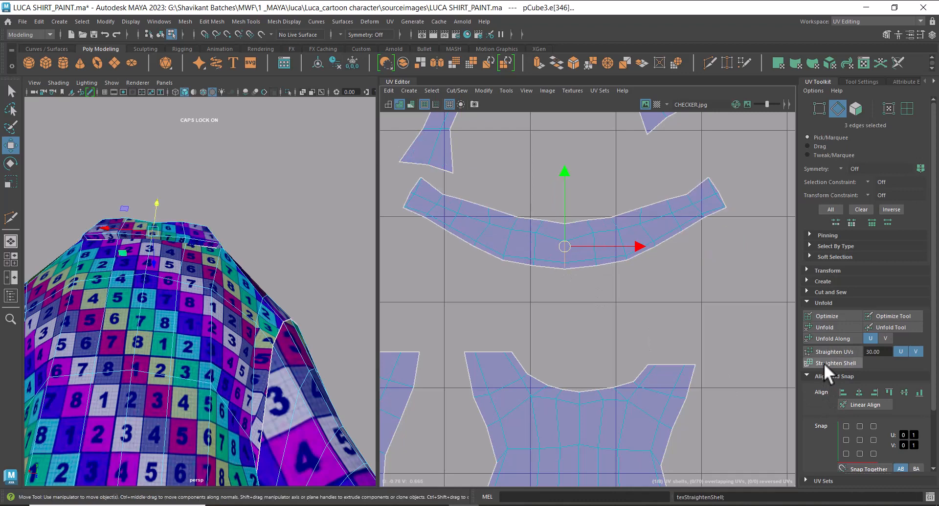
- Straighten the arched, narrower collar shell using its central crosswise edges as reference
alt+middle_drag(551, 245, 596, 397)
click(571, 180)
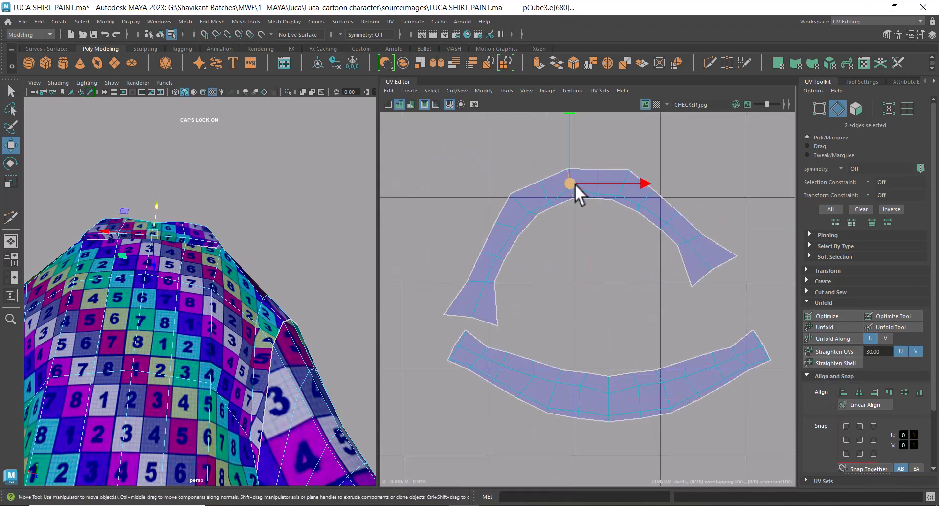
click(831, 363)
scroll(530, 247, down, 6)
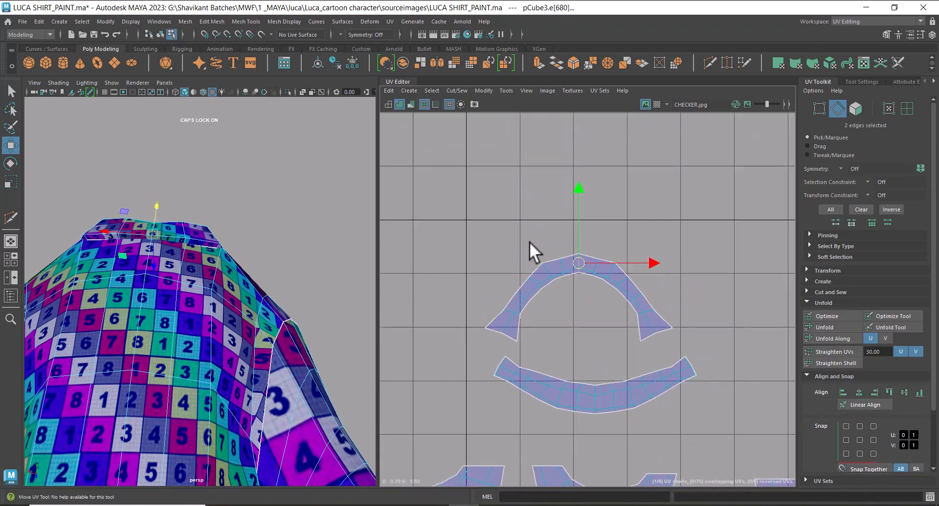
- Select the UVs of all the shirt's shells and lay them out within the 0–1 UV tile
alt+middle_drag(610, 311, 603, 308)
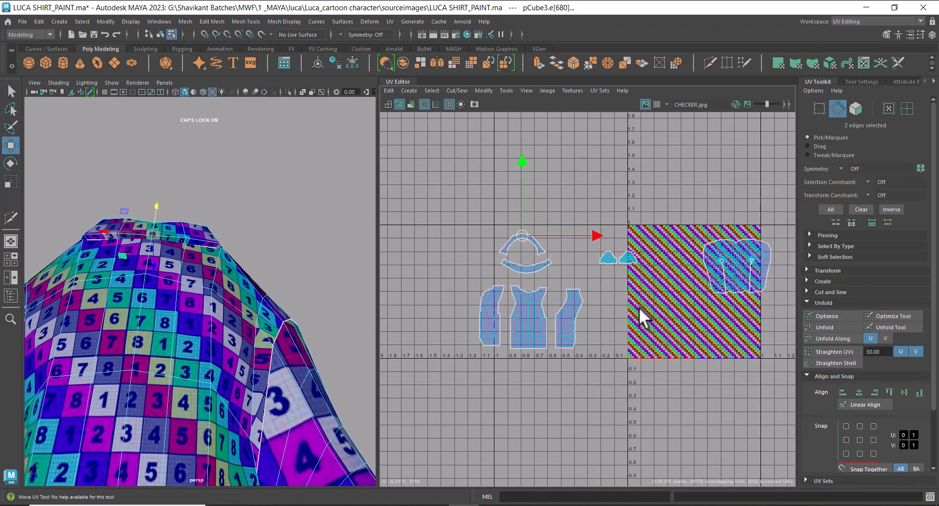
scroll(605, 261, down, 2)
right_drag(538, 188, 599, 184)
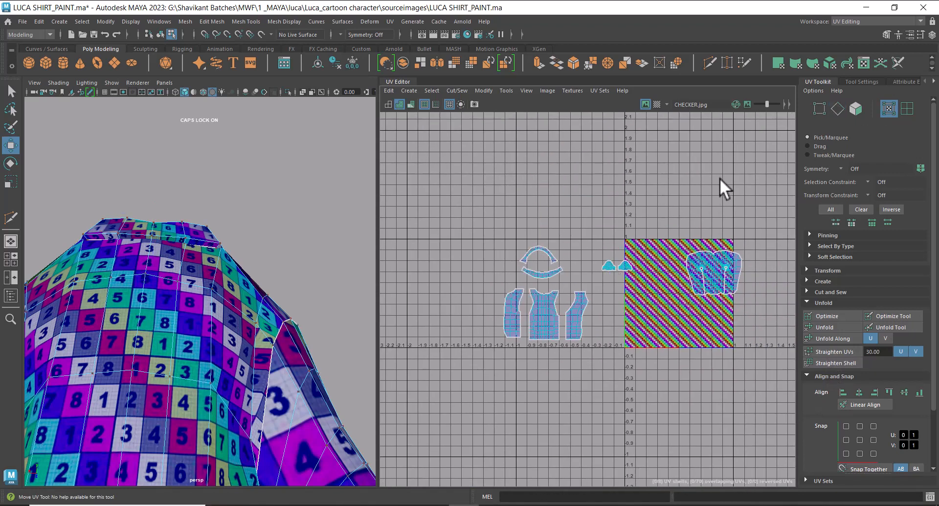
drag(738, 210, 436, 403)
shift+right_click(496, 230)
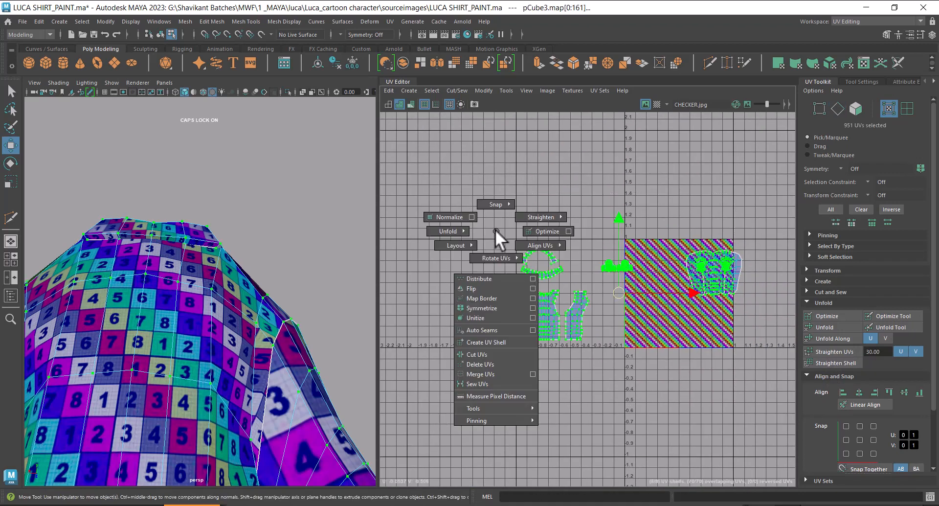
click(443, 251)
scroll(704, 303, up, 2)
scroll(709, 333, up, 2)
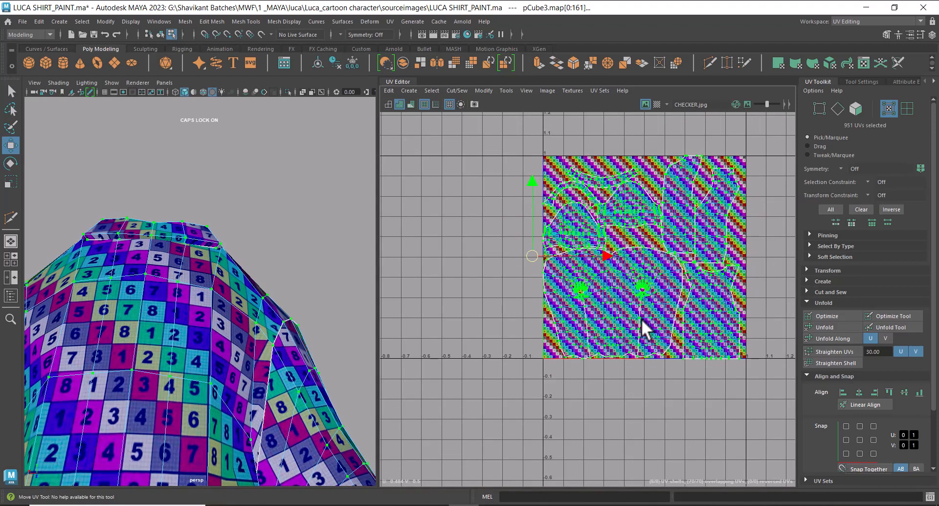
- Examine the checker pattern on the shirt's sleeves and body from several angles for size and distortion
key(5)
alt+right_drag(306, 400, 256, 377)
alt+drag(257, 376, 139, 361)
alt+right_drag(139, 361, 248, 358)
scroll(579, 310, up, 2)
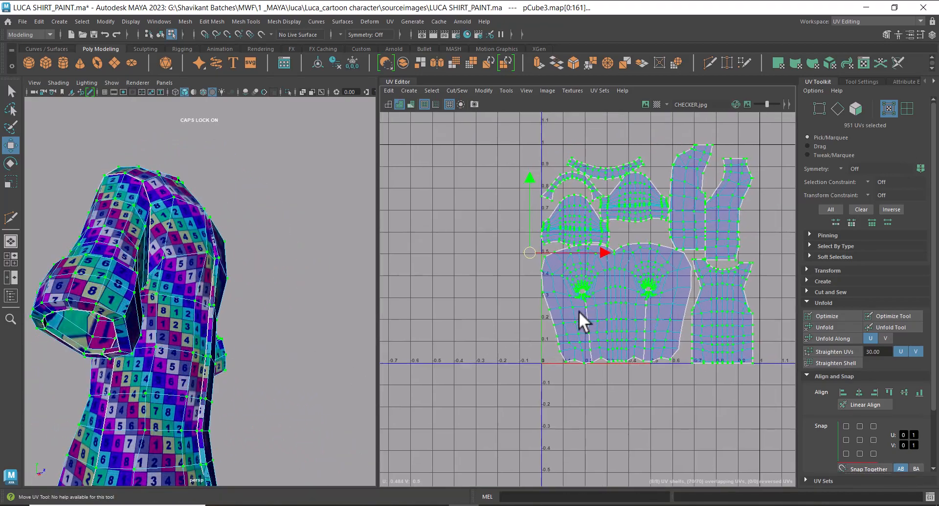
mouse_move(216, 305)
alt+mouse_down()
mouse_move(313, 325)
mouse_move(287, 333)
mouse_move(277, 376)
alt+mouse_up()
key(5)
key(6)
click(324, 400)
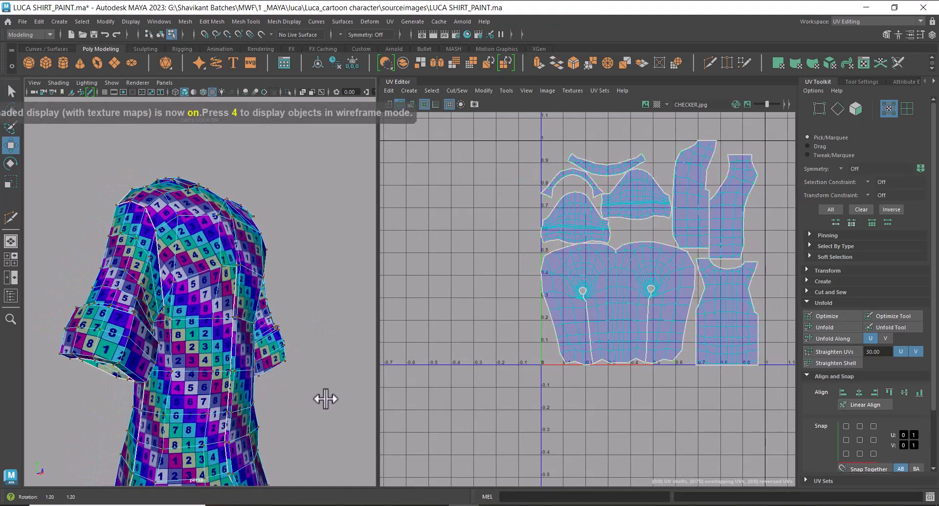
alt+drag(325, 398, 181, 433)
scroll(243, 377, up, 4)
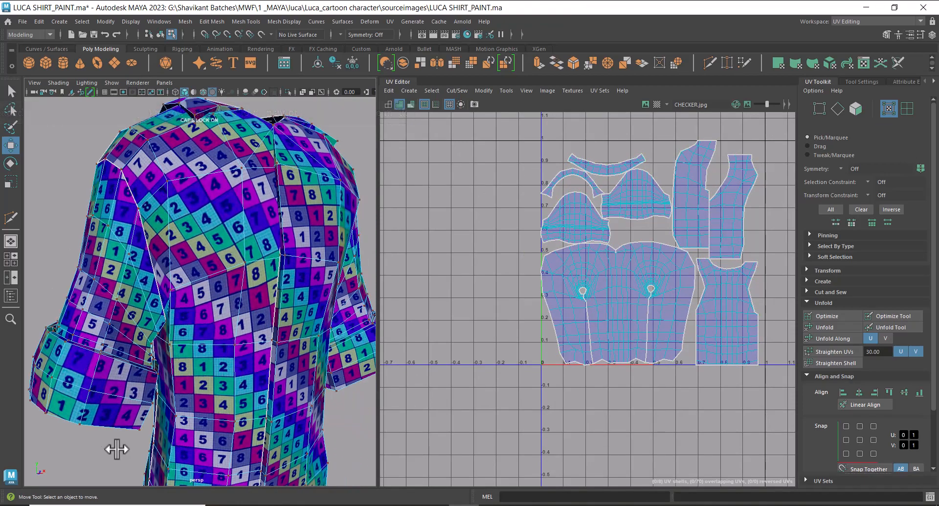
alt+right_drag(118, 449, 246, 290)
- Deselect the shirt to inspect its checker texture from the side, and reselect it to review the laid-out shells
right_drag(233, 224, 290, 203)
click(325, 322)
alt+drag(326, 324, 223, 371)
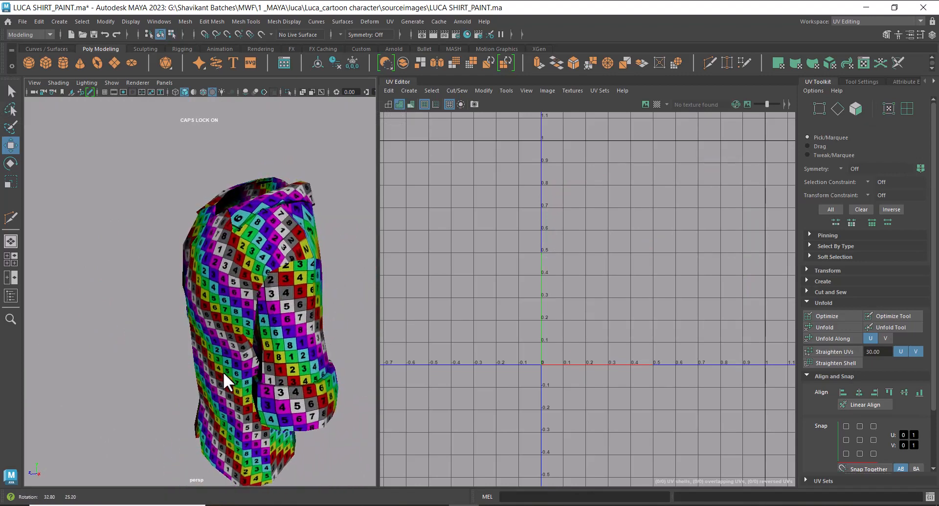
alt+drag(278, 312, 260, 212)
click(259, 213)
scroll(635, 267, up, 2)
scroll(690, 269, up, 1)
alt+middle_drag(686, 265, 634, 325)
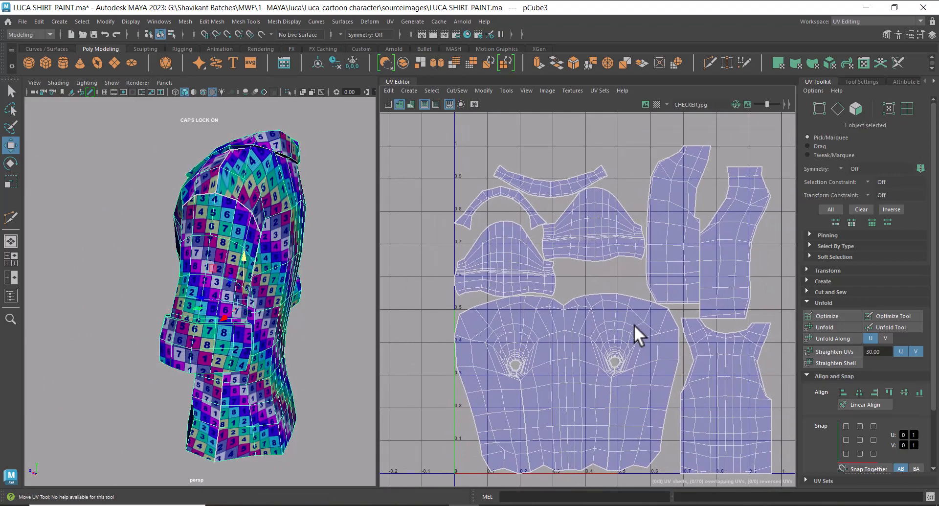
alt+middle_drag(676, 286, 622, 293)
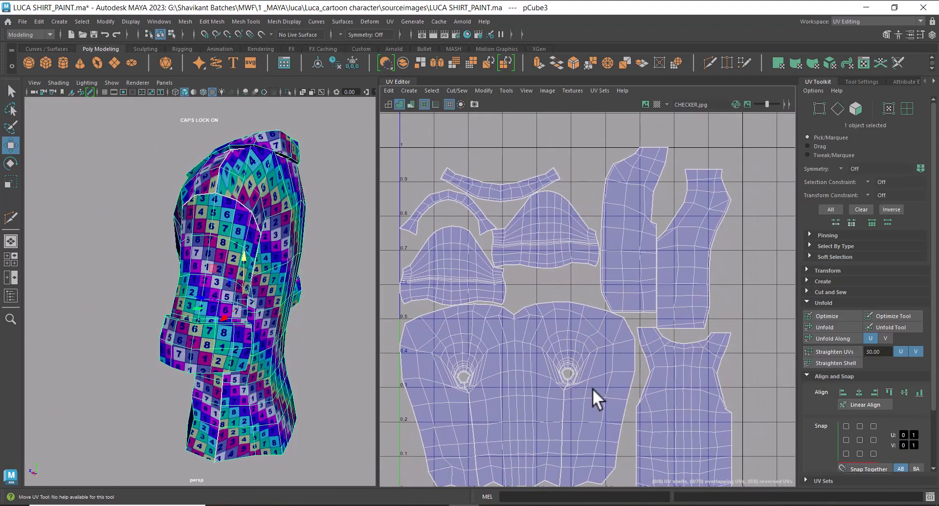
- Select the largest UV shell, the one with two round openings, and move it below the 0–1 UV tile
scroll(592, 388, down, 2)
alt+middle_drag(577, 361, 584, 240)
scroll(584, 239, up, 2)
right_drag(588, 286, 617, 288)
ctrl+right_drag(525, 319, 659, 351)
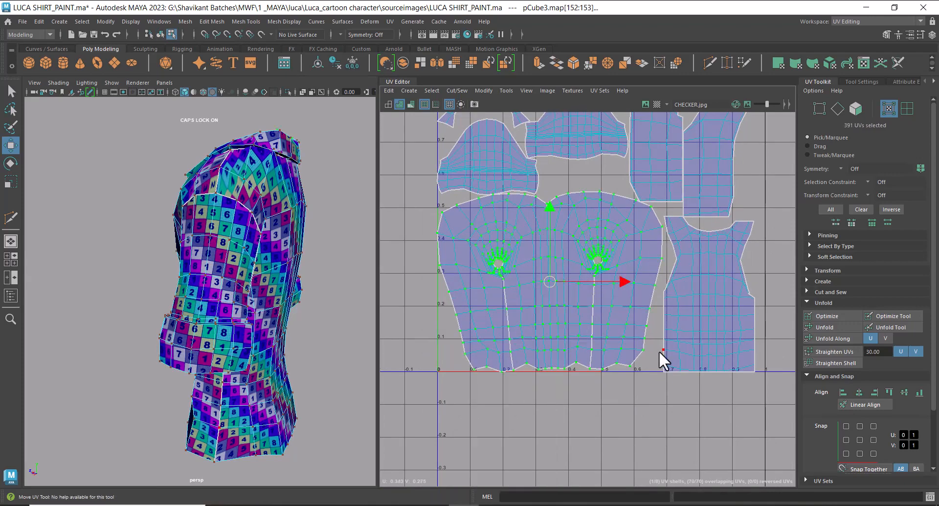
drag(549, 282, 557, 475)
scroll(662, 339, down, 1)
scroll(662, 338, down, 2)
alt+middle_drag(648, 271, 640, 306)
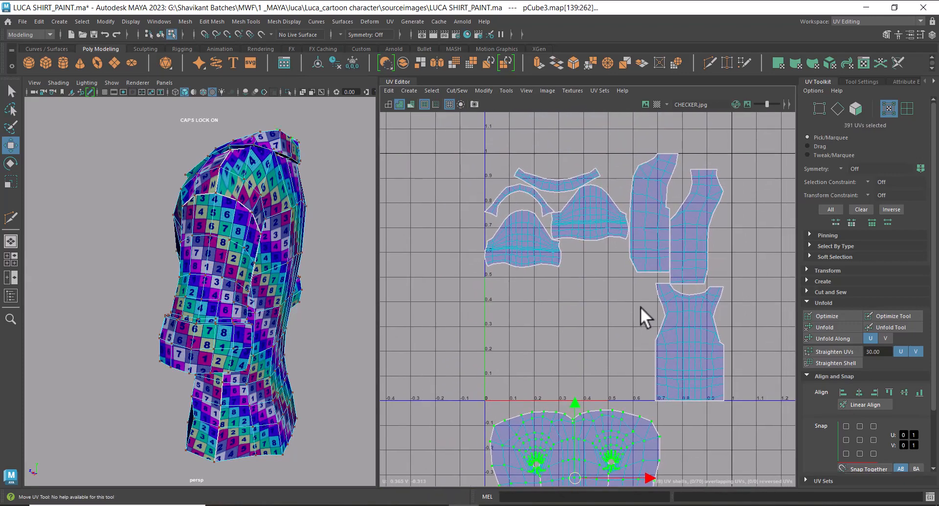
- Locate the shoulder face in the one-piece body shell, and unfold the shell's UVs around the neckline and upper armholes
alt+drag(230, 267, 188, 262)
right_drag(235, 160, 236, 188)
click(198, 181)
scroll(649, 271, up, 5)
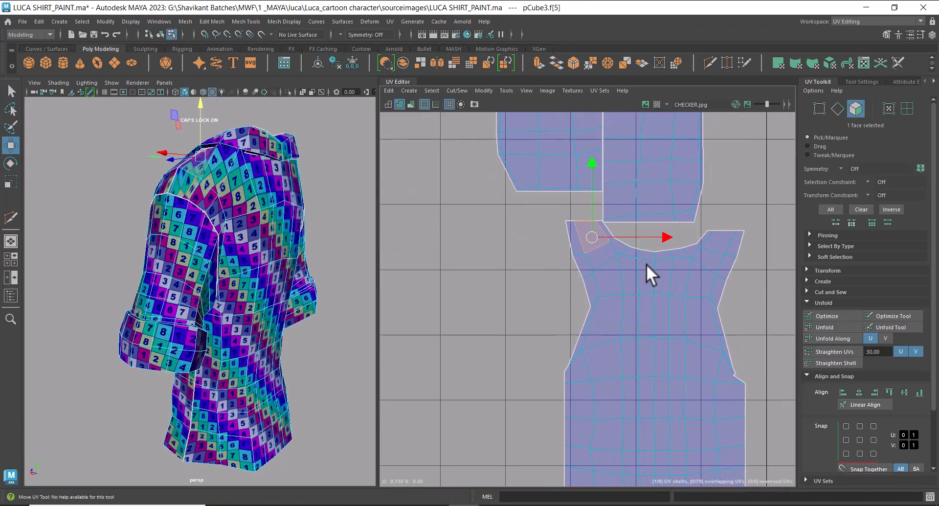
scroll(670, 327, down, 1)
right_drag(642, 316, 775, 237)
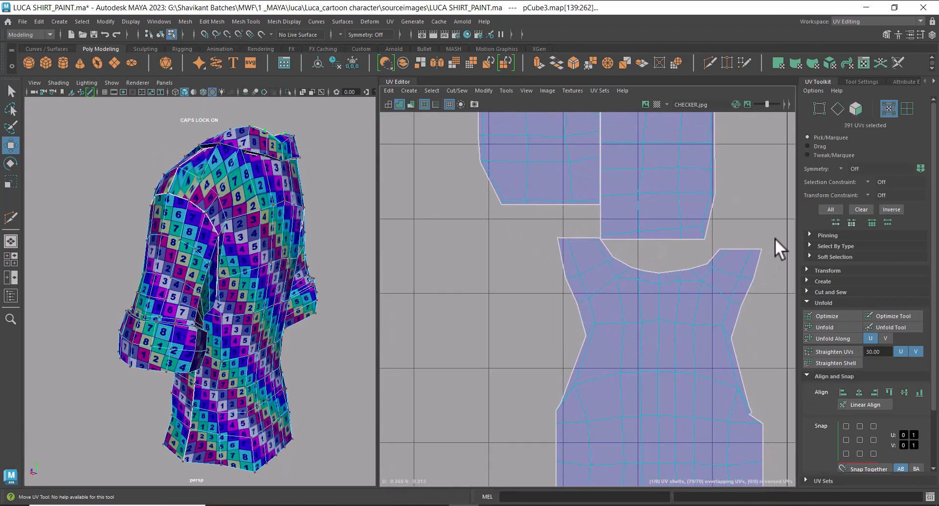
drag(524, 331, 525, 333)
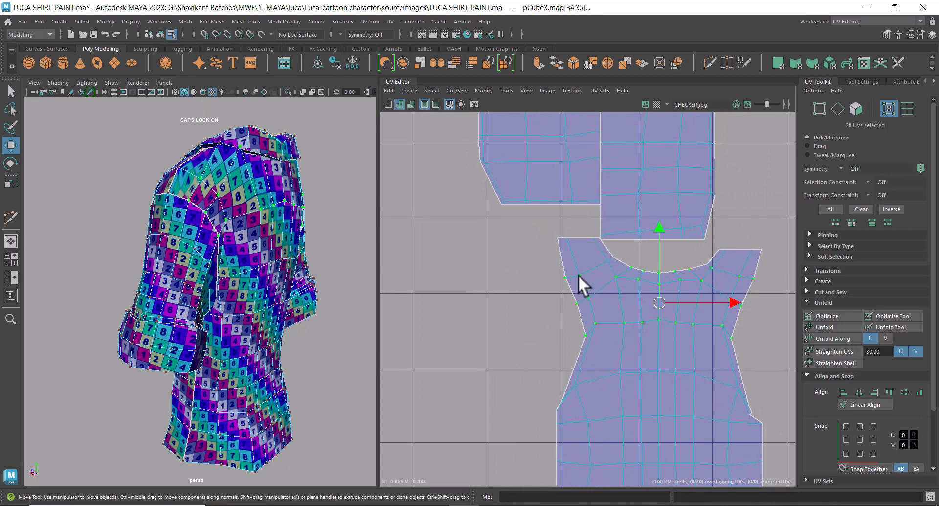
drag(542, 256, 554, 262)
shift+right_drag(720, 292, 506, 293)
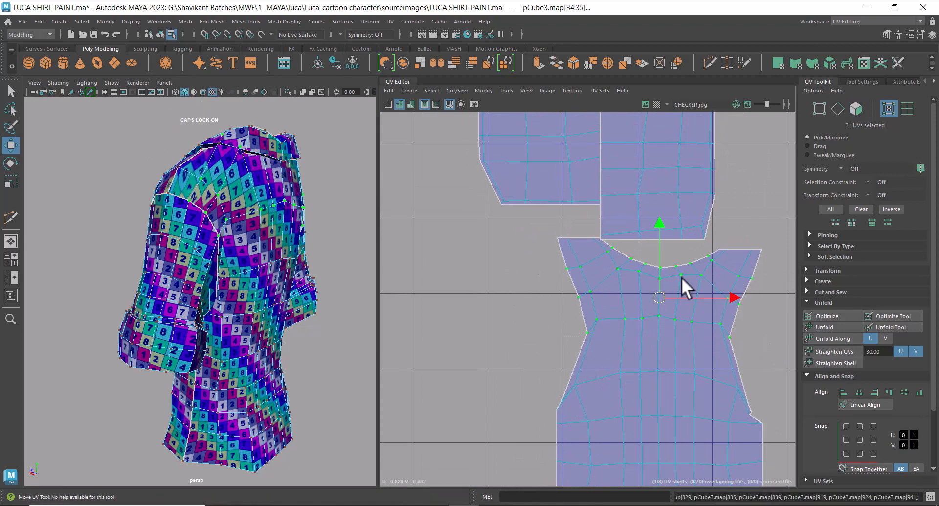
alt+middle_drag(685, 261, 685, 273)
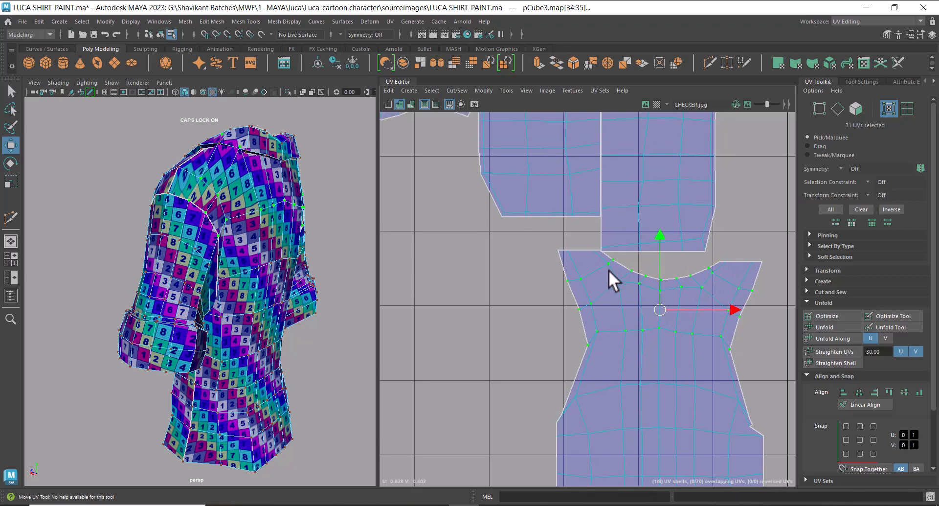
- Select the whole one-piece body shell and move it outside the 0–1 tile to around U 1.1
mouse_move(618, 455)
alt+middle_down()
mouse_move(592, 341)
mouse_move(510, 191)
alt+middle_up()
alt+right_drag(572, 311, 543, 212)
alt+right_drag(638, 367, 602, 257)
double_click(630, 326)
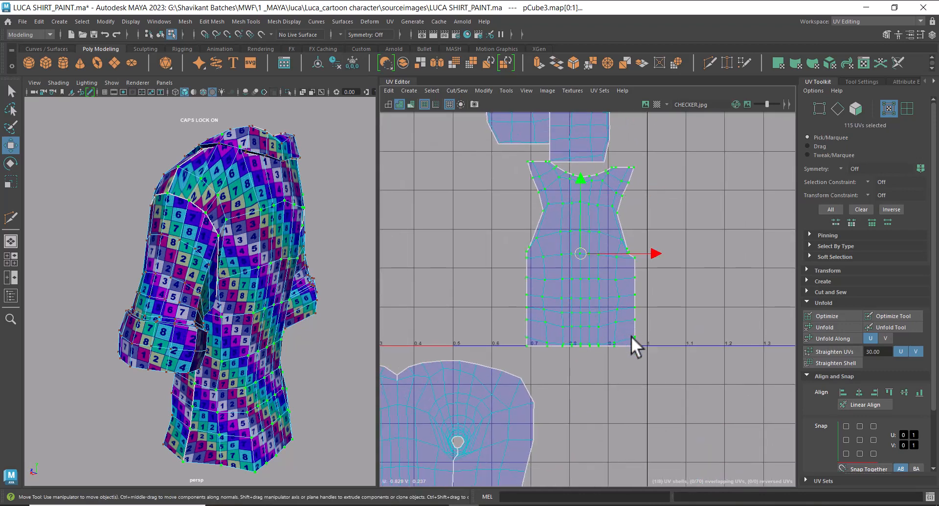
drag(579, 260, 684, 312)
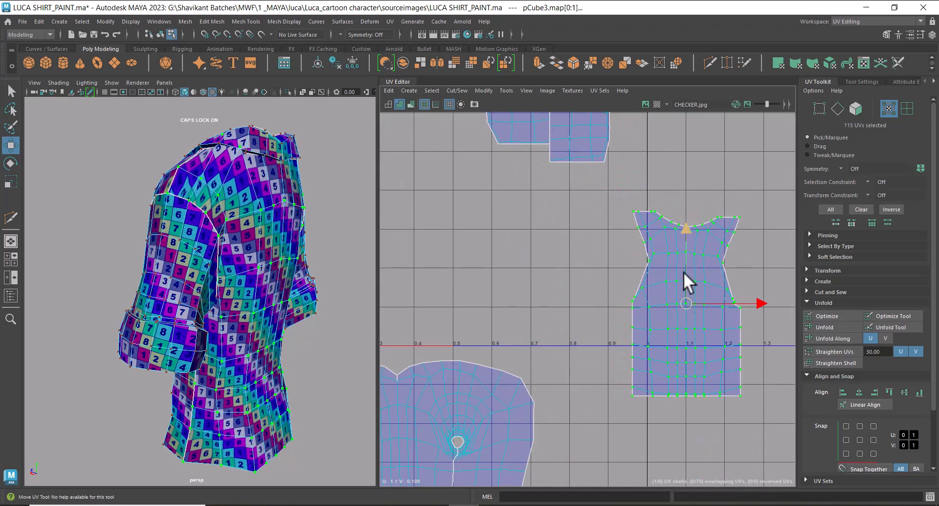
- Reduce the selection to the one-piece body shell's interior UVs and unfold them along V
alt+middle_drag(679, 284, 600, 245)
ctrl+right_drag(621, 224, 458, 278)
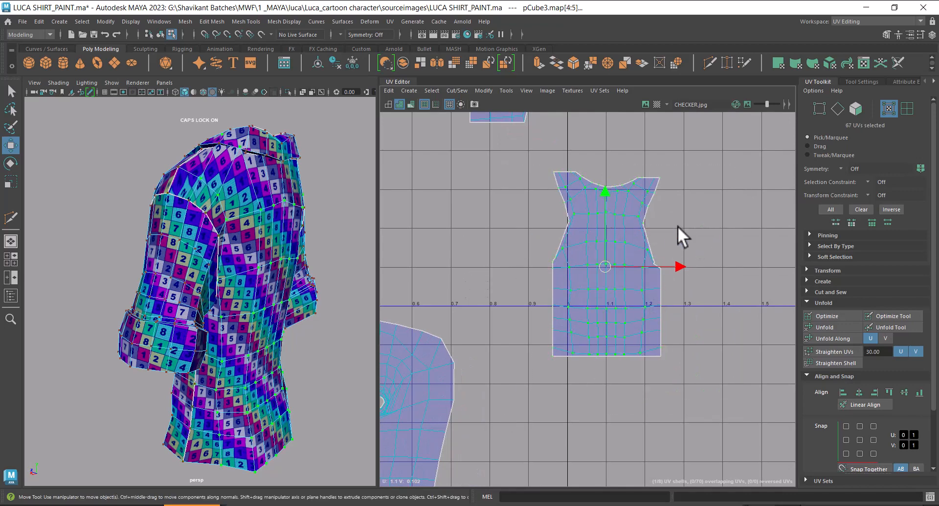
ctrl+right_drag(621, 227, 576, 184)
shift+right_drag(706, 204, 638, 209)
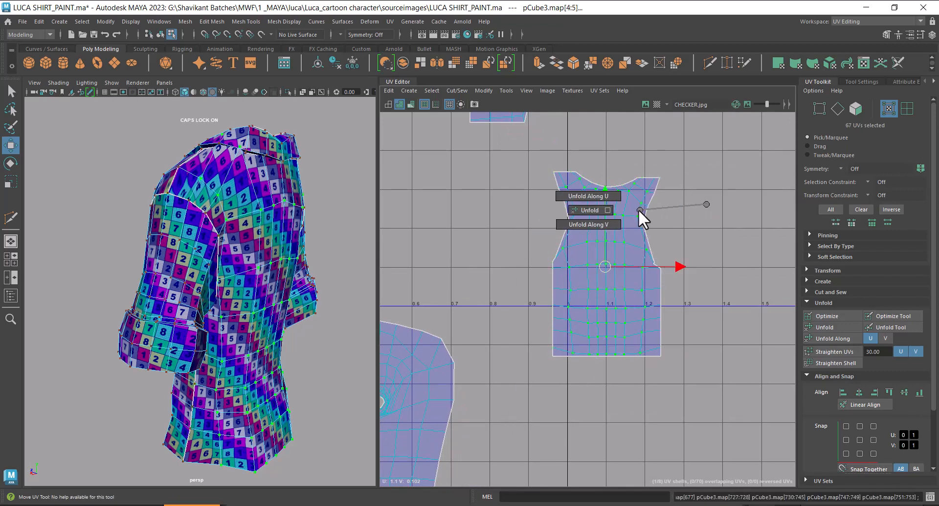
shift+right_drag(580, 224, 580, 225)
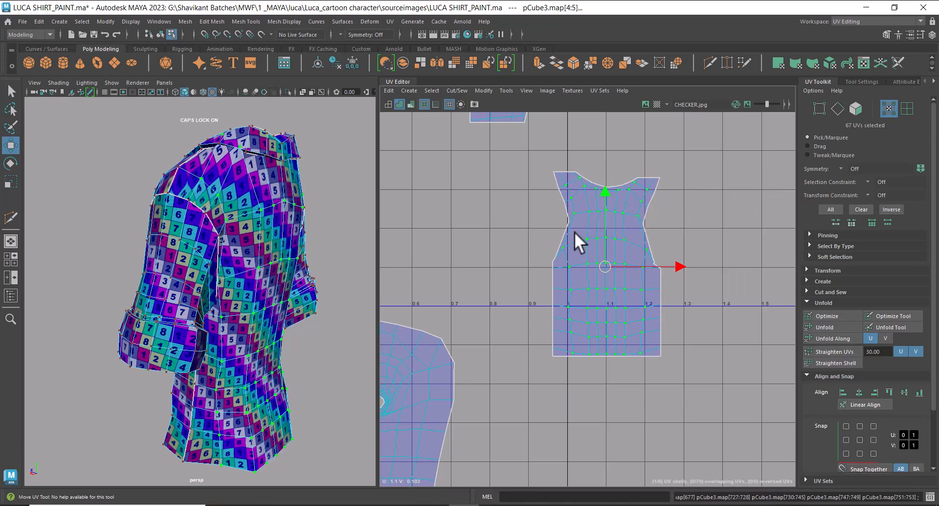
alt+drag(230, 232, 247, 240)
scroll(707, 264, up, 2)
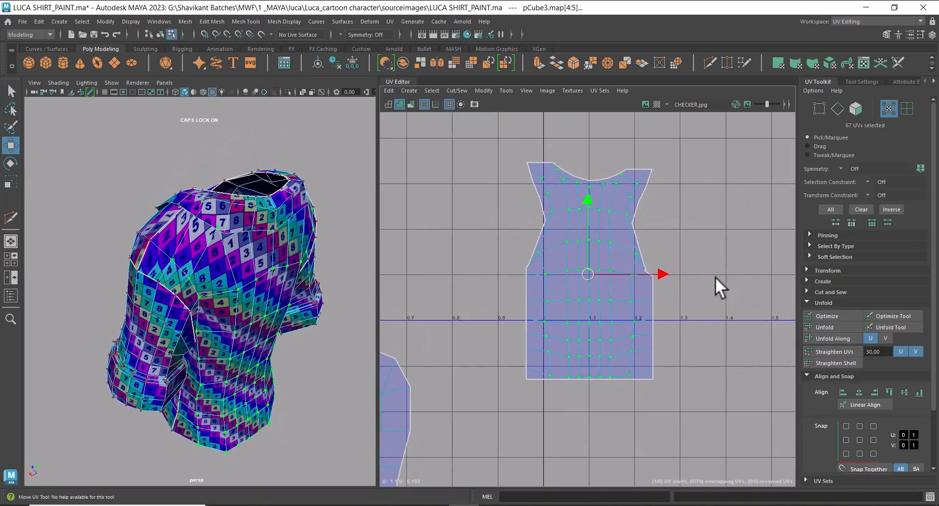
- Move the two interior UVs of one shoulder on the one-piece body shell closer to its top edge
scroll(714, 277, up, 1)
alt+middle_drag(570, 189, 632, 242)
scroll(632, 241, up, 5)
scroll(565, 194, up, 2)
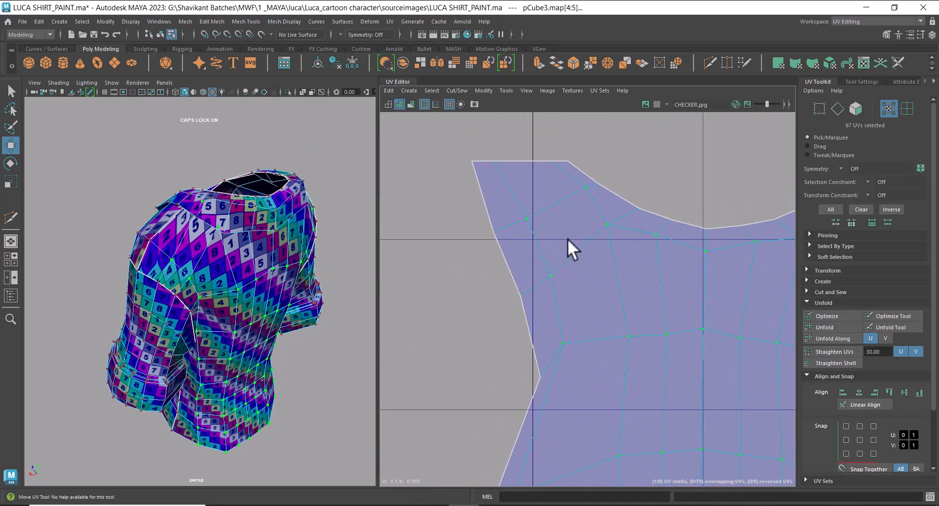
scroll(543, 235, up, 1)
key(w)
click(523, 218)
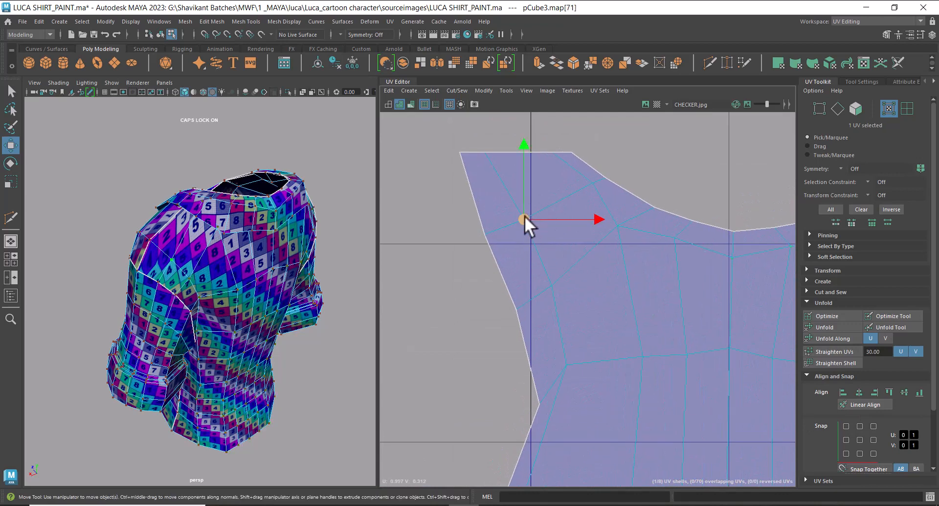
drag(524, 215, 503, 195)
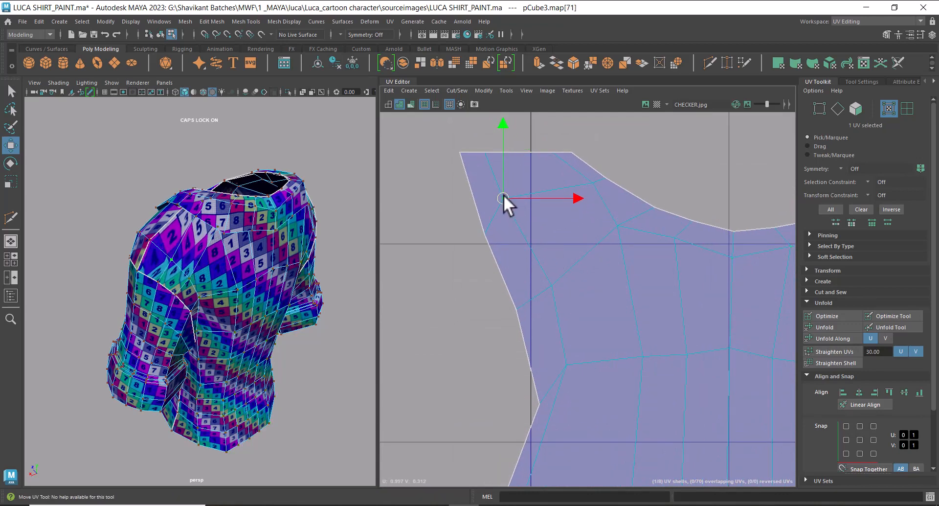
click(593, 189)
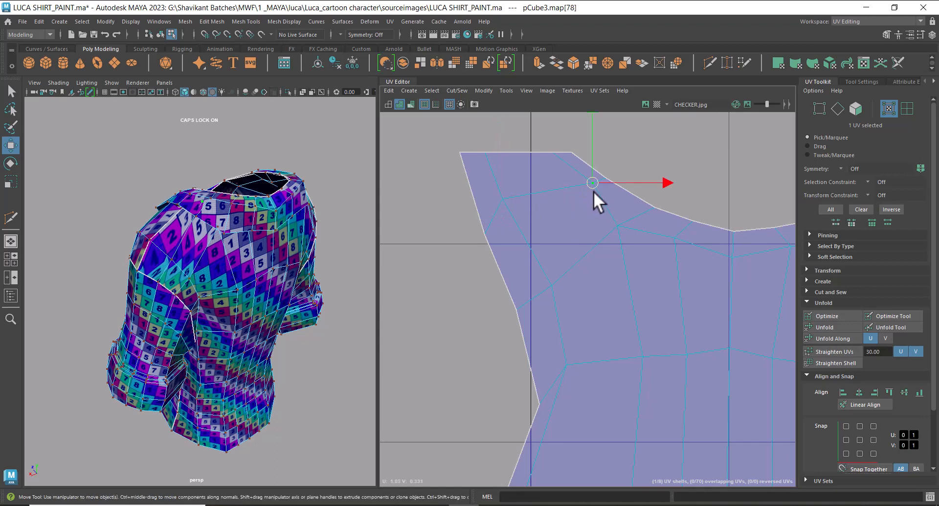
drag(593, 191, 571, 180)
scroll(563, 235, down, 2)
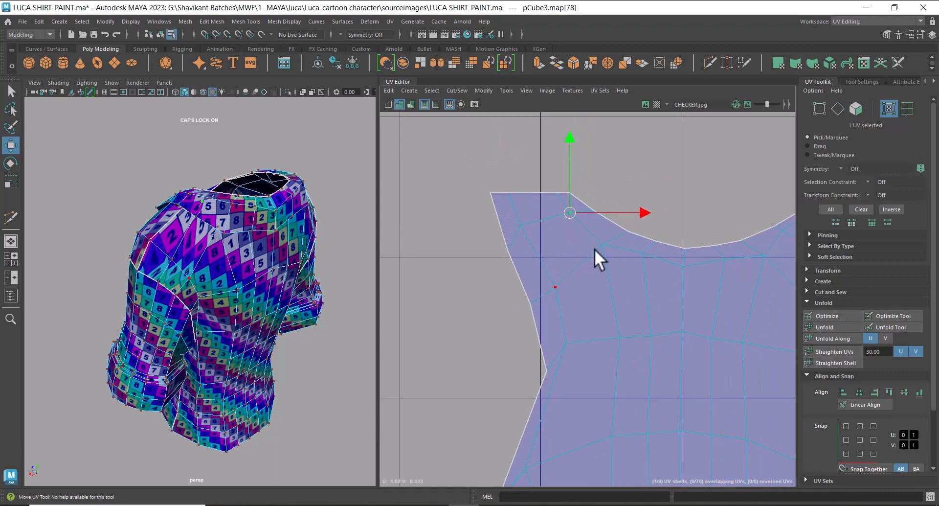
- Select the shoulder, neckline and upper armhole UVs of the one-piece body shell and unfold them
scroll(577, 234, down, 1)
drag(755, 304, 761, 325)
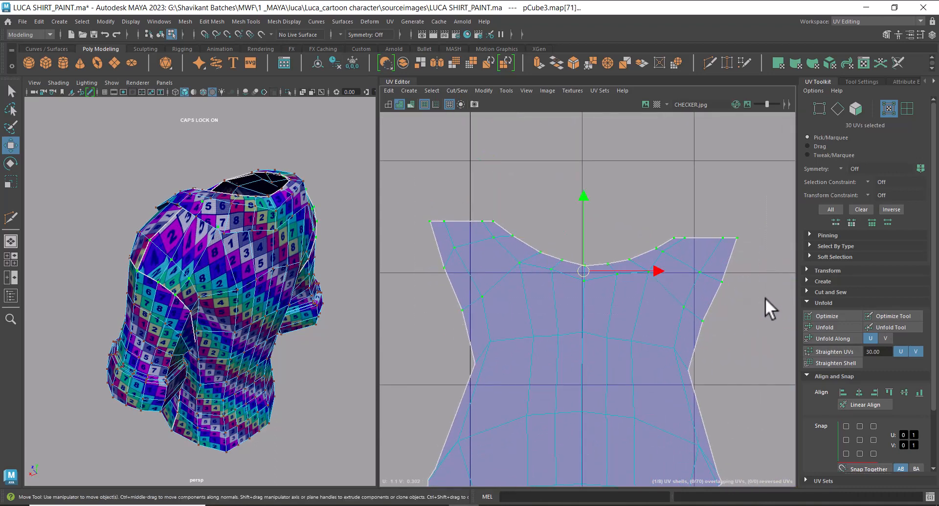
shift+right_drag(755, 193, 494, 207)
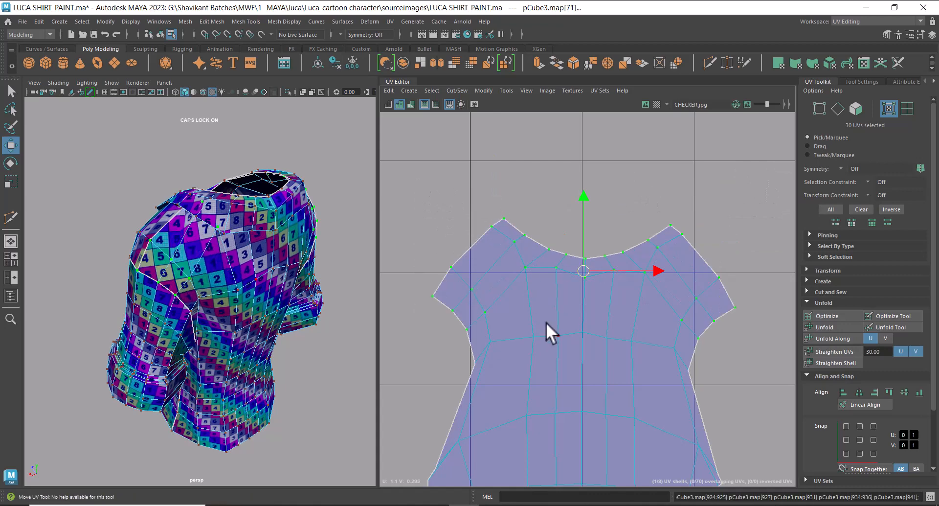
- Check the shoulder's neckline corner UV against the shirt model and review the placement of the surrounding shells
click(509, 218)
click(503, 218)
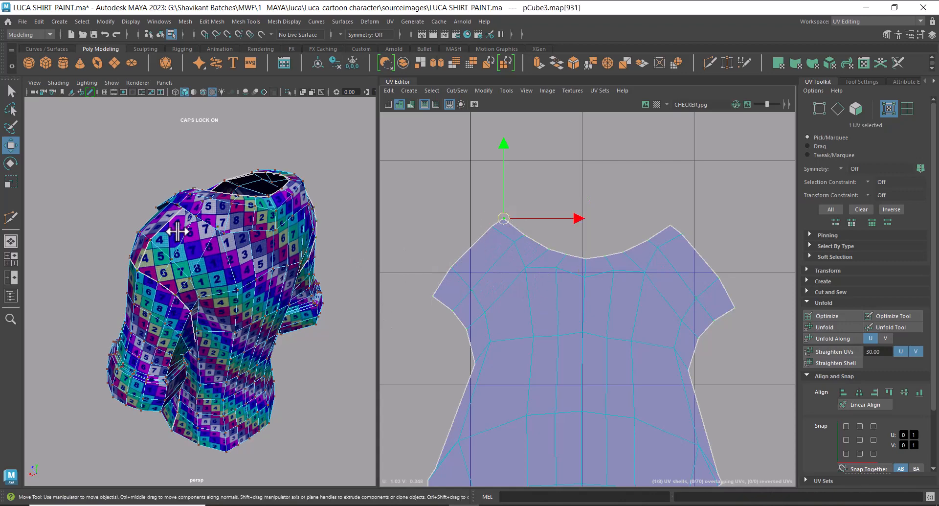
scroll(470, 277, down, 2)
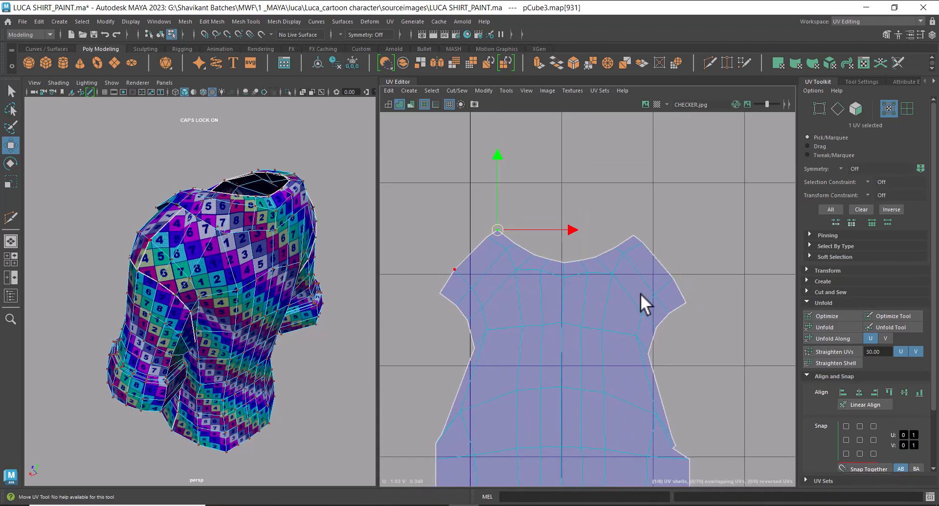
alt+right_drag(606, 313, 624, 381)
alt+right_drag(541, 313, 541, 349)
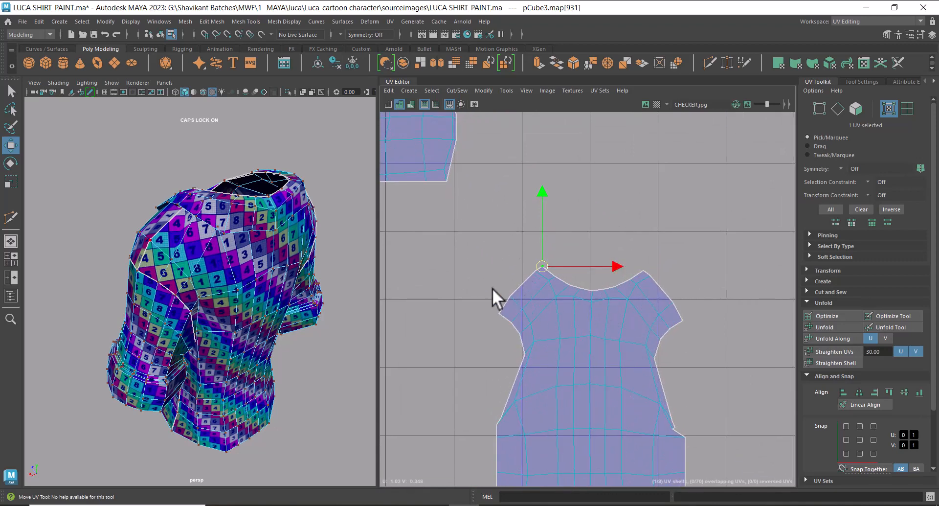
alt+right_drag(530, 239, 556, 209)
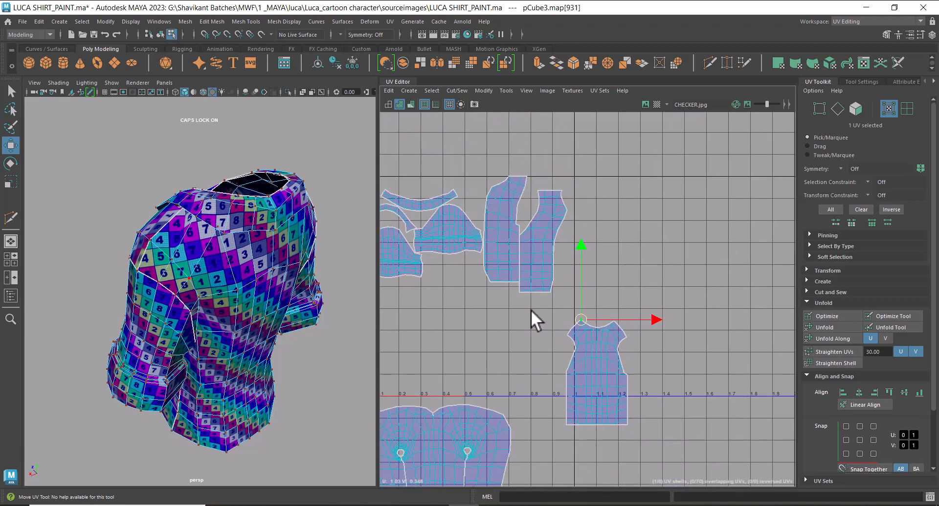
alt+middle_drag(504, 351, 663, 328)
alt+middle_drag(692, 307, 622, 324)
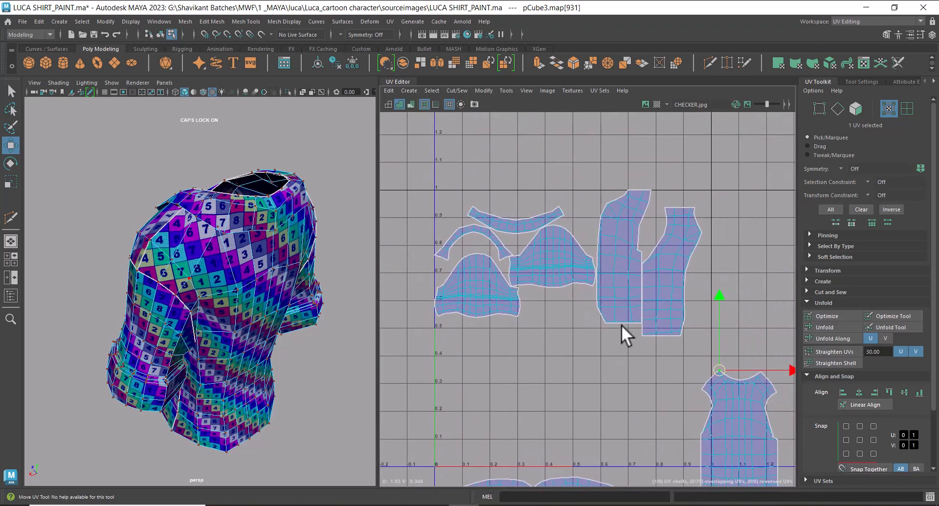
- Inspect the neckline corner UVs of the one-piece body shell and check the shirt's checker pattern from behind and below
alt+drag(230, 302, 346, 296)
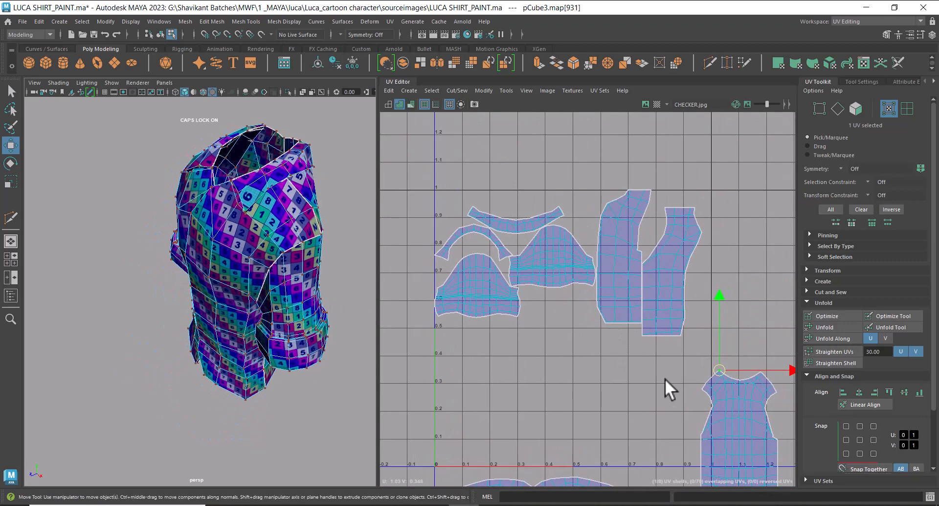
alt+middle_drag(665, 378, 578, 277)
scroll(578, 278, up, 1)
scroll(578, 278, up, 5)
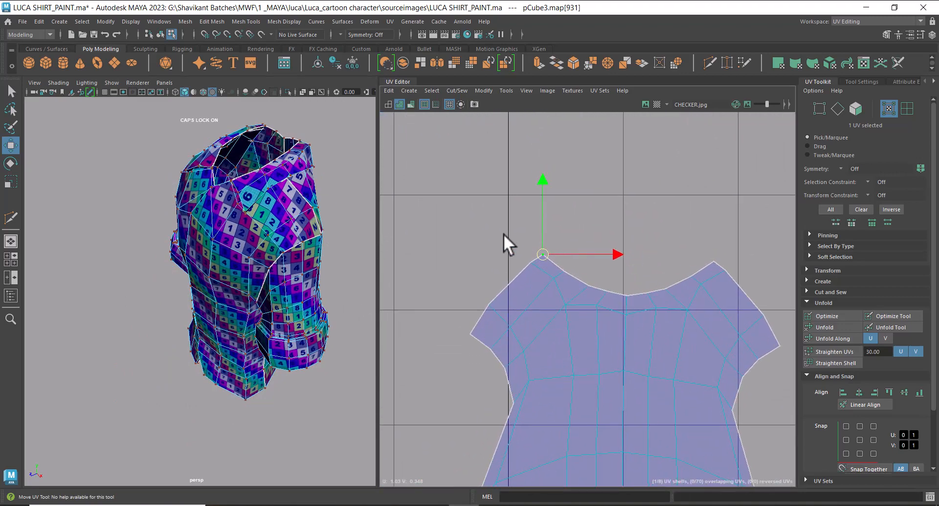
drag(531, 267, 537, 271)
scroll(514, 161, down, 10)
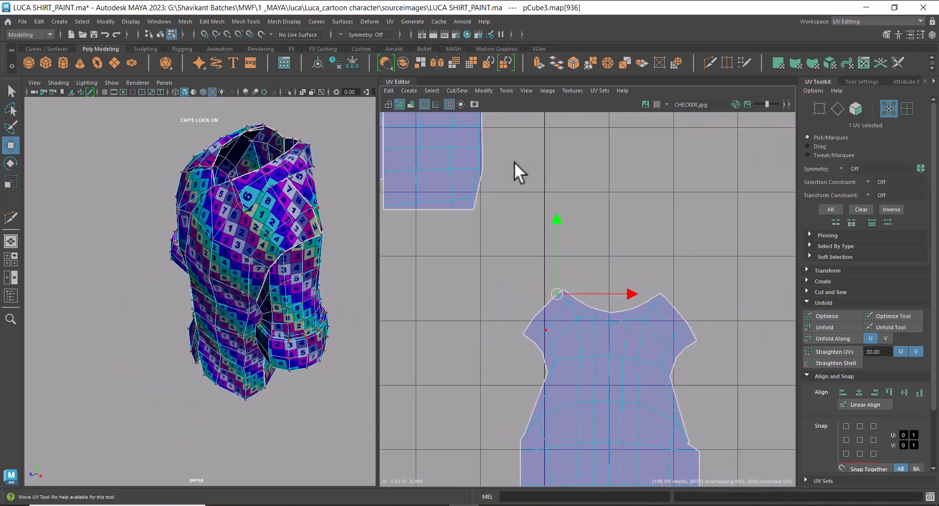
alt+drag(237, 274, 346, 314)
scroll(346, 313, up, 4)
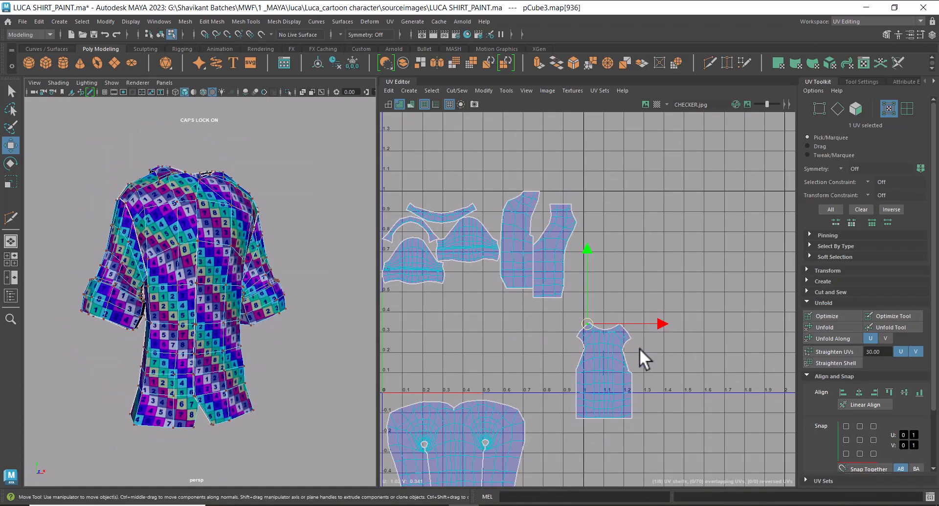
alt+middle_drag(571, 288, 600, 232)
scroll(600, 233, down, 5)
scroll(600, 232, up, 4)
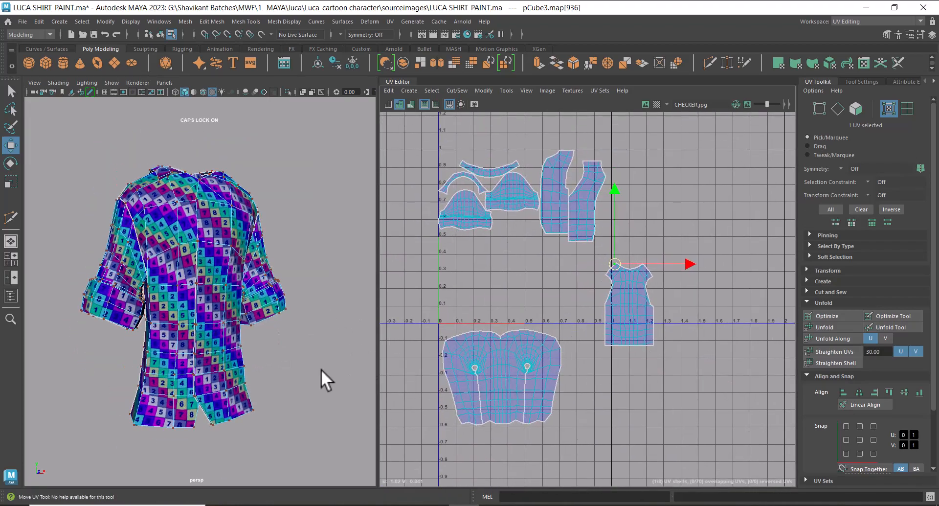
alt+drag(321, 369, 224, 289)
scroll(591, 288, up, 5)
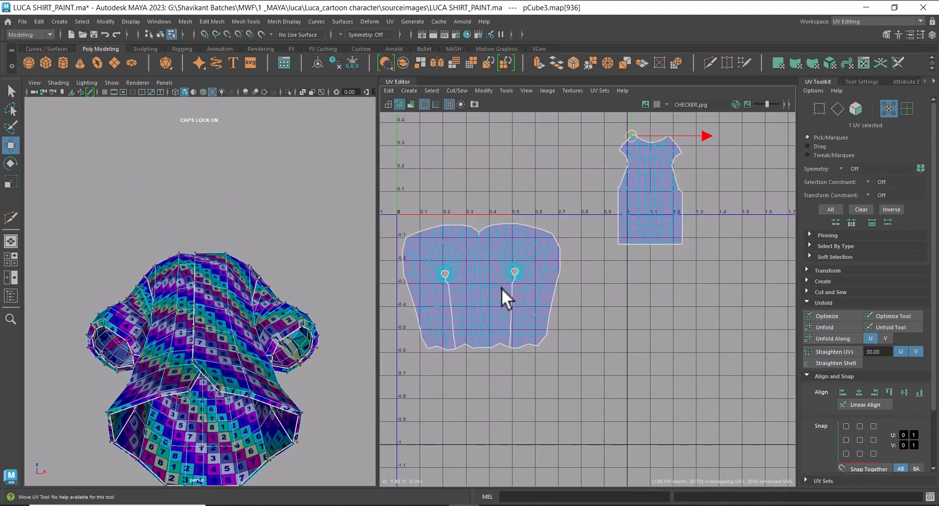
- Scale down the wide body shell with the two armhole openings and move it up below the sleeve shells
click(541, 304)
ctrl+right_drag(505, 331, 543, 353)
scroll(489, 307, up, 2)
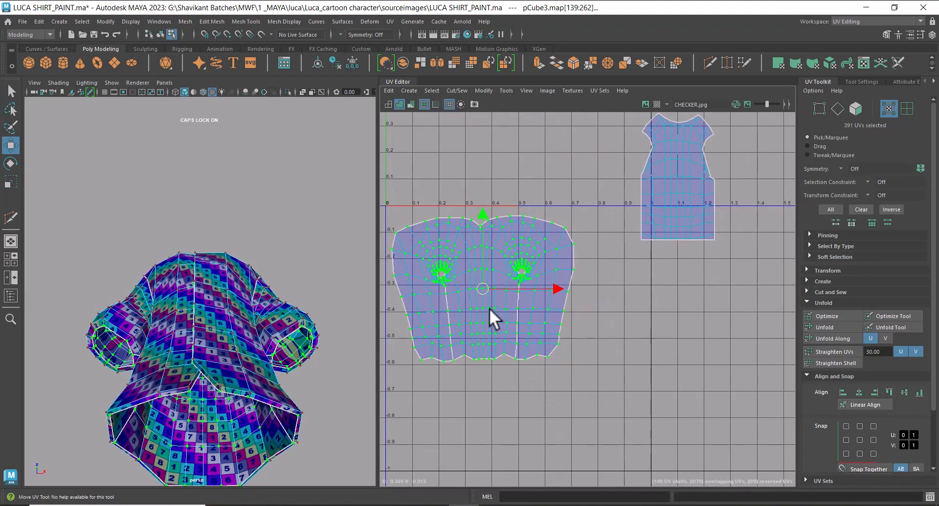
key(r)
drag(492, 293, 493, 153)
key(w)
alt+middle_drag(528, 237, 574, 369)
scroll(574, 369, down, 5)
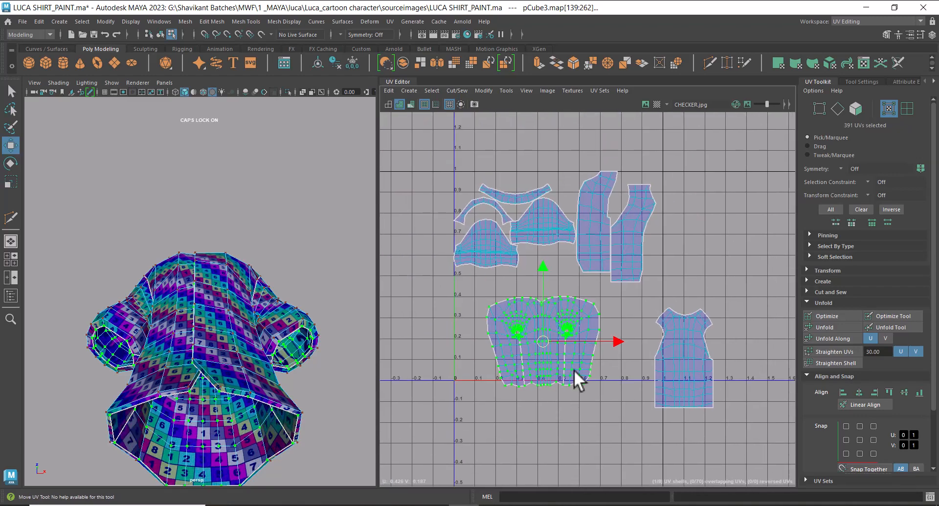
- Select the UVs of all the shirt's shells and lay them out inside the 0–1 UV tile
drag(690, 220, 479, 442)
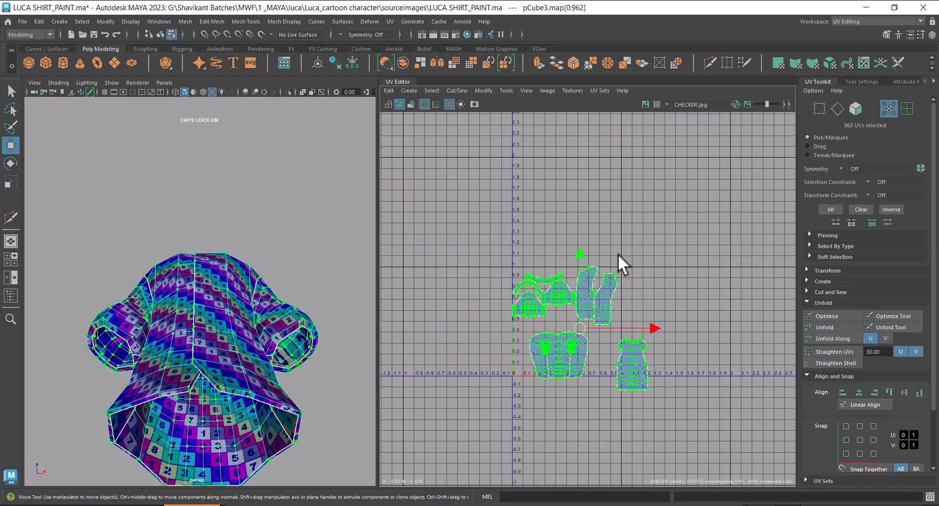
shift+right_drag(618, 255, 489, 313)
key(f)
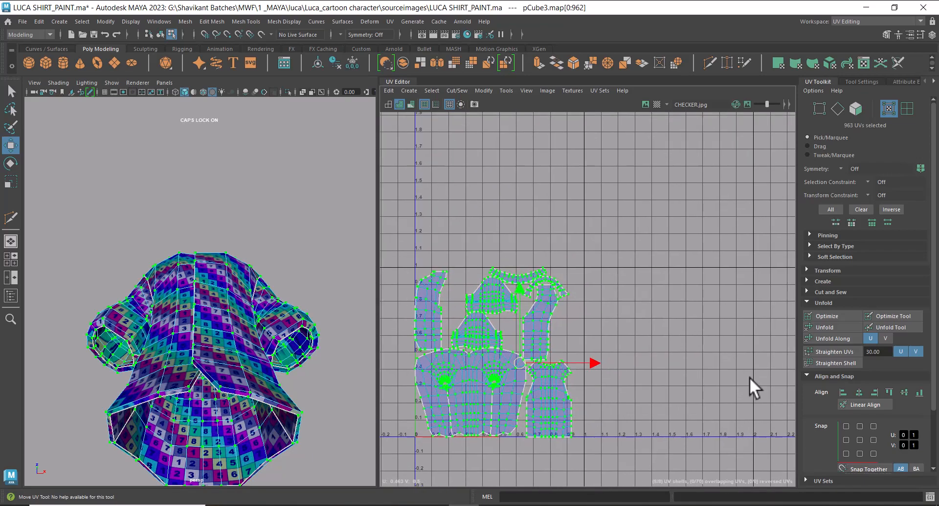
scroll(695, 265, down, 2)
scroll(694, 265, up, 2)
- Return to object mode and examine the numbered checker on the shirt from several sides in full-screen view
alt+drag(336, 454, 202, 316)
click(333, 385)
key(ctrl+space)
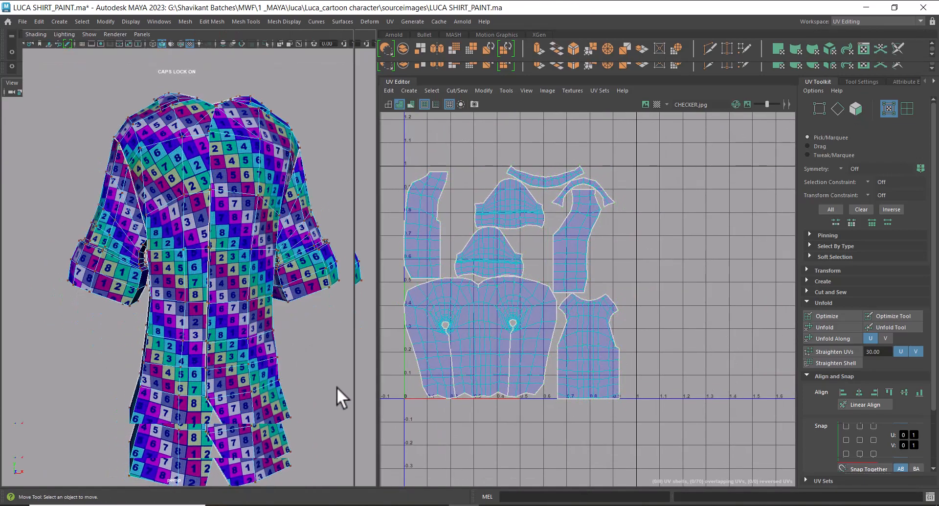
scroll(490, 381, down, 4)
right_drag(496, 213, 623, 136)
scroll(706, 227, down, 4)
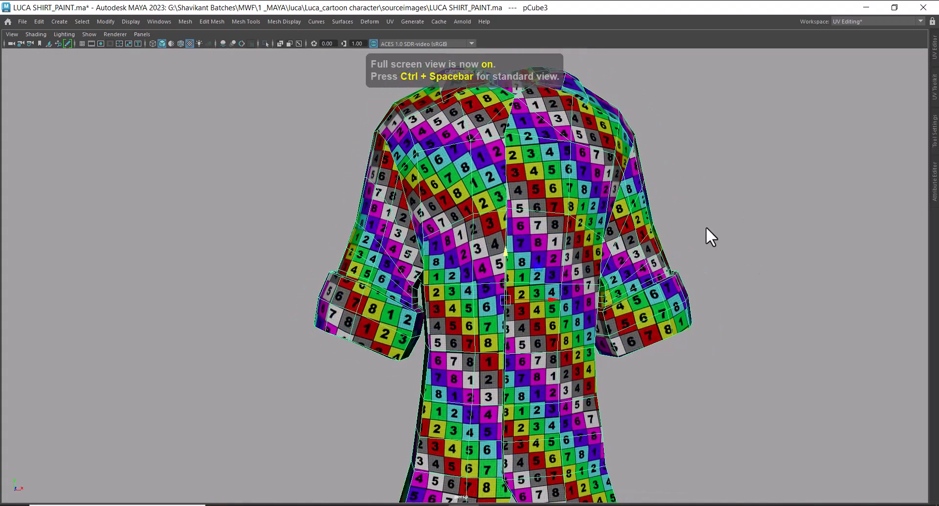
alt+drag(705, 227, 508, 406)
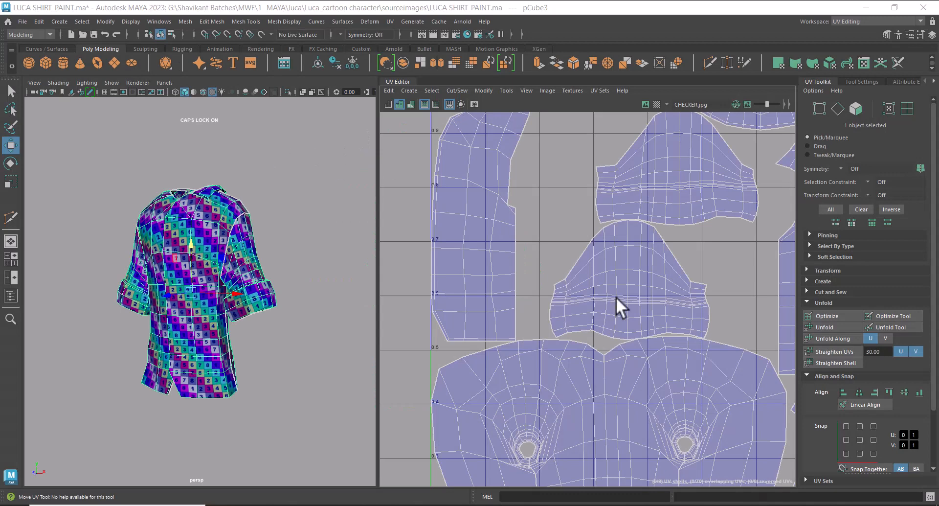
- Select the short left-side edge UVs of the lower sleeve shell and align them to the minimum U
scroll(618, 303, up, 2)
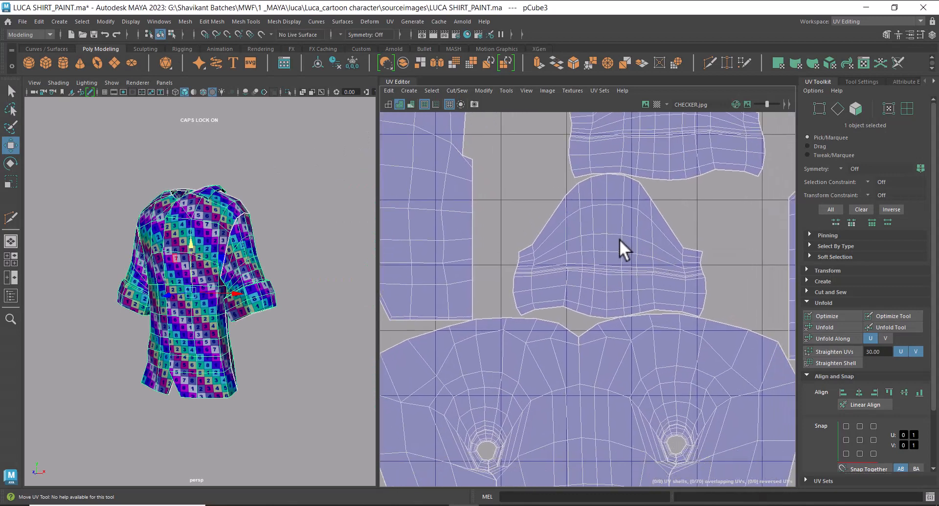
right_drag(620, 239, 708, 215)
click(683, 248)
ctrl+right_drag(633, 255, 738, 278)
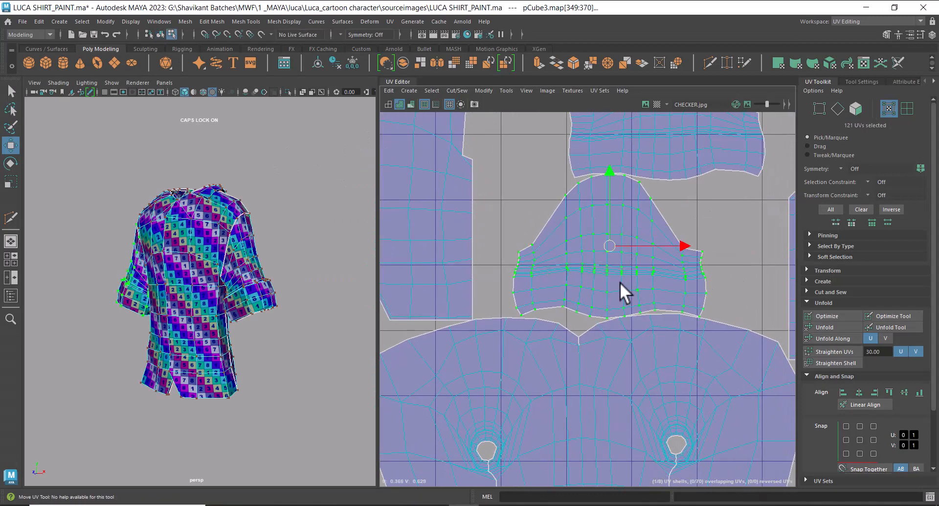
alt+right_drag(616, 284, 632, 321)
alt+middle_drag(632, 320, 609, 215)
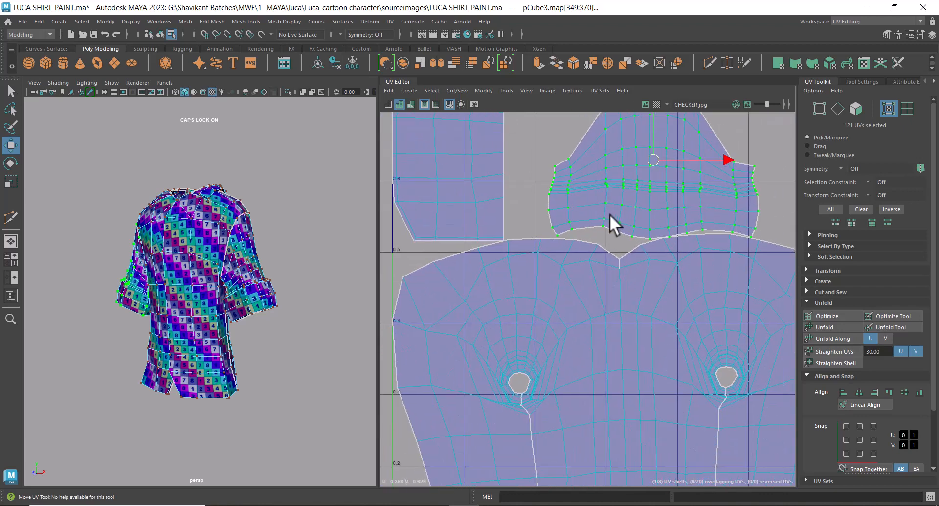
alt+right_drag(610, 215, 556, 302)
ctrl+right_drag(599, 188, 373, 296)
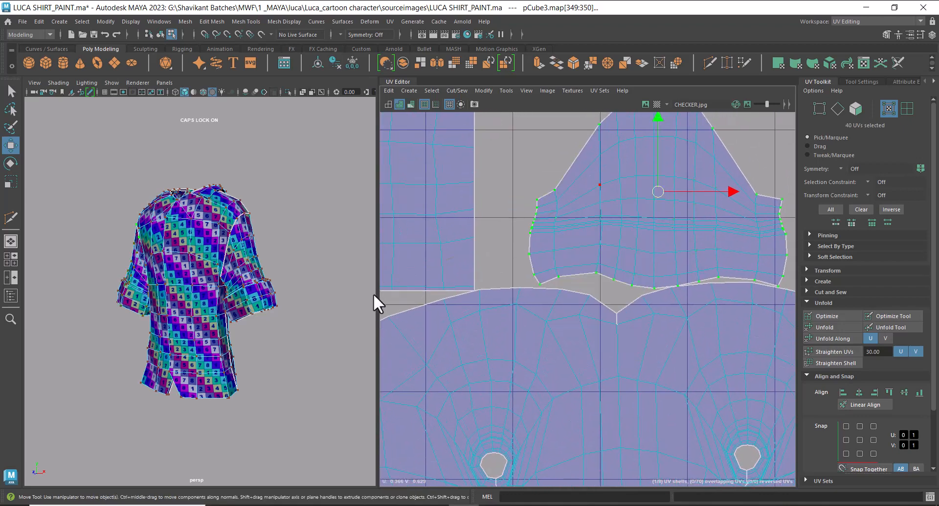
alt+right_drag(592, 197, 563, 201)
alt+middle_drag(563, 201, 519, 235)
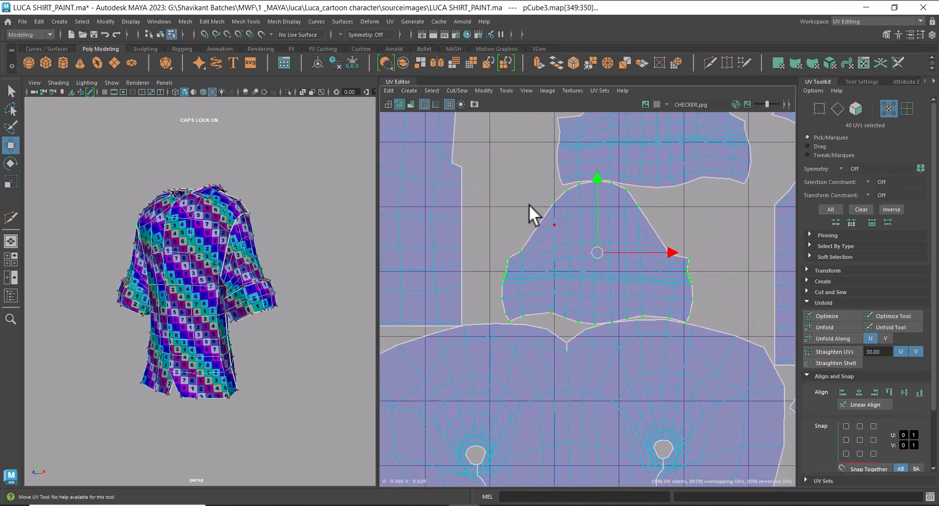
ctrl+drag(732, 368, 732, 368)
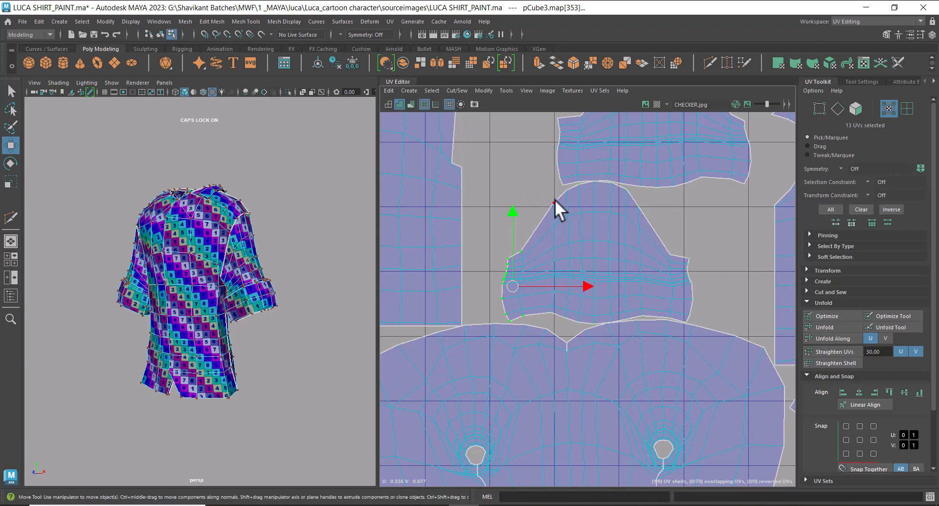
ctrl+drag(555, 199, 518, 336)
alt+right_drag(588, 297, 609, 279)
alt+middle_drag(609, 279, 606, 289)
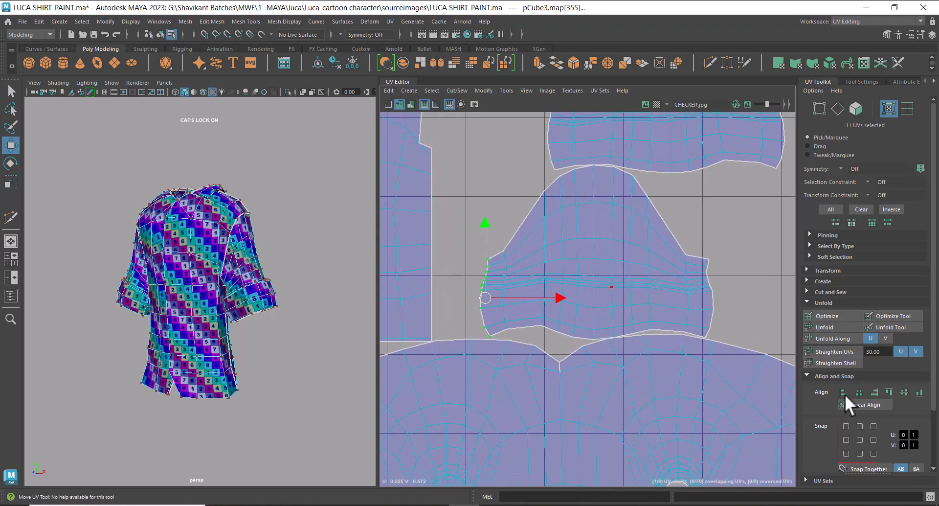
click(843, 392)
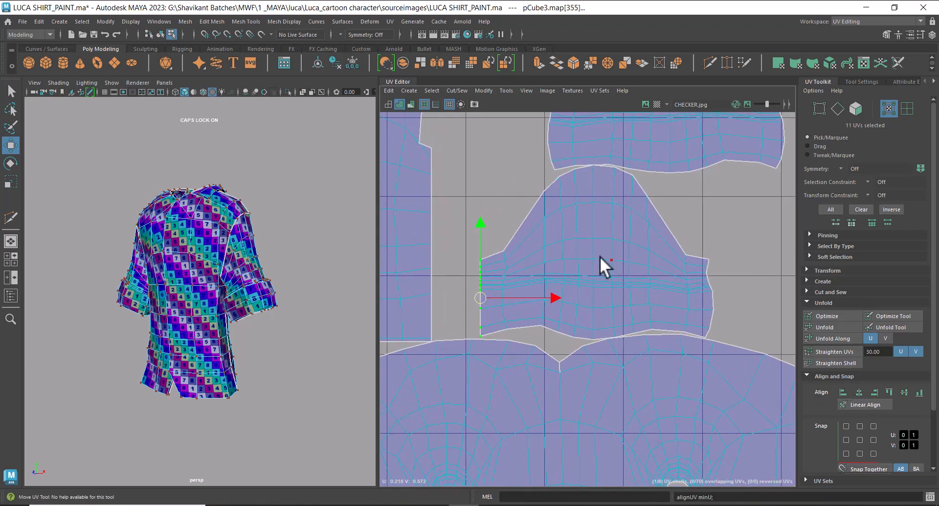
- Select the short right-side edge UVs of the lower sleeve shell and align them to the maximum U
ctrl+right_drag(555, 264, 522, 273)
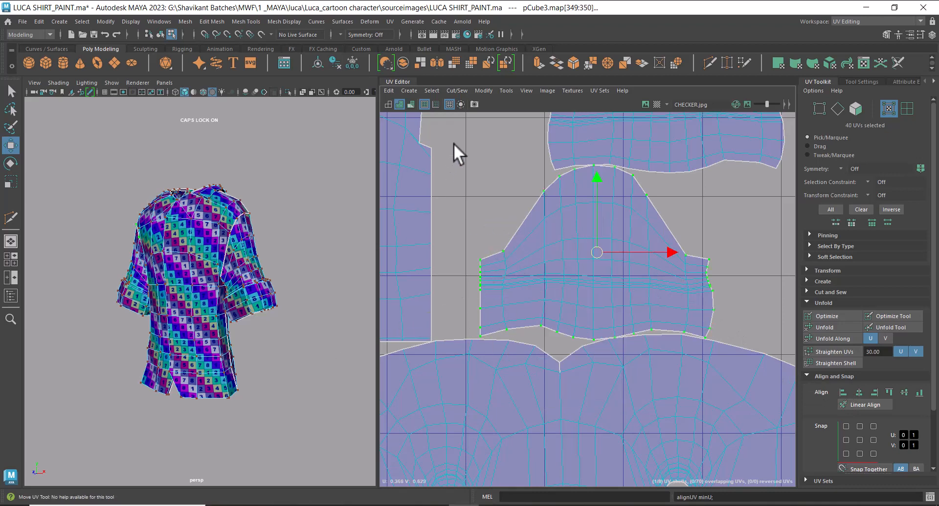
key(ctrl+z)
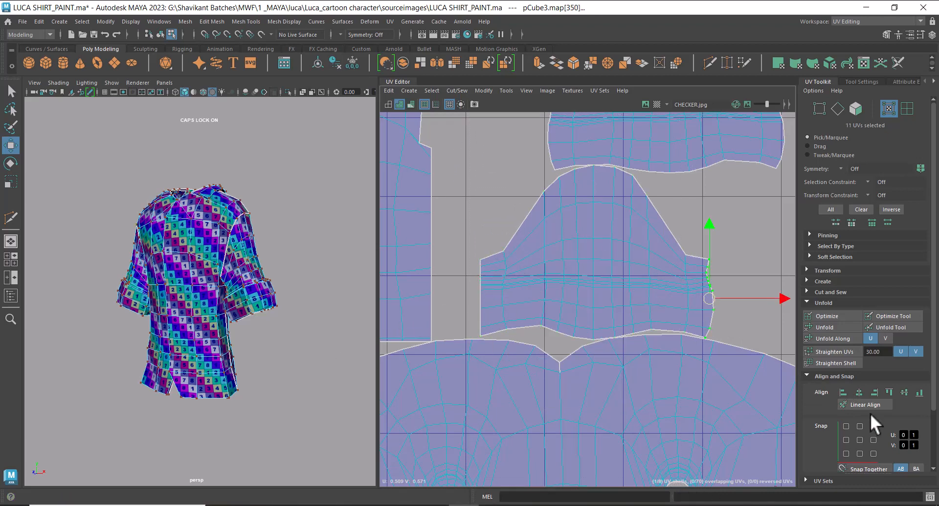
click(875, 392)
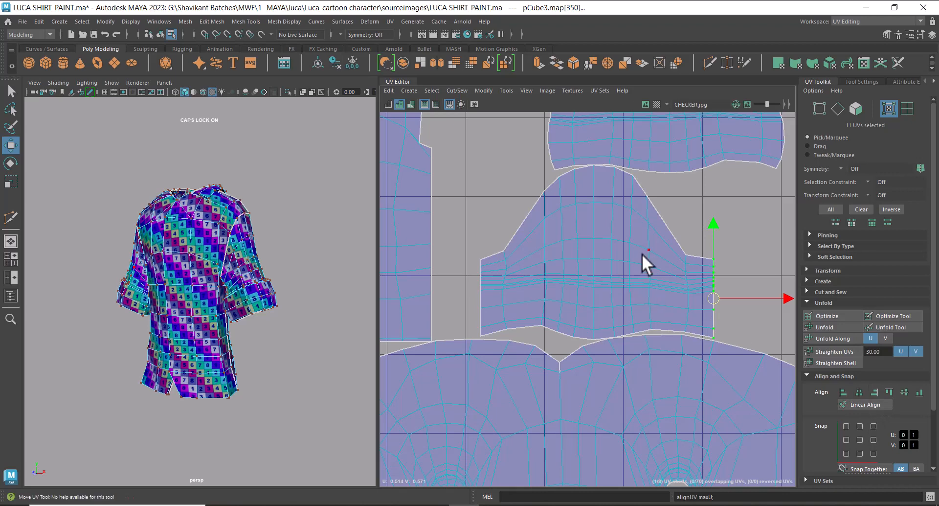
- Select the lower sleeve shell's border UVs and examine the checker around the sleeve opening on the model
ctrl+right_drag(623, 231, 361, 346)
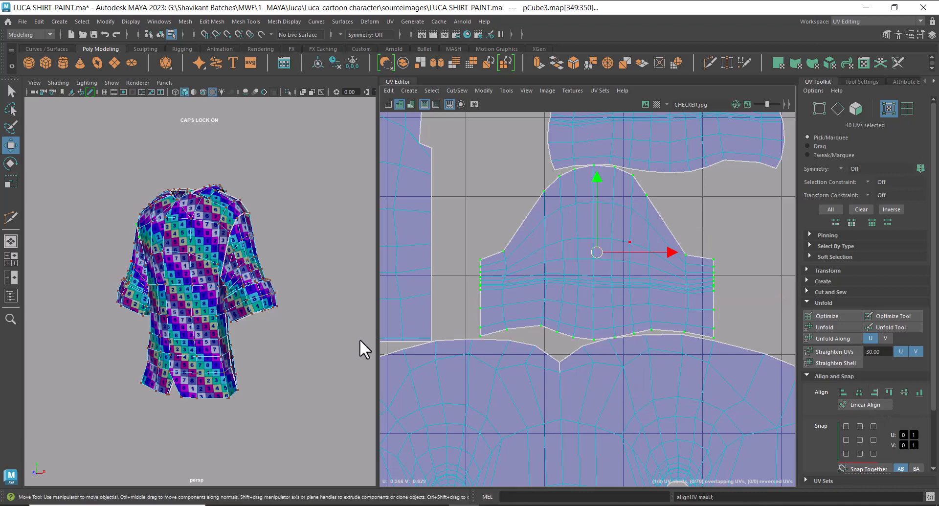
scroll(235, 342, up, 8)
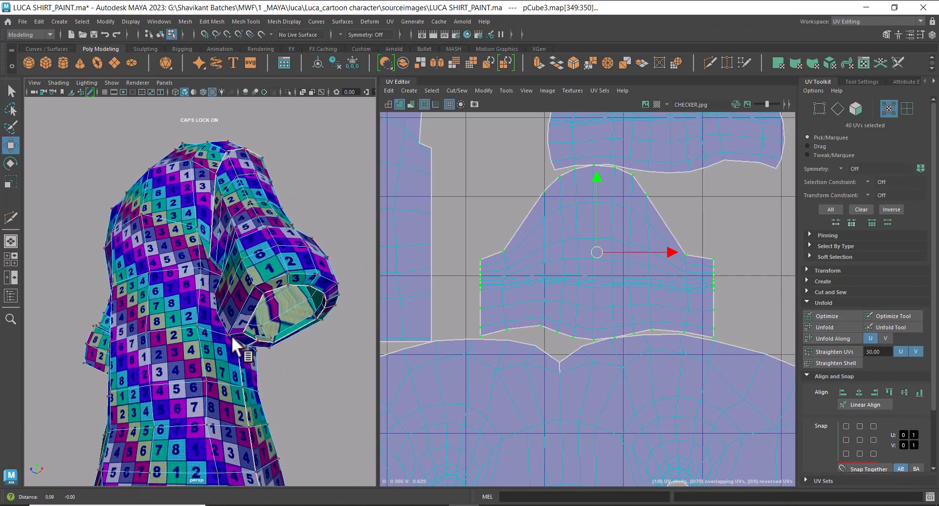
scroll(684, 293, up, 2)
scroll(686, 298, down, 6)
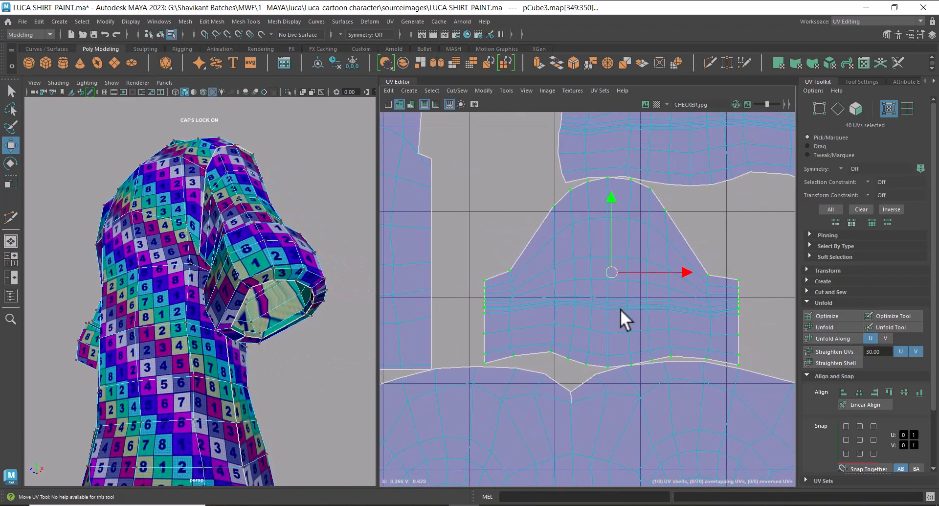
scroll(565, 295, down, 1)
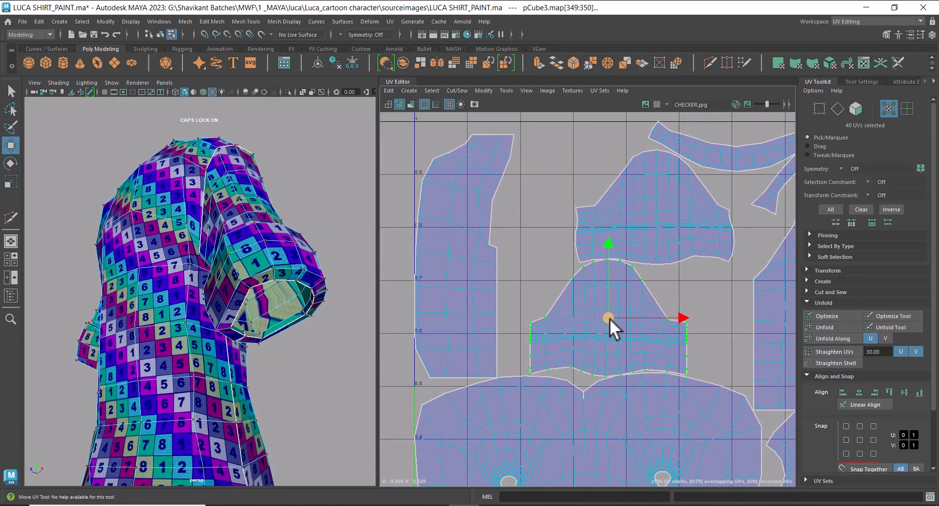
scroll(609, 318, down, 1)
drag(609, 324, 425, 293)
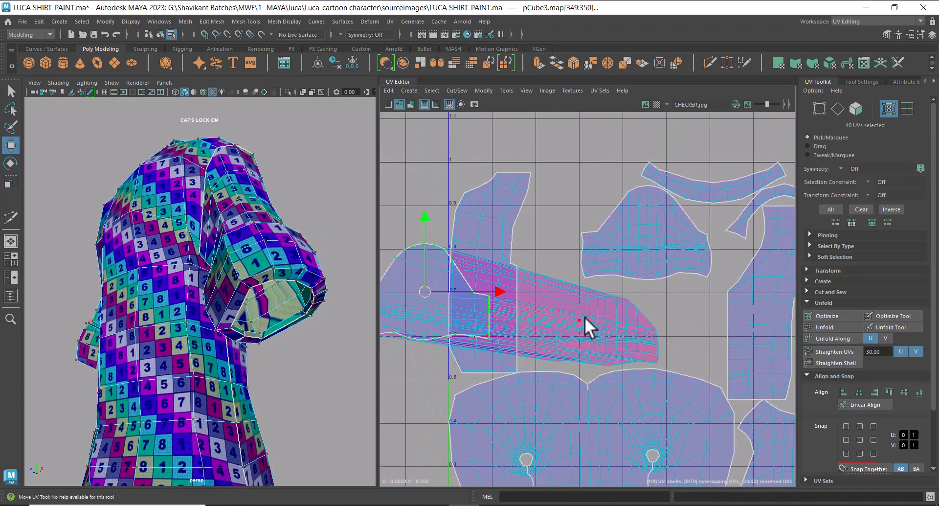
key(ctrl+z)
- Select the entire lower sleeve shell and move it into the empty space left of the 0–1 UV tile
ctrl+right_drag(581, 312, 664, 352)
drag(608, 321, 370, 285)
alt+middle_drag(431, 302, 688, 283)
scroll(655, 289, up, 2)
drag(631, 262, 551, 261)
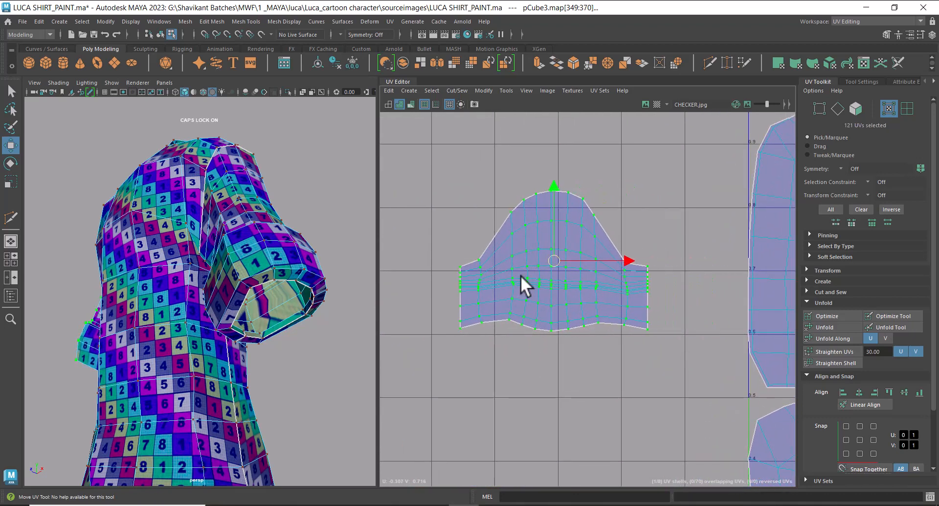
scroll(521, 277, up, 2)
scroll(575, 332, up, 2)
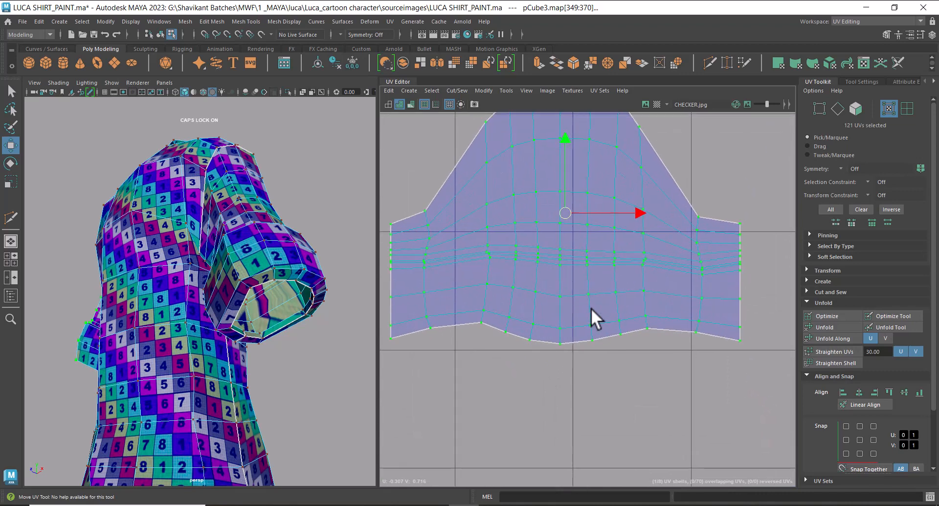
- Select the wavy bottom-edge UVs of the moved sleeve shell and align them to the minimum V
ctrl+right_drag(601, 210, 539, 248)
scroll(602, 340, down, 3)
alt+middle_drag(556, 258, 575, 294)
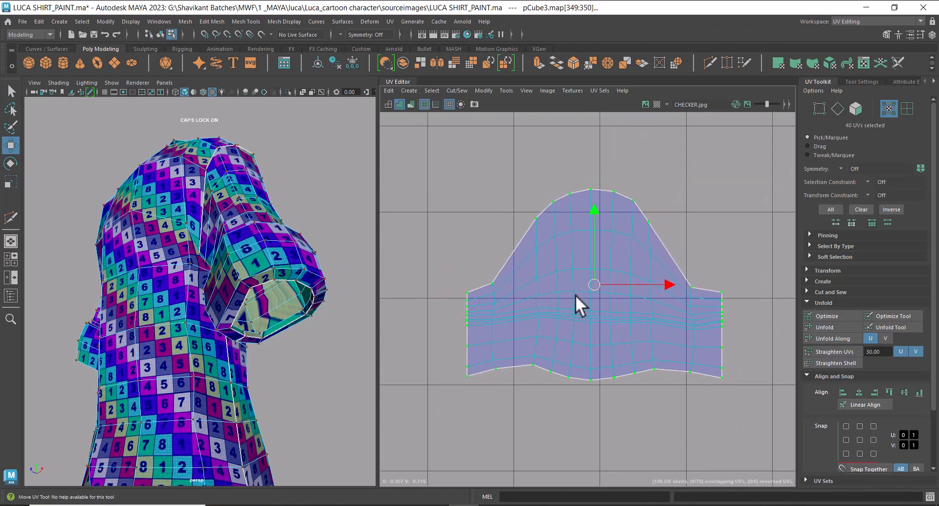
ctrl+drag(715, 341, 758, 357)
scroll(569, 365, up, 2)
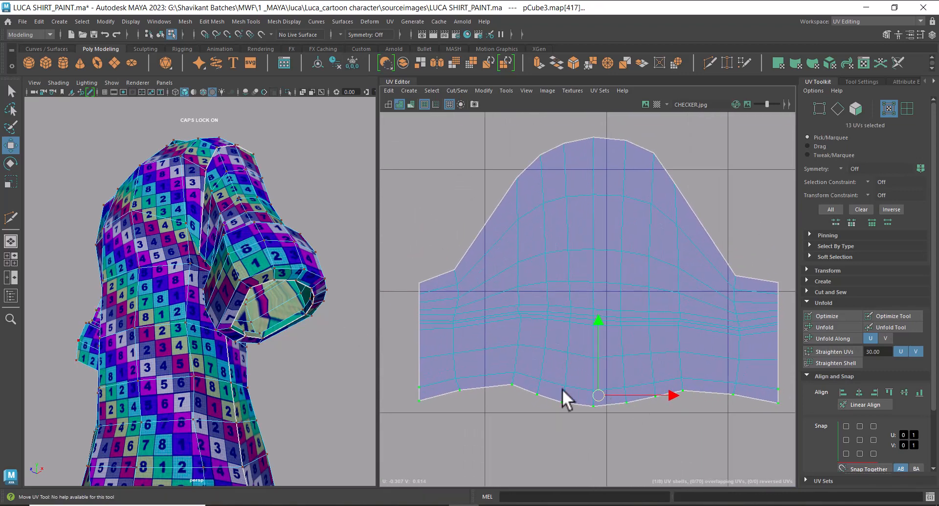
scroll(497, 421, up, 2)
alt+middle_drag(497, 421, 587, 382)
ctrl+drag(499, 309, 477, 343)
scroll(704, 306, down, 2)
alt+middle_drag(771, 269, 538, 262)
ctrl+drag(654, 324, 654, 326)
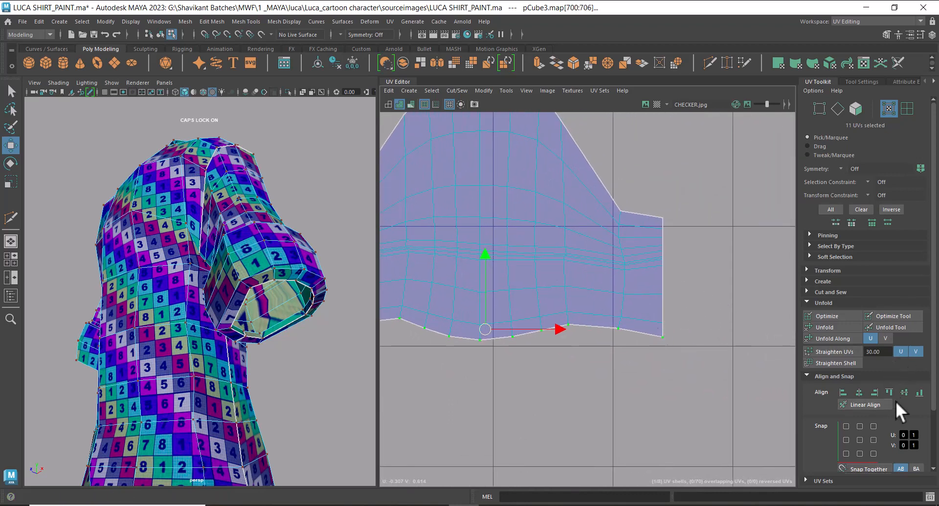
click(919, 393)
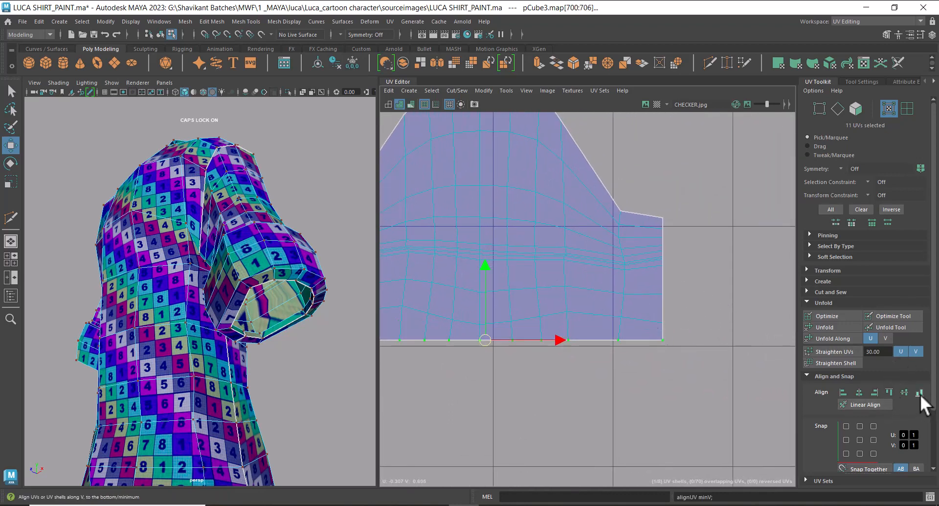
- Select the interior UVs of the straightened sleeve shell, excluding its border UVs, and unfold them
scroll(623, 386, down, 4)
scroll(567, 340, up, 1)
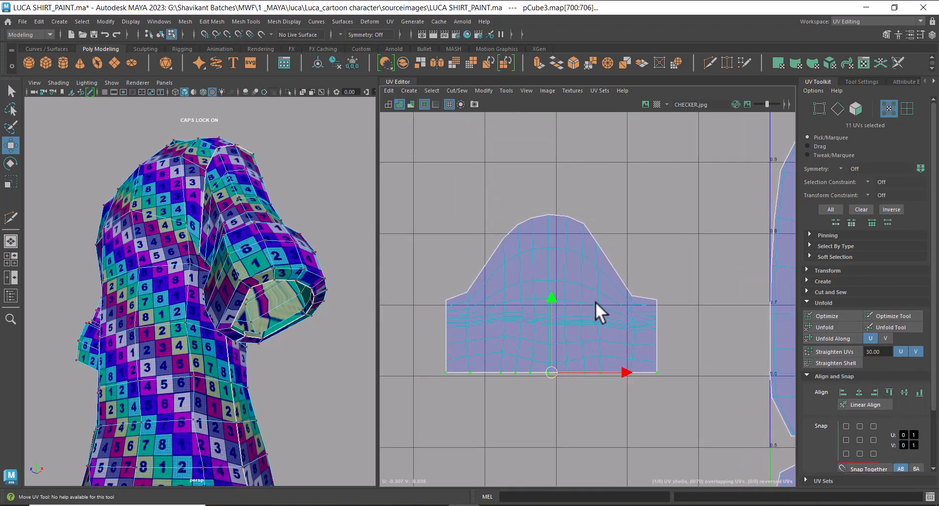
ctrl+right_click(574, 270)
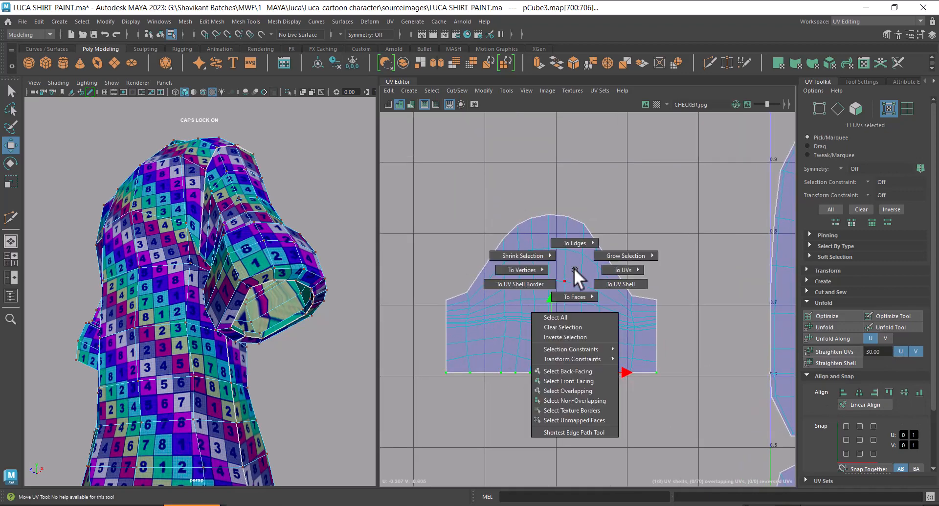
ctrl+right_drag(573, 268, 518, 284)
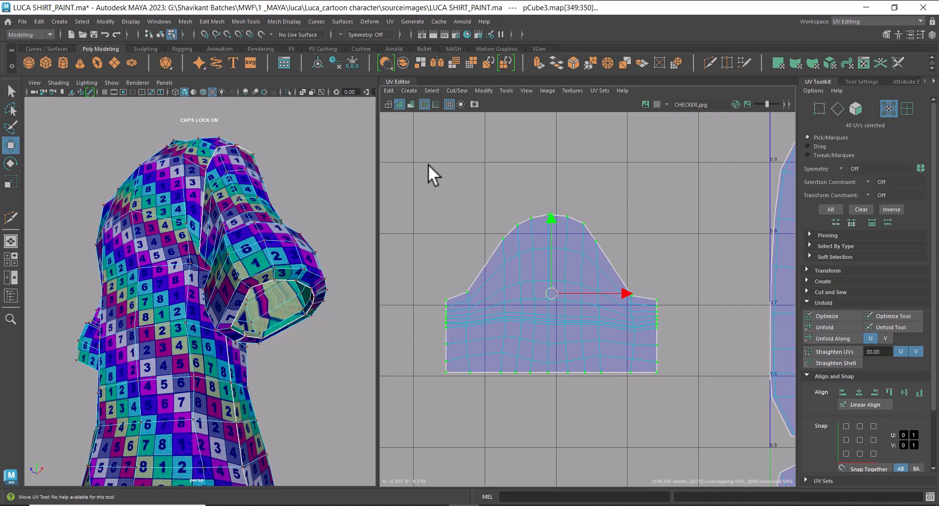
ctrl+right_drag(714, 237, 631, 243)
shift+right_drag(677, 218, 550, 239)
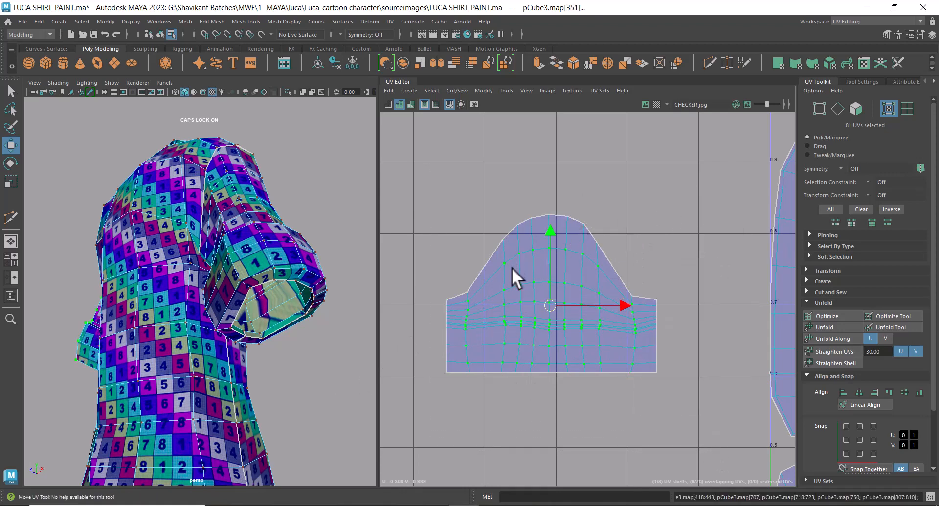
- Select the other sleeve shell and move it out of the 0–1 UV tile, above the straightened sleeve shell
alt+right_drag(610, 345, 577, 300)
alt+middle_drag(694, 366, 554, 330)
alt+right_drag(554, 330, 523, 315)
alt+middle_drag(661, 325, 550, 303)
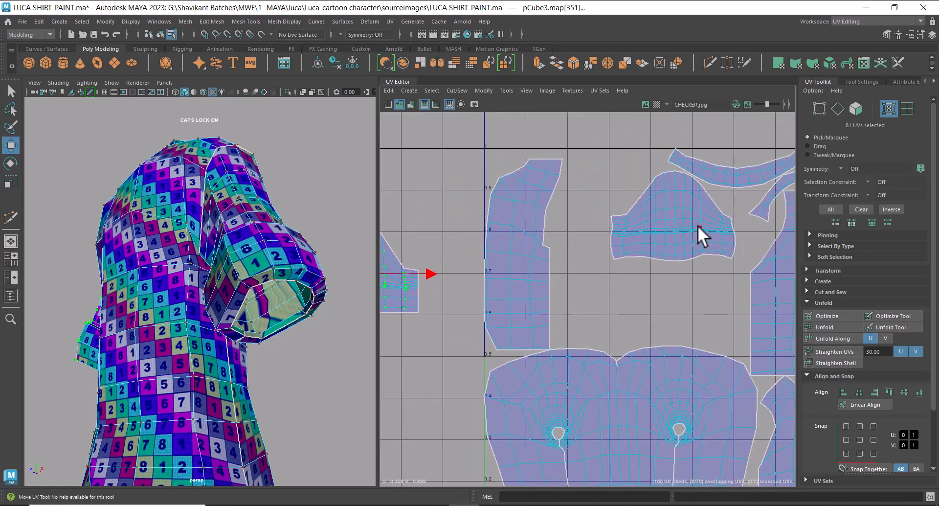
double_click(697, 225)
ctrl+right_drag(642, 253, 708, 292)
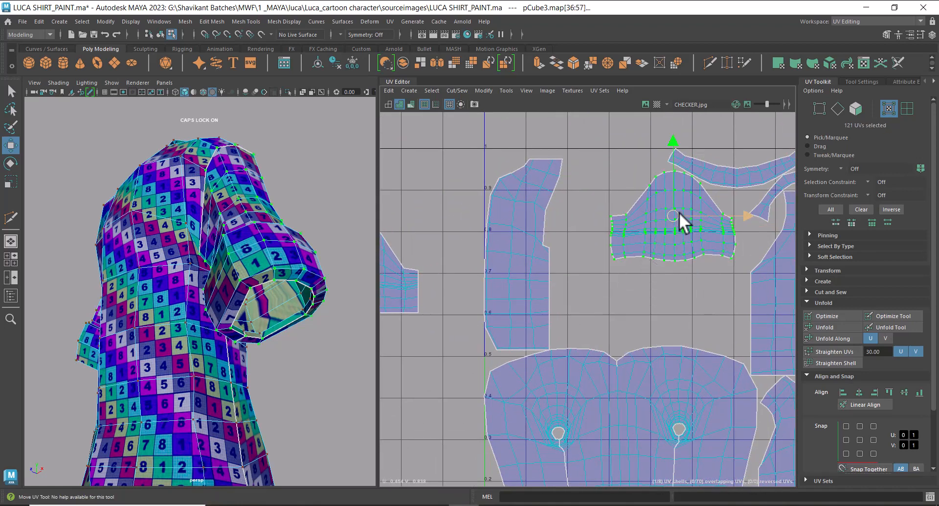
alt+middle_drag(678, 224, 726, 287)
drag(722, 279, 435, 198)
alt+middle_drag(435, 198, 685, 227)
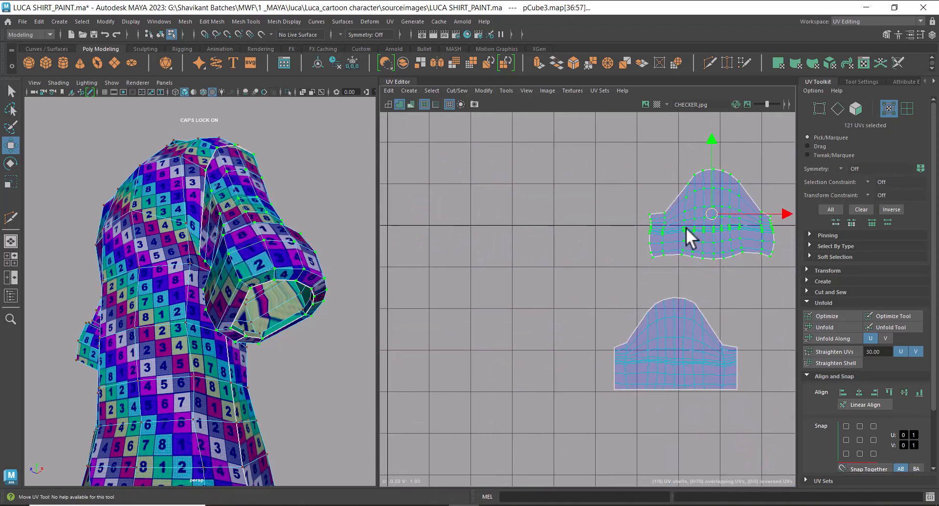
alt+right_drag(686, 227, 720, 220)
drag(719, 209, 601, 204)
- Reduce the second sleeve shell's selection to its short left-side edge UVs and align them to the minimum U
alt+middle_drag(601, 205, 598, 231)
alt+right_drag(597, 231, 631, 339)
alt+right_drag(558, 283, 574, 293)
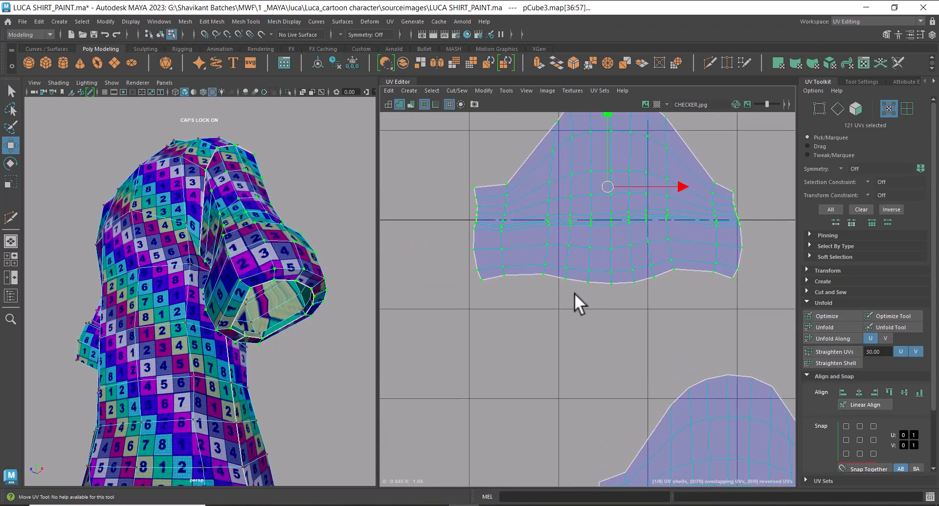
ctrl+right_drag(569, 200, 350, 335)
alt+right_drag(515, 251, 523, 210)
alt+middle_drag(523, 210, 506, 306)
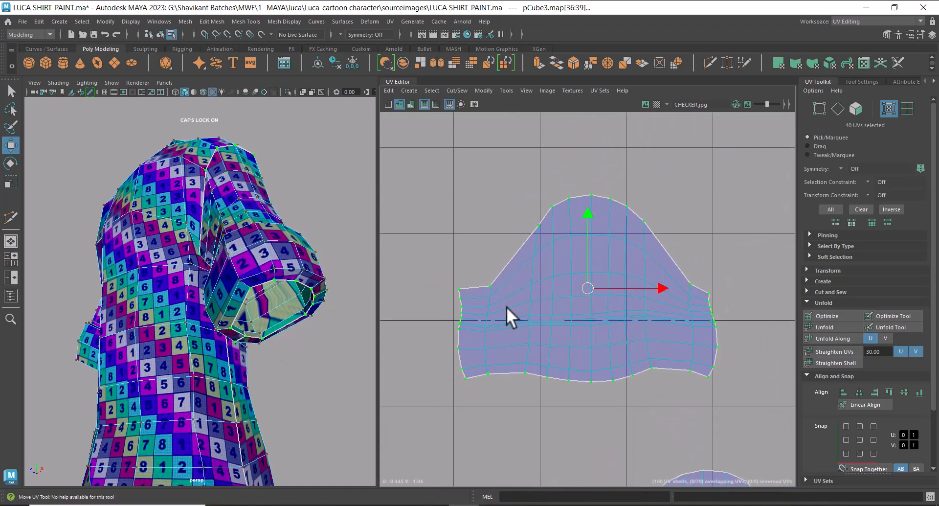
alt+right_drag(507, 306, 501, 284)
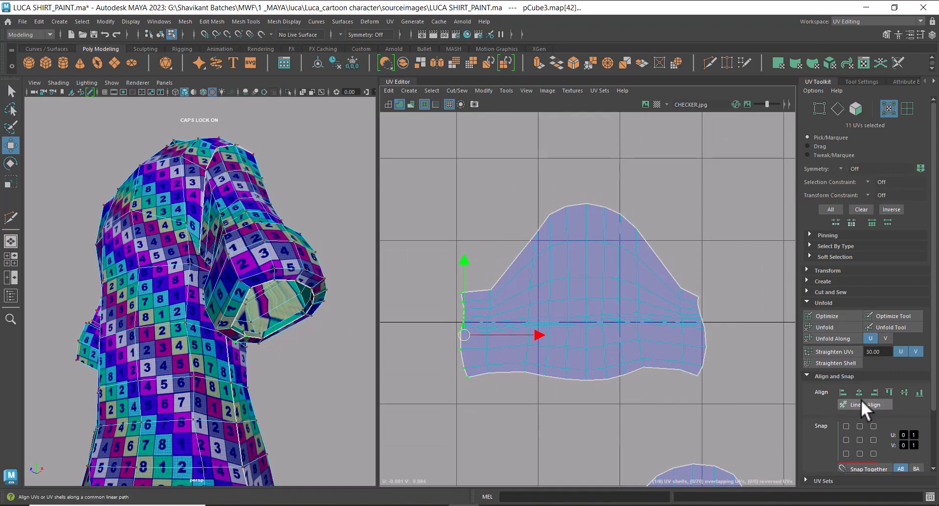
click(843, 392)
- Select the short right-side edge UVs of the second sleeve shell and align them to the maximum U
ctrl+right_drag(571, 294, 583, 298)
drag(428, 170, 683, 447)
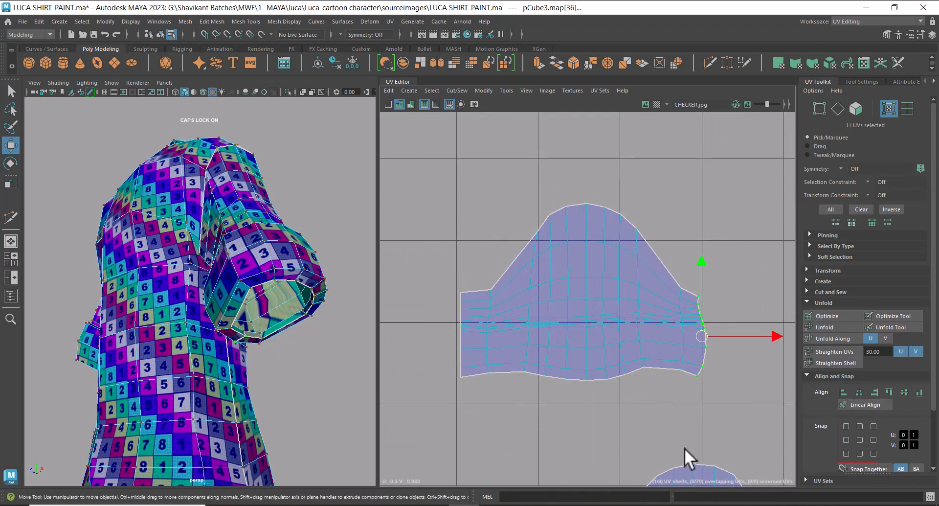
click(874, 392)
- Select only the wavy bottom-edge UVs of the second sleeve shell and align them to the minimum V
ctrl+right_drag(635, 294, 575, 311)
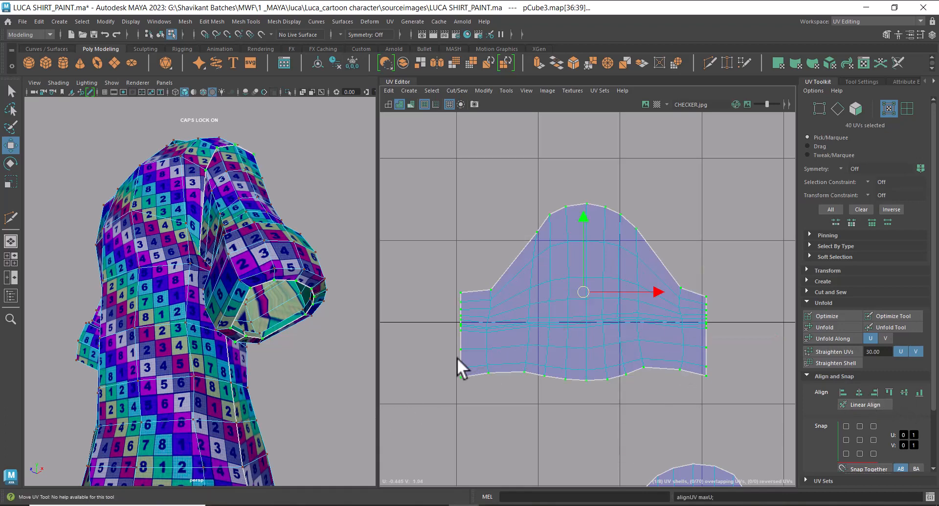
ctrl+drag(401, 174, 751, 338)
alt+right_drag(514, 266, 547, 392)
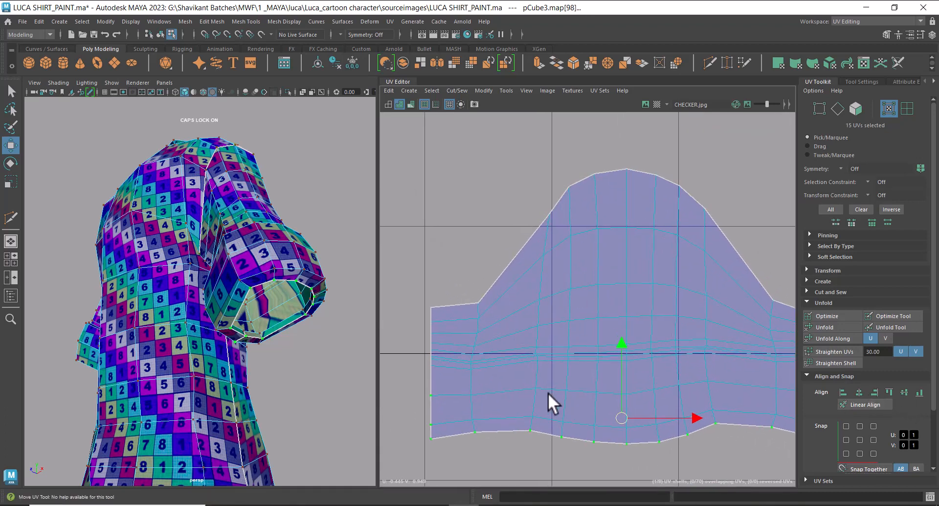
ctrl+drag(436, 415, 444, 429)
alt+middle_drag(696, 391, 544, 307)
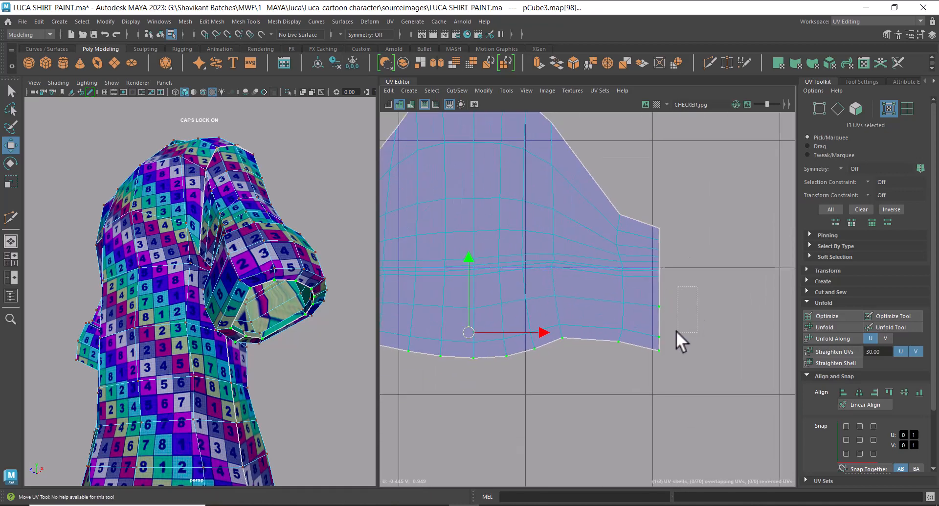
ctrl+drag(649, 342, 650, 342)
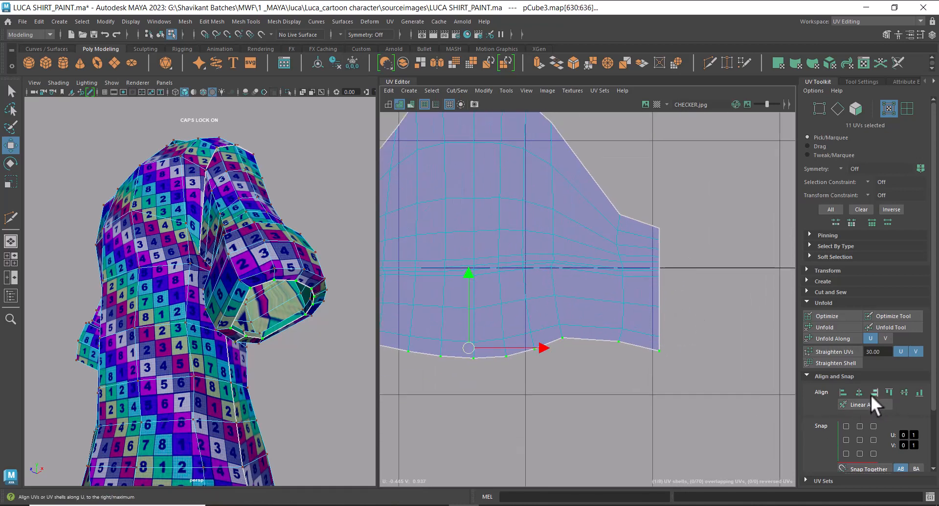
click(919, 392)
- Select the second sleeve shell's interior UVs without the border, unfold them and clear the selection
scroll(515, 365, down, 2)
alt+middle_drag(515, 365, 632, 308)
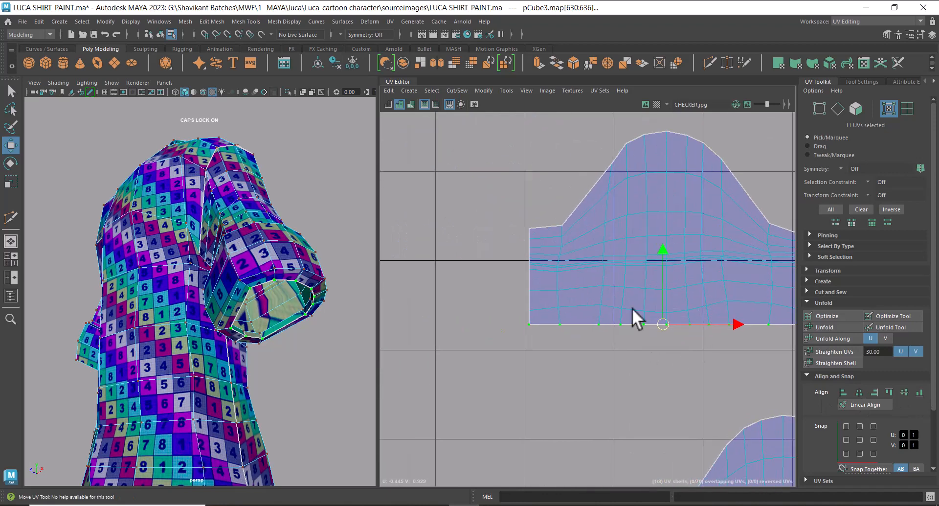
ctrl+right_drag(624, 286, 580, 298)
scroll(550, 327, down, 3)
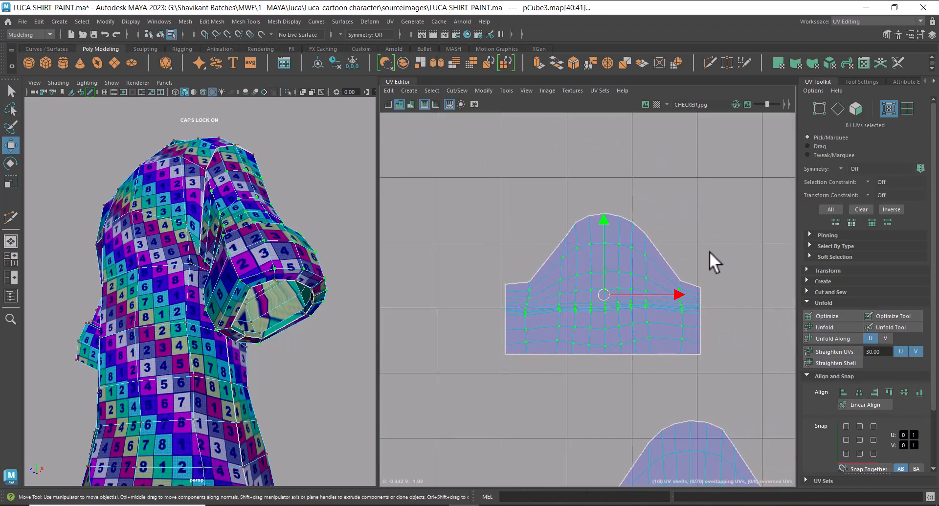
ctrl+right_drag(677, 239, 616, 222)
shift+right_drag(704, 207, 580, 226)
scroll(575, 345, down, 1)
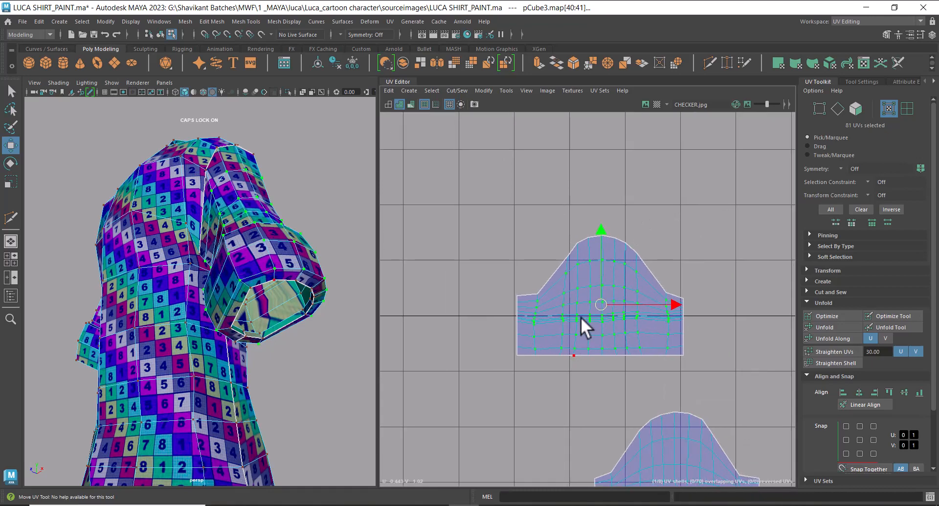
click(705, 253)
- Select all the shirt's UV shells and lay them out inside the 0–1 UV tile
scroll(715, 382, down, 2)
alt+drag(216, 274, 241, 300)
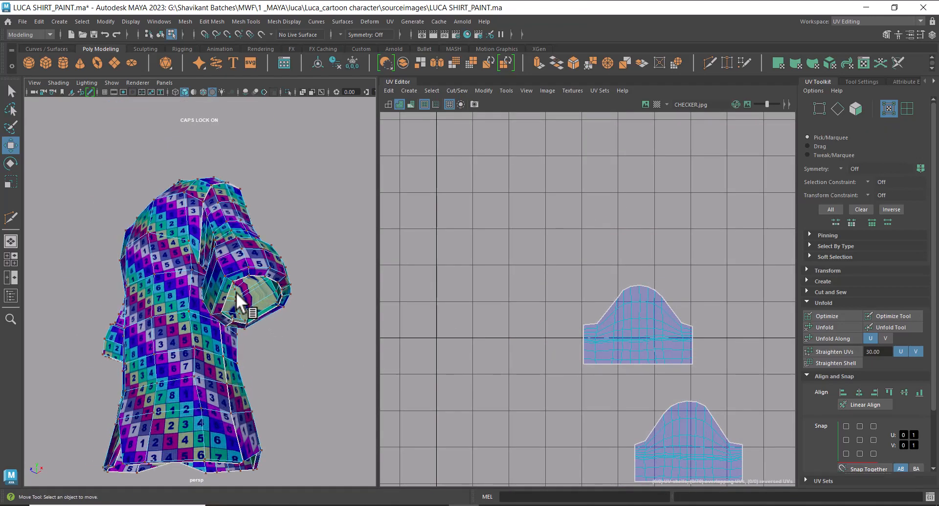
scroll(688, 392, down, 3)
scroll(598, 294, down, 4)
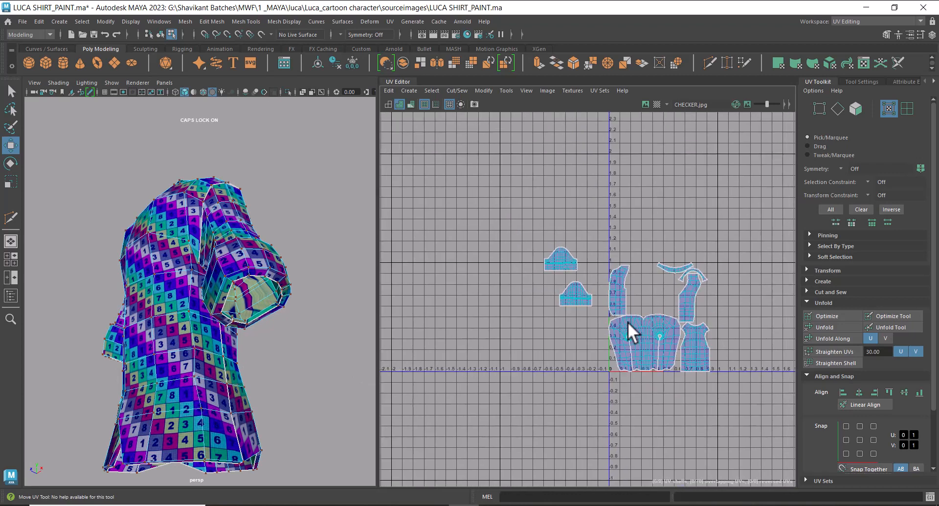
drag(754, 224, 447, 425)
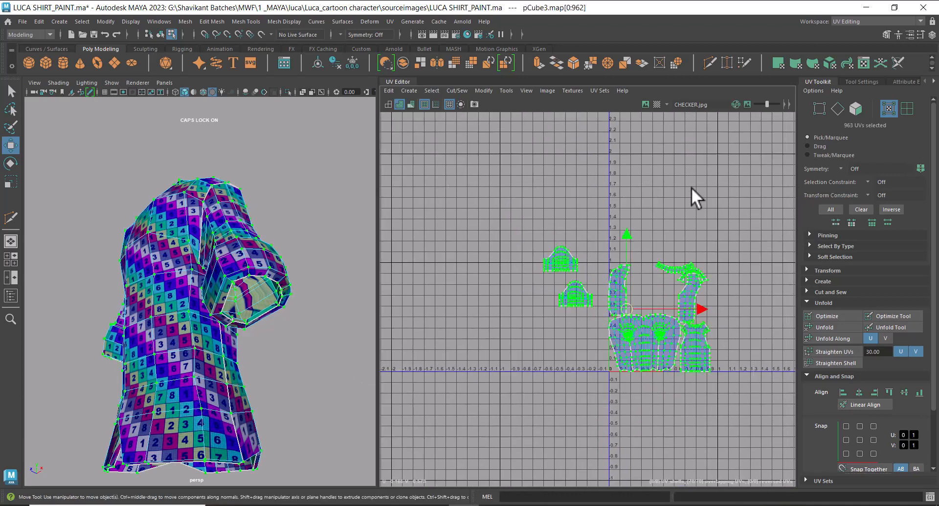
ctrl+right_drag(691, 187, 651, 207)
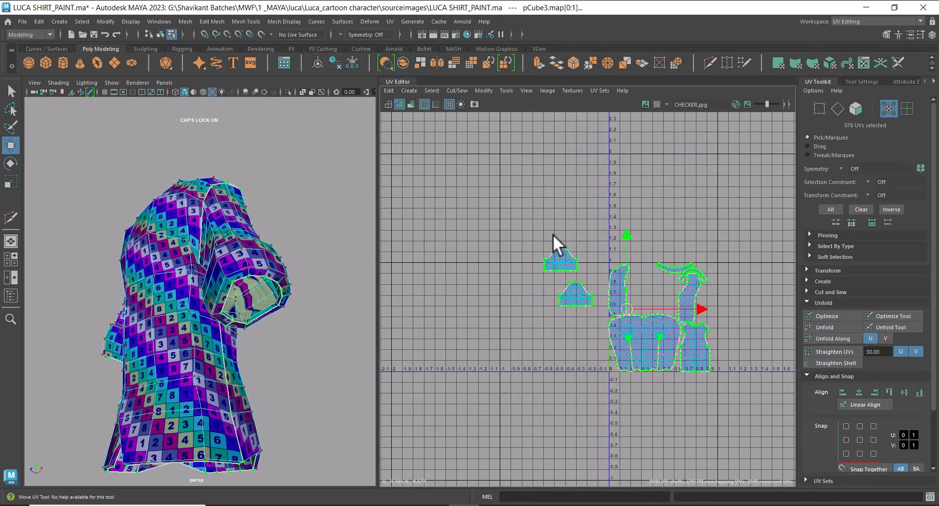
right_drag(553, 234, 597, 231)
drag(731, 186, 481, 433)
shift+right_drag(590, 196, 499, 261)
- Return to object mode, deselect the shirt and examine the checker pattern over the whole model
alt+drag(274, 300, 211, 275)
right_drag(210, 275, 292, 197)
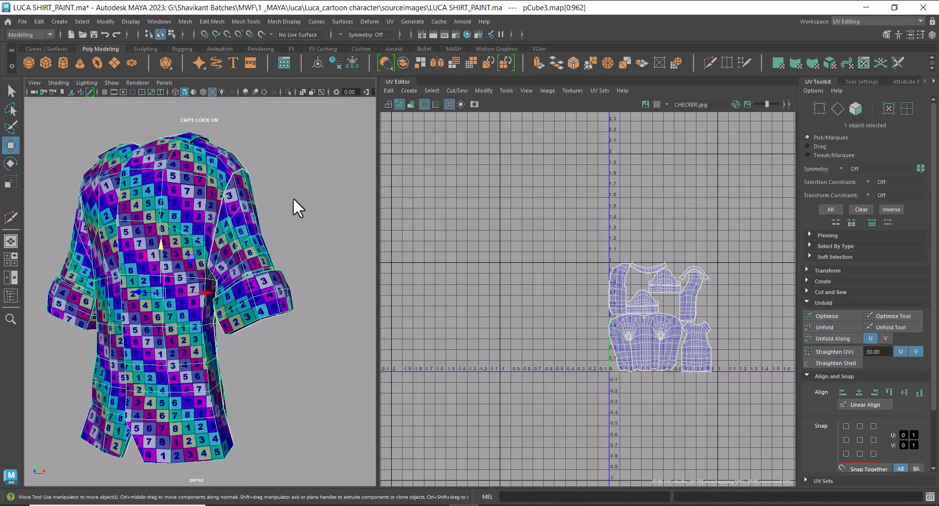
click(293, 198)
alt+right_drag(291, 274, 249, 321)
alt+drag(249, 320, 298, 361)
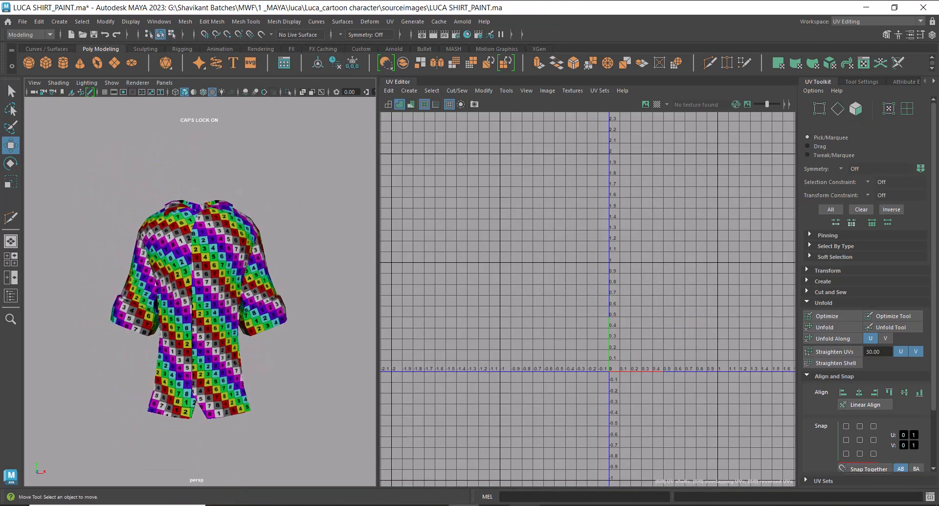